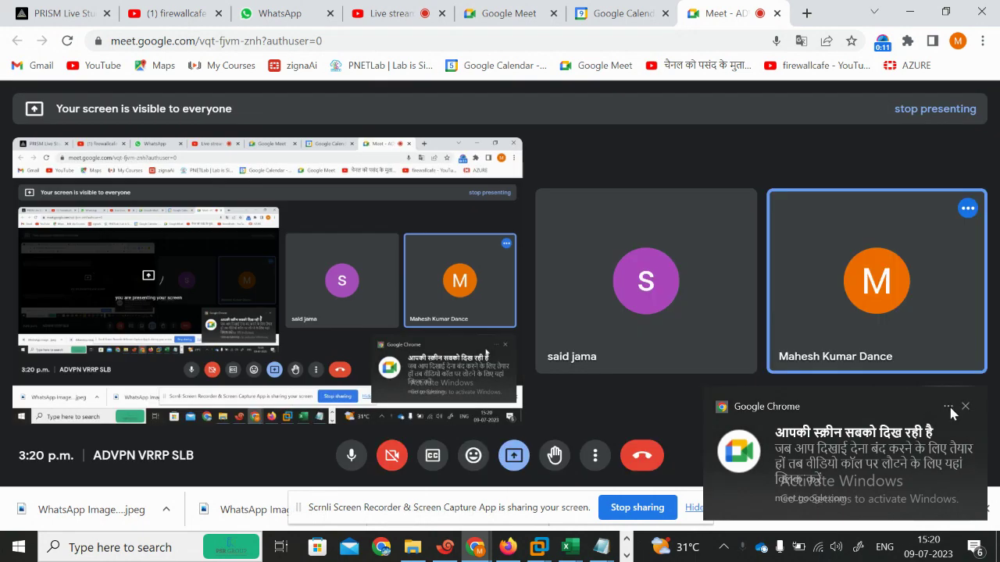
# Step: Hide the Google Meet screen-sharing bar and go to the YouTube Studio 'Live stream' tab
pyautogui.click(694, 511)
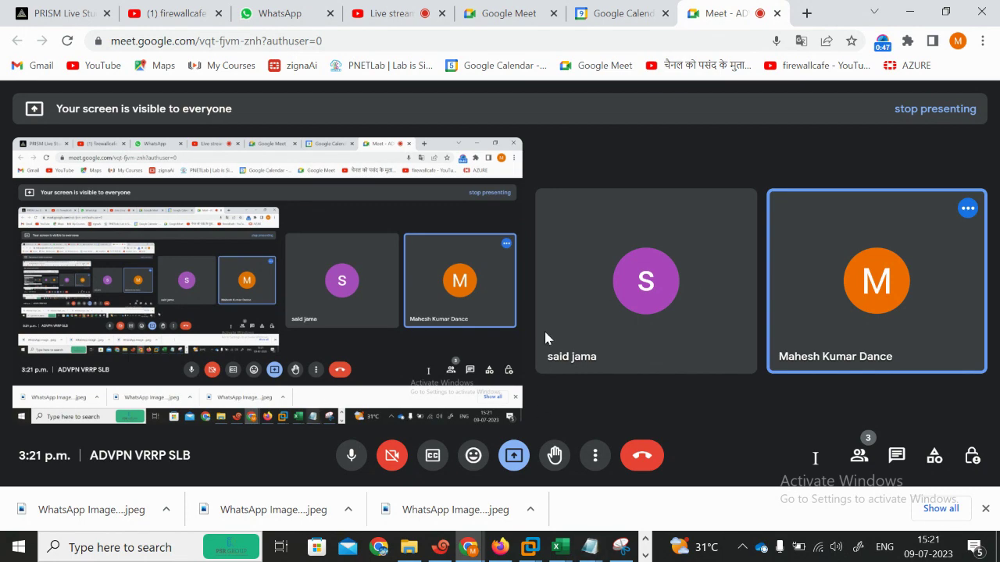
pyautogui.click(423, 12)
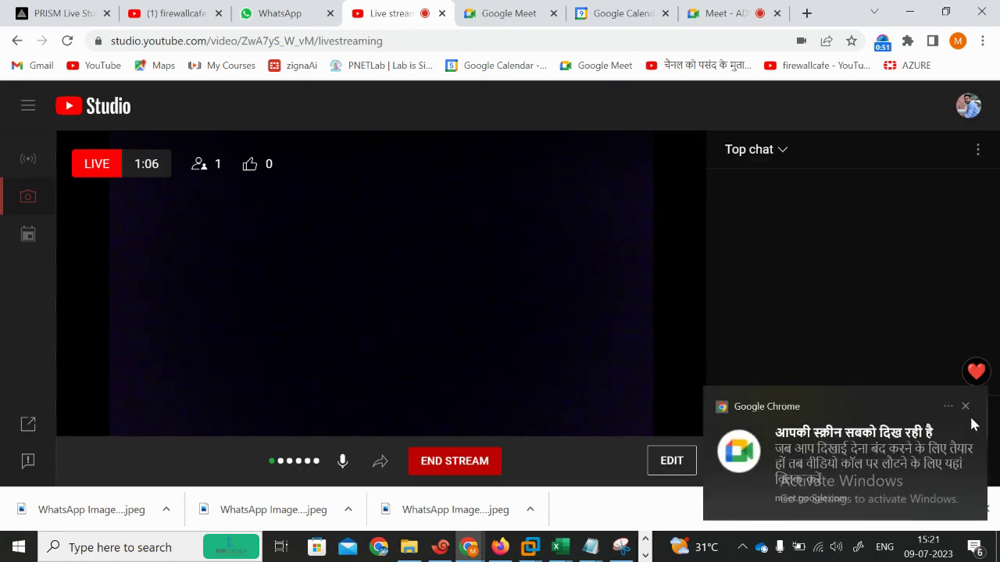
# Step: Clear the Chrome notification, bring up Excel and close the JAN23(AutoRecovered) workbook
pyautogui.click(965, 407)
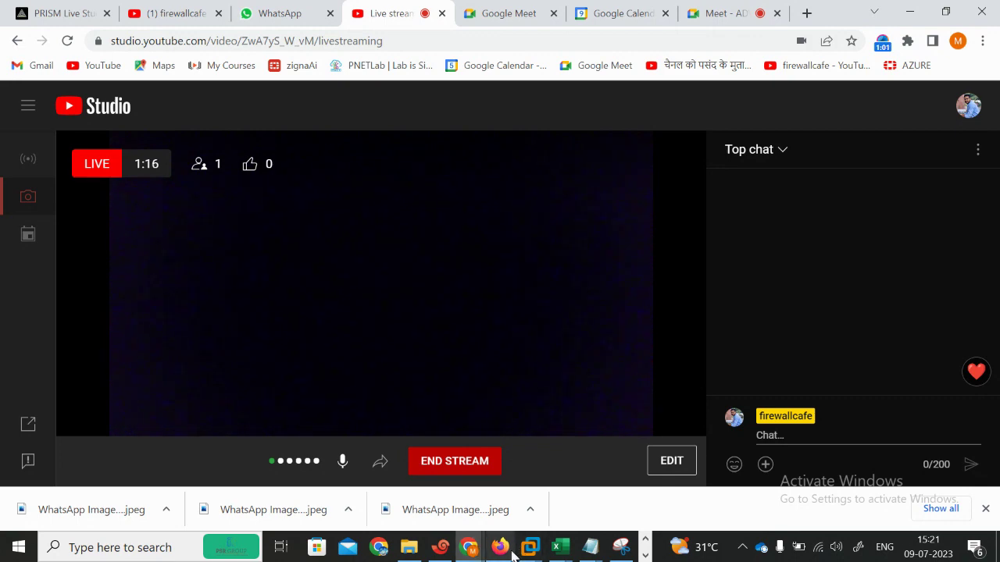
pyautogui.click(559, 546)
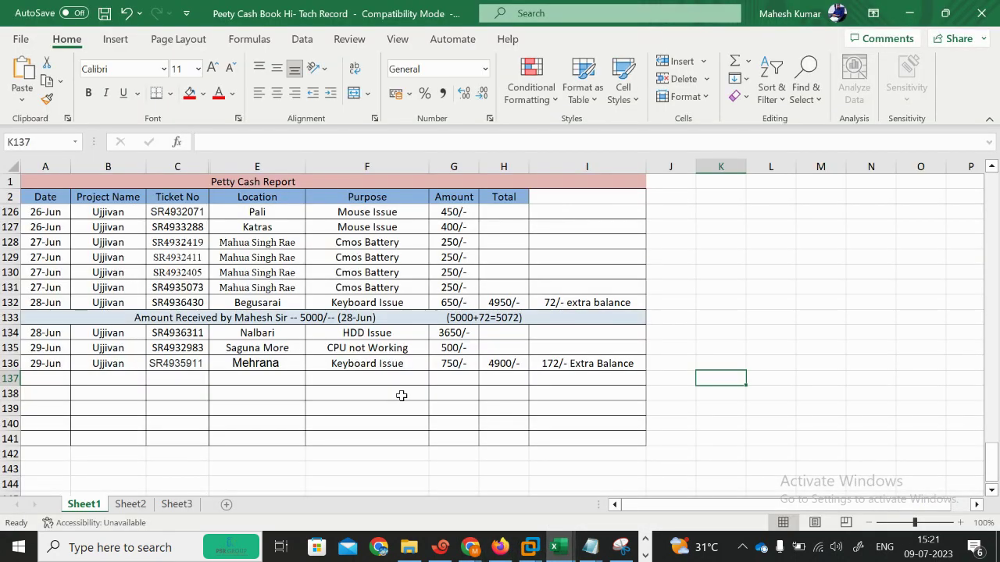
pyautogui.click(908, 13)
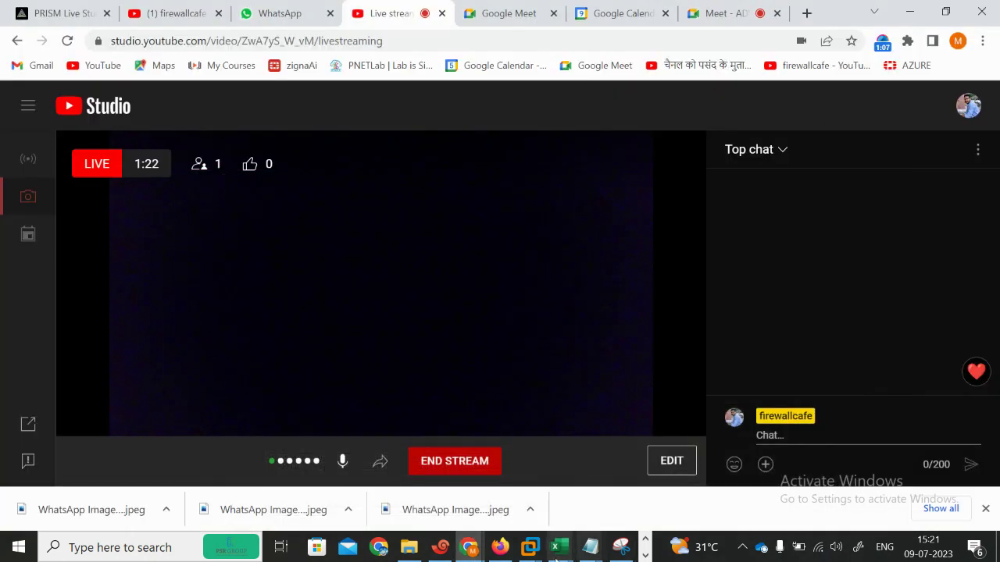
pyautogui.moveTo(538, 550)
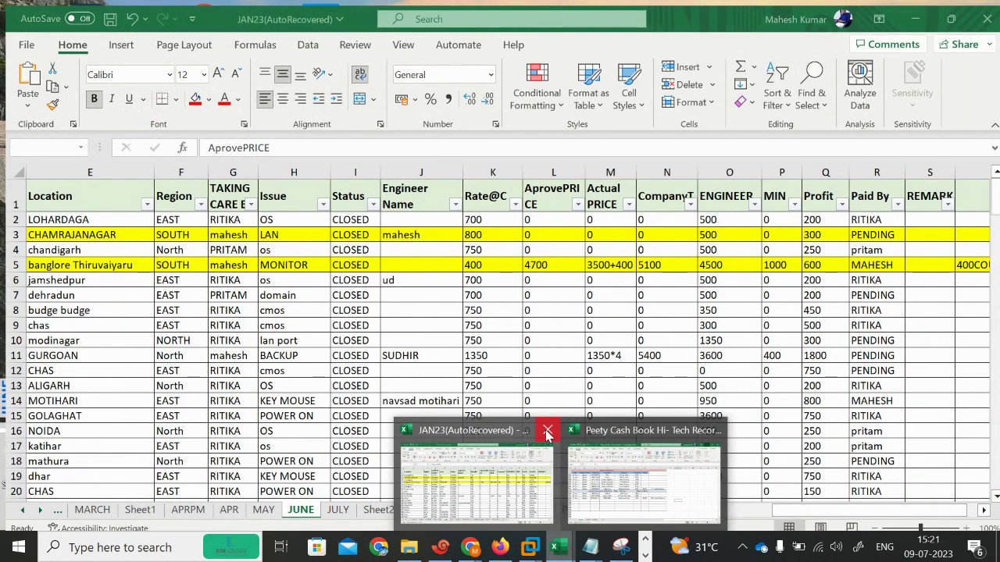
pyautogui.click(627, 476)
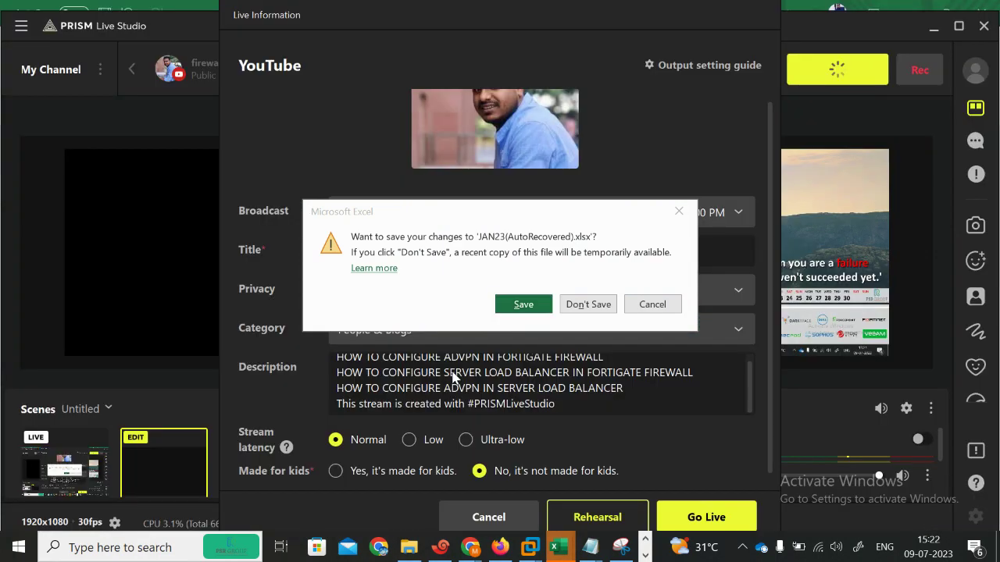
# Step: Dismiss the Excel error, save JAN23(AutoRecovered).xlsx, and bring forward the Petty Cash Book workbook
pyautogui.click(505, 317)
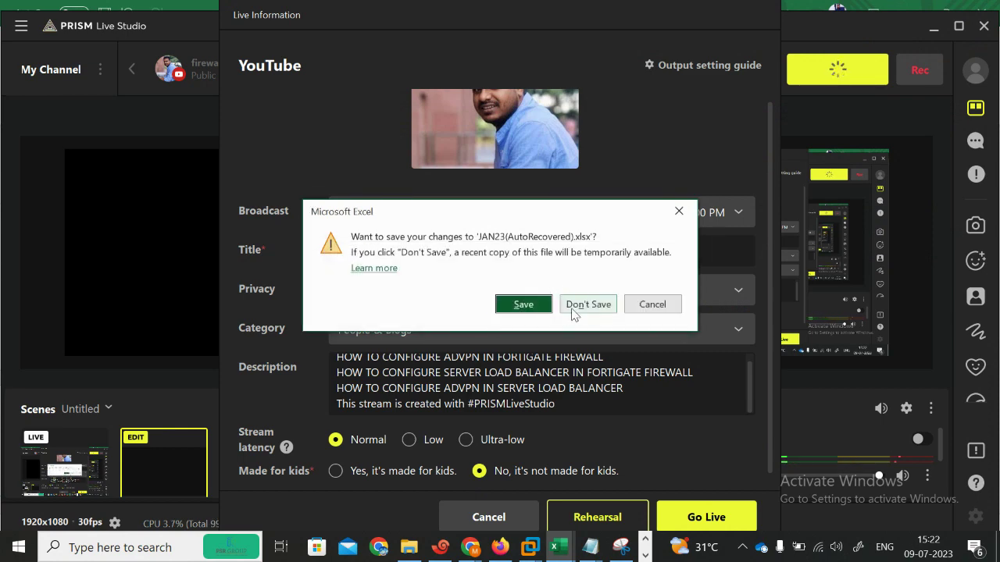
pyautogui.click(526, 304)
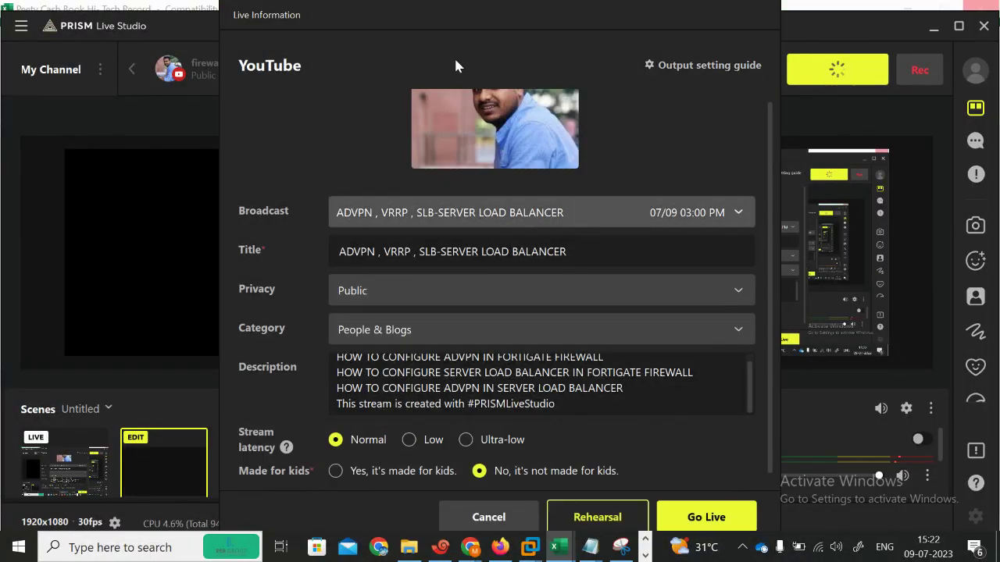
pyautogui.click(557, 546)
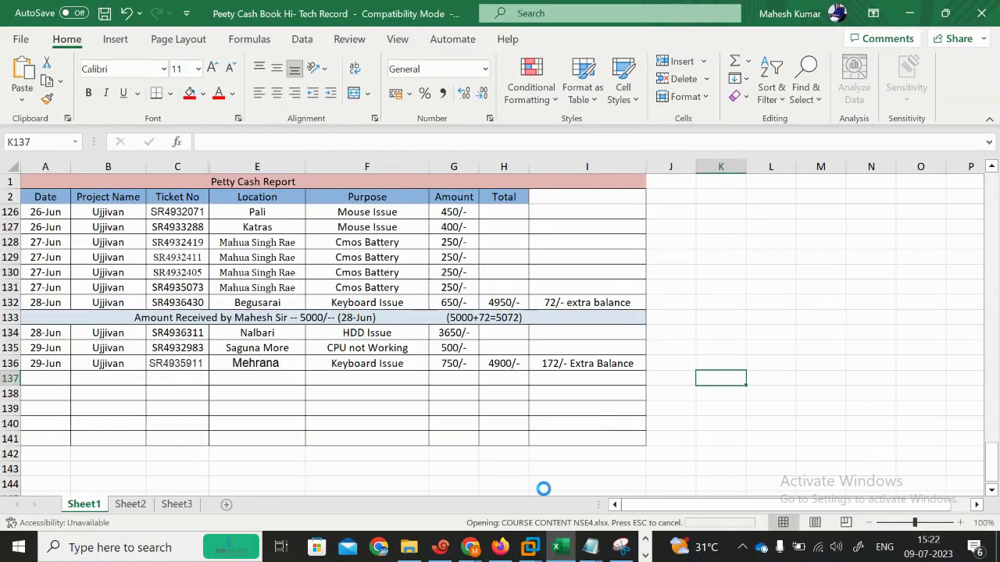
# Step: Switch between the YouTube live streaming window and the COURSE CONTENT NSE4 workbook
pyautogui.click(561, 549)
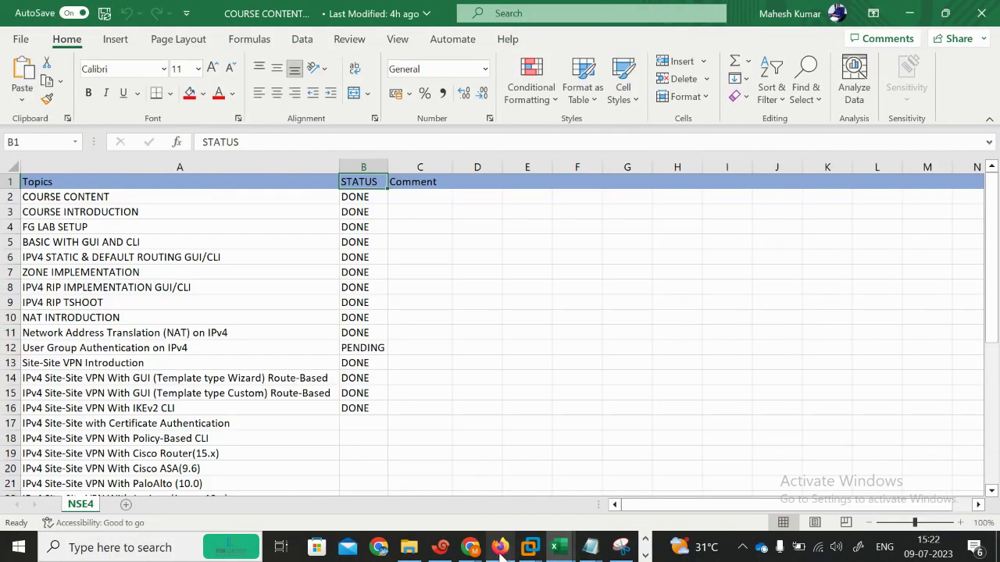
pyautogui.moveTo(502, 551)
pyautogui.moveTo(471, 548)
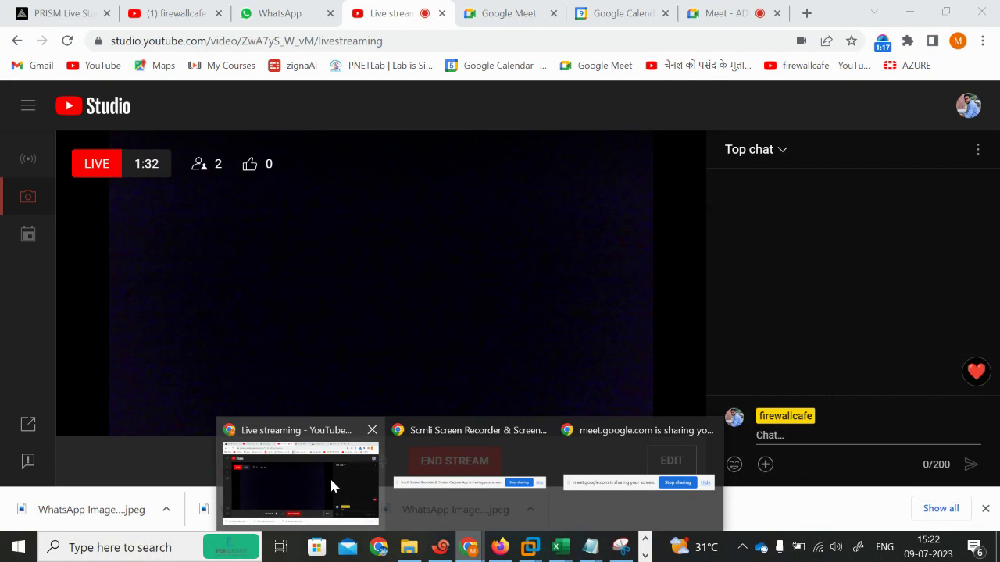
pyautogui.click(331, 483)
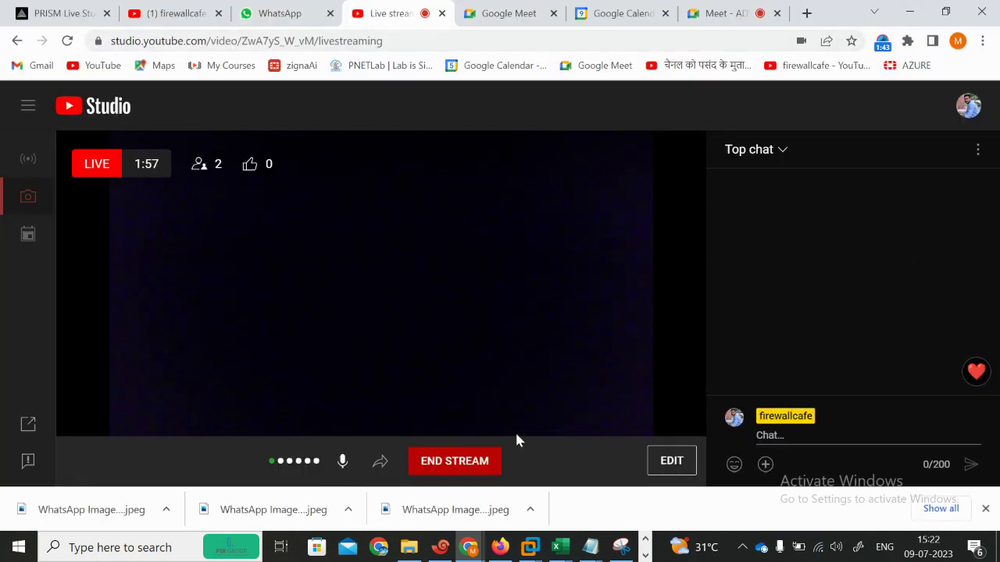
pyautogui.moveTo(559, 547)
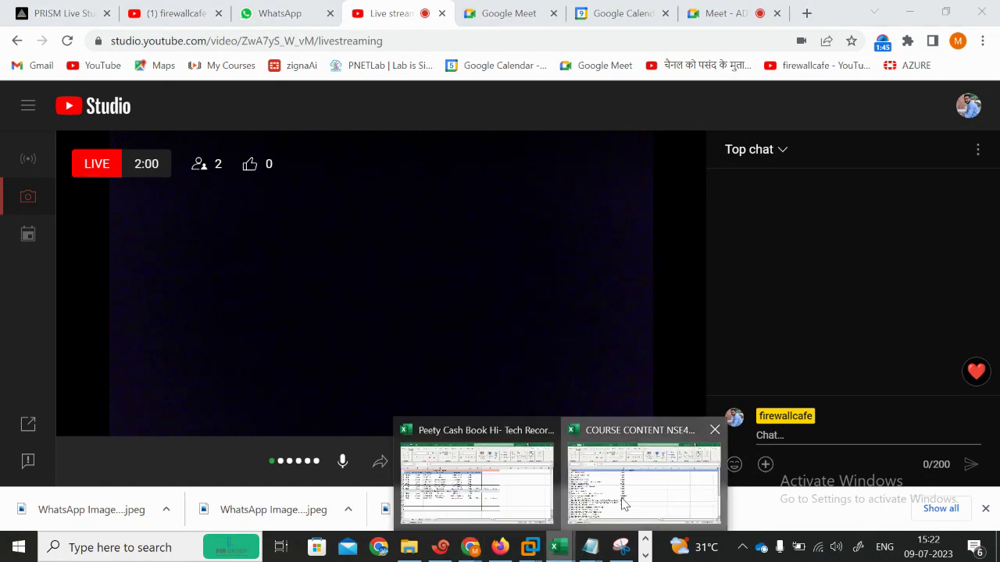
pyautogui.click(665, 509)
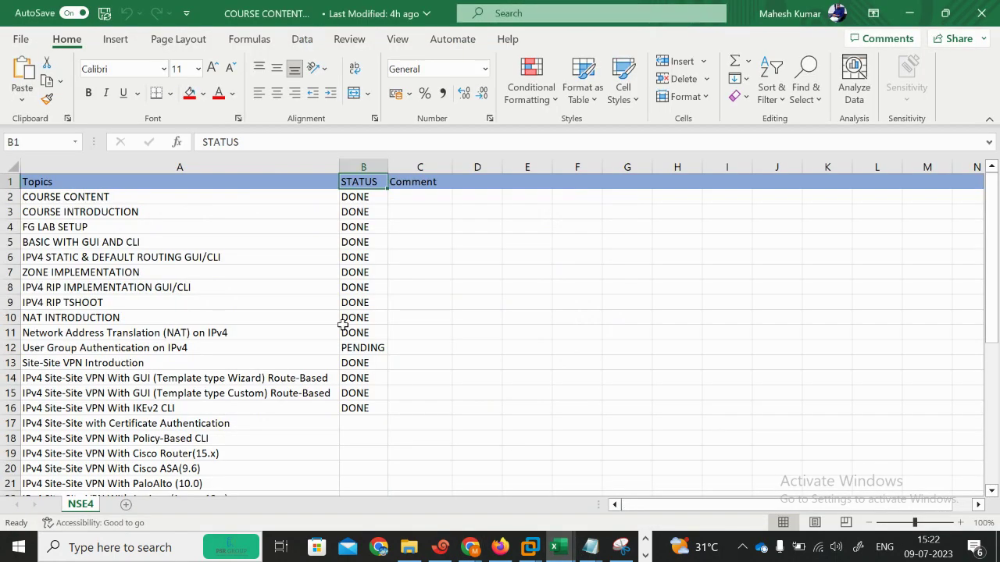
# Step: Step down the NSE4 topic list from ZONE IMPLEMENTATION to Server Load Balancing (SLB)
pyautogui.click(176, 274)
pyautogui.press('Down')
pyautogui.press('Down')
pyautogui.press('Down')
pyautogui.press('Down')
pyautogui.press('Down')
pyautogui.press('Down')
pyautogui.press('Down')
pyautogui.press('Down')
pyautogui.press('Down')
pyautogui.press('Down')
pyautogui.press('Down')
pyautogui.press('Down')
pyautogui.press('Down')
pyautogui.press('Down')
pyautogui.press('Down')
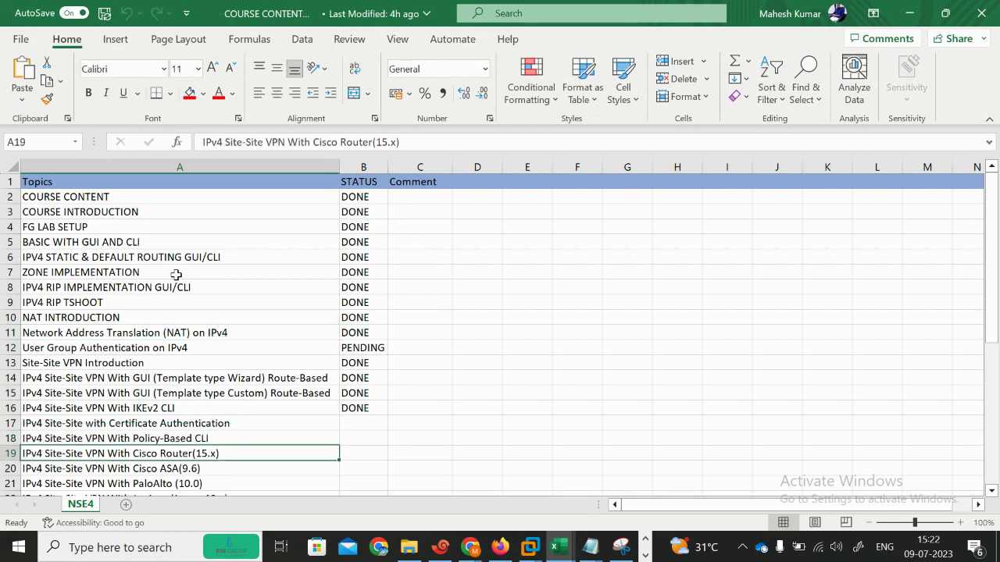
pyautogui.press('Down')
pyautogui.press('Down')
pyautogui.press('Down')
pyautogui.press('Down')
pyautogui.press('Down')
pyautogui.press('Down')
pyautogui.press('Up')
pyautogui.press('Up')
pyautogui.press('Up')
pyautogui.press('Up')
pyautogui.press('Up')
pyautogui.press('Down')
pyautogui.press('Down')
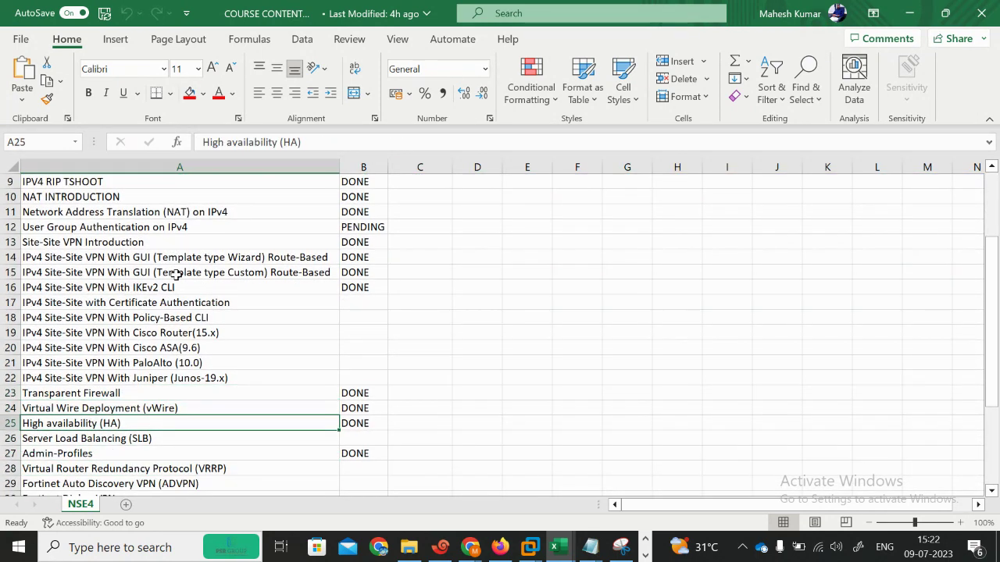
pyautogui.press('Down')
pyautogui.press('Down')
pyautogui.press('Down')
pyautogui.press('Up')
pyautogui.press('Up')
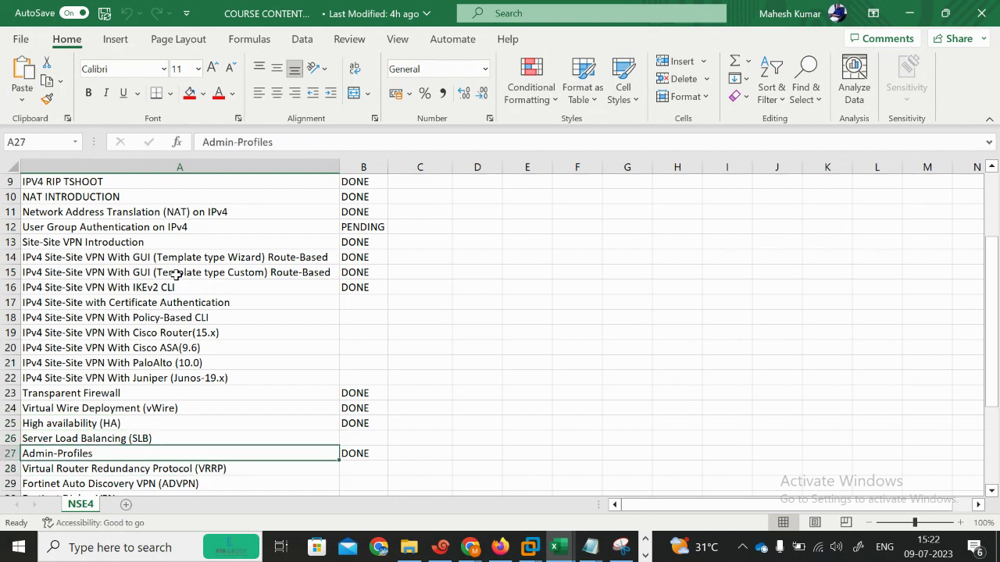
# Step: Review the VRRP and SLB status cells, ending on the SLB status
pyautogui.press('Right')
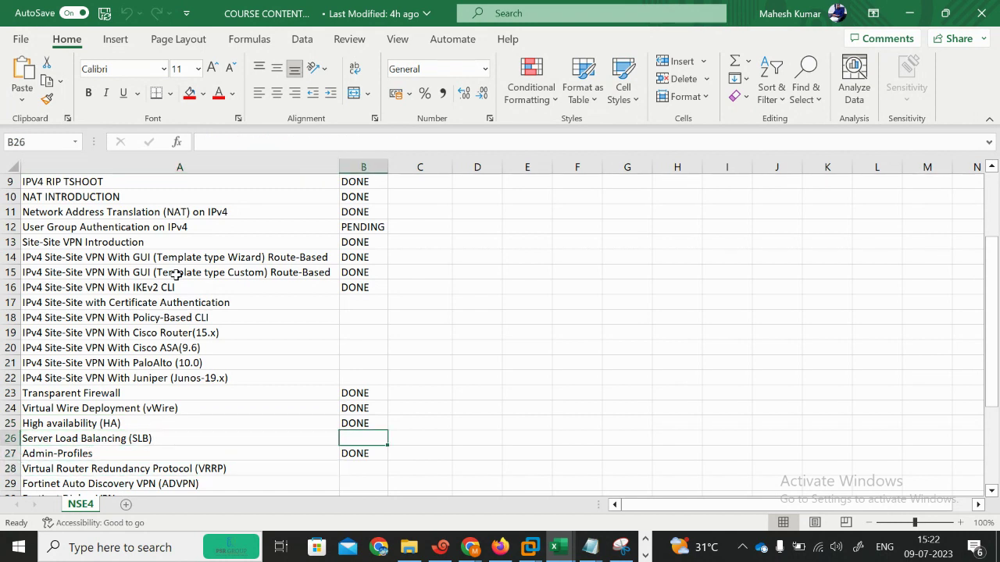
pyautogui.press('Down')
pyautogui.press('Down')
pyautogui.press('Down')
pyautogui.press('Up')
pyautogui.press('Down')
pyautogui.press('Up')
pyautogui.press('Up')
pyautogui.press('Up')
pyautogui.press('Up')
# Step: Keep only the EVE Topology tab in Firefox by closing the ADVPN YouTube tab, and bring up Snipping Tool
pyautogui.click(499, 547)
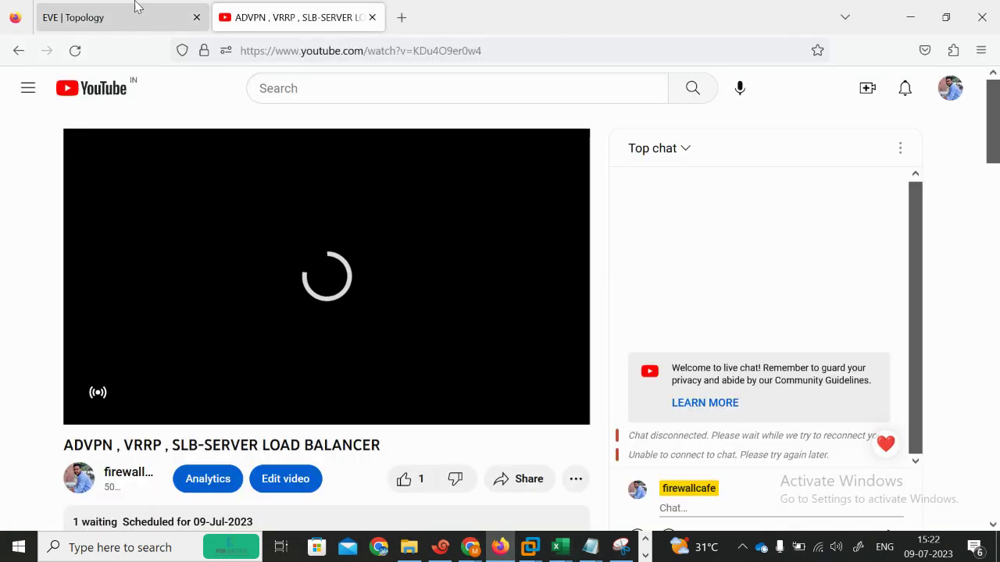
pyautogui.click(127, 13)
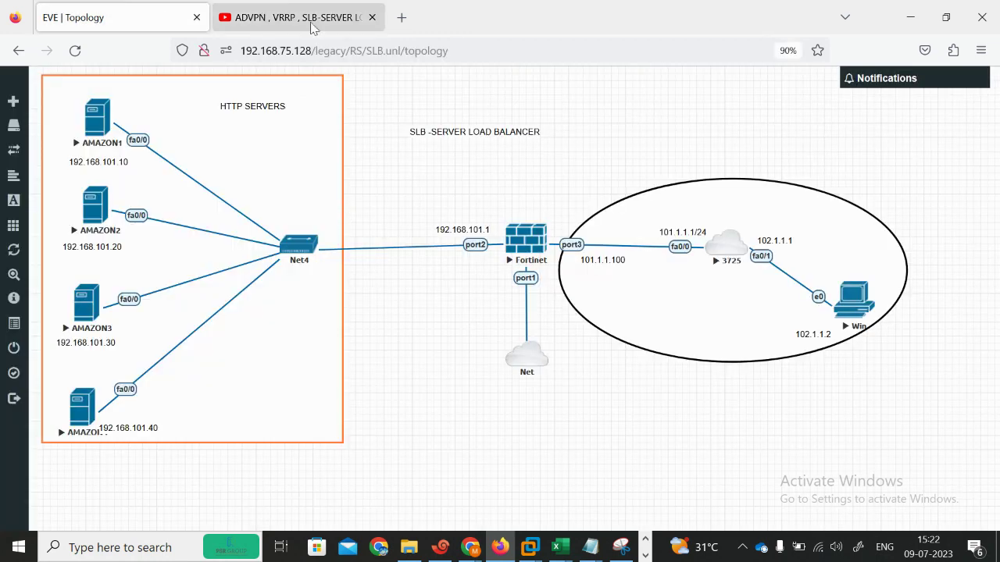
pyautogui.click(371, 18)
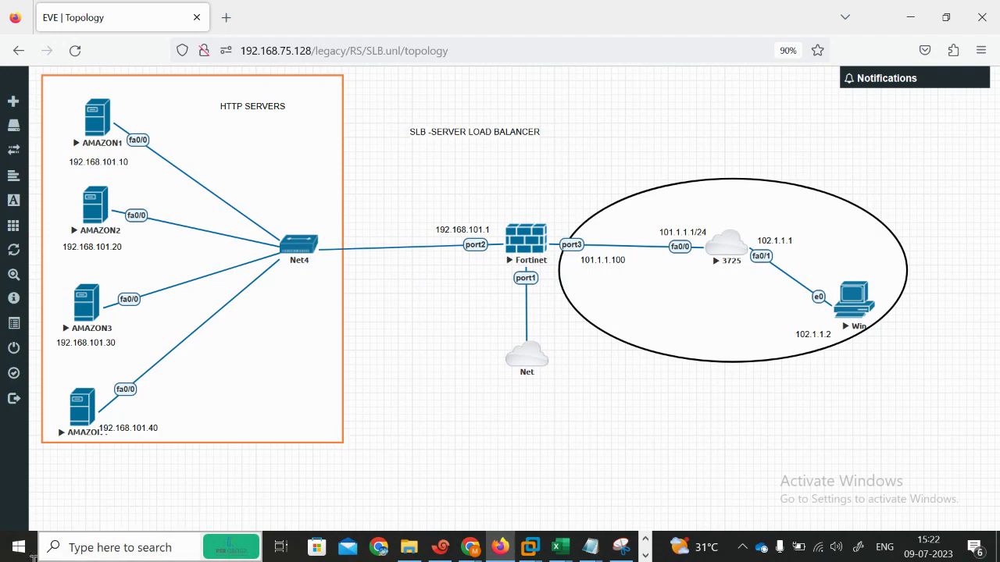
pyautogui.press('super')
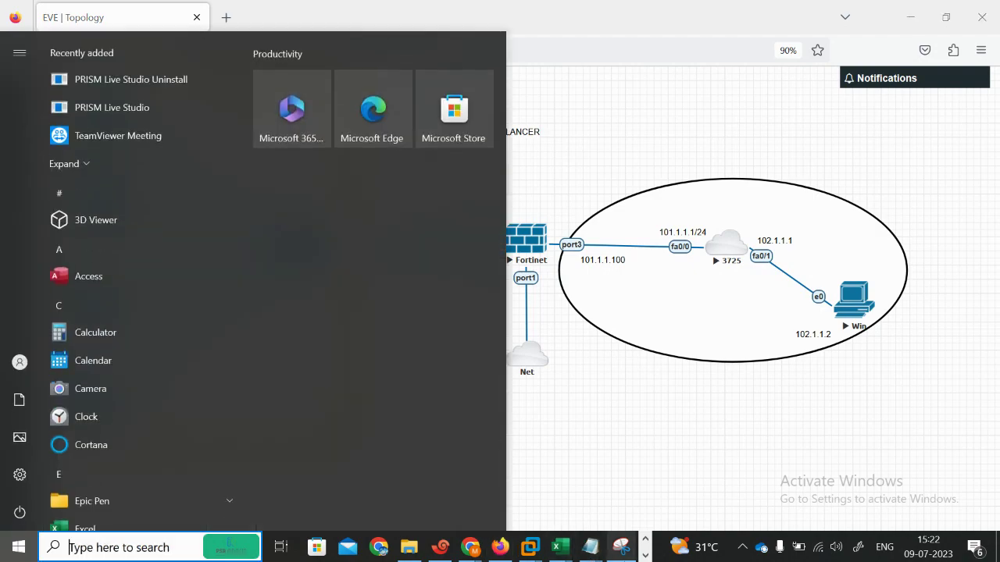
pyautogui.click(621, 547)
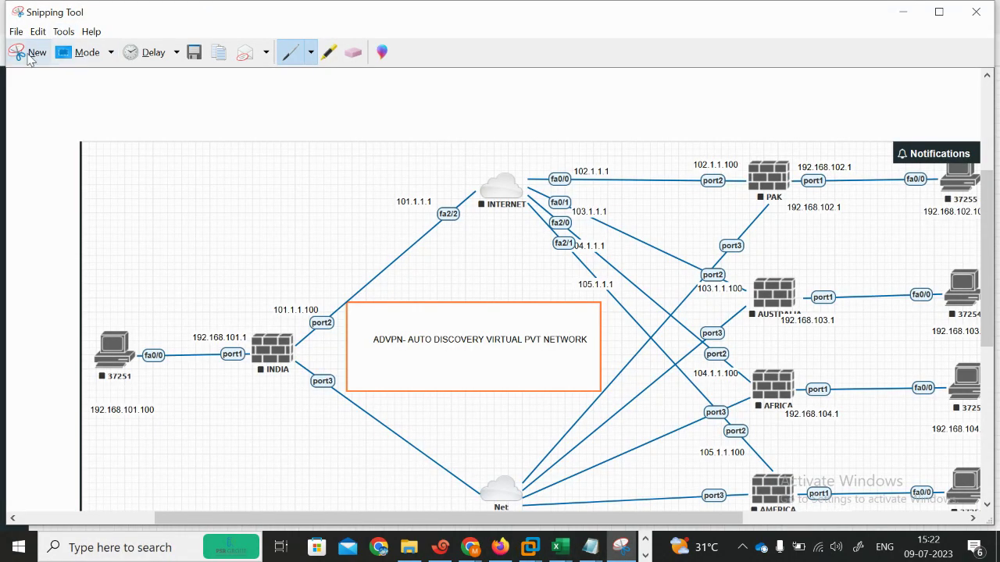
# Step: Get Snipping Tool out of the way of the SLB topology, then start a New snip
pyautogui.click(937, 11)
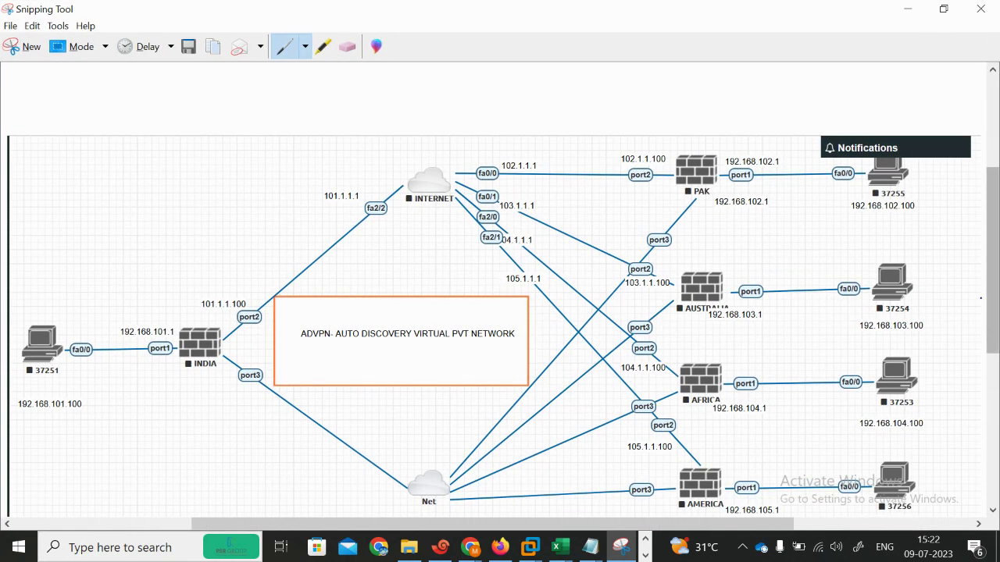
pyautogui.scroll(-3, 996, 328)
pyautogui.moveTo(995, 353); pyautogui.dragTo(999, 331)
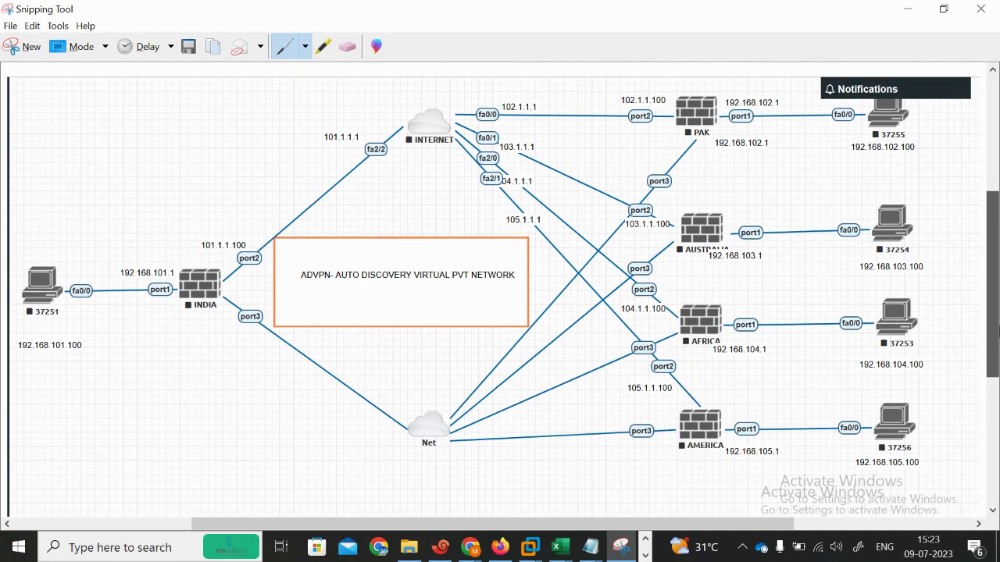
pyautogui.click(906, 9)
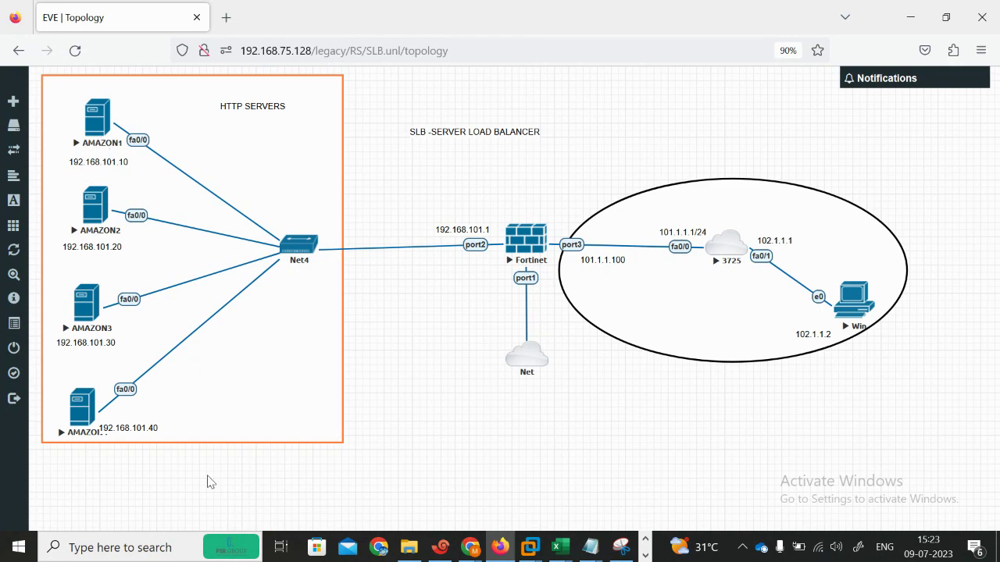
pyautogui.click(620, 547)
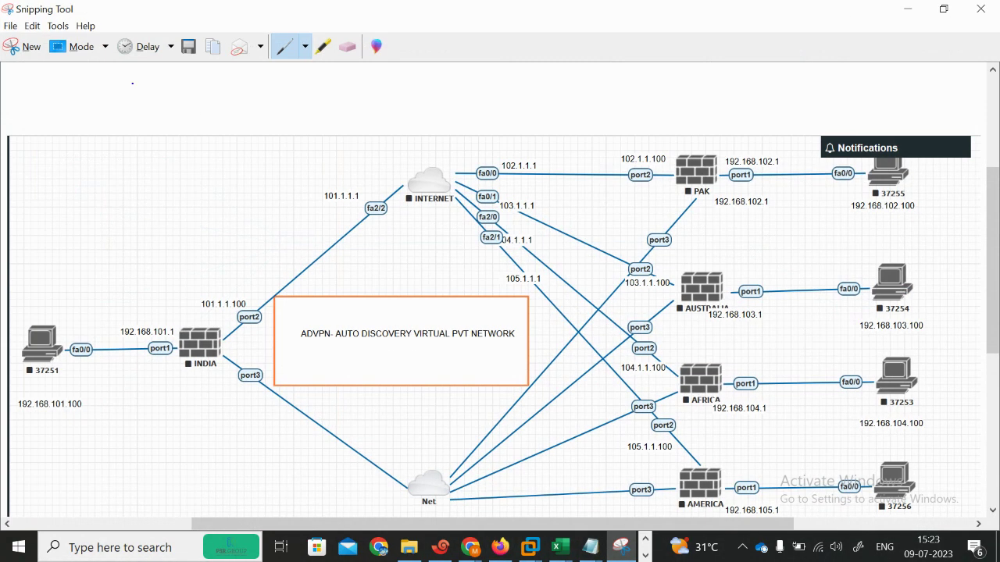
pyautogui.click(22, 52)
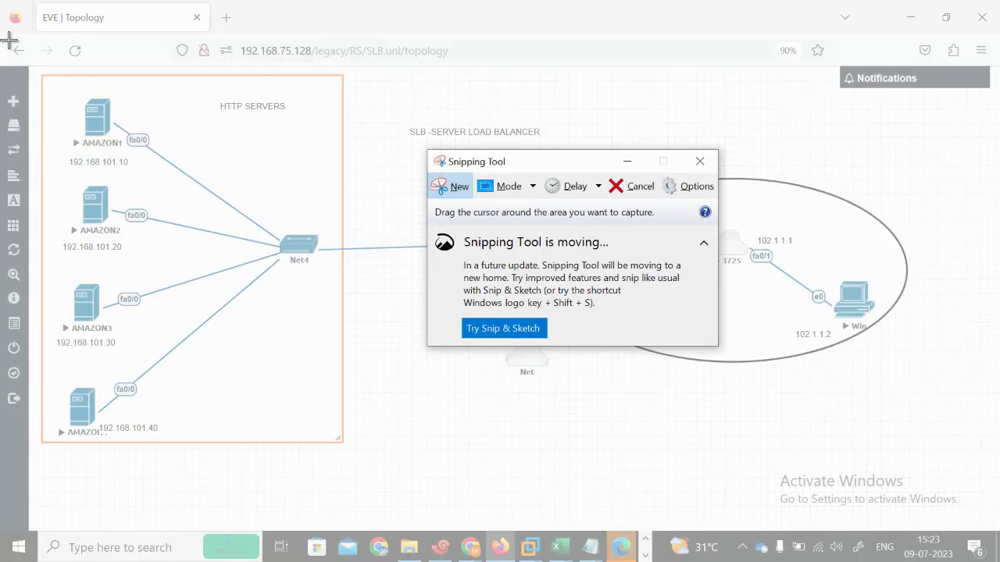
# Step: Capture the SLB topology screen, tick AMAZON1, and trace traffic from the Win PC through the firewall to Net4
pyautogui.moveTo(10, 41); pyautogui.dragTo(996, 527)
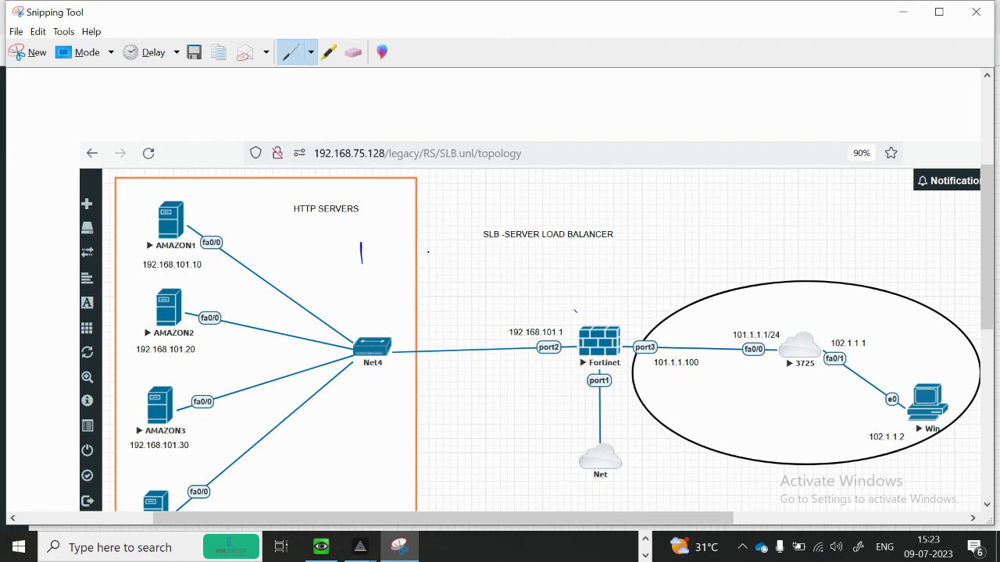
pyautogui.moveTo(200, 209); pyautogui.dragTo(227, 210)
pyautogui.moveTo(948, 373); pyautogui.dragTo(825, 374)
pyautogui.moveTo(830, 362)
pyautogui.mouseDown()
pyautogui.moveTo(402, 375)
pyautogui.moveTo(188, 246)
pyautogui.moveTo(187, 271)
pyautogui.mouseUp()
pyautogui.moveTo(226, 239); pyautogui.dragTo(269, 230)
pyautogui.moveTo(273, 221); pyautogui.dragTo(264, 272)
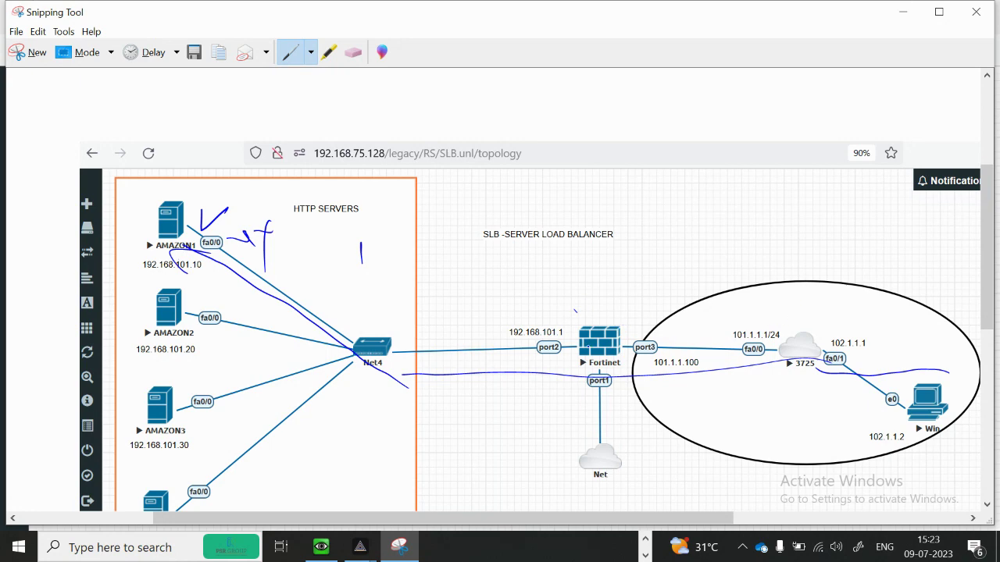
# Step: Tick off AMAZON2, AMAZON3 and the fourth server's link on the capture
pyautogui.moveTo(193, 344); pyautogui.dragTo(224, 316)
pyautogui.moveTo(211, 434); pyautogui.dragTo(236, 412)
pyautogui.moveTo(250, 472); pyautogui.dragTo(278, 447)
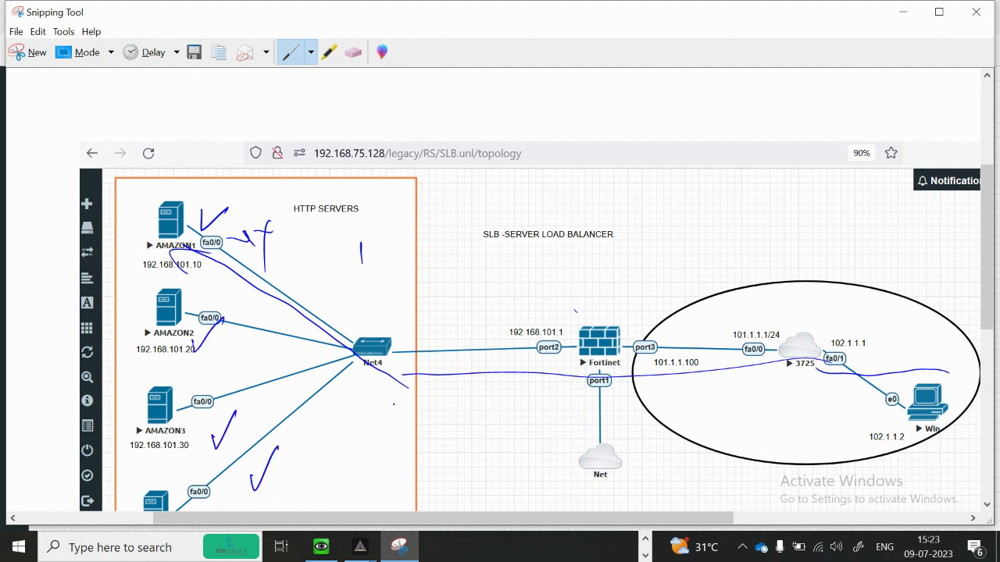
pyautogui.moveTo(214, 367); pyautogui.dragTo(244, 355)
# Step: Trace and emphasise the Net4-to-192.168.101.1 firewall link, and mark below the load balancer title
pyautogui.moveTo(370, 342)
pyautogui.mouseDown()
pyautogui.moveTo(392, 332)
pyautogui.moveTo(561, 334)
pyautogui.mouseUp()
pyautogui.moveTo(389, 361); pyautogui.dragTo(558, 332)
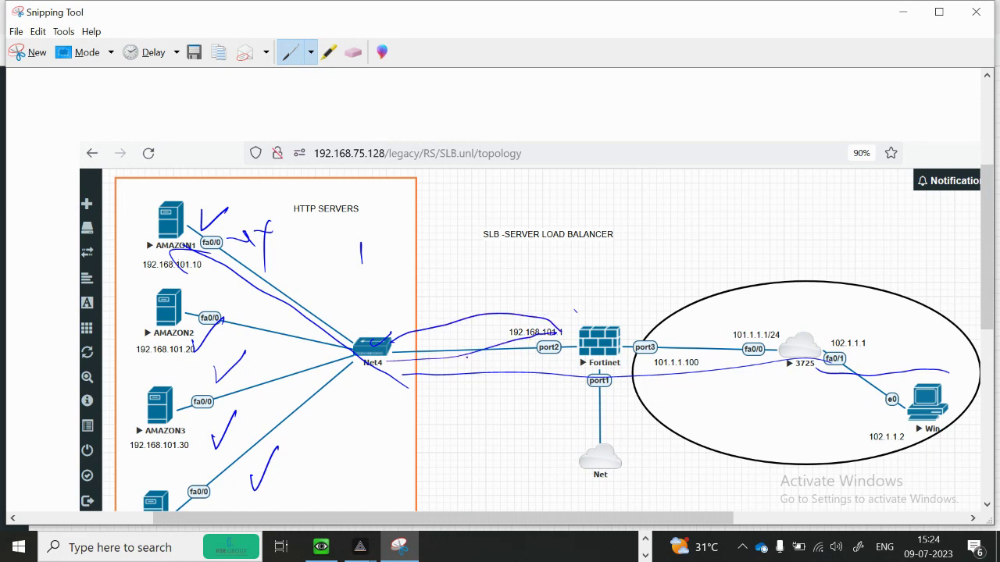
pyautogui.moveTo(573, 325)
pyautogui.mouseDown()
pyautogui.moveTo(378, 363)
pyautogui.moveTo(569, 323)
pyautogui.moveTo(373, 385)
pyautogui.mouseUp()
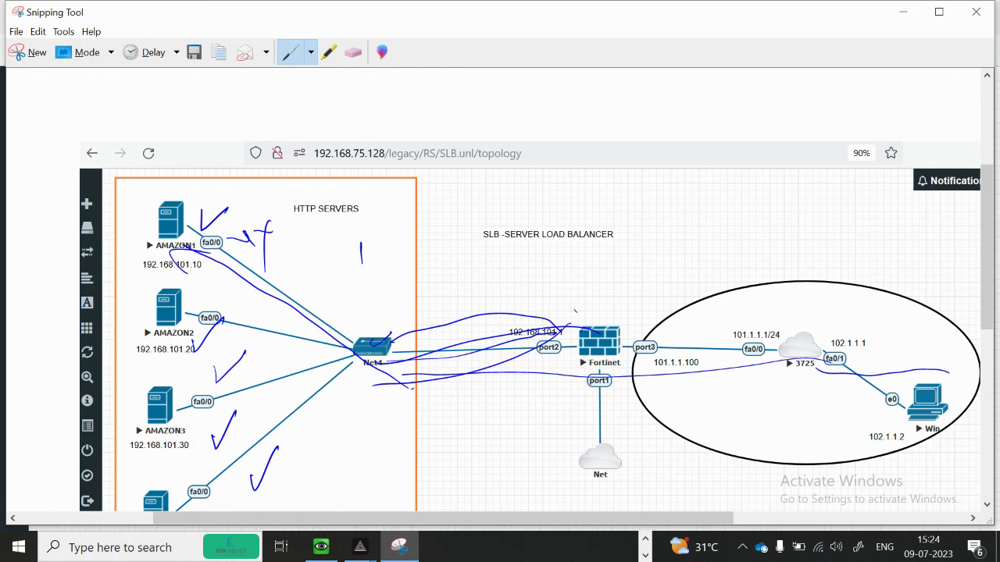
pyautogui.moveTo(574, 239); pyautogui.dragTo(602, 252)
# Step: Minimize the annotated snip so the EVE-NG SLB topology in Firefox shows
pyautogui.click(902, 11)
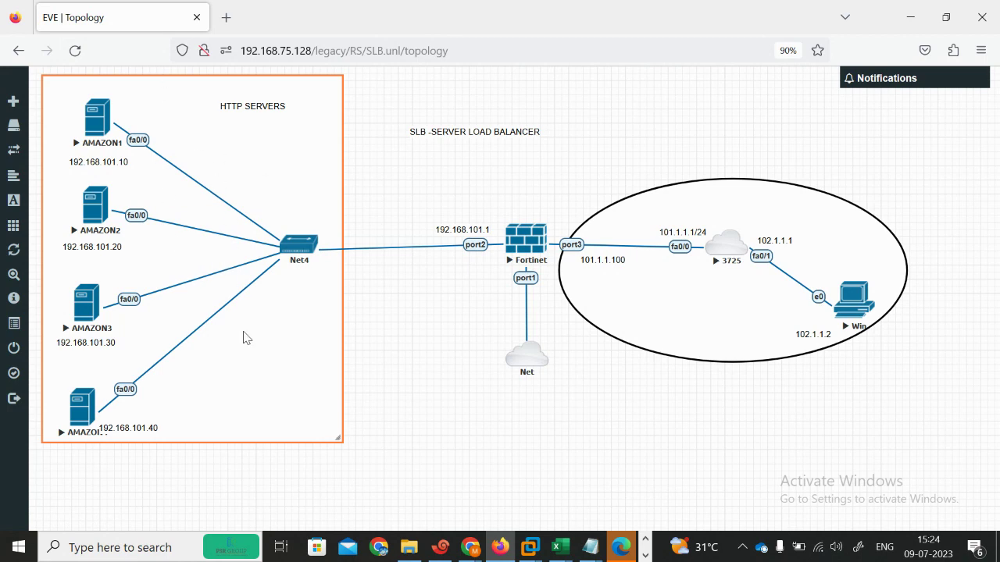
# Step: Open the AMAZON1 console beside the topology, enter configuration mode, and run no ip domain lookup
pyautogui.click(440, 551)
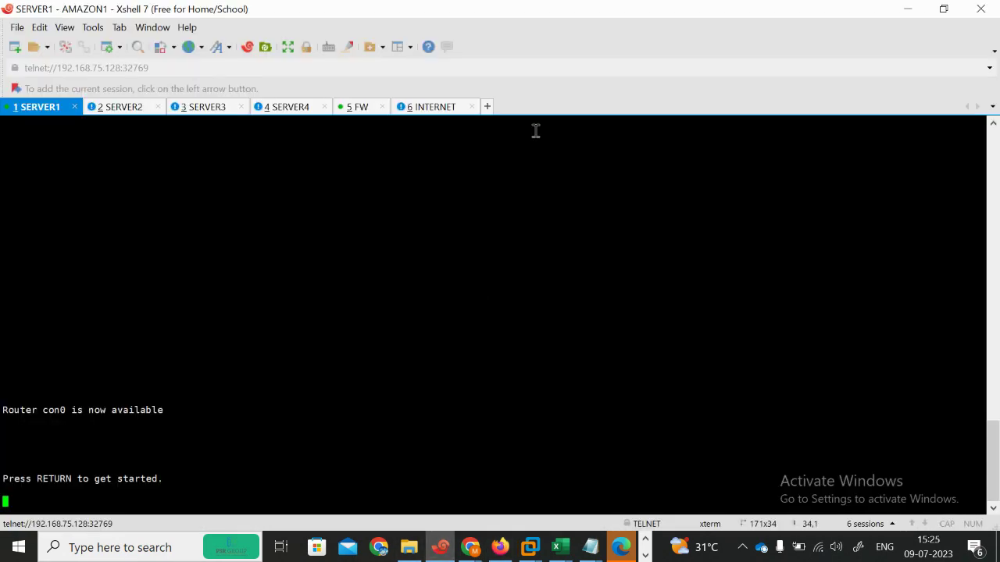
pyautogui.click(942, 11)
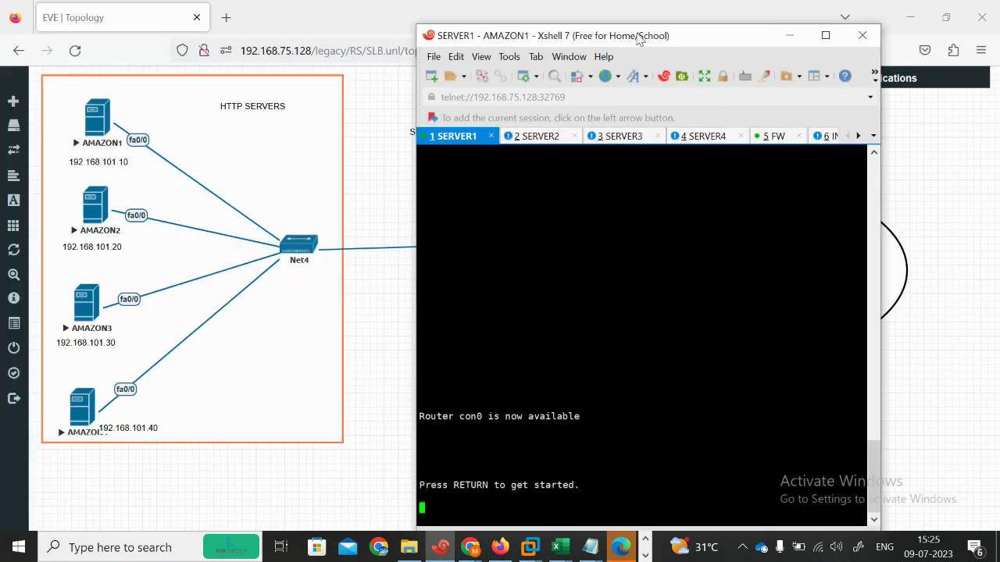
pyautogui.moveTo(635, 36); pyautogui.dragTo(641, 16)
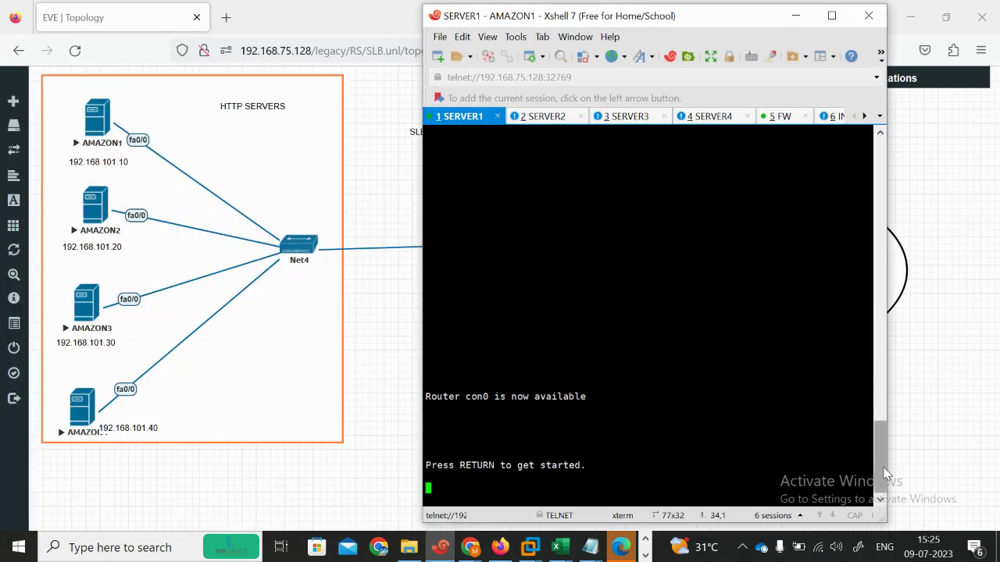
pyautogui.press('Return')
pyautogui.press('Return')
pyautogui.press('Return')
pyautogui.press('Return')
pyautogui.press('Return')
pyautogui.press('Return')
pyautogui.press('Return')
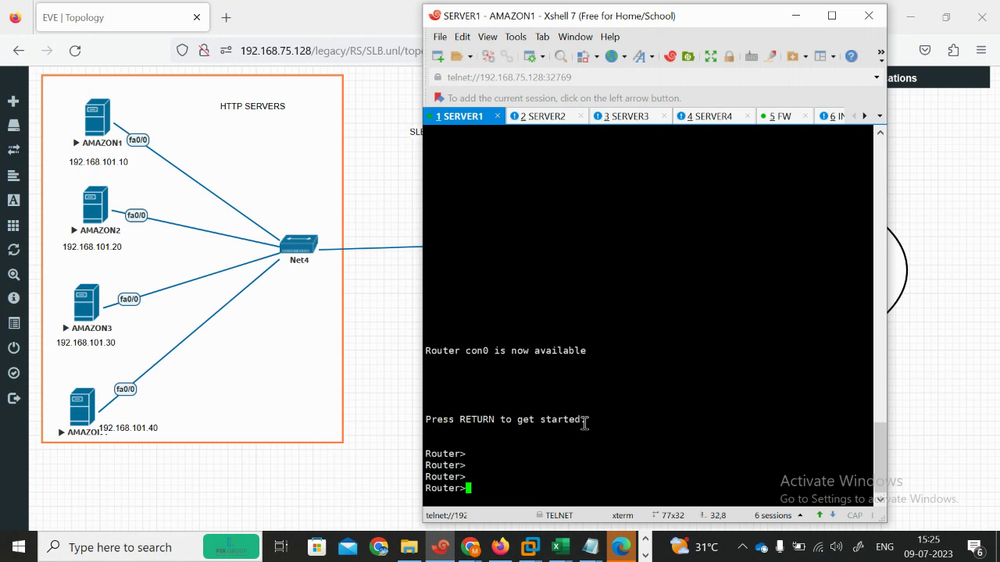
pyautogui.write('en')
pyautogui.press('Return')
pyautogui.write('conf')
pyautogui.press('Tab')
pyautogui.write('ter')
pyautogui.press('Return')
pyautogui.press('Return')
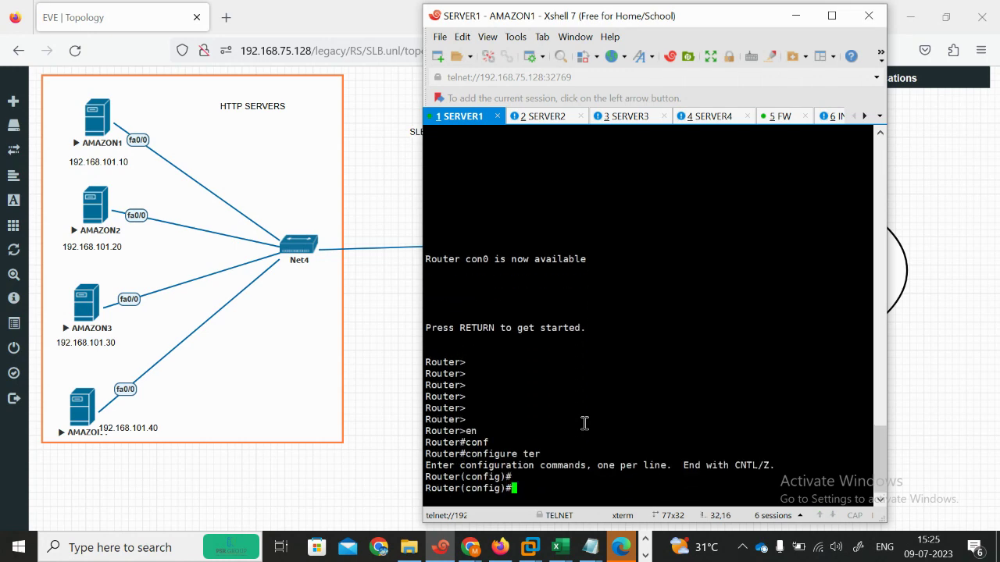
pyautogui.write('noo')
pyautogui.write(' ip doma')
pyautogui.press('Tab')
pyautogui.write('loo')
pyautogui.press('Tab')
pyautogui.press('Return')
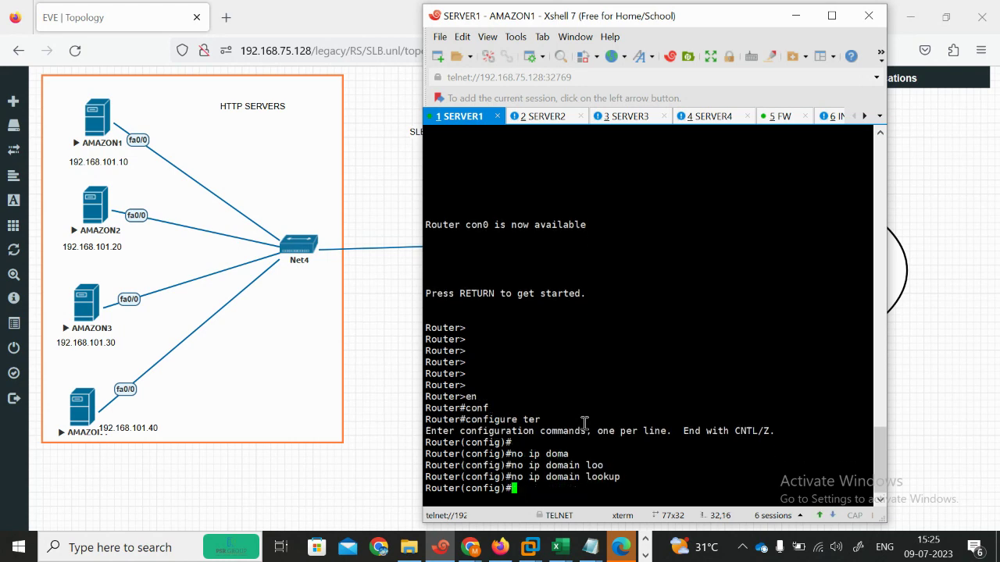
pyautogui.press('Return')
pyautogui.press('Return')
pyautogui.press('Return')
# Step: Give fa0/0 the address 192.168.101.10 255.255.255.0 and bring it up with no shutdown
pyautogui.write('in')
pyautogui.press('Tab')
pyautogui.write('fas')
pyautogui.press('Tab')
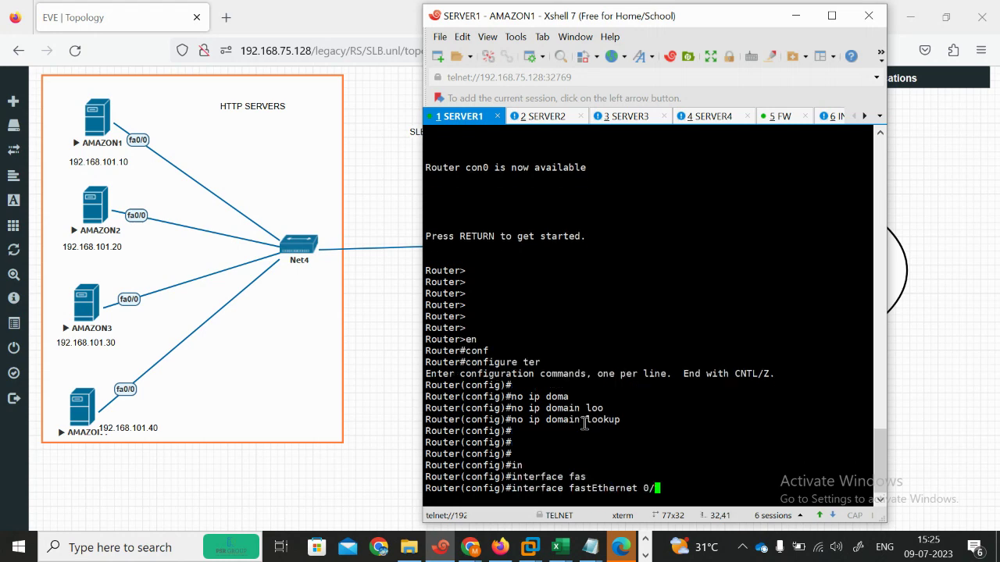
pyautogui.write('0/0')
pyautogui.press('Return')
pyautogui.write('ip add')
pyautogui.press('Tab')
pyautogui.write('192.168')
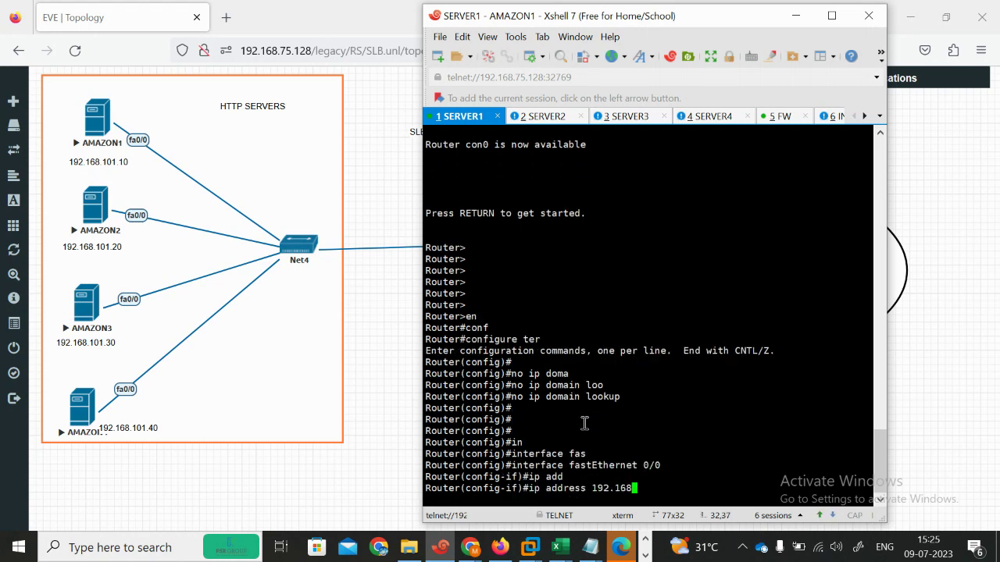
pyautogui.write('.101.10 255.255.255.0')
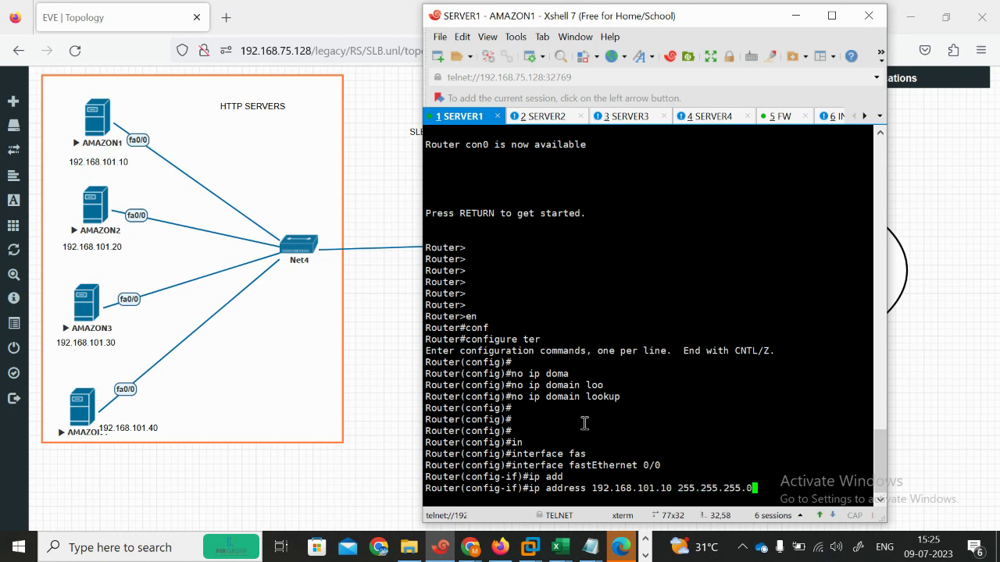
pyautogui.press('Return')
pyautogui.write('no sh')
pyautogui.press('Tab')
pyautogui.press('Return')
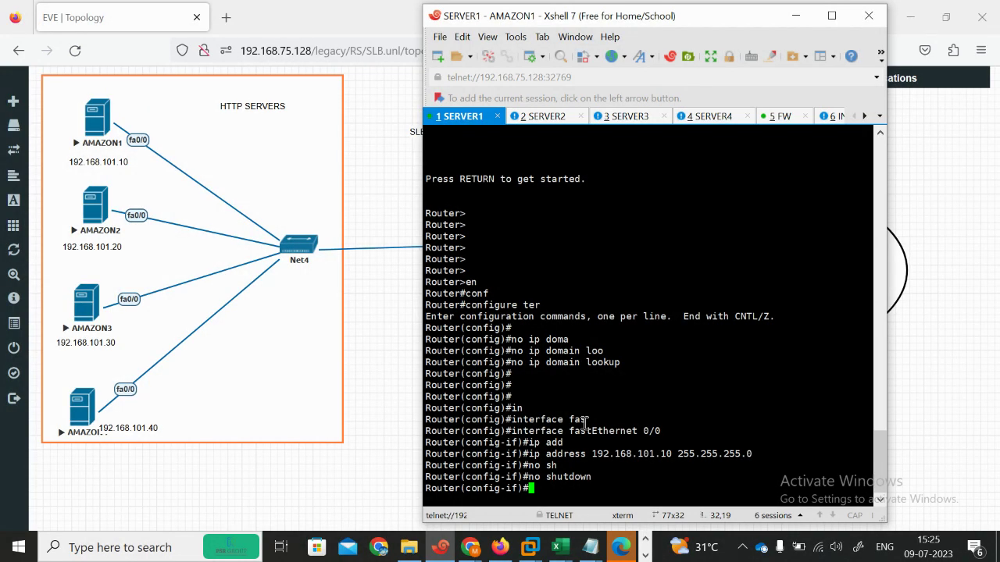
pyautogui.press('Return')
pyautogui.press('Return')
pyautogui.press('Return')
pyautogui.press('Return')
# Step: Add default route 0.0.0.0 0.0.0.0 via 192.168.101.1 and end configuration mode
pyautogui.write('ip rou')
pyautogui.press('Tab')
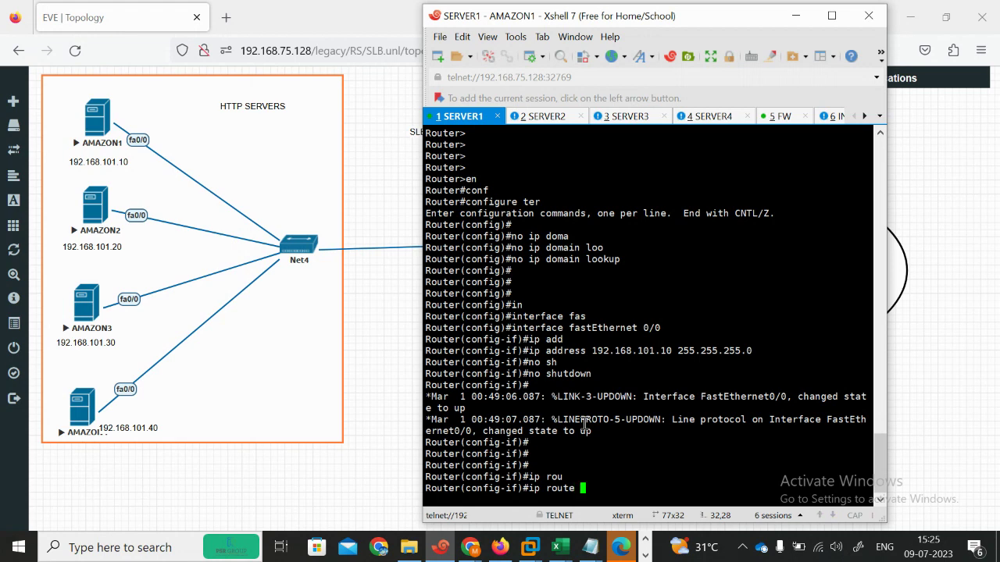
pyautogui.write('0.0.0.0 0.0.0.0 1922.')
pyautogui.press('BackSpace')
pyautogui.press('BackSpace')
pyautogui.press('BackSpace')
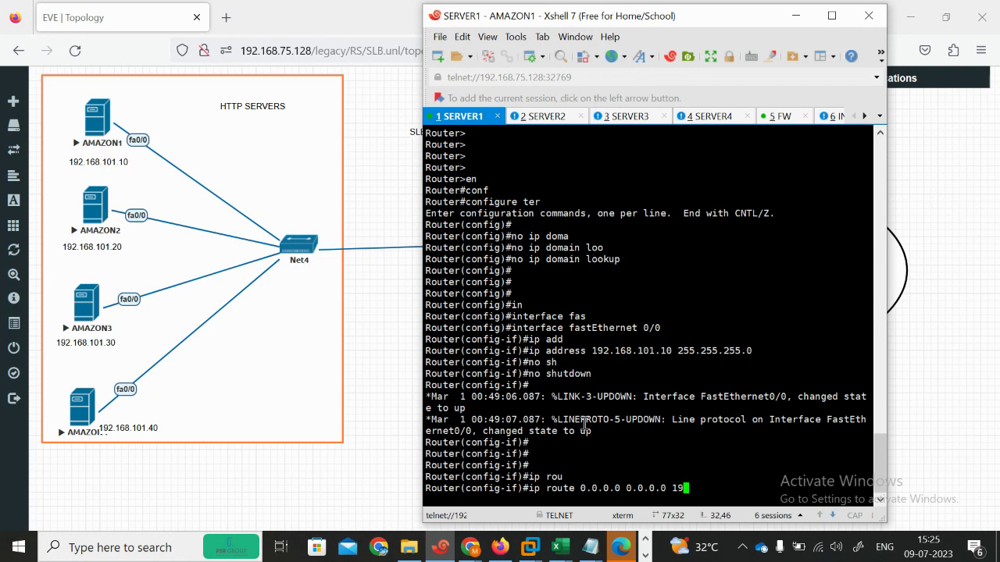
pyautogui.write('2.168.101.1')
pyautogui.press('Return')
pyautogui.press('Return')
pyautogui.press('Return')
pyautogui.press('Return')
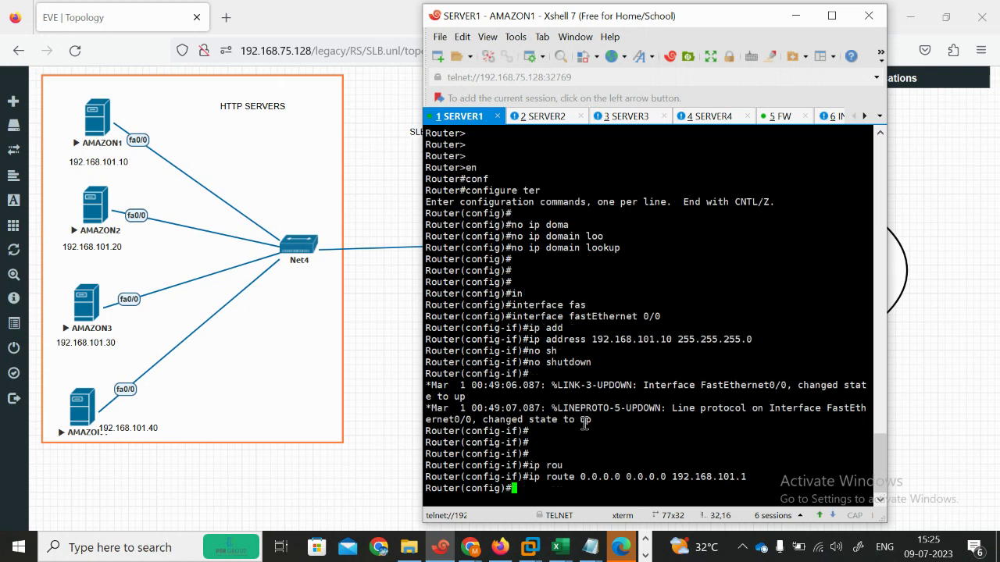
pyautogui.write('end')
pyautogui.press('Return')
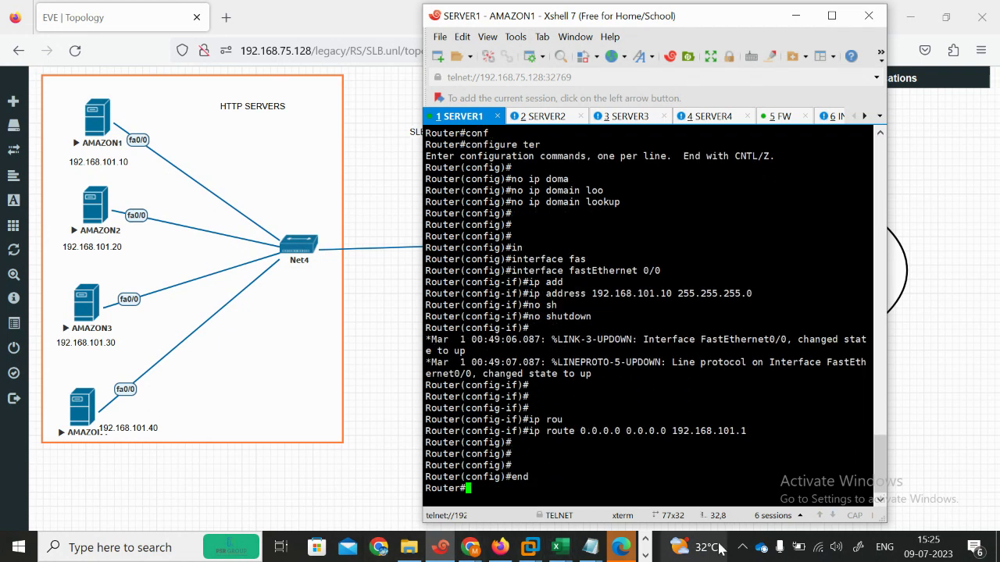
pyautogui.click(587, 549)
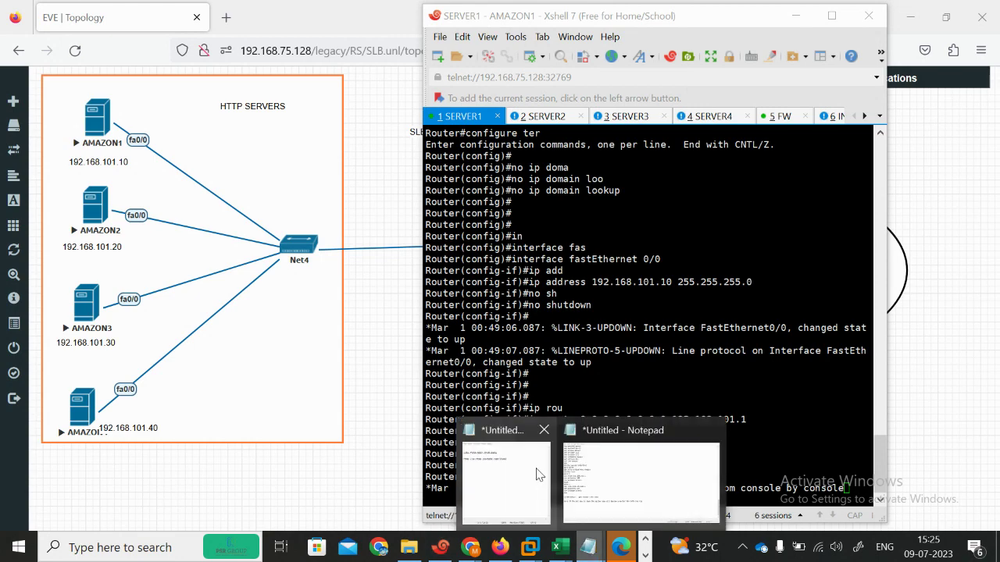
# Step: Write the AMAZON2 script in blank Notepad (fa0/0 192.168.101.20/24, no shut, route via 192.168.101.1) and select it for copying
pyautogui.click(513, 509)
pyautogui.click(756, 125)
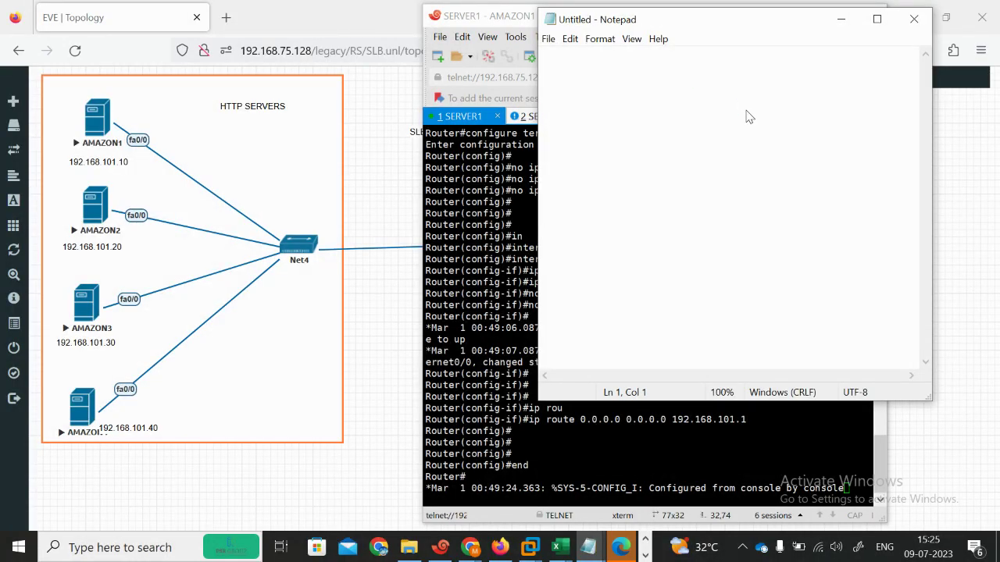
pyautogui.write('enable')
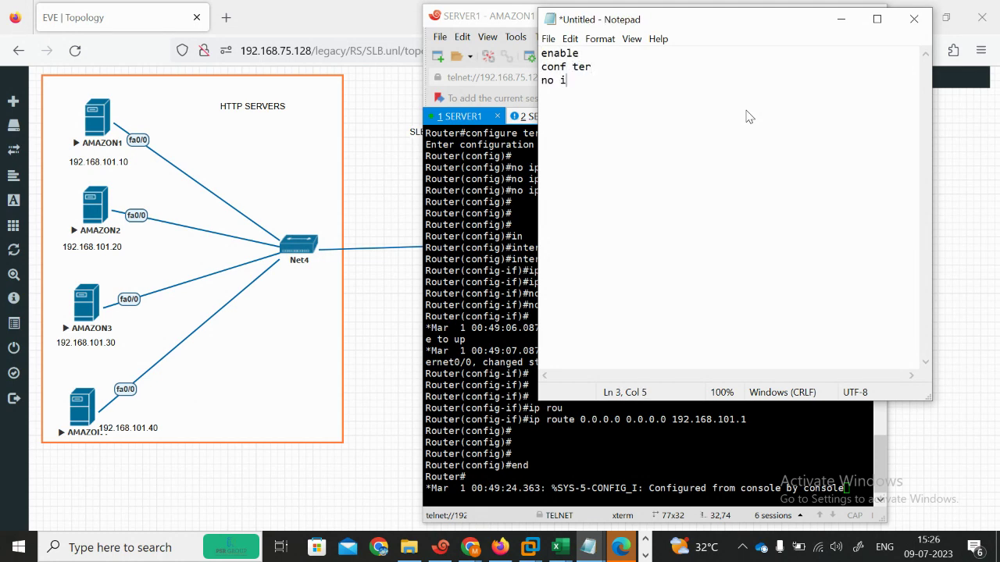
pyautogui.write('main lookup')
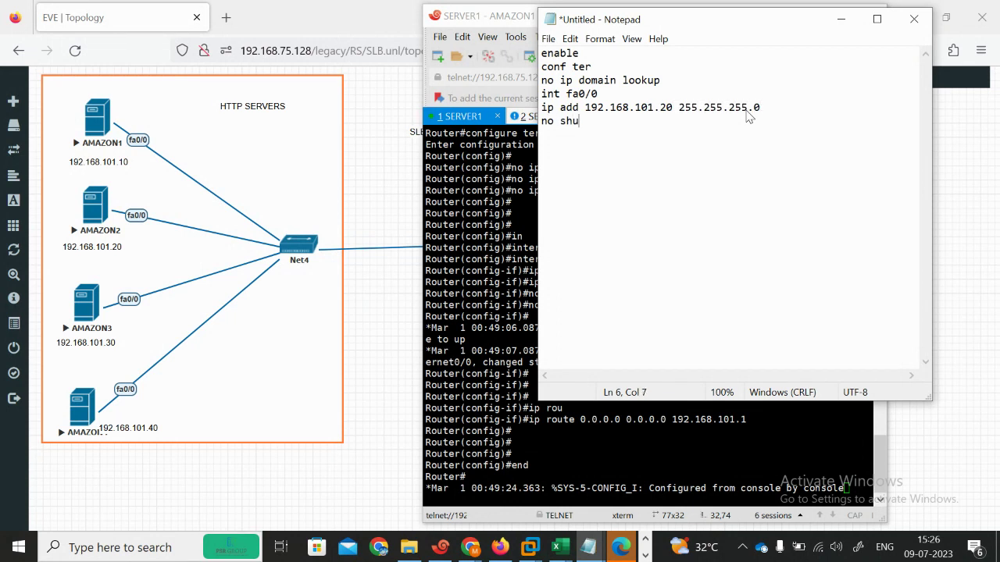
pyautogui.write('route 0.0.0.0 0.0.0.0')
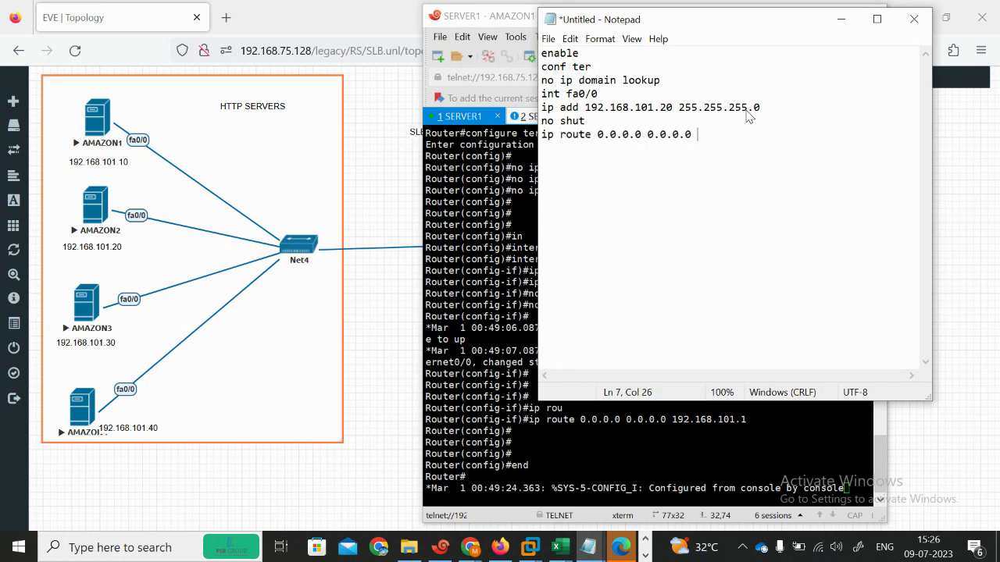
pyautogui.write('.168')
pyautogui.hotkey('ctrl', 'a')
pyautogui.hotkey('ctrl', 'c')
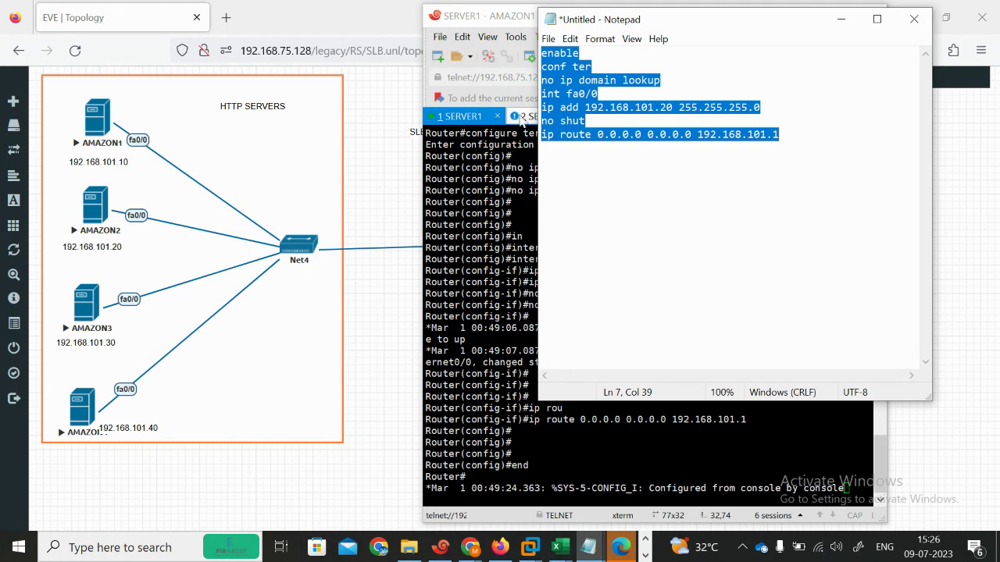
pyautogui.click(524, 121)
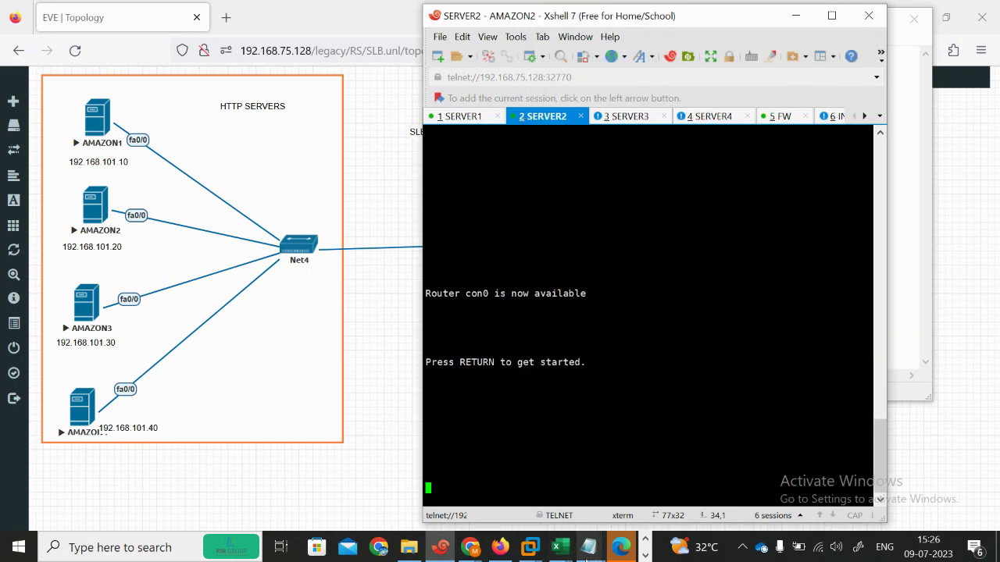
# Step: Paste and run the router config script on the AMAZON2 console
pyautogui.moveTo(590, 546)
pyautogui.click(535, 479)
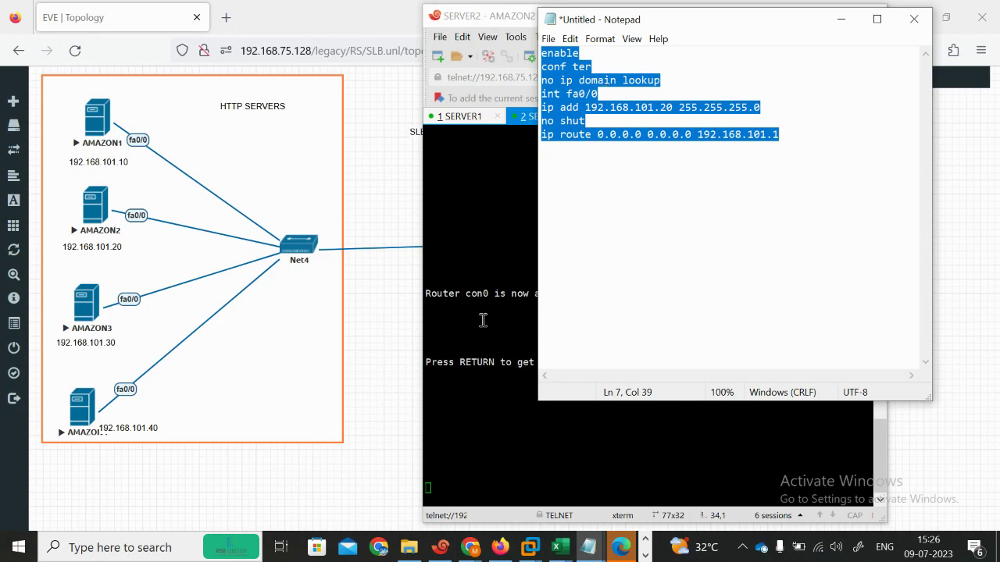
pyautogui.click(524, 348)
pyautogui.press('Return')
pyautogui.press('Return')
pyautogui.press('Return')
pyautogui.press('Return')
pyautogui.press('Return')
pyautogui.press('Return')
pyautogui.press('Return')
pyautogui.press('Return')
pyautogui.rightClick(523, 348)
pyautogui.click(591, 273)
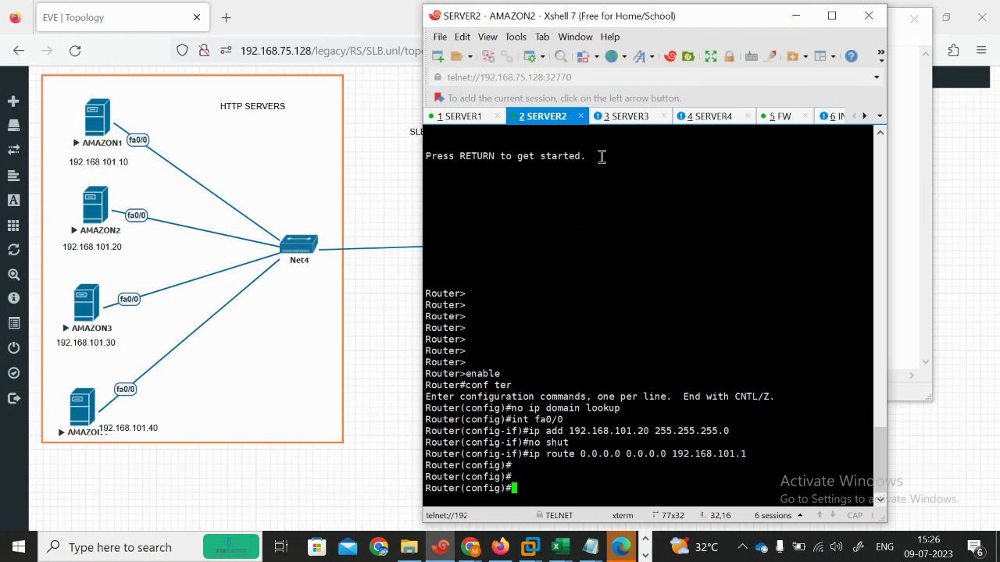
# Step: Change the script's address to 192.168.101.30 and run it on the AMAZON3 console
pyautogui.click(617, 117)
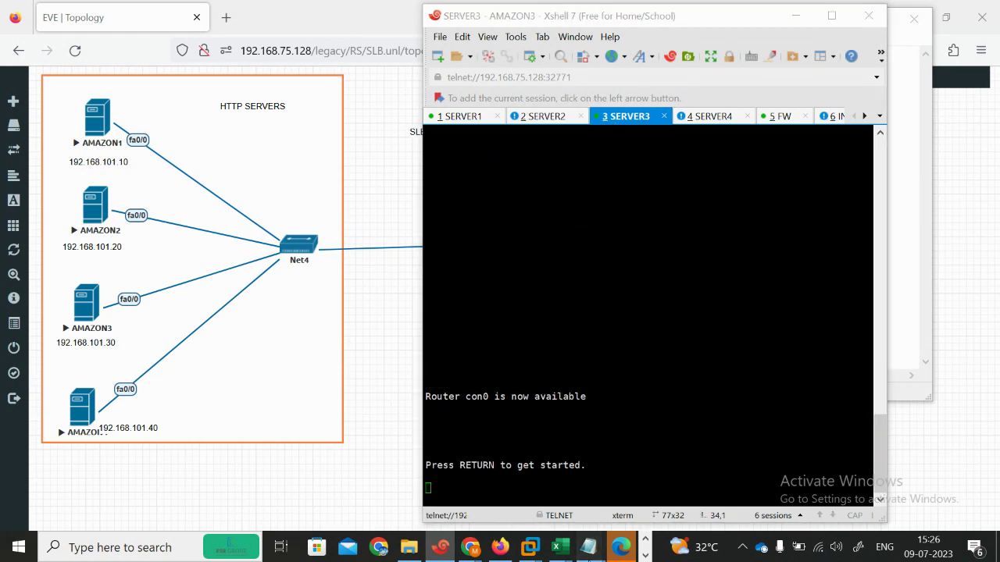
pyautogui.moveTo(590, 547)
pyautogui.click(522, 472)
pyautogui.click(666, 108)
pyautogui.press('BackSpace')
pyautogui.write('3')
pyautogui.hotkey('ctrl', 'a')
pyautogui.hotkey('ctrl', 'c')
pyautogui.click(615, 428)
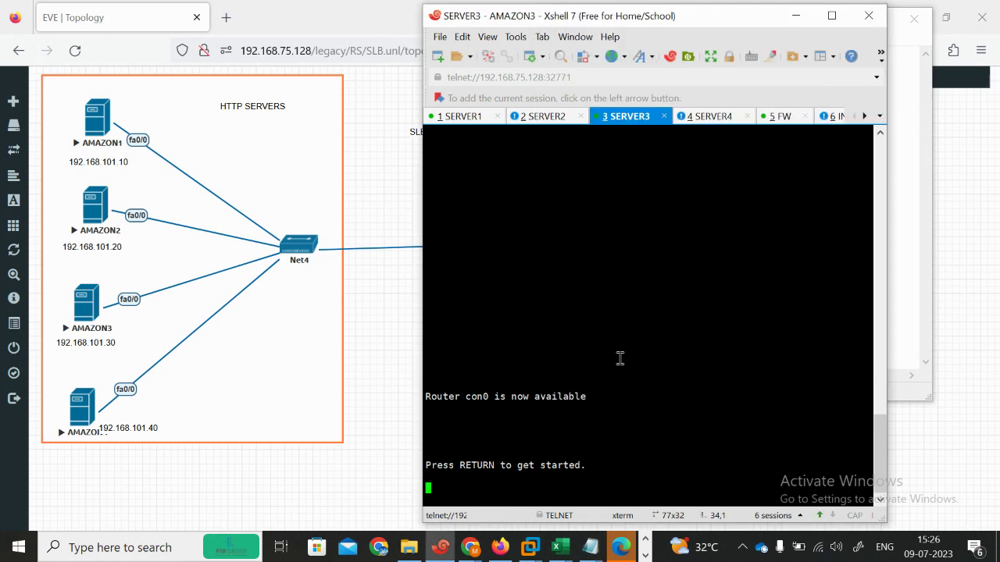
pyautogui.press('Return')
pyautogui.press('Return')
pyautogui.press('Return')
pyautogui.press('Return')
pyautogui.press('Return')
pyautogui.press('Return')
pyautogui.press('Return')
pyautogui.press('Return')
pyautogui.press('Return')
pyautogui.press('Return')
pyautogui.press('Return')
pyautogui.press('Return')
pyautogui.press('Return')
pyautogui.press('Return')
pyautogui.press('Return')
pyautogui.press('Return')
pyautogui.press('Return')
pyautogui.press('Return')
pyautogui.press('Return')
pyautogui.press('Return')
pyautogui.rightClick(619, 358)
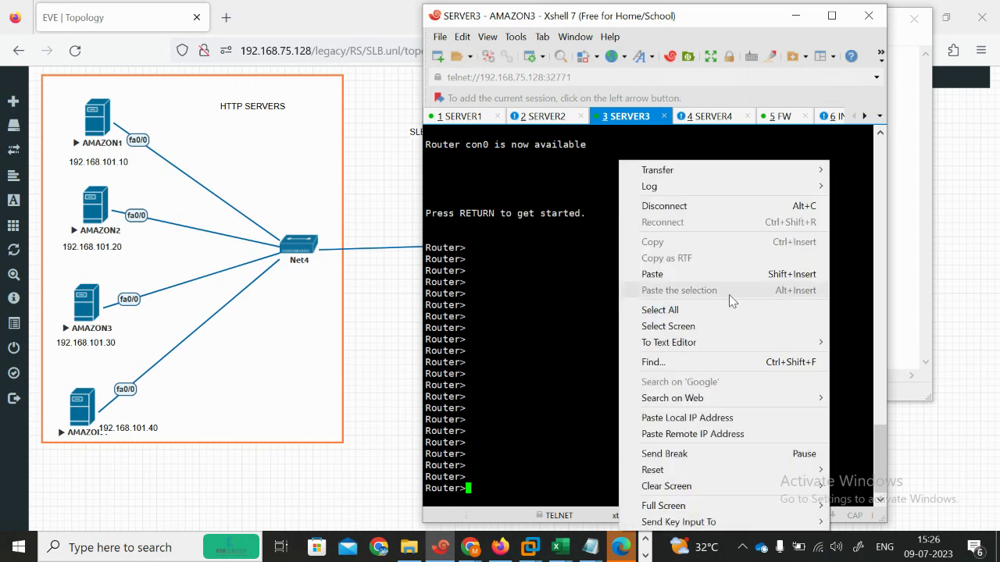
pyautogui.click(656, 274)
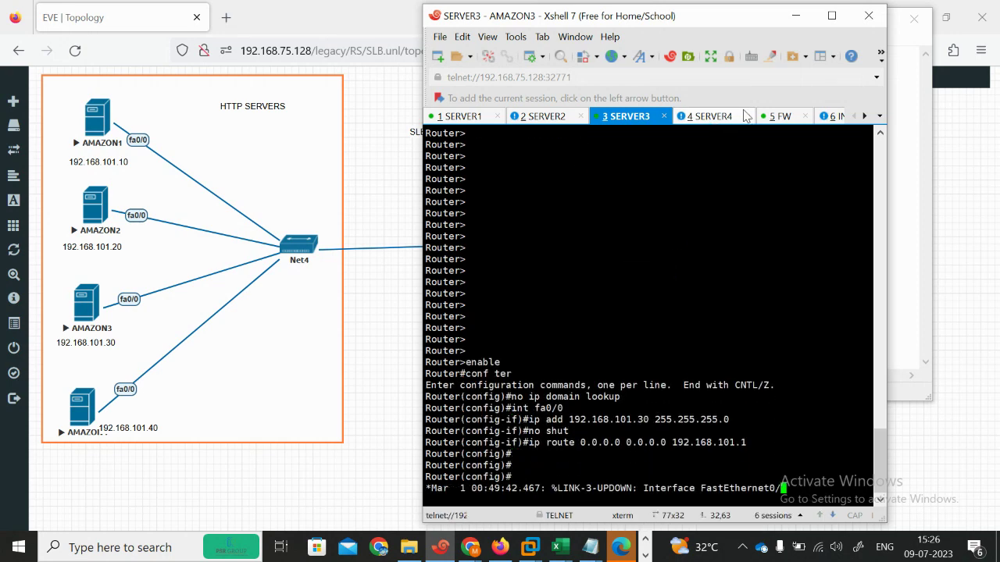
# Step: Change the script's address from .30 to 192.168.101.40 and copy the whole script
pyautogui.moveTo(749, 23); pyautogui.dragTo(685, 21)
pyautogui.click(641, 116)
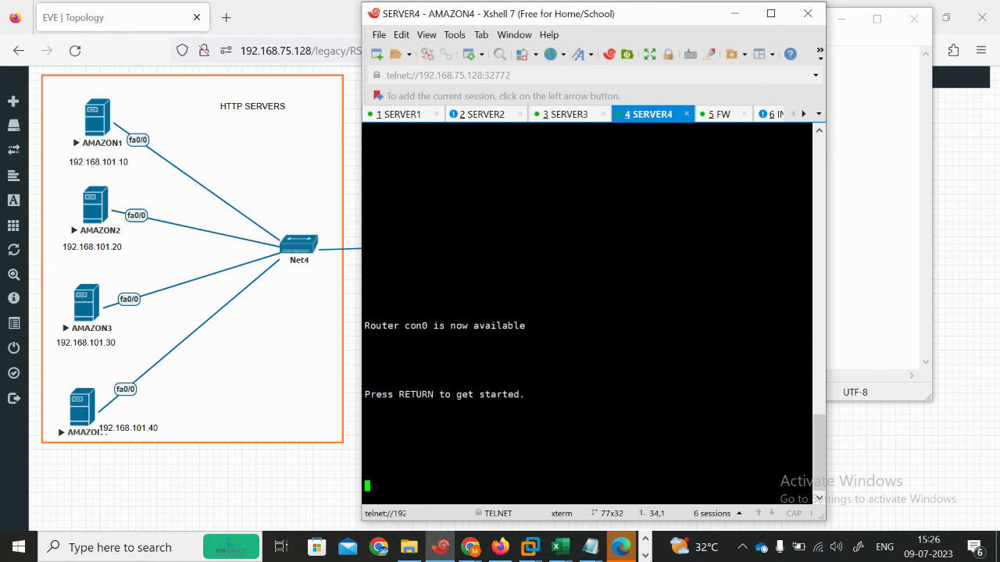
pyautogui.moveTo(603, 550)
pyautogui.click(537, 495)
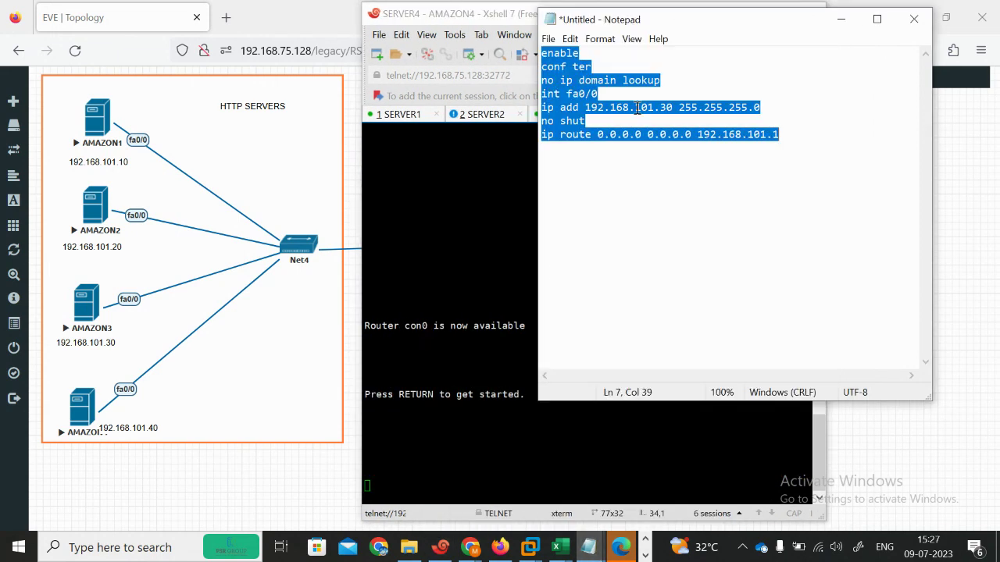
pyautogui.click(669, 107)
pyautogui.press('BackSpace')
pyautogui.write('4')
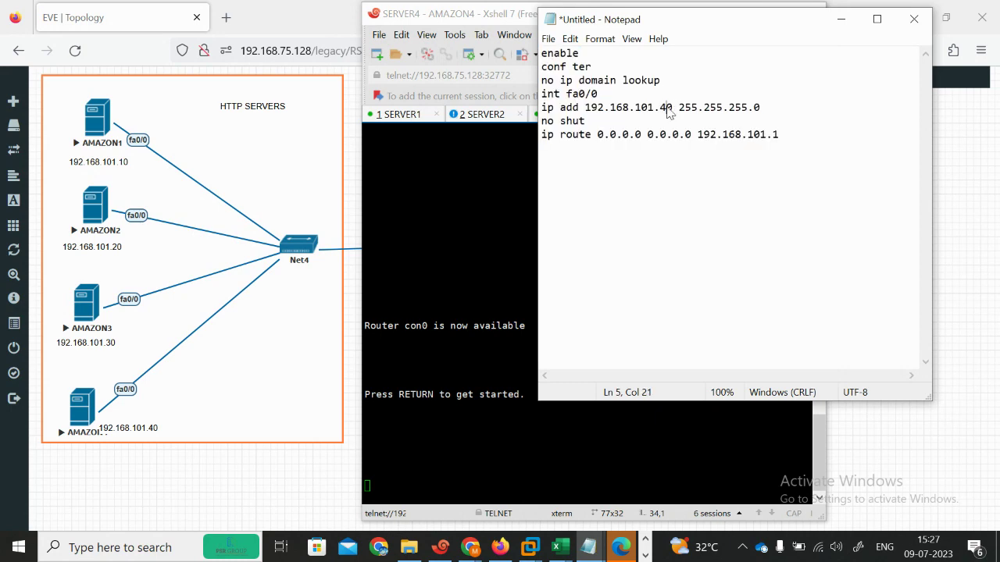
pyautogui.hotkey('ctrl', 'a')
pyautogui.hotkey('ctrl', 'c')
# Step: Run the copied script on the SERVER4 console to configure AMAZON4
pyautogui.click(547, 442)
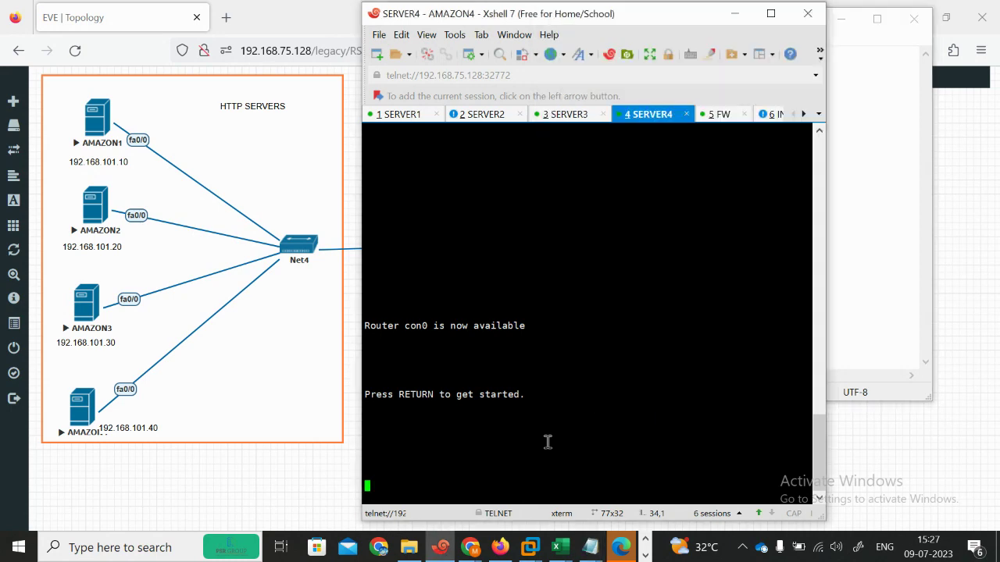
pyautogui.rightClick(548, 442)
pyautogui.press('Return')
pyautogui.press('Return')
pyautogui.press('Return')
pyautogui.press('Return')
pyautogui.press('Return')
pyautogui.press('Return')
pyautogui.press('Return')
pyautogui.press('Return')
pyautogui.press('Return')
pyautogui.press('Return')
pyautogui.press('Return')
pyautogui.press('Return')
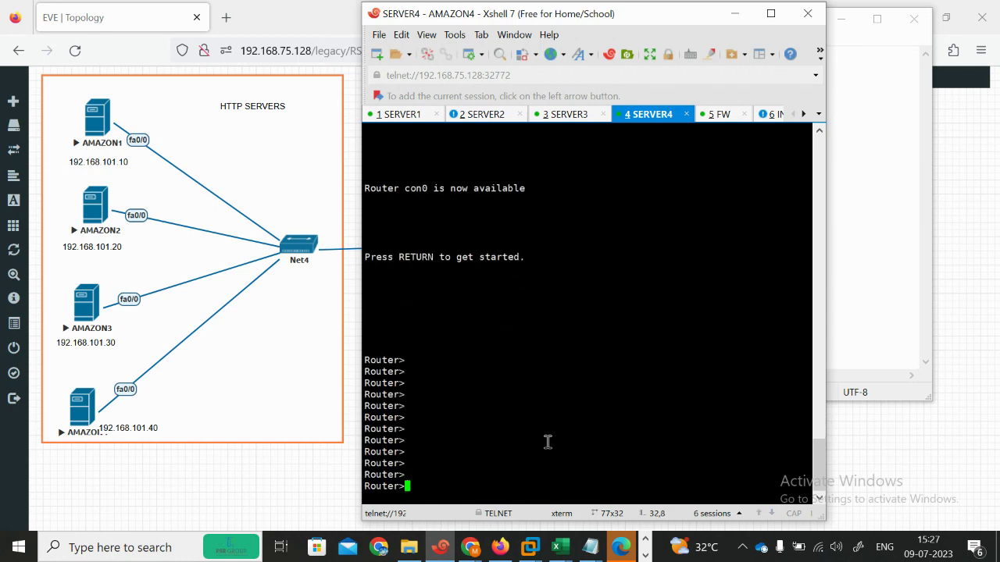
pyautogui.rightClick(547, 442)
pyautogui.click(580, 185)
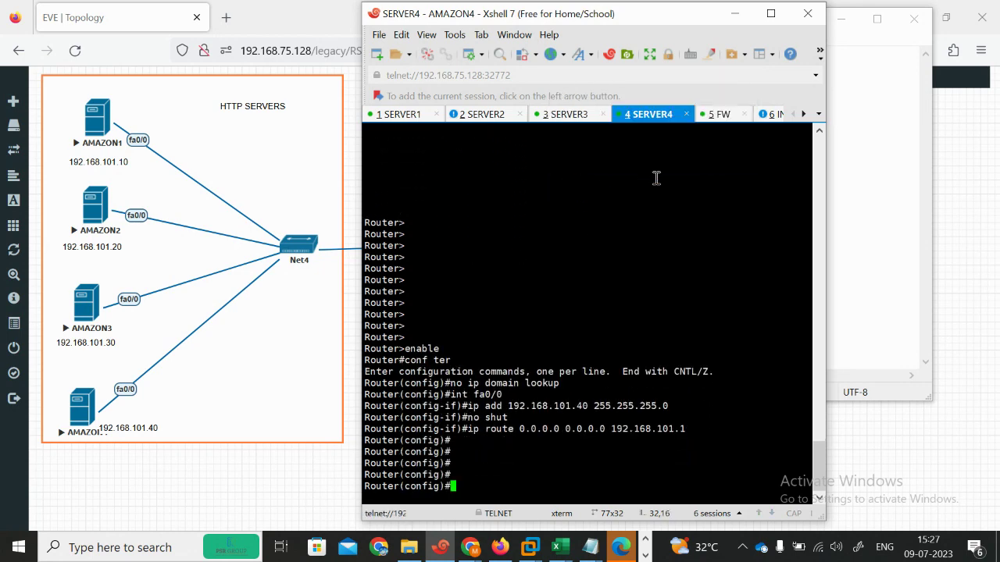
pyautogui.click(895, 114)
pyautogui.click(841, 19)
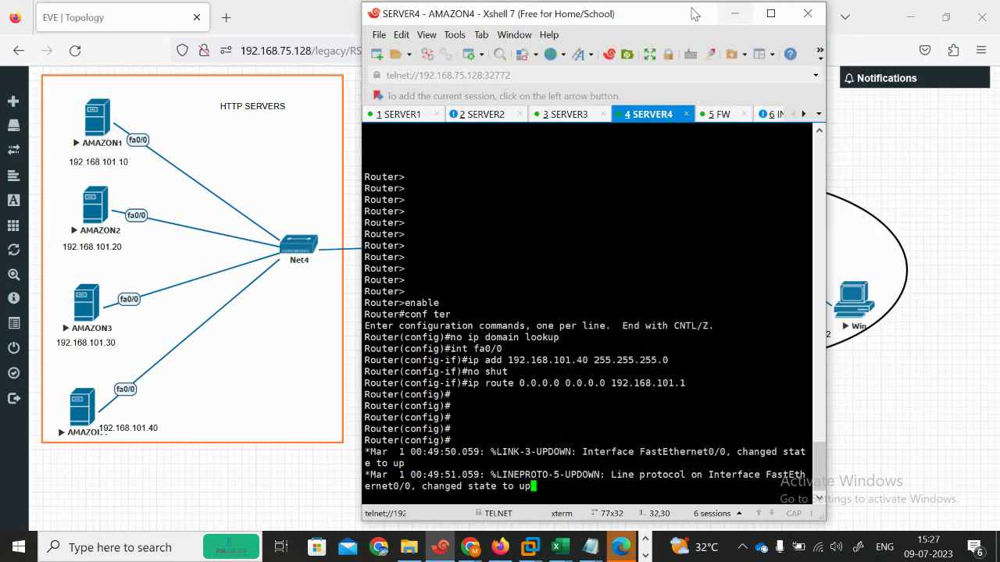
pyautogui.moveTo(678, 19); pyautogui.dragTo(368, 17)
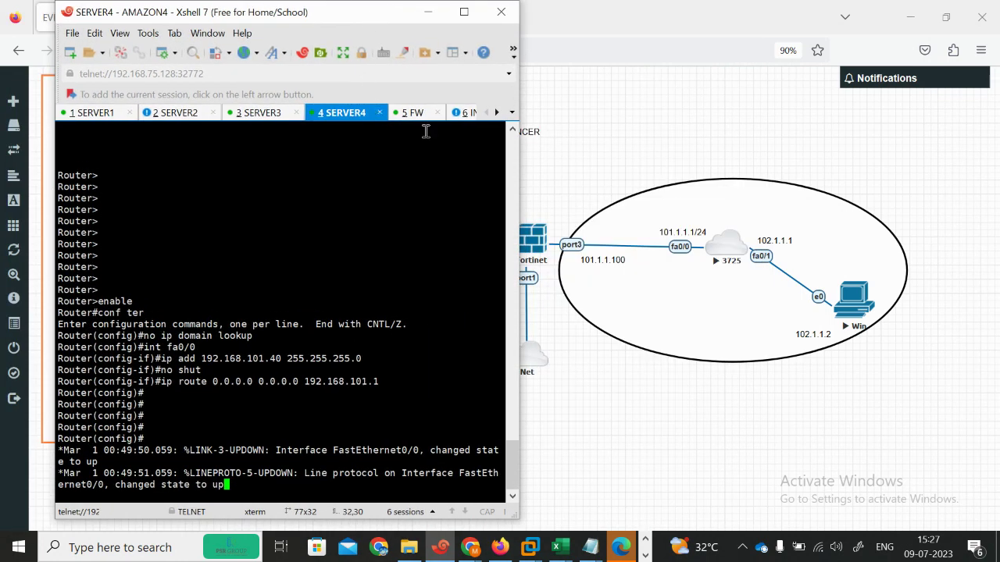
# Step: On the INTERNET router, enter configuration mode and disable IP domain lookup
pyautogui.click(464, 115)
pyautogui.press('Return')
pyautogui.press('Return')
pyautogui.press('Return')
pyautogui.press('Return')
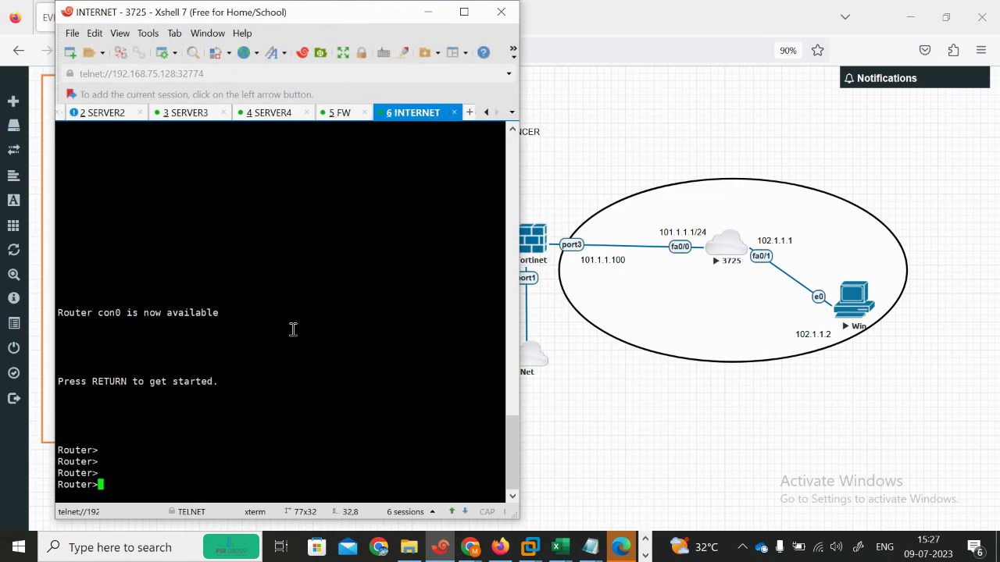
pyautogui.write('en')
pyautogui.press('Return')
pyautogui.write('conf')
pyautogui.press('Tab')
pyautogui.write('ter')
pyautogui.press('Tab')
pyautogui.press('Return')
pyautogui.write('ip route')
pyautogui.press('Tab')
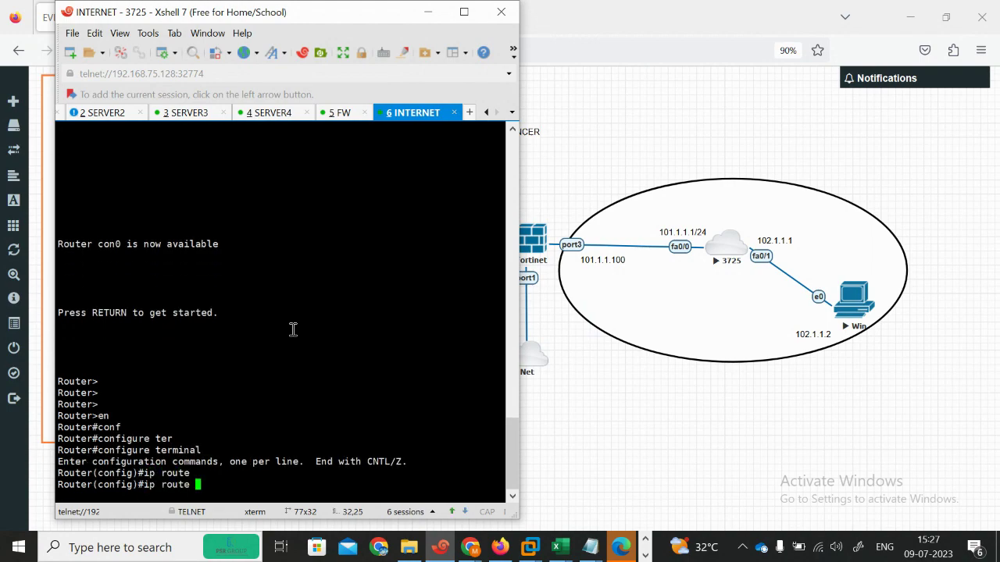
pyautogui.press('Return')
pyautogui.press('Return')
pyautogui.press('Up')
pyautogui.press('BackSpace')
pyautogui.press('BackSpace')
pyautogui.press('BackSpace')
pyautogui.press('BackSpace')
pyautogui.press('BackSpace')
pyautogui.press('BackSpace')
pyautogui.press('BackSpace')
pyautogui.press('BackSpace')
pyautogui.press('BackSpace')
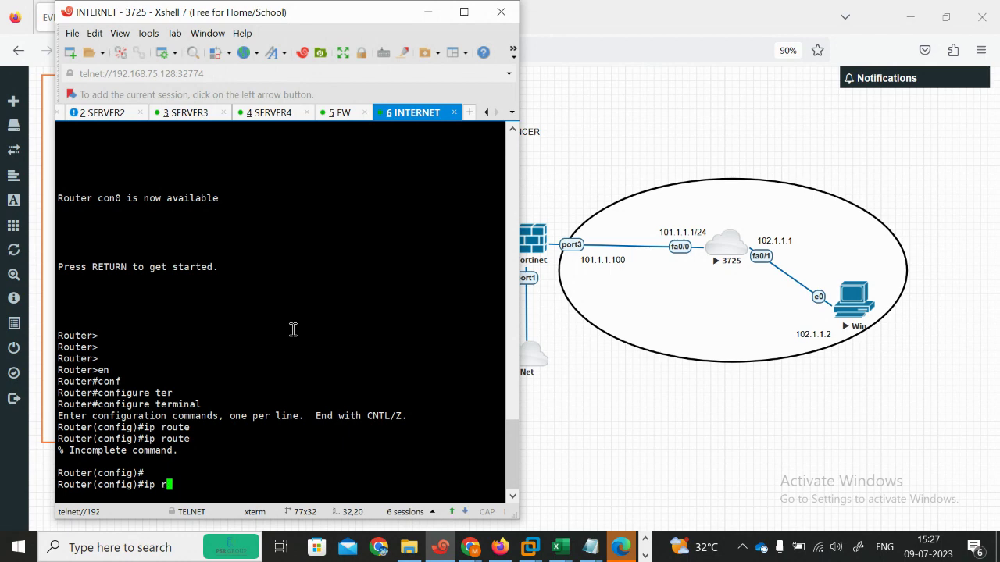
pyautogui.write('ip dom')
pyautogui.press('Tab')
pyautogui.write('lo')
pyautogui.press('Tab')
pyautogui.press('Return')
pyautogui.press('Return')
pyautogui.press('Return')
# Step: Give fa0/0 the address 101.1.1.1 255.255.255.0 and bring it up
pyautogui.write('i')
pyautogui.write('n')
pyautogui.press('Tab')
pyautogui.write('fas')
pyautogui.press('Tab')
pyautogui.write('0/0')
pyautogui.press('Return')
pyautogui.write('ip add')
pyautogui.press('Tab')
pyautogui.write('101.1.1.1 ')
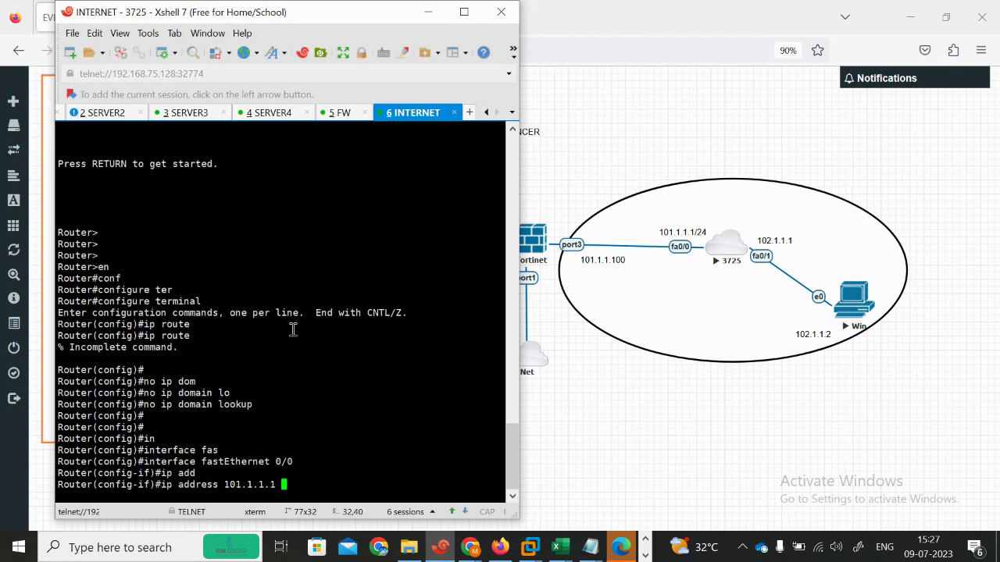
pyautogui.write('255.255.255.0')
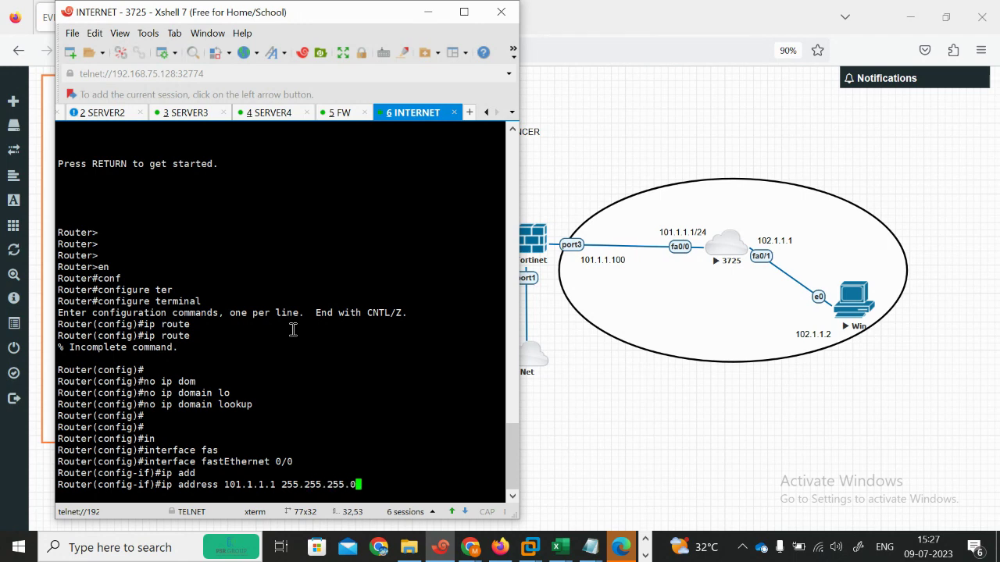
pyautogui.press('Return')
pyautogui.write('no sh')
pyautogui.press('Tab')
pyautogui.press('Return')
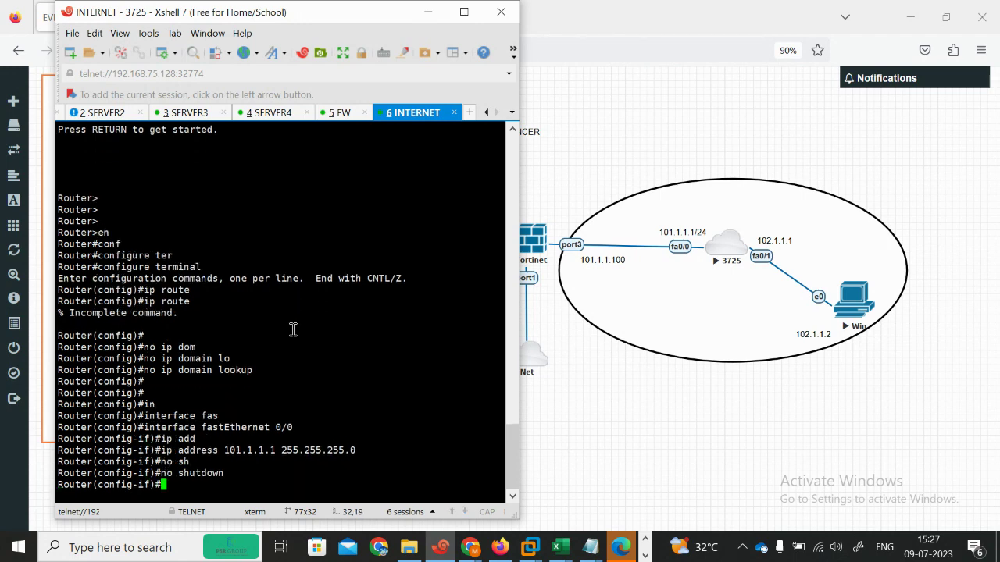
pyautogui.press('Return')
pyautogui.press('Return')
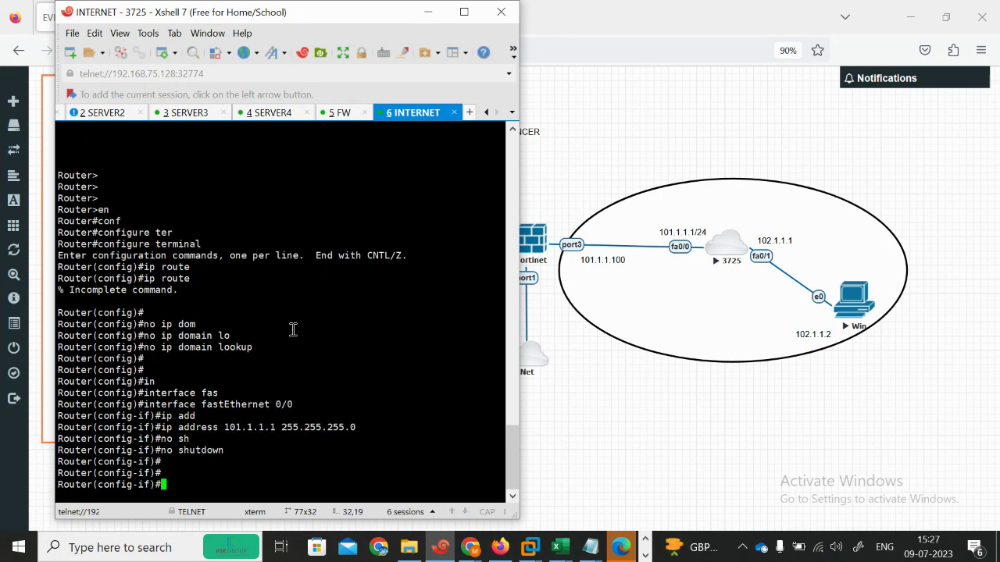
pyautogui.press('Return')
pyautogui.press('Return')
# Step: Give fa0/1 the address 102.1.1.1 255.255.255.0 and bring it up
pyautogui.write('in')
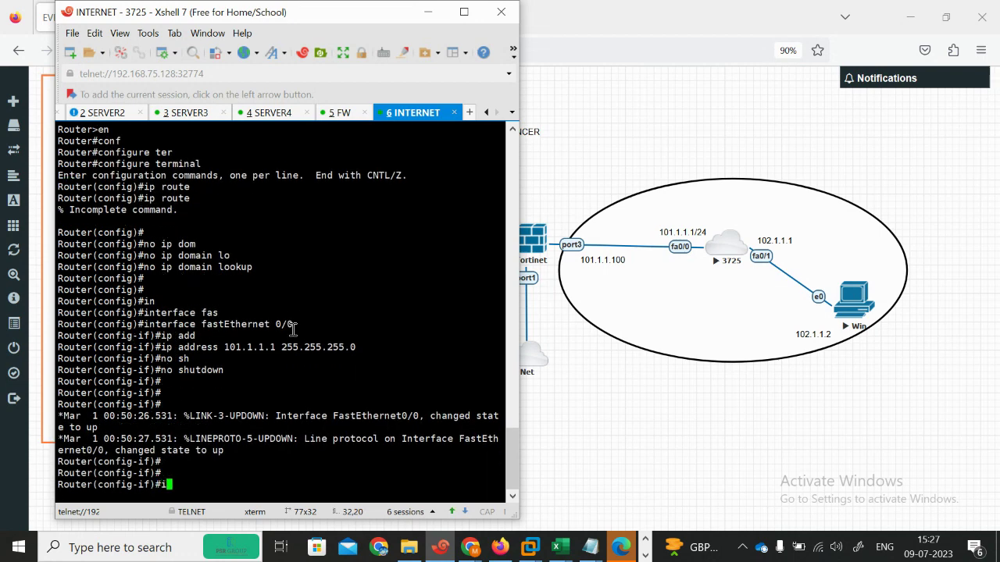
pyautogui.press('Tab')
pyautogui.write('t fas0')
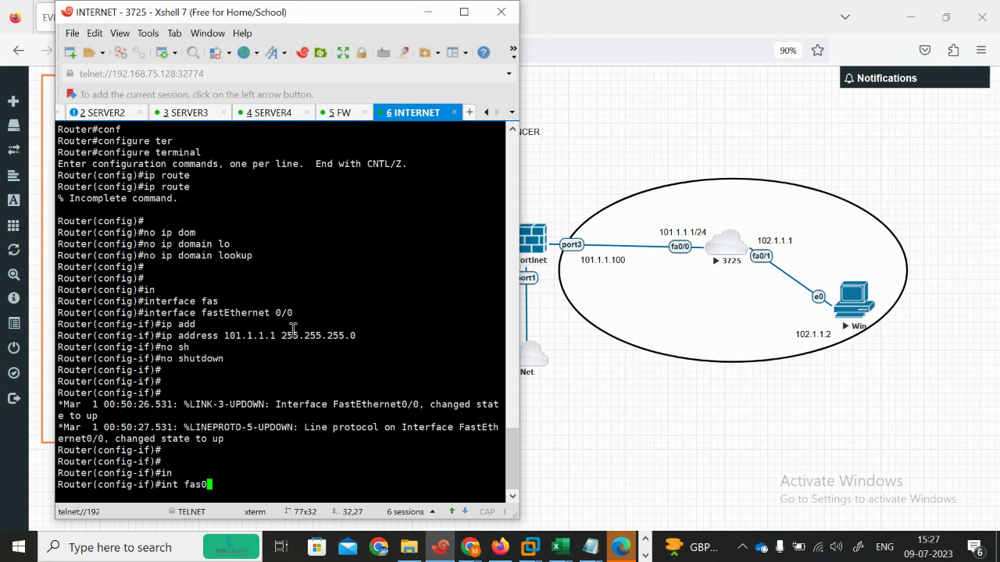
pyautogui.press('BackSpace')
pyautogui.press('BackSpace')
pyautogui.write('0/1')
pyautogui.press('Return')
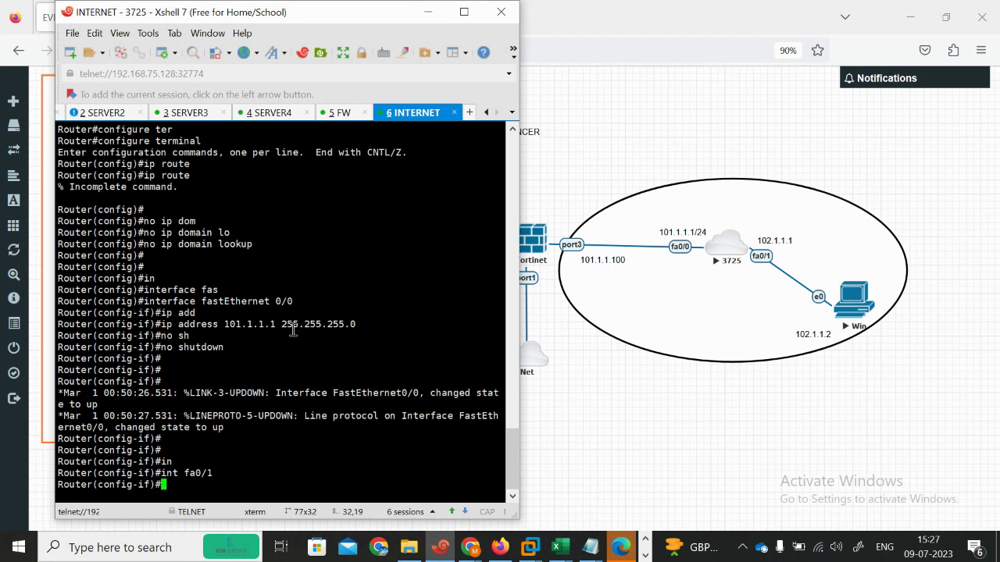
pyautogui.write('ip add')
pyautogui.press('Tab')
pyautogui.write('102.1.1.1 255.255.255.0')
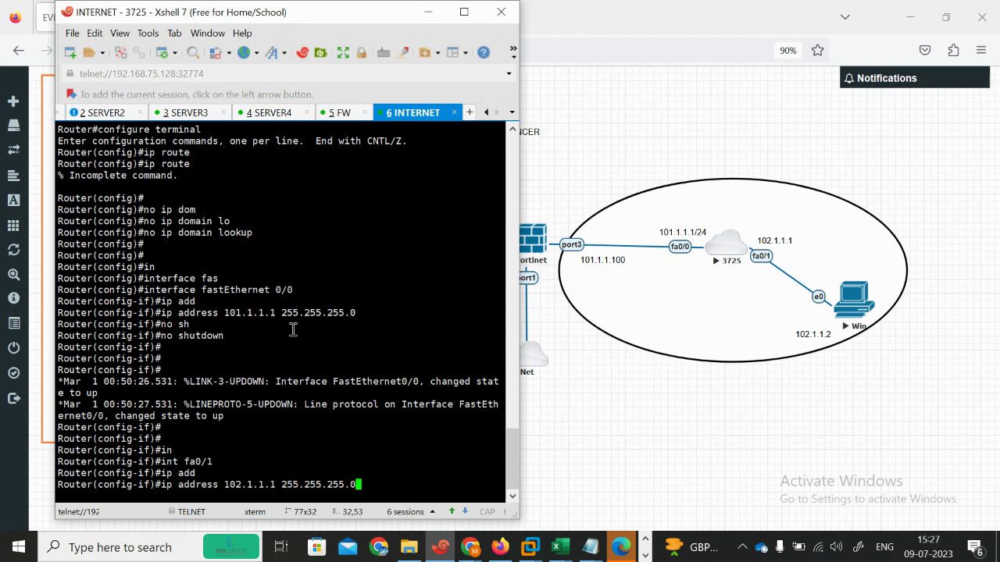
pyautogui.press('Return')
pyautogui.write('no sh')
pyautogui.press('Tab')
pyautogui.press('Return')
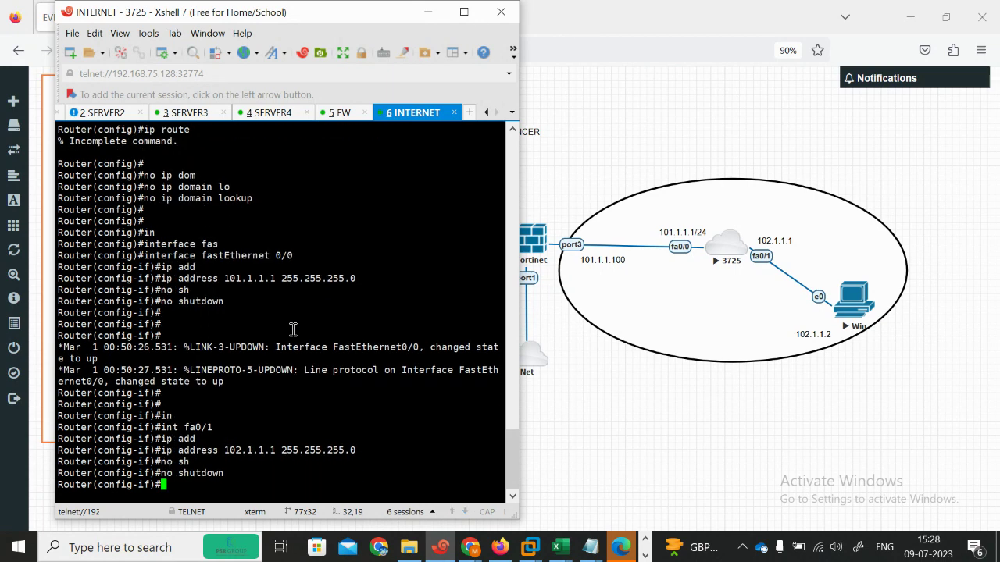
pyautogui.click(337, 114)
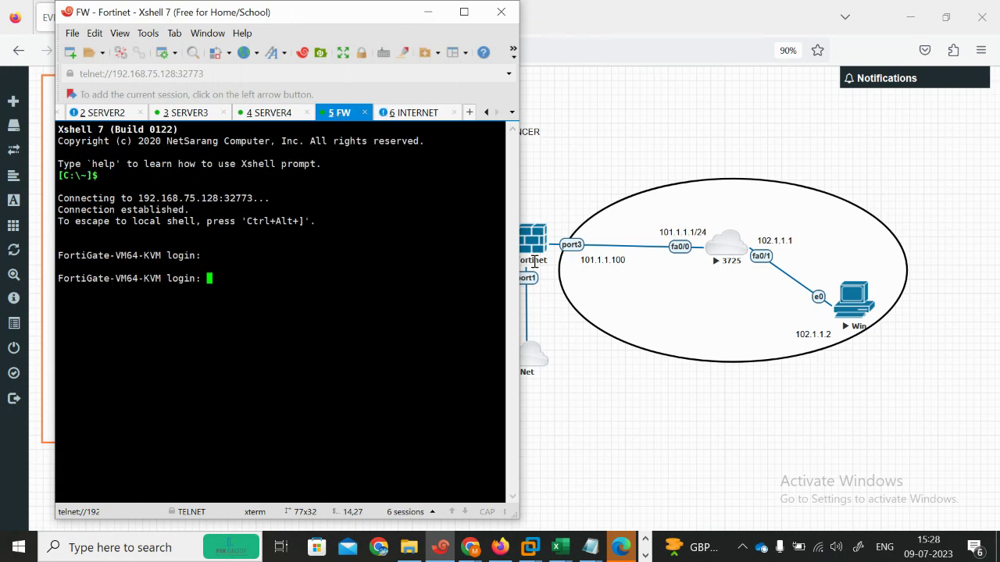
# Step: Attempt the FortiGate login as admin, then close and disconnect the FW session
pyautogui.write('admin')
pyautogui.press('Return')
pyautogui.write('admin')
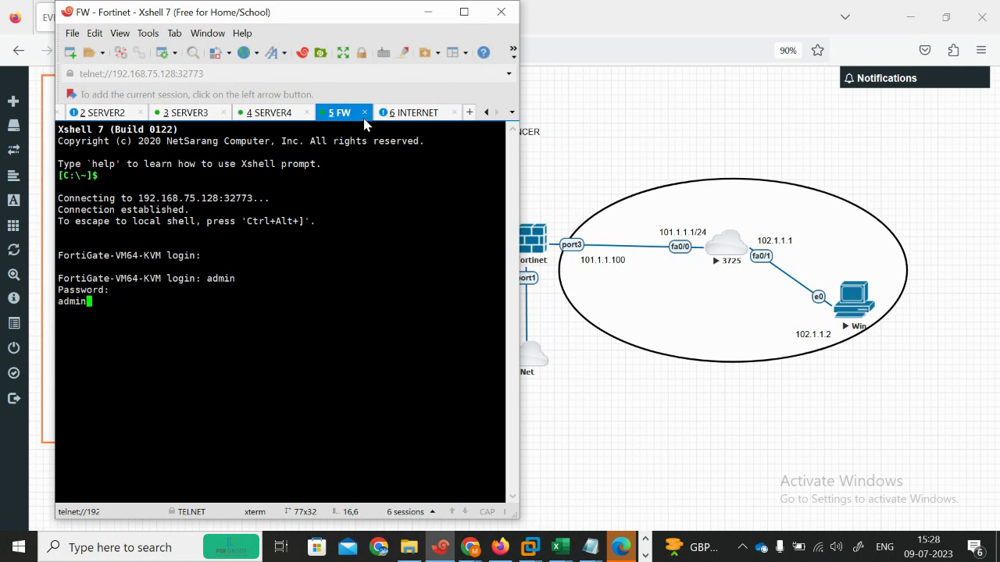
pyautogui.press('Return')
pyautogui.write('admin')
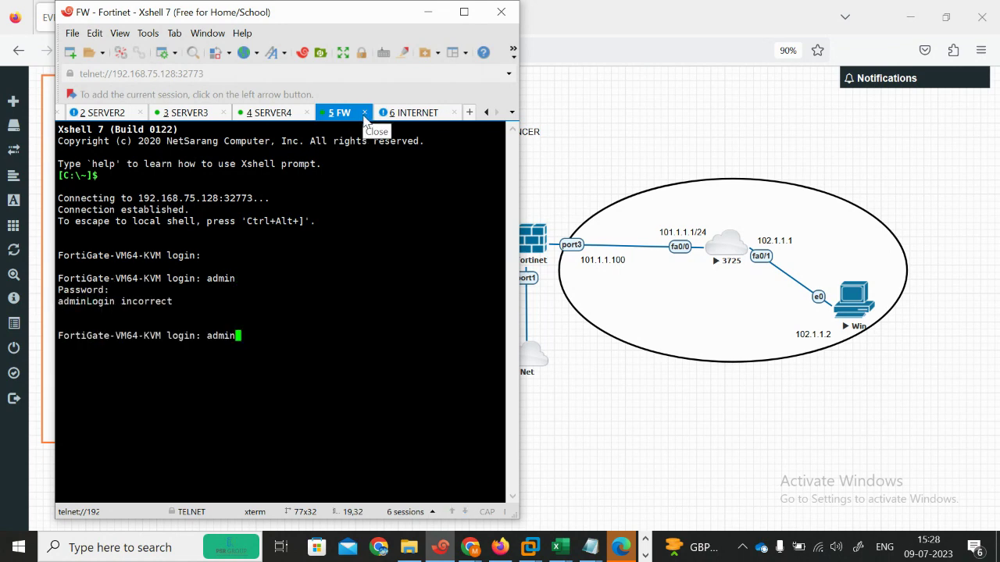
pyautogui.click(364, 113)
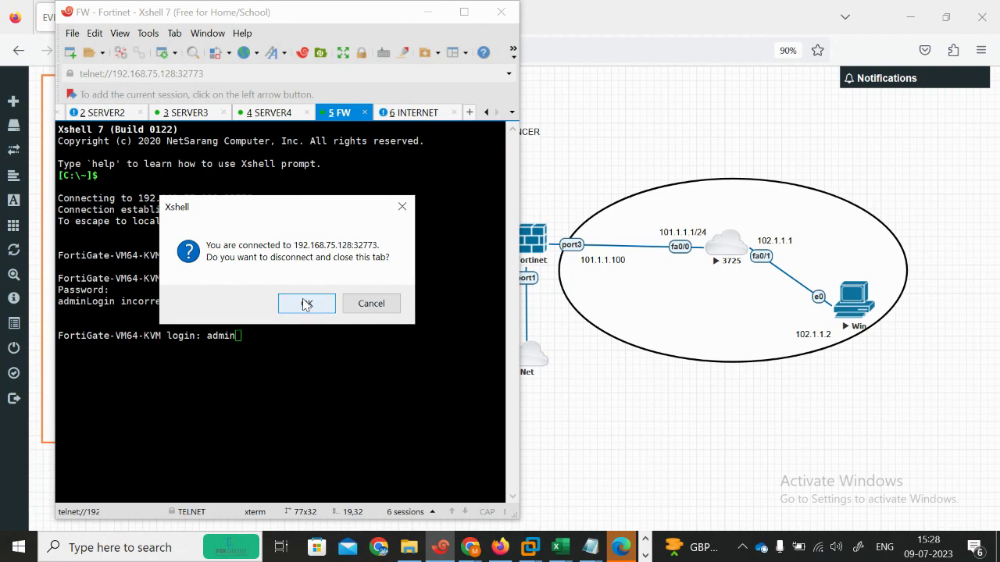
pyautogui.click(307, 306)
# Step: Wipe the Fortinet node in the EVE-NG lab topology
pyautogui.click(427, 11)
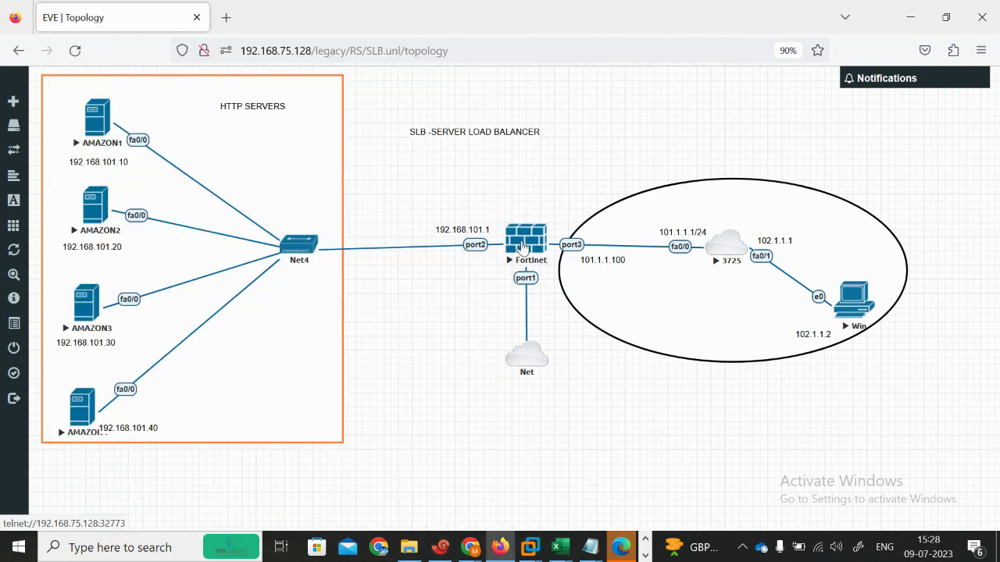
pyautogui.rightClick(521, 247)
pyautogui.click(561, 293)
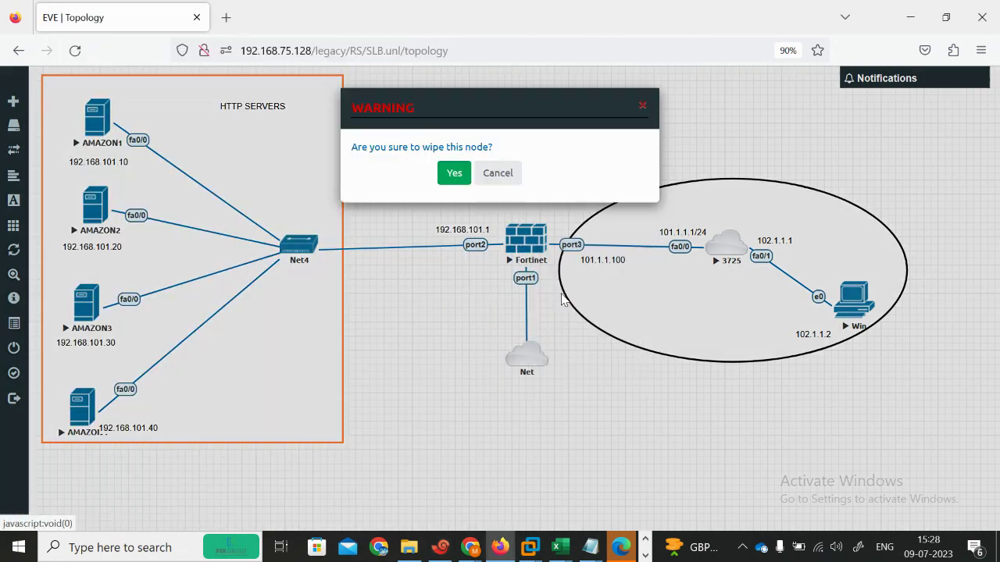
pyautogui.click(454, 174)
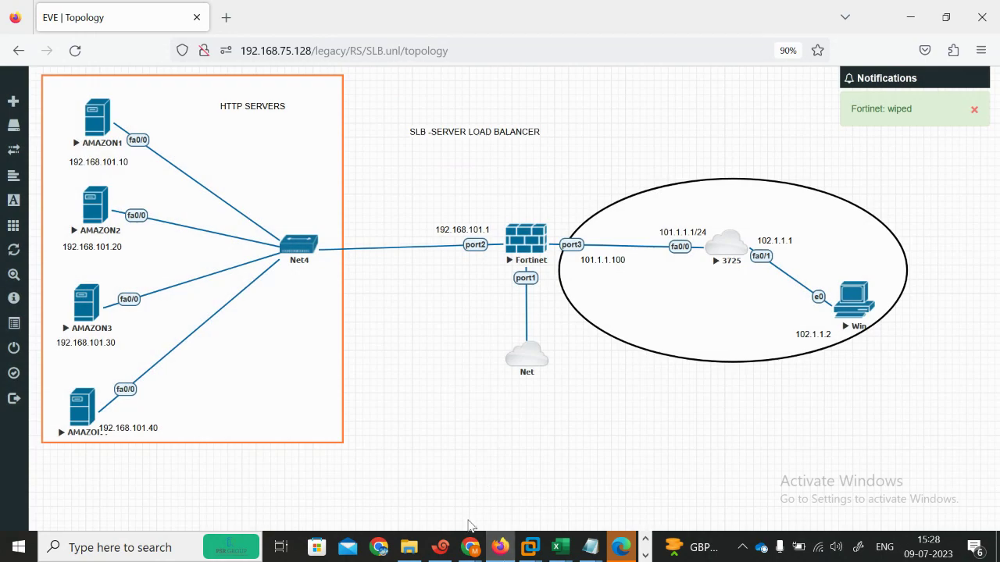
pyautogui.moveTo(469, 550)
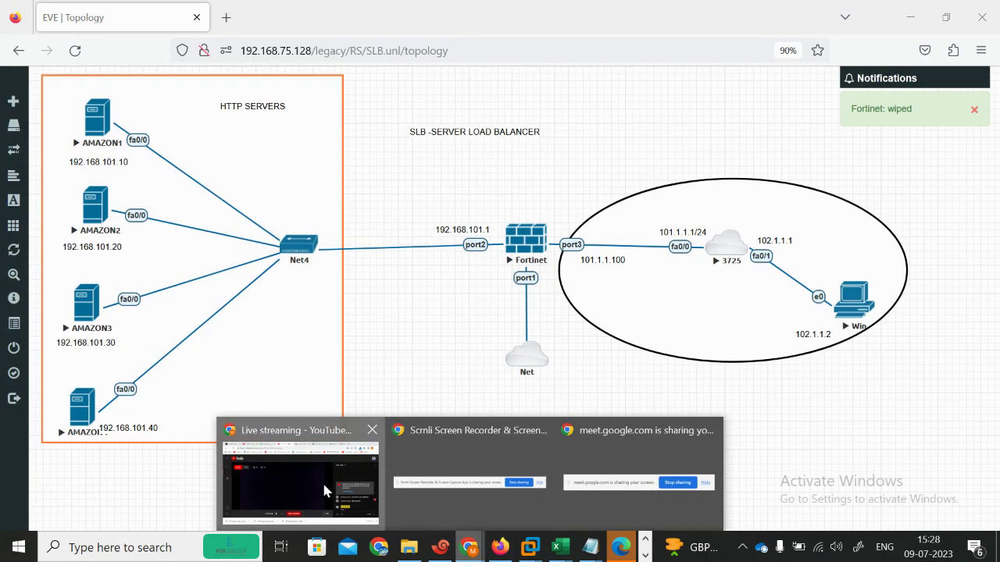
pyautogui.click(322, 481)
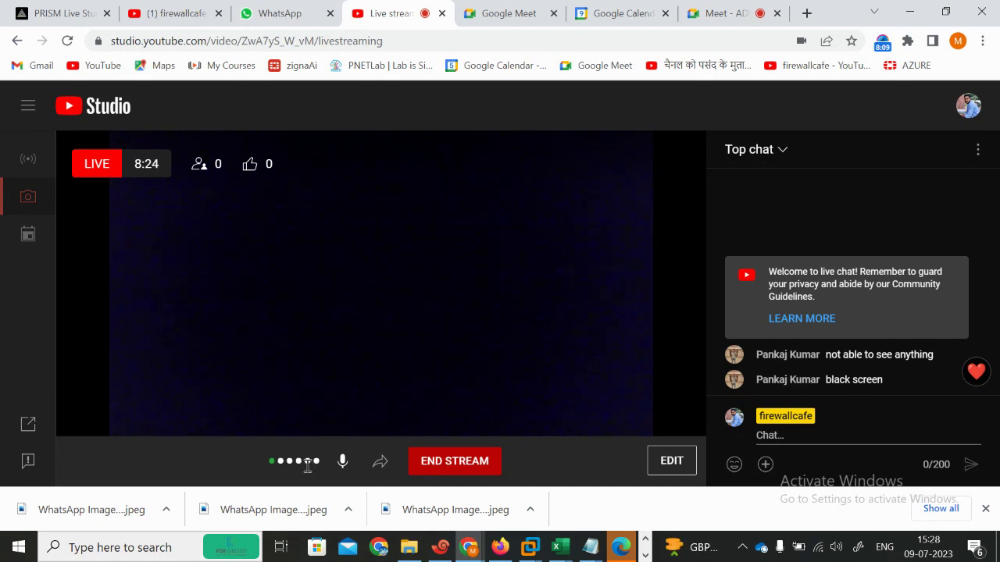
pyautogui.click(672, 462)
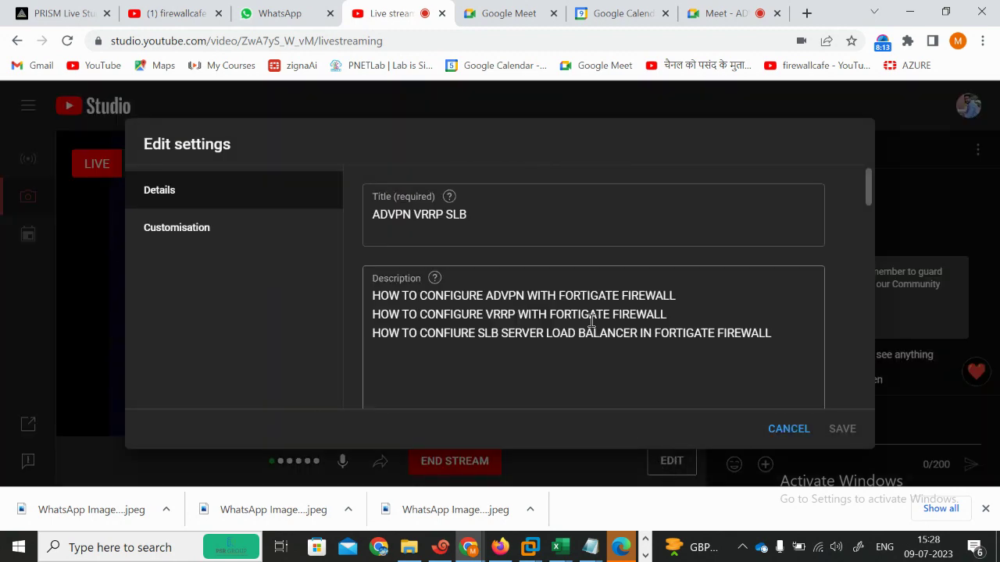
pyautogui.click(787, 434)
pyautogui.click(984, 508)
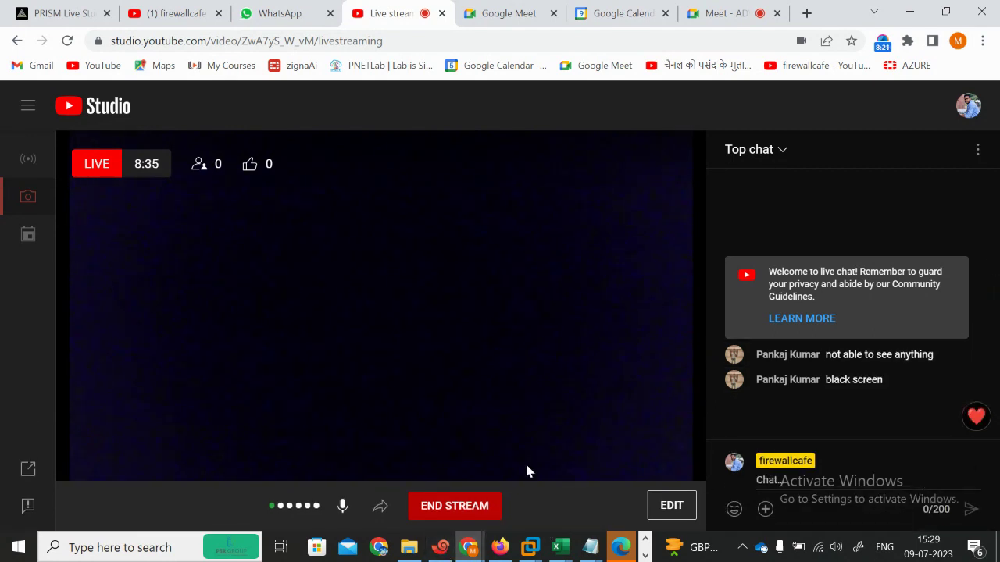
pyautogui.click(467, 511)
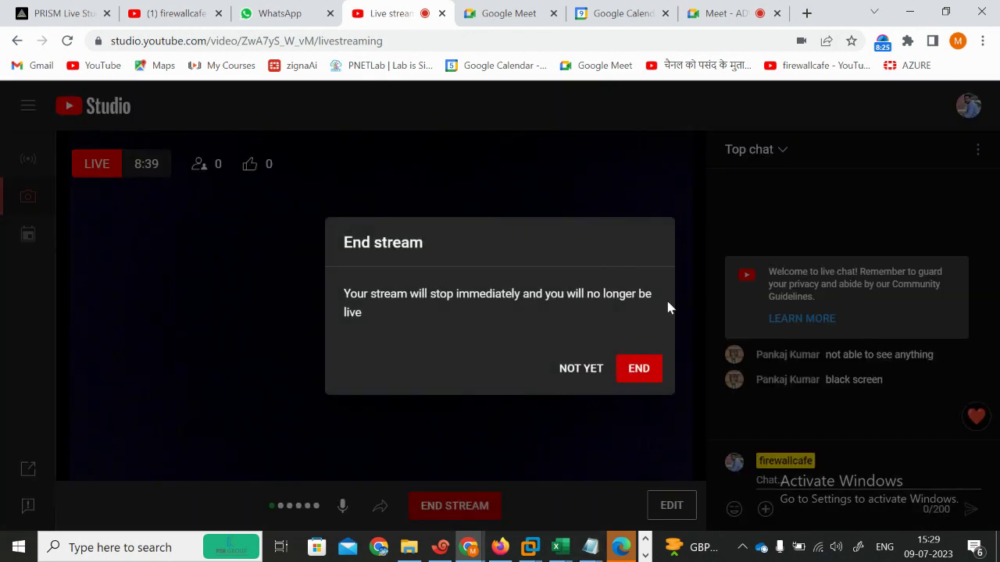
pyautogui.click(638, 368)
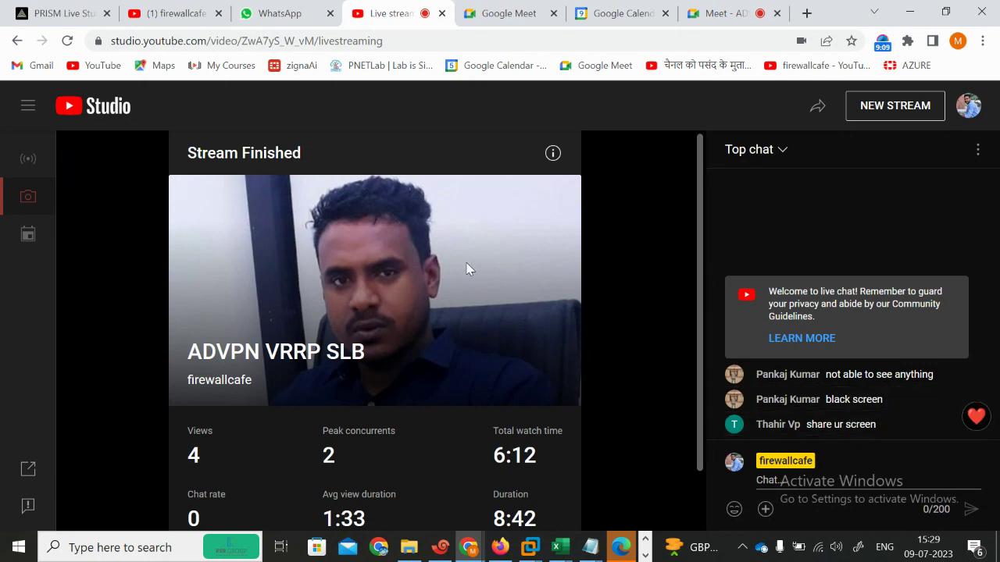
pyautogui.moveTo(700, 348); pyautogui.dragTo(695, 461)
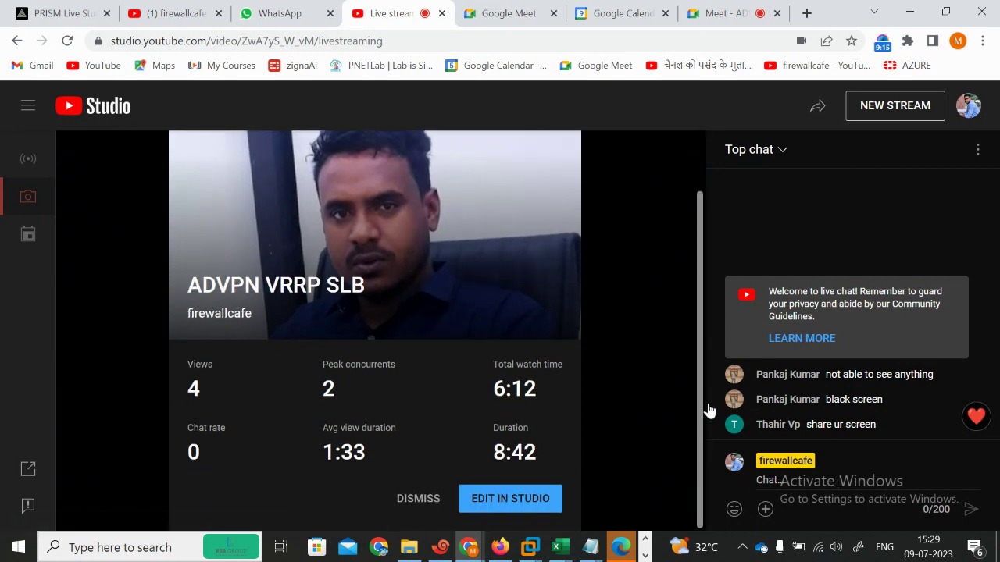
pyautogui.click(817, 107)
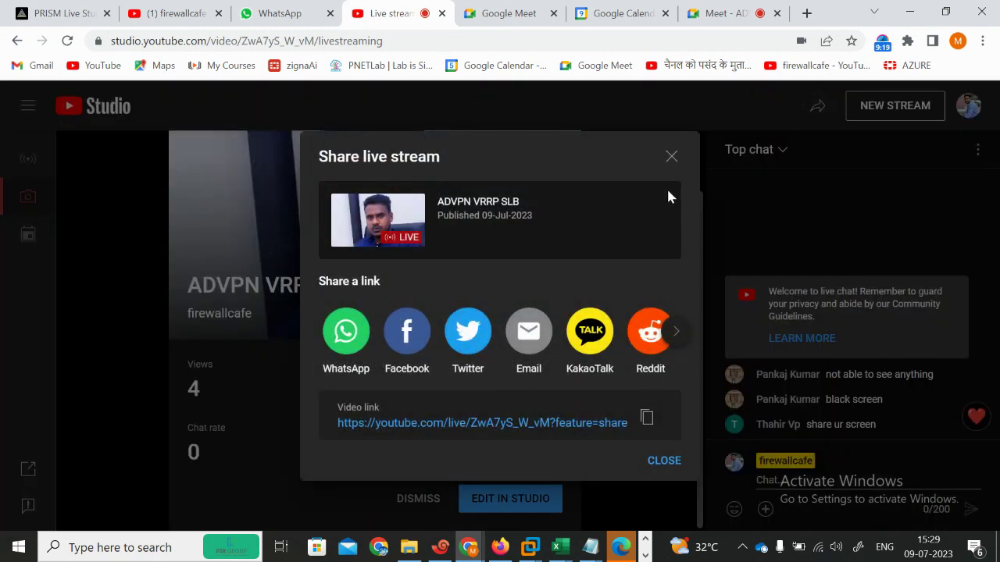
pyautogui.click(670, 157)
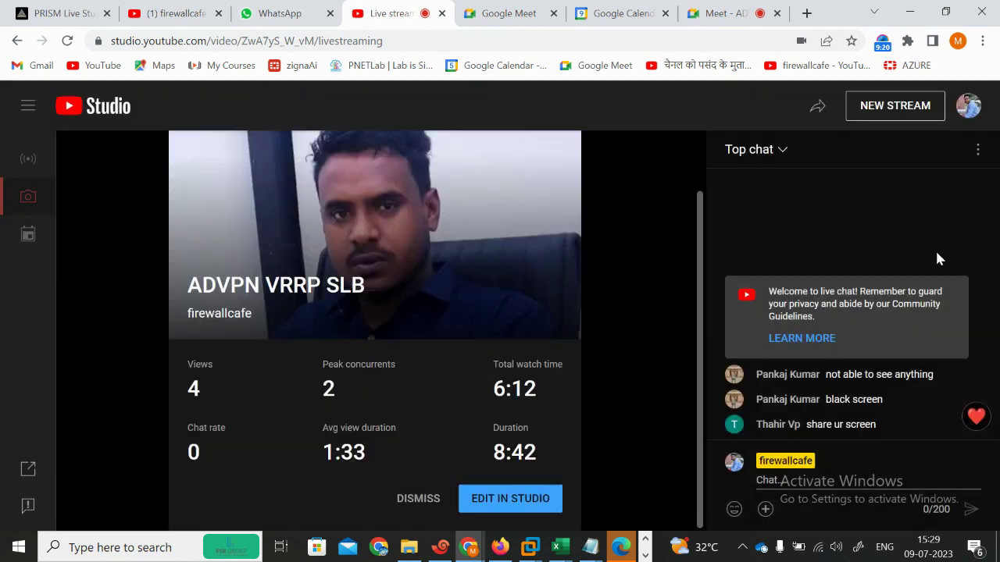
pyautogui.click(976, 151)
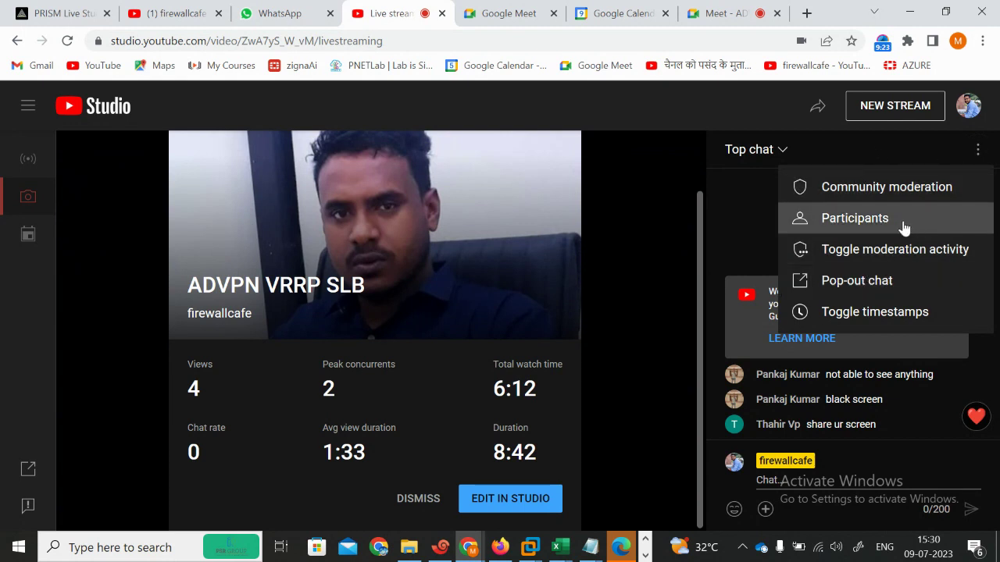
pyautogui.click(681, 255)
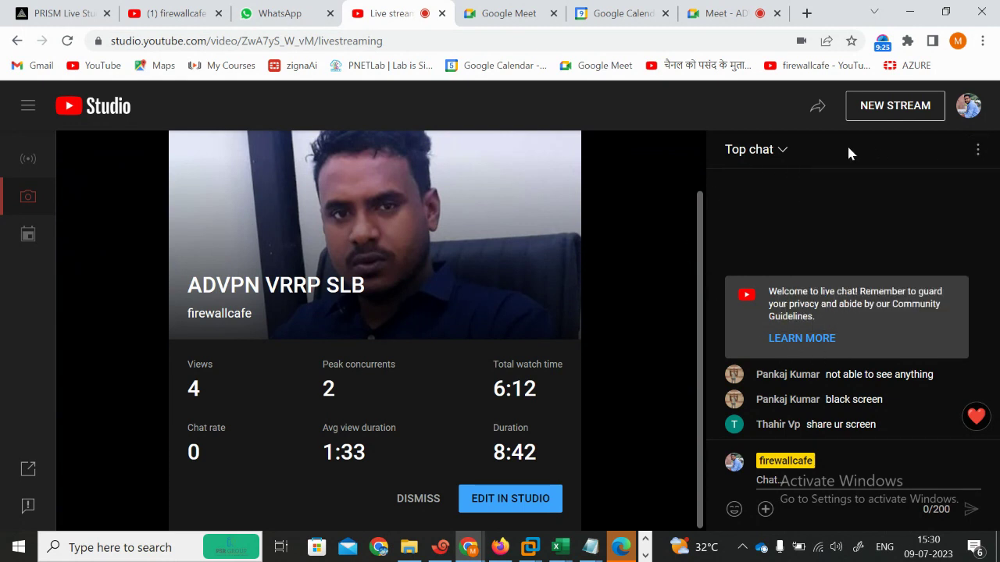
# Step: Close the ended live stream and Google Meet home tabs, then check WhatsApp and YouTube
pyautogui.click(441, 13)
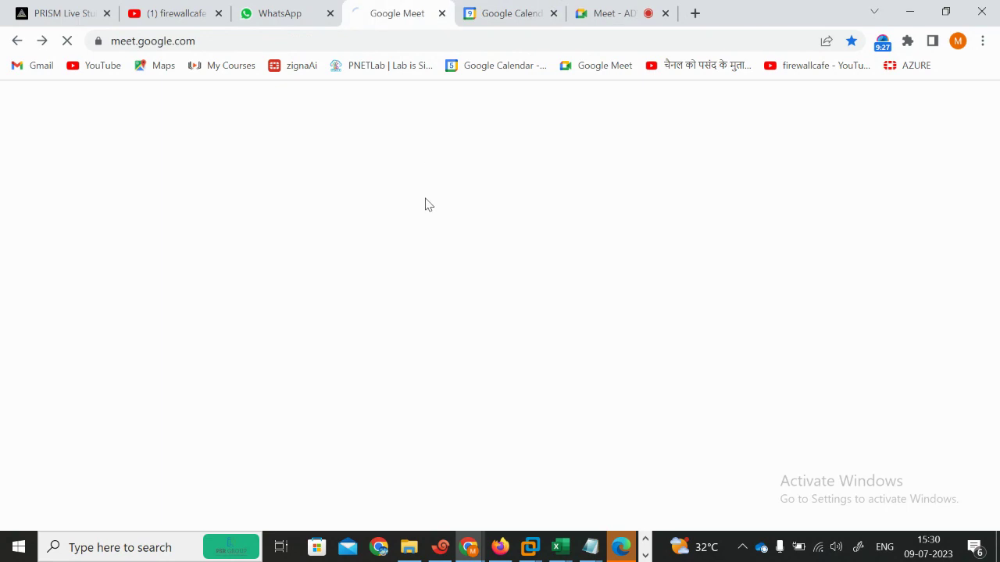
pyautogui.click(708, 17)
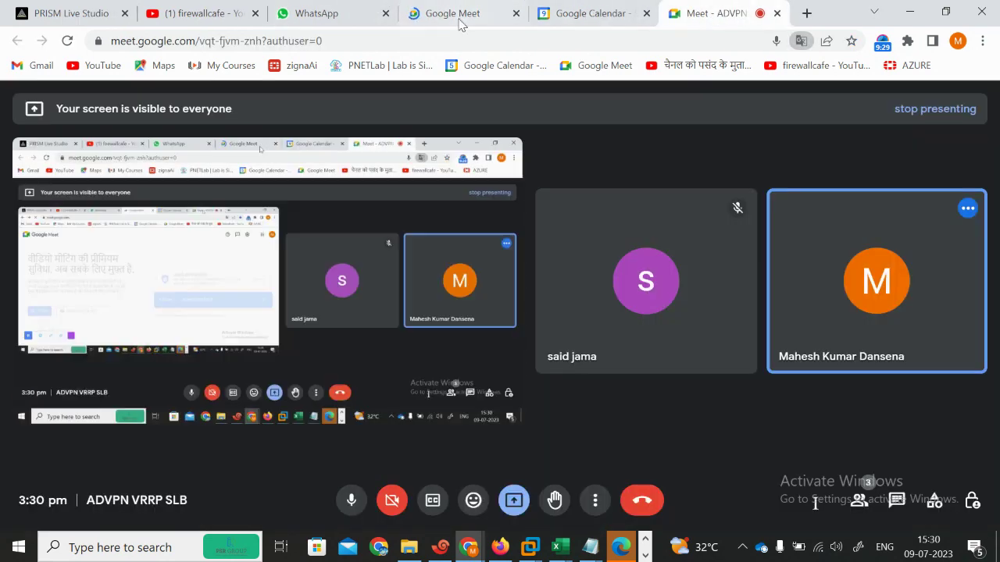
pyautogui.click(467, 15)
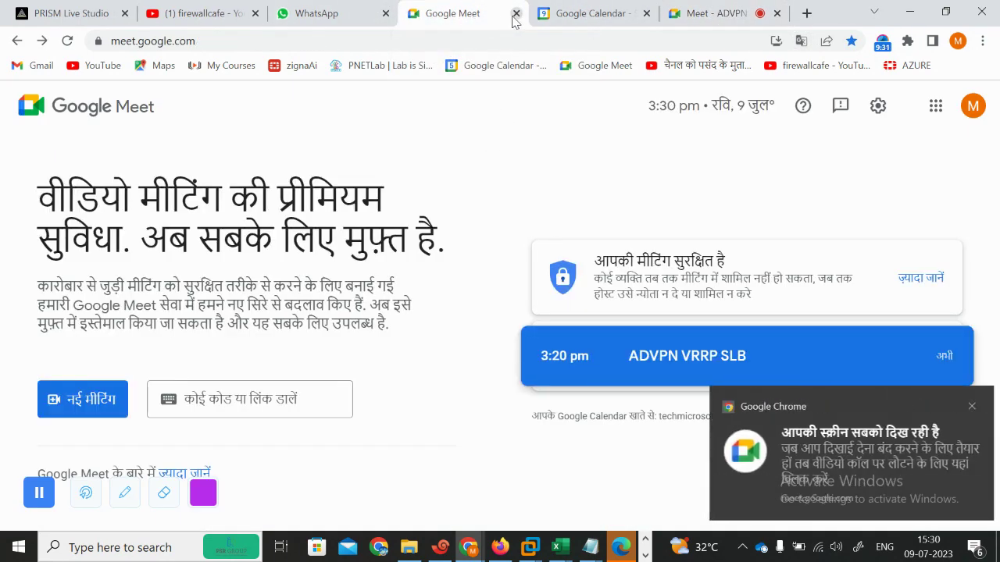
pyautogui.click(515, 13)
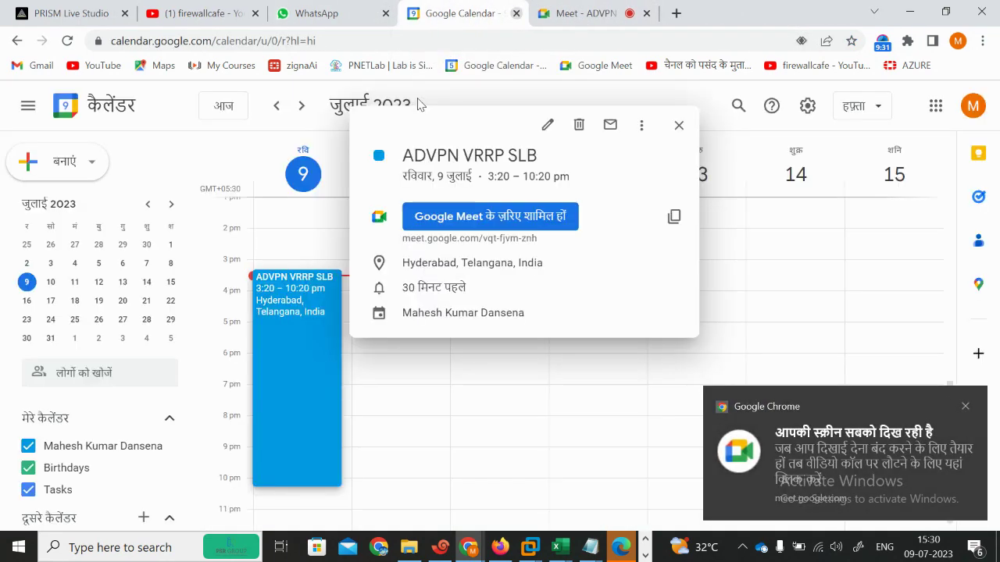
pyautogui.click(679, 125)
pyautogui.click(375, 8)
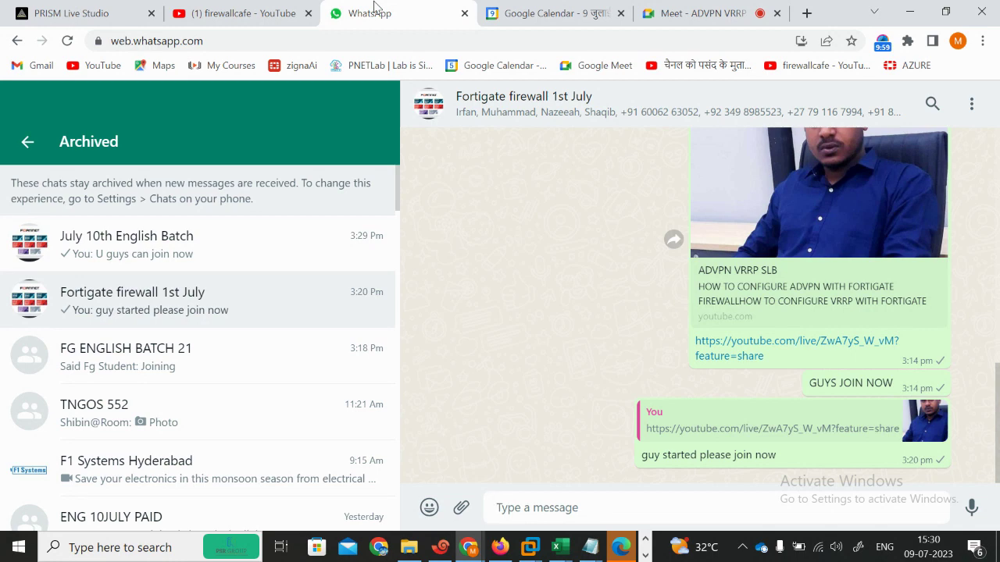
pyautogui.click(234, 10)
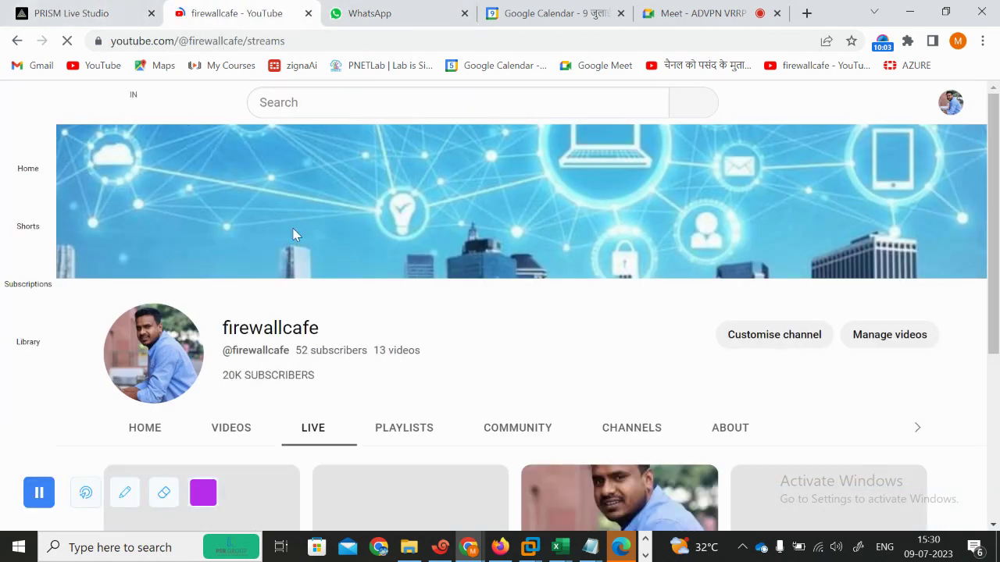
pyautogui.scroll(-3, 293, 234)
pyautogui.moveTo(469, 547)
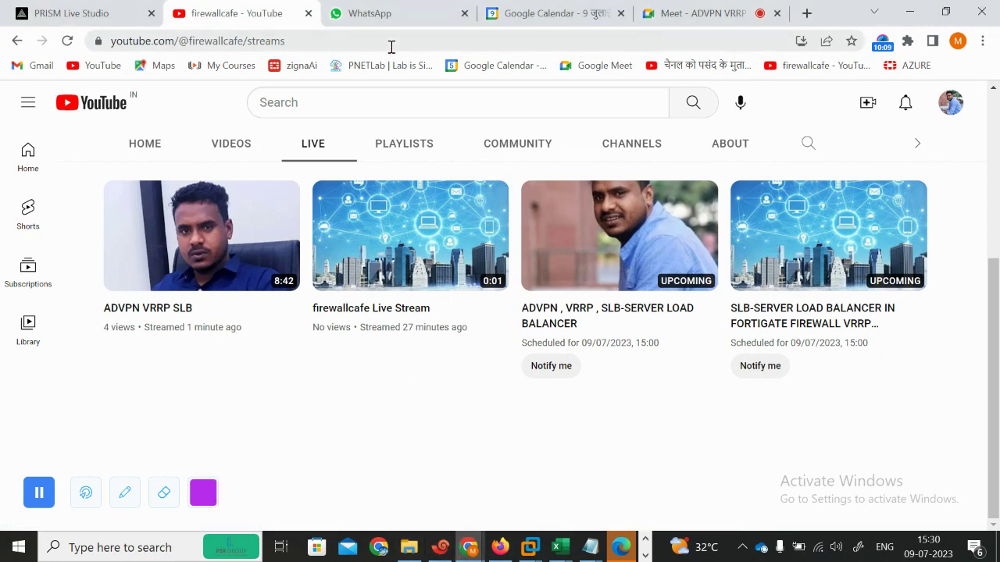
# Step: Admit the waiting participant to the Meet call and return to the EVE topology
pyautogui.click(689, 9)
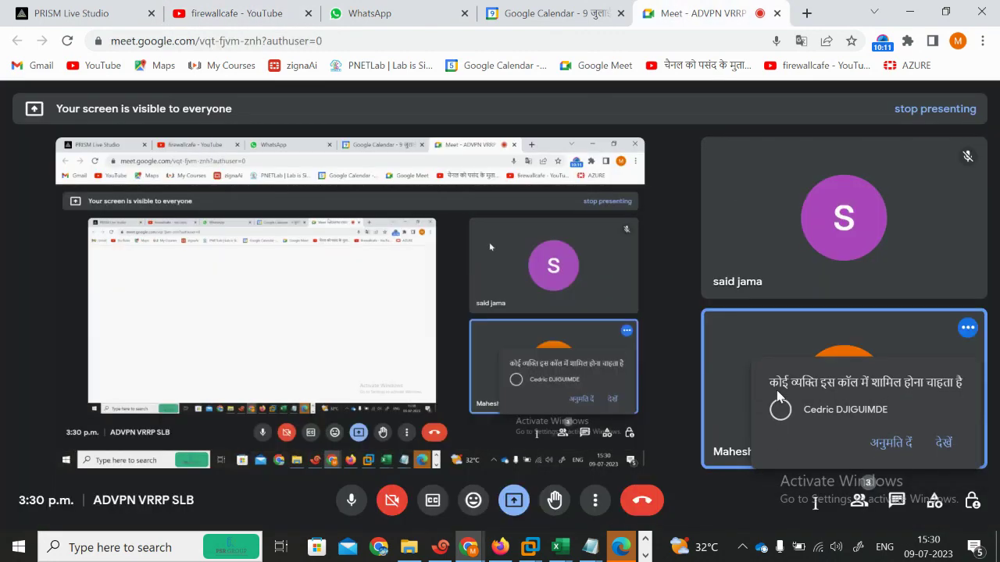
pyautogui.click(891, 443)
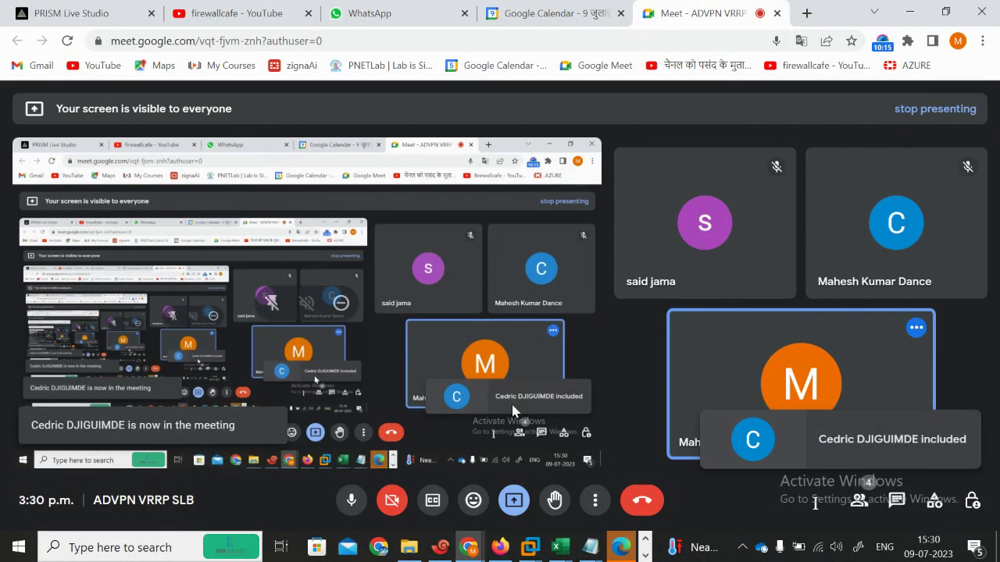
pyautogui.moveTo(820, 265)
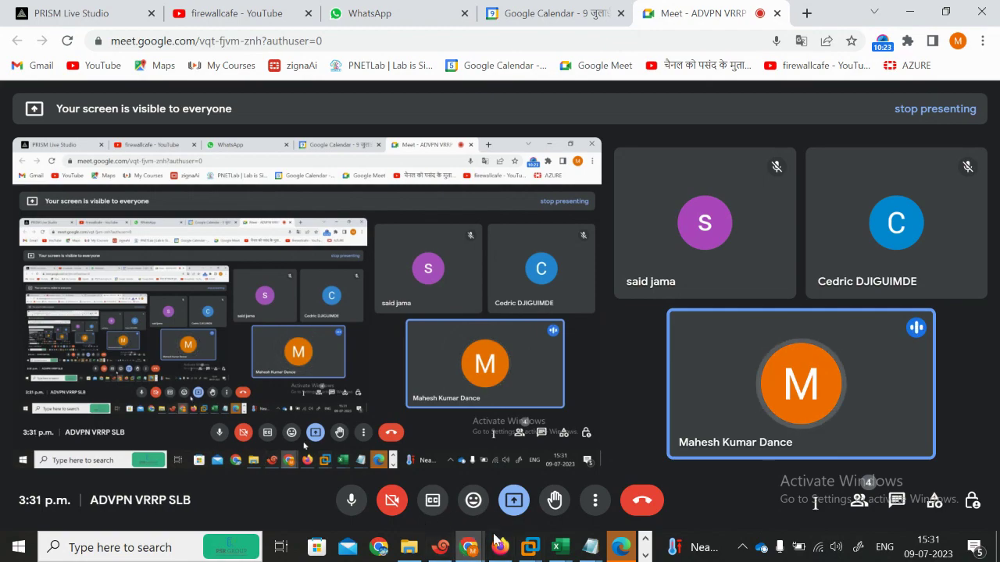
pyautogui.click(498, 548)
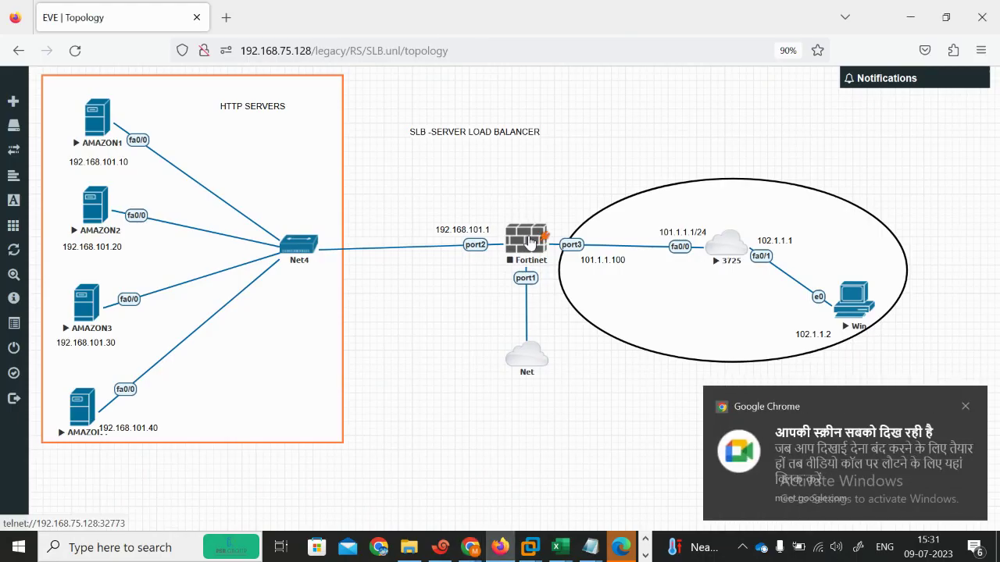
# Step: Start the Fortinet node from its context menu in the SLB topology
pyautogui.rightClick(529, 241)
pyautogui.click(576, 268)
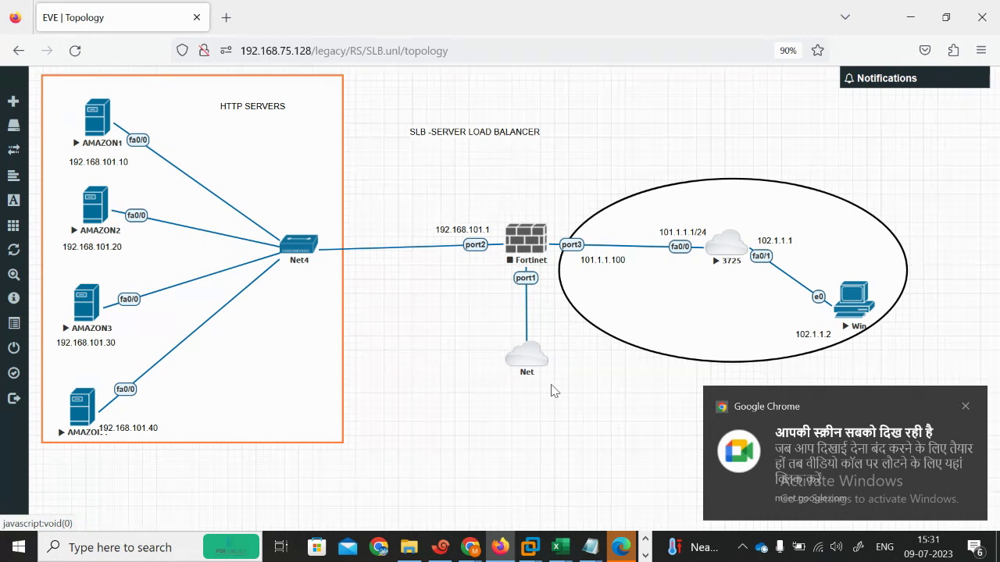
pyautogui.click(440, 548)
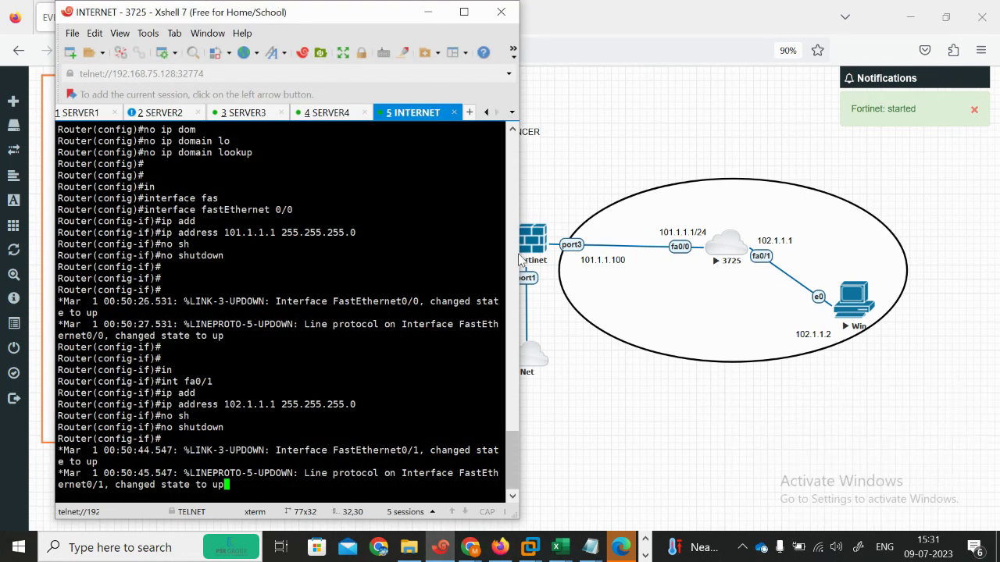
pyautogui.moveTo(518, 258); pyautogui.dragTo(566, 259)
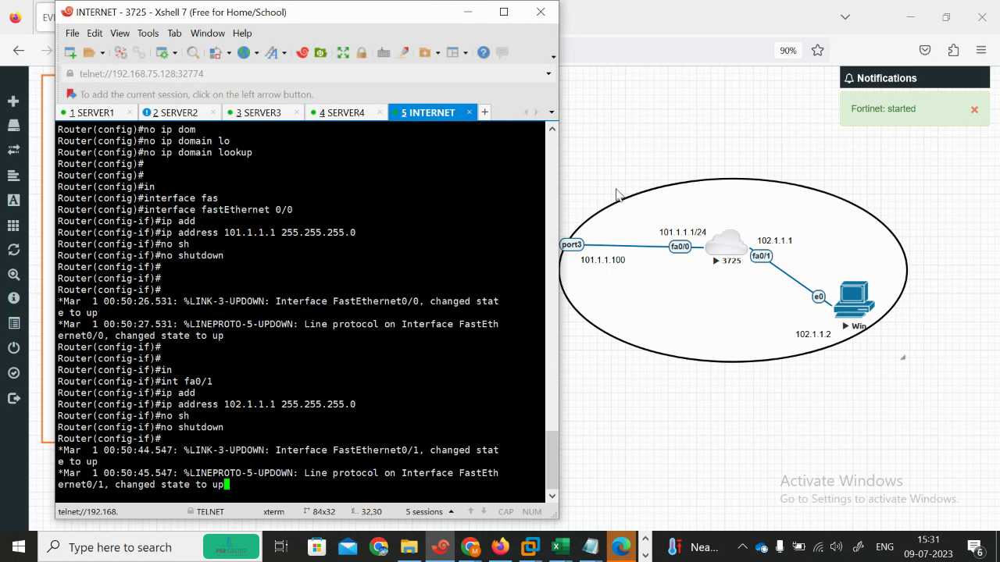
pyautogui.click(607, 188)
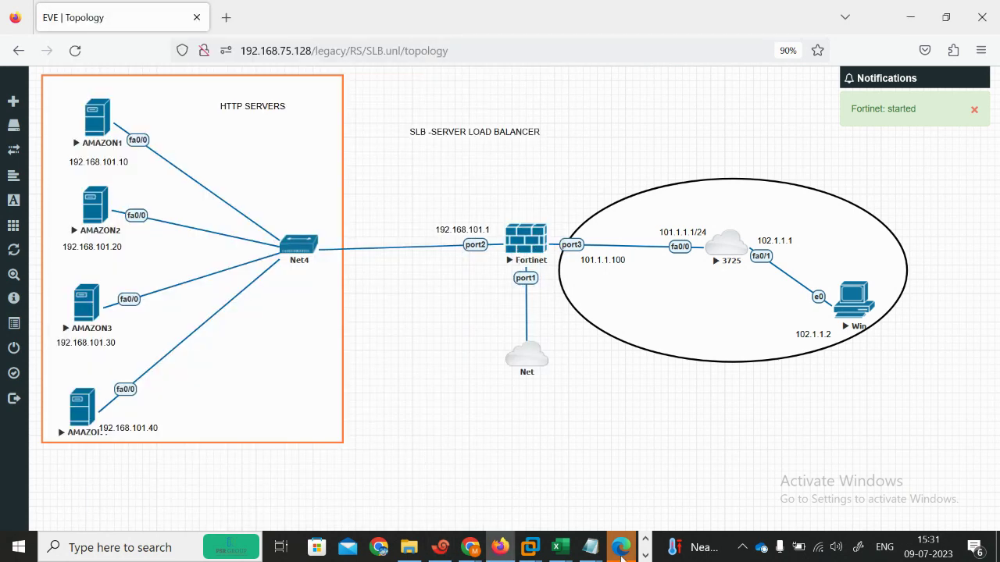
pyautogui.click(621, 551)
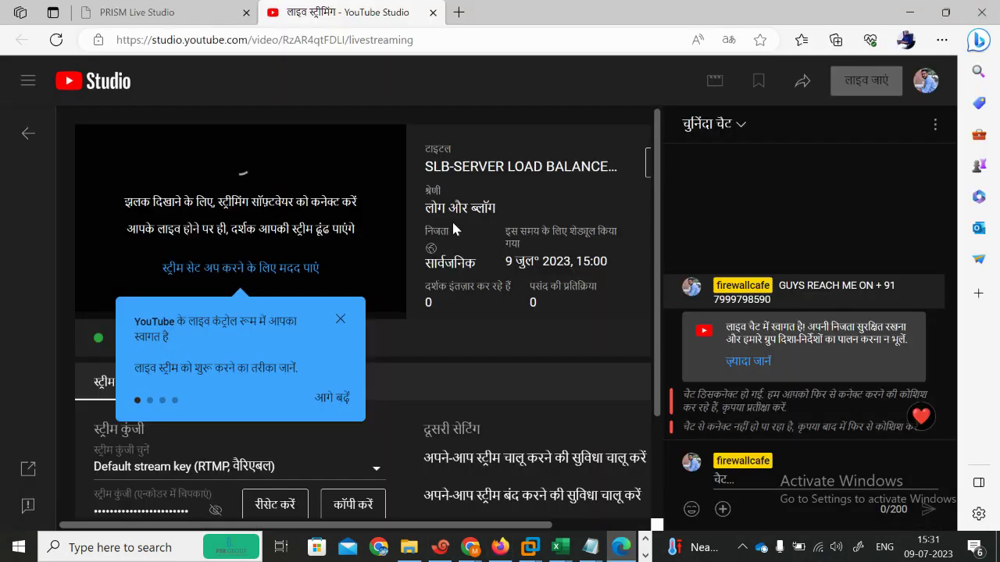
# Step: Dismiss the streaming tour tip, close the YouTube Studio tab, and minimize Edge
pyautogui.click(333, 398)
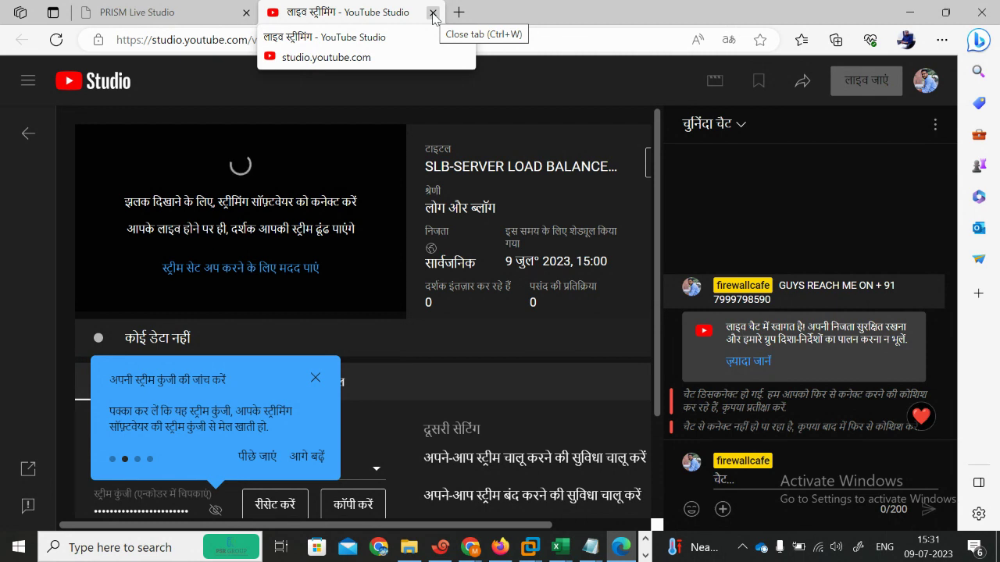
pyautogui.click(432, 13)
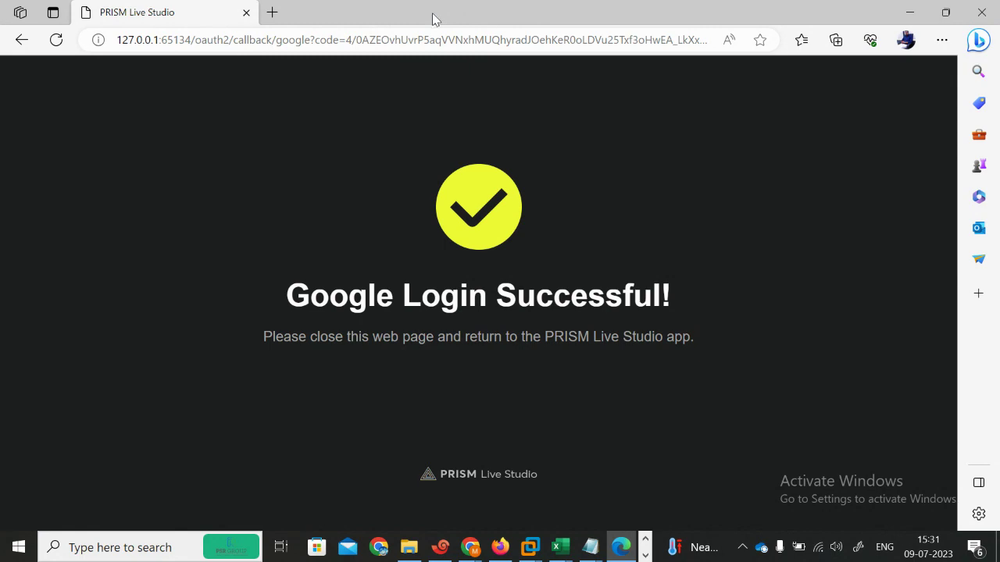
pyautogui.click(910, 11)
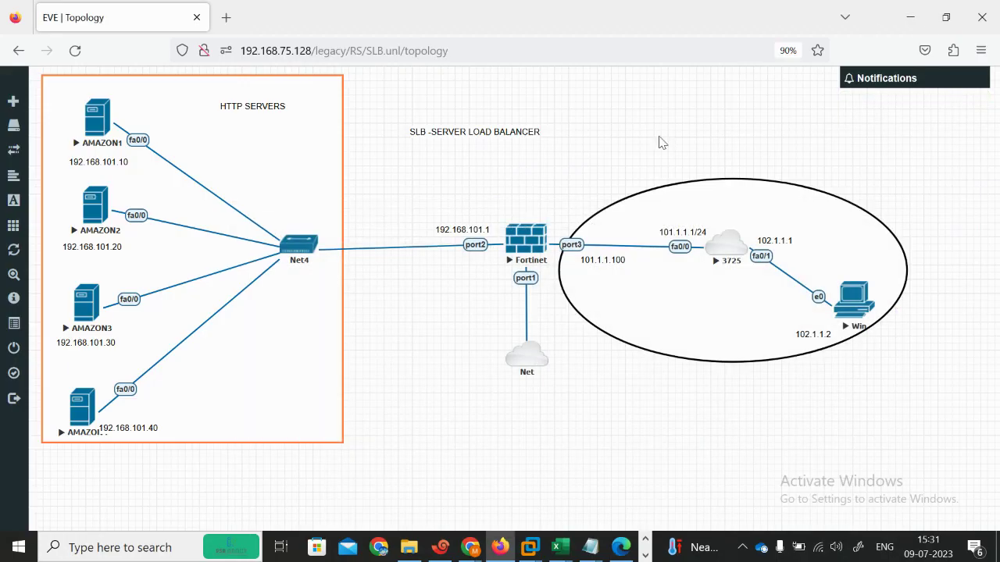
# Step: Open a telnet console to the Fortinet node and rename its Xshell tab to FW
pyautogui.click(513, 240)
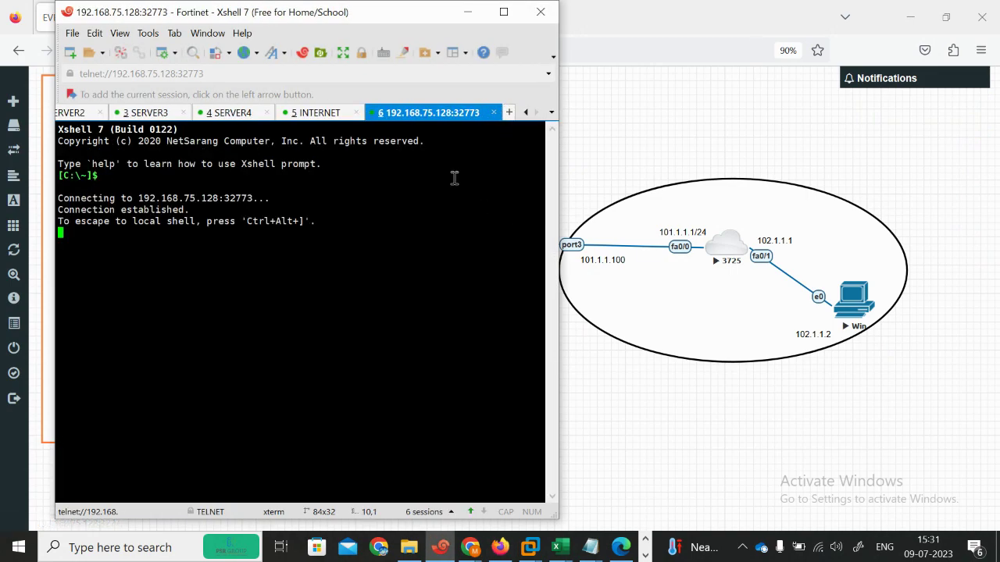
pyautogui.rightClick(413, 121)
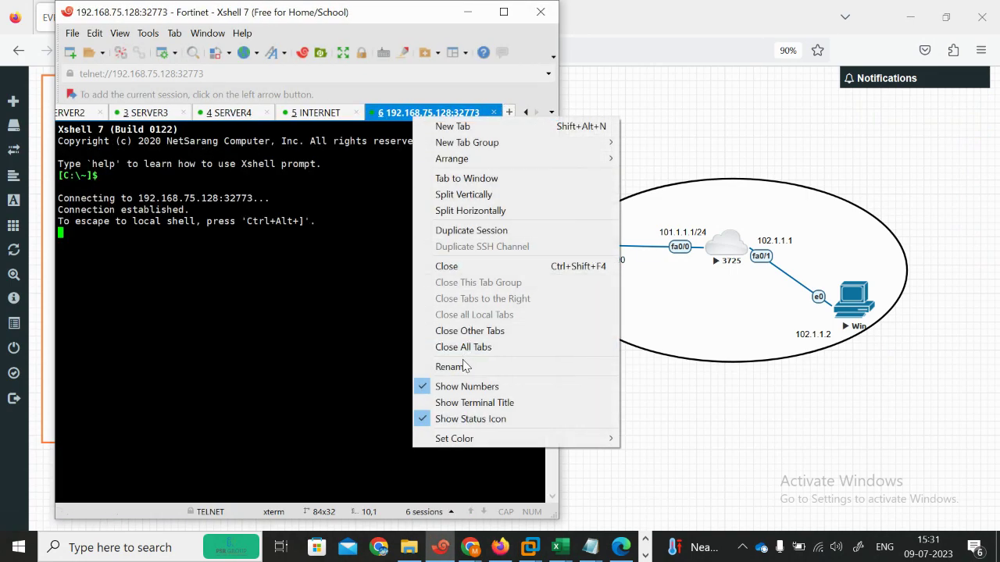
pyautogui.click(463, 372)
pyautogui.write('FW')
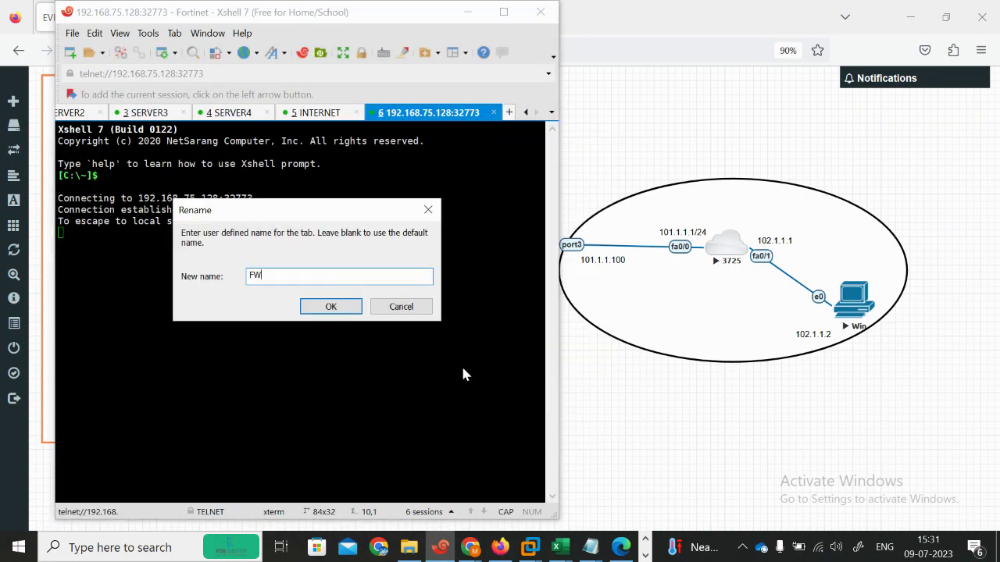
pyautogui.click(331, 307)
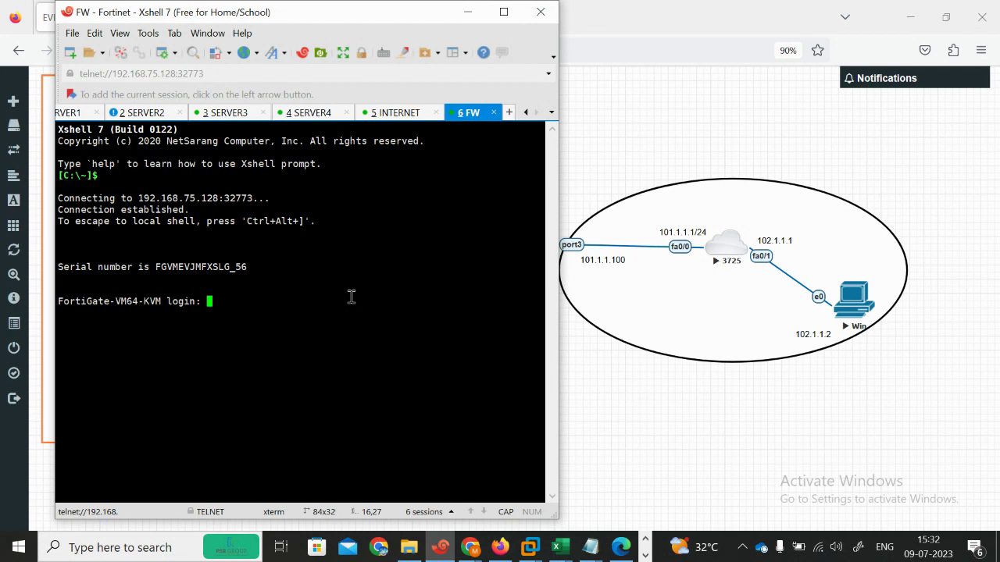
# Step: Log in as admin and list system interfaces, noting port1's address 192.168.75.131
pyautogui.write('admin')
pyautogui.press('Return')
pyautogui.press('Return')
pyautogui.press('Return')
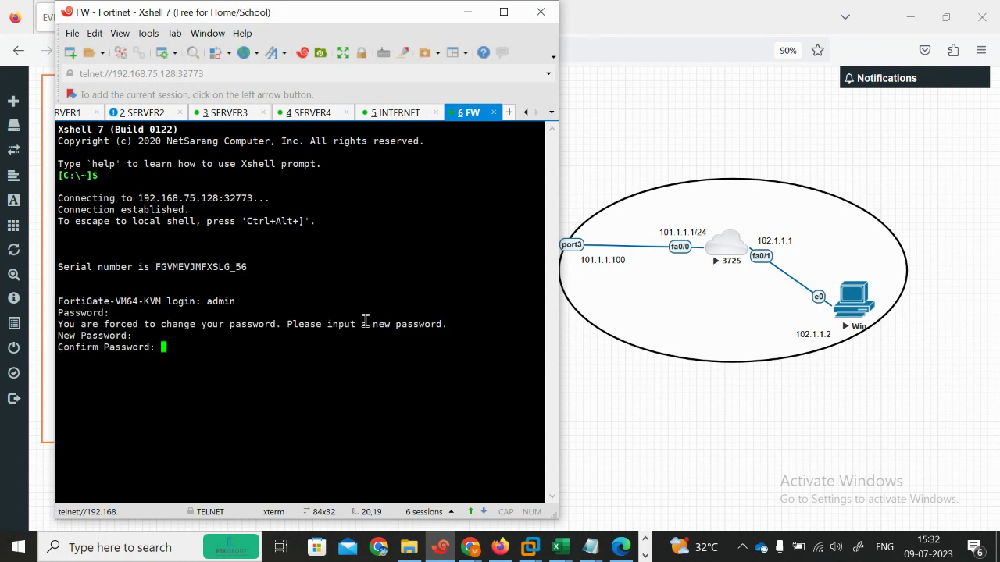
pyautogui.press('Return')
pyautogui.write('show system interface')
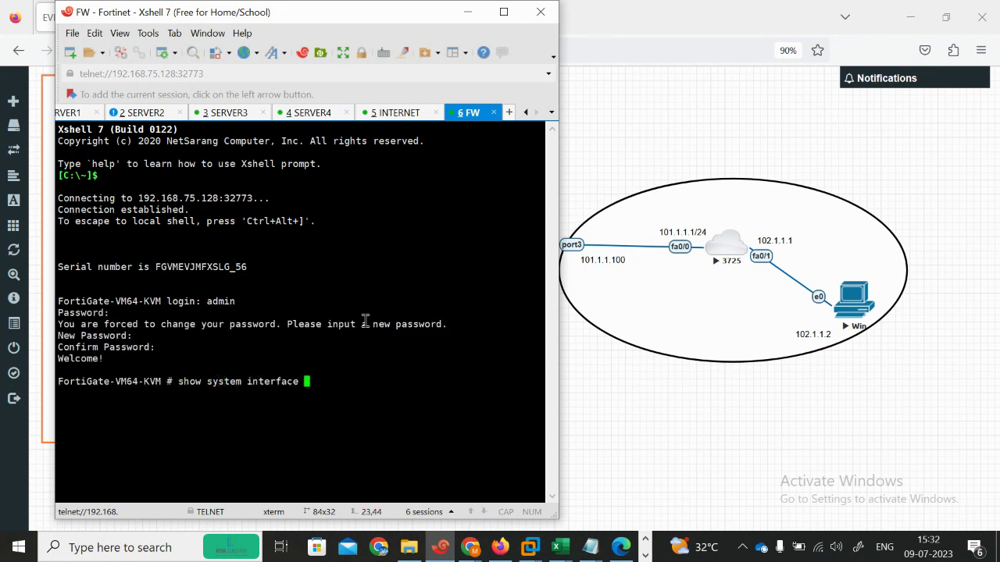
pyautogui.press('Return')
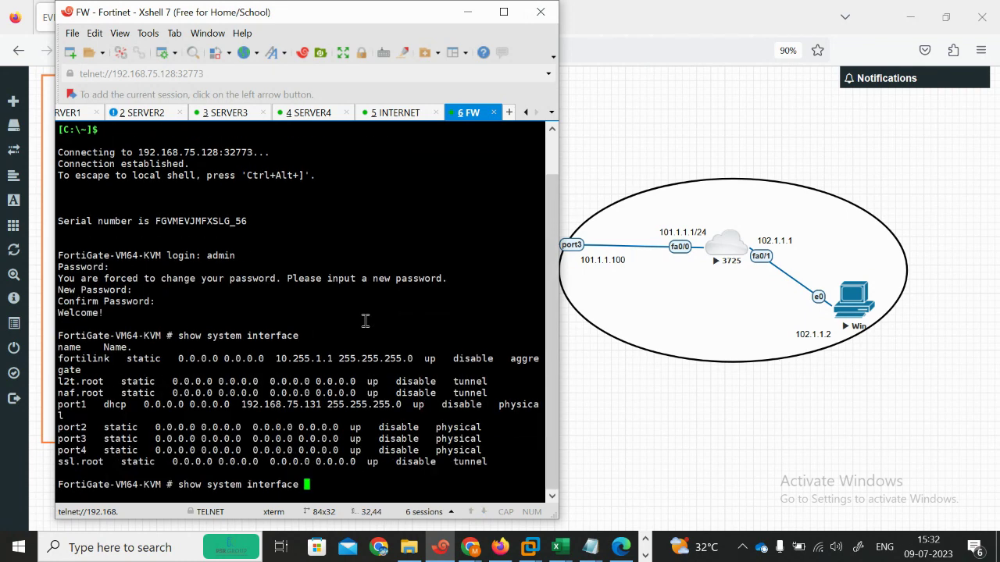
pyautogui.moveTo(320, 407); pyautogui.dragTo(241, 406)
pyautogui.press('Return')
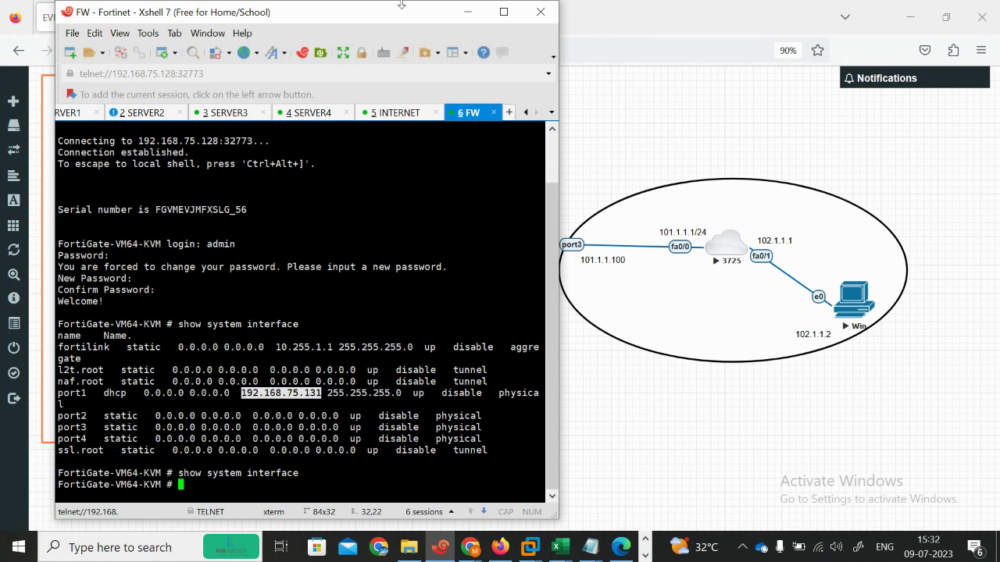
# Step: Under config system interface, set allowaccess https http ping on port3 and end
pyautogui.write('config system interface')
pyautogui.press('Return')
pyautogui.write('edit p')
pyautogui.write('ort1')
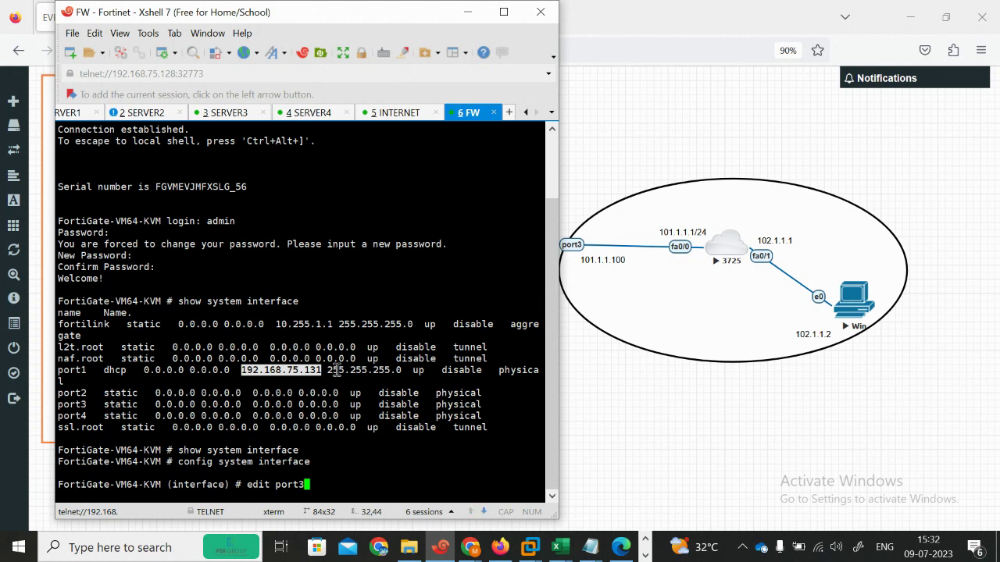
pyautogui.press('Return')
pyautogui.write('set allowaccess https http pin')
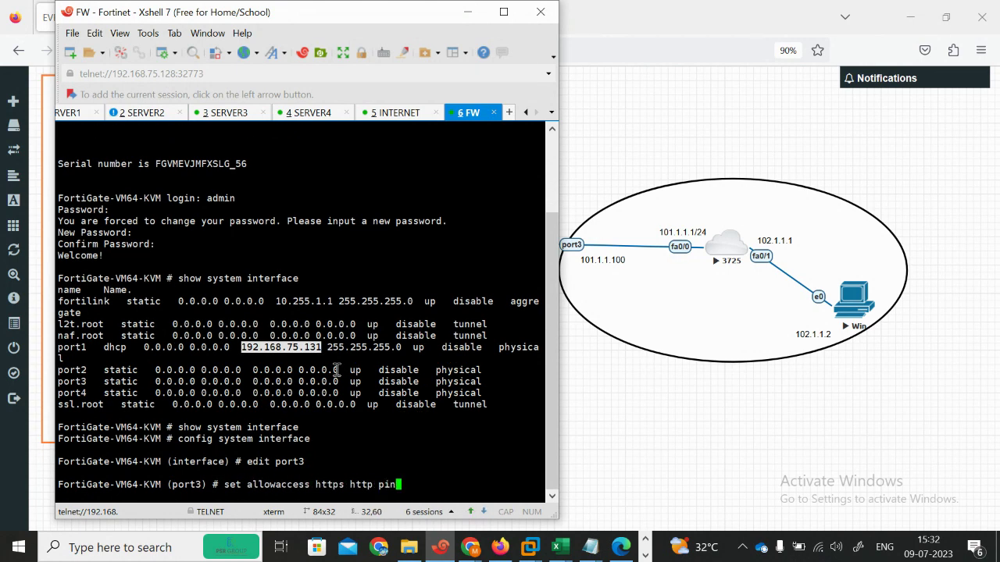
pyautogui.write('g')
pyautogui.press('Return')
pyautogui.press('Return')
pyautogui.write('end')
pyautogui.press('Return')
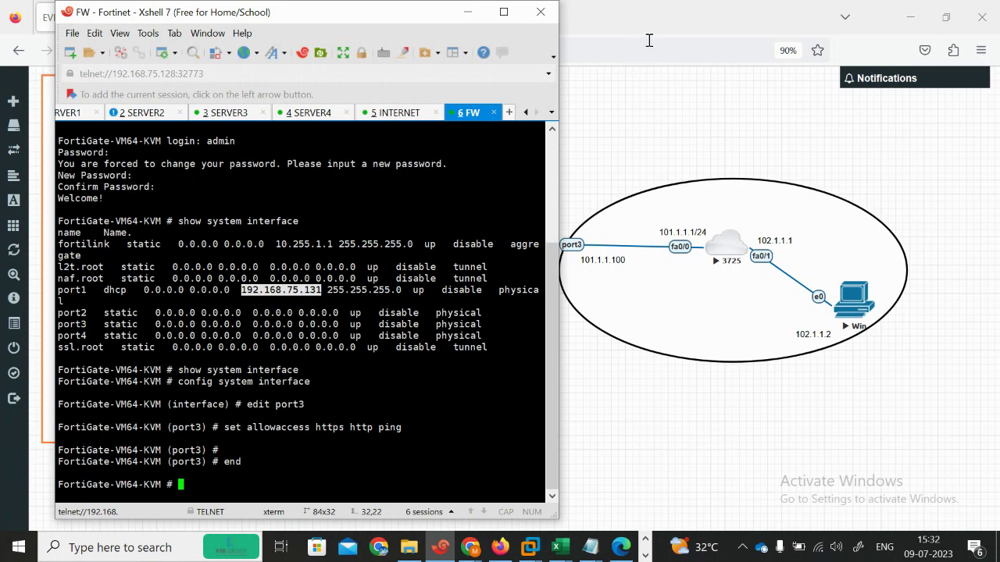
pyautogui.click(631, 19)
# Step: Log in to the FortiGate web GUI at 192.168.75.131 as admin and dismiss the startup prompts
pyautogui.click(234, 17)
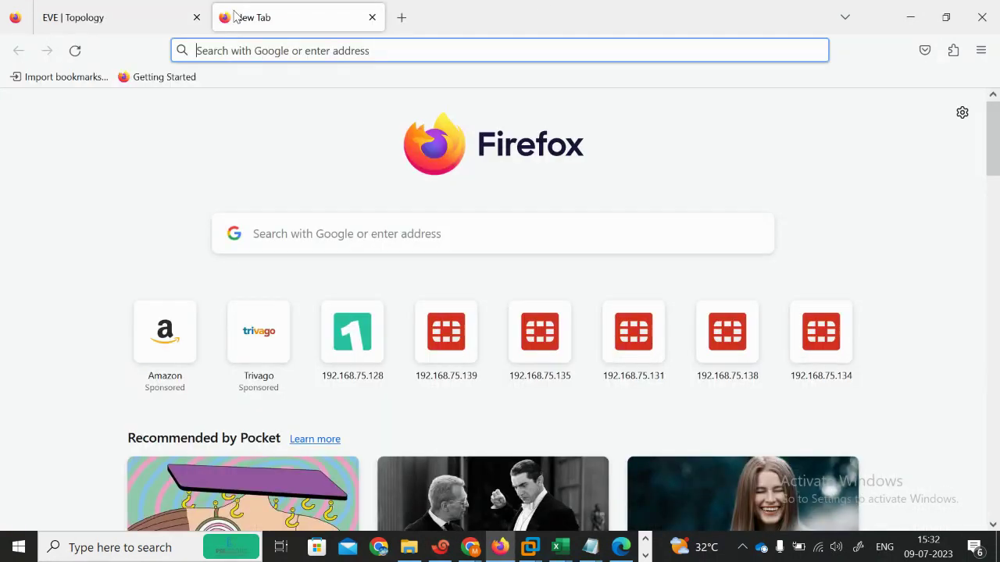
pyautogui.write('192.1')
pyautogui.press('Right')
pyautogui.press('BackSpace')
pyautogui.press('BackSpace')
pyautogui.press('BackSpace')
pyautogui.write('3')
pyautogui.press('Return')
pyautogui.write('admin')
pyautogui.press('Tab')
pyautogui.write('a')
pyautogui.press('Return')
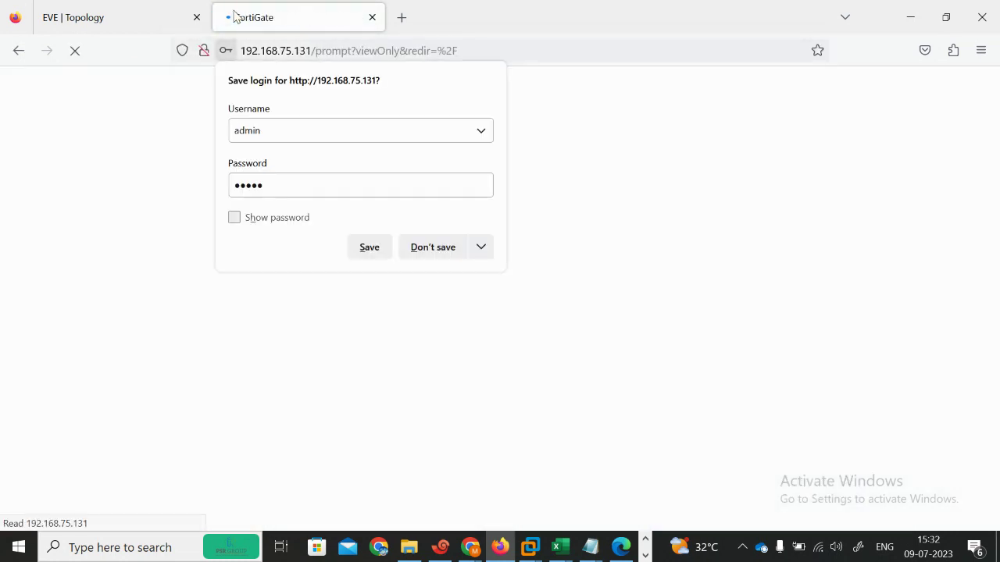
pyautogui.click(431, 245)
pyautogui.click(539, 378)
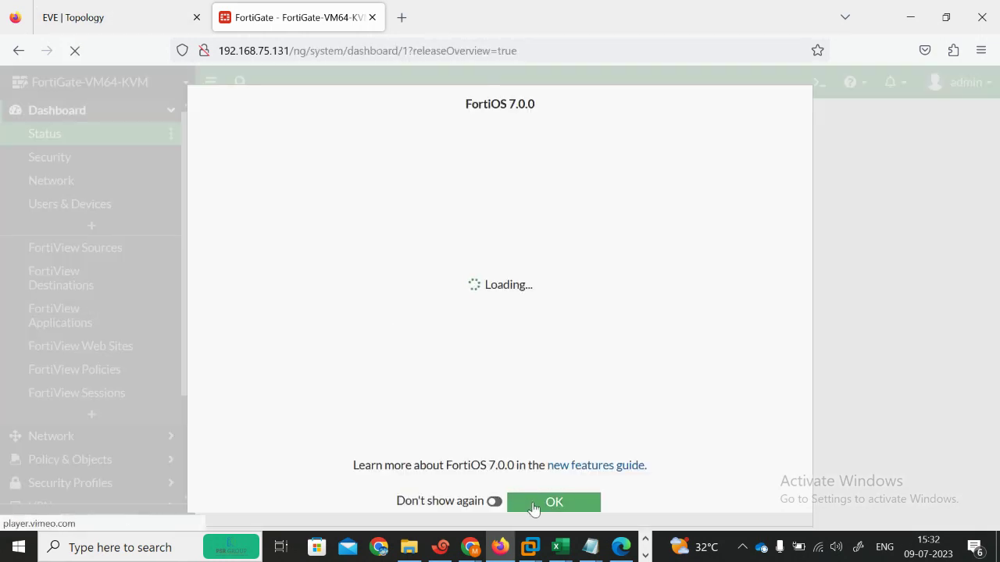
pyautogui.click(536, 504)
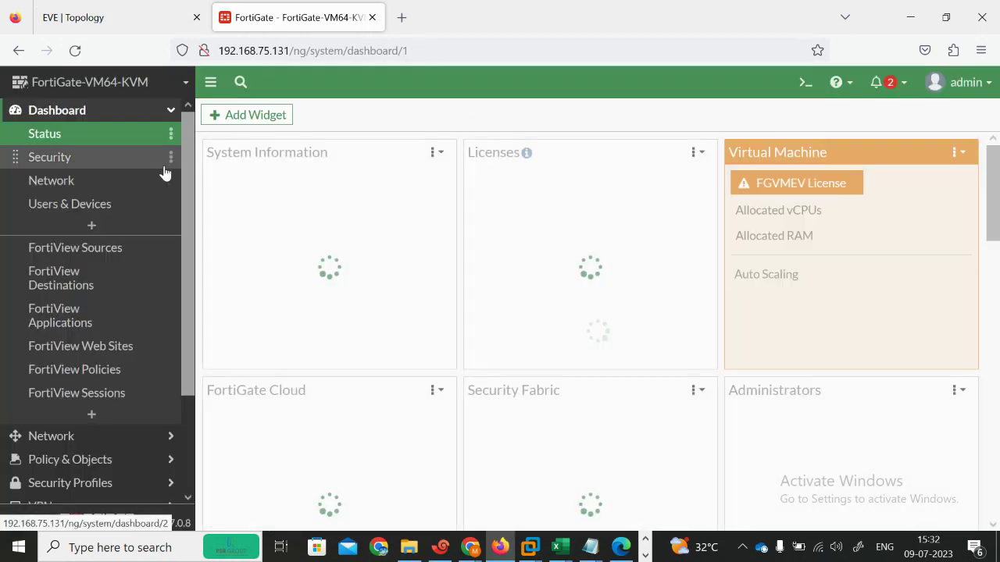
# Step: Switch port1 from DHCP to manual addressing at 192.168.75.131/24 and confirm the change
pyautogui.click(82, 437)
pyautogui.click(69, 166)
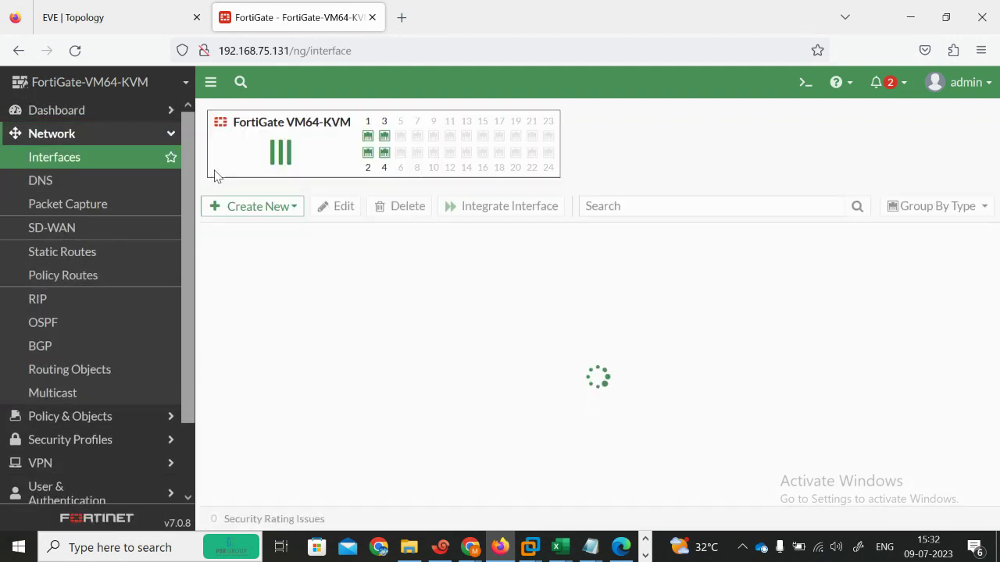
pyautogui.doubleClick(339, 377)
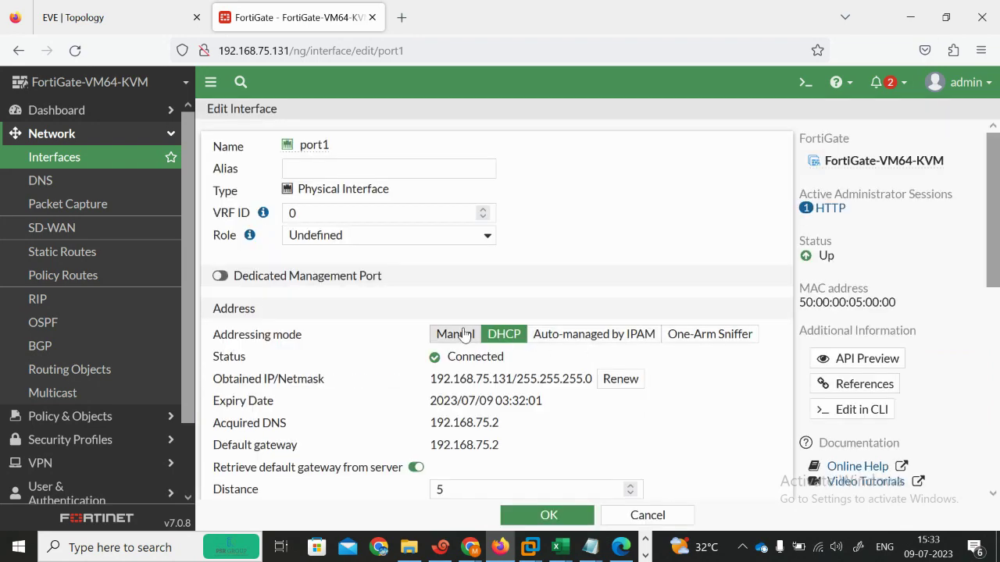
pyautogui.click(448, 335)
pyautogui.click(548, 516)
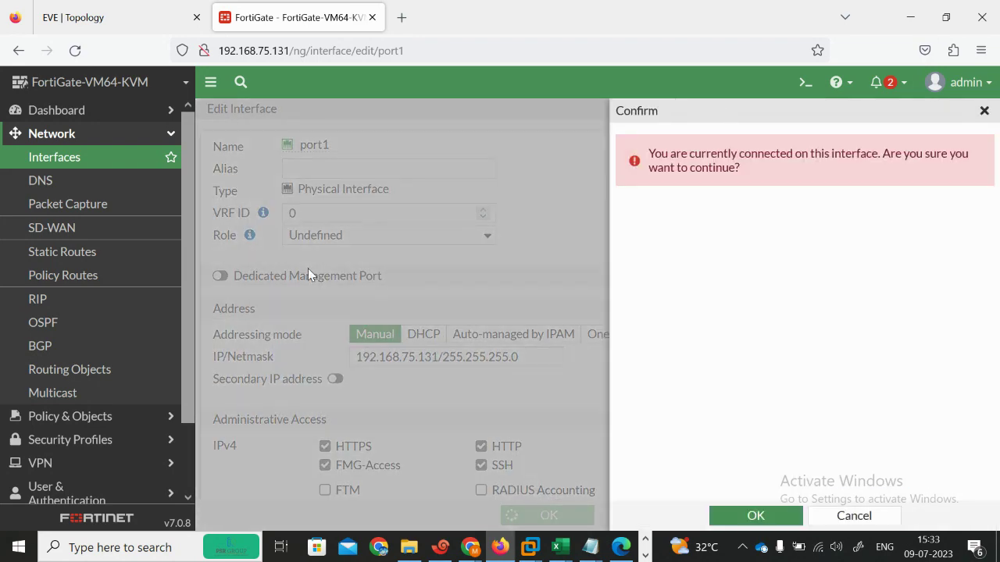
pyautogui.click(755, 516)
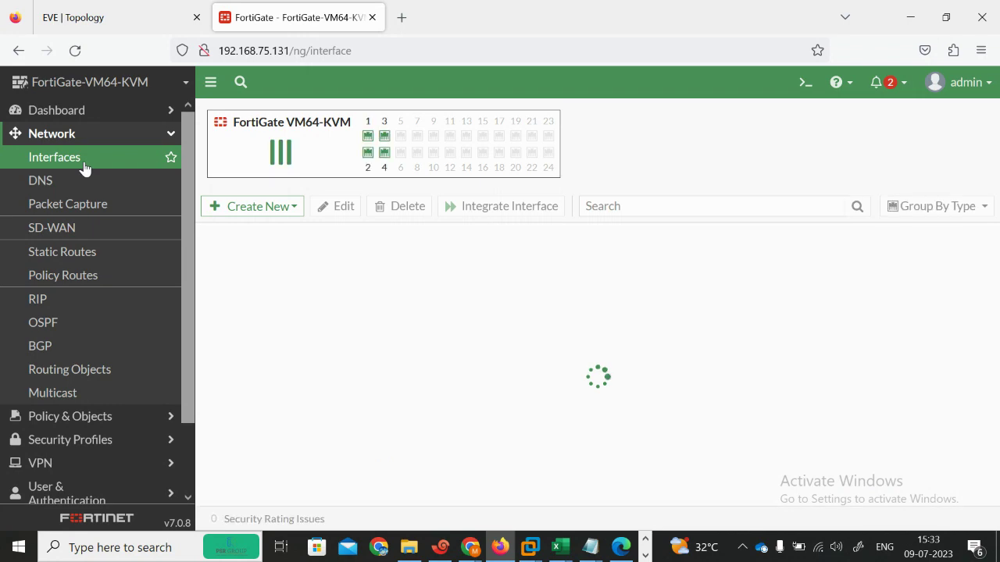
# Step: Open port2's settings, then go back to the lab topology's firewall terminal
pyautogui.doubleClick(317, 456)
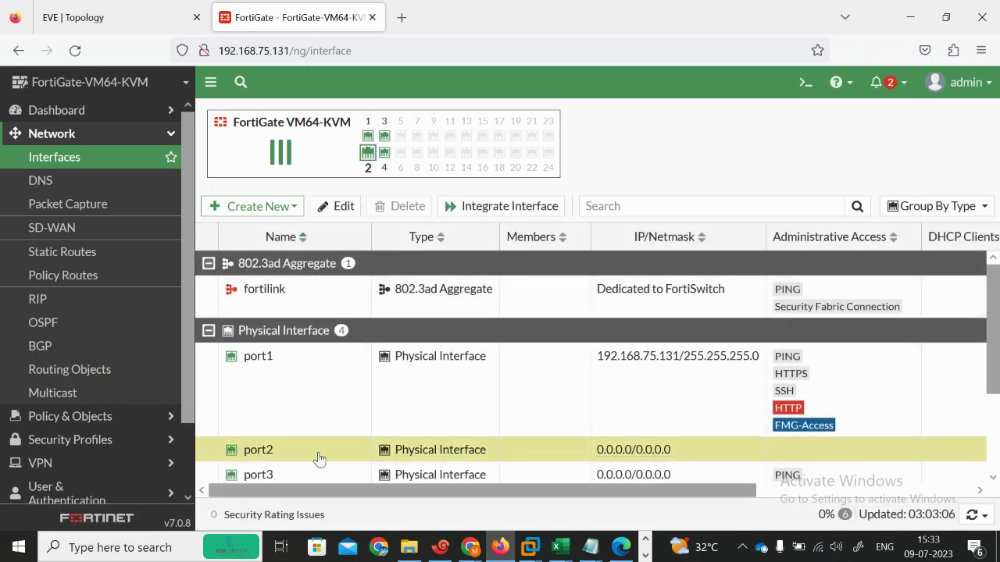
pyautogui.hotkey('ctrl', 'Tab')
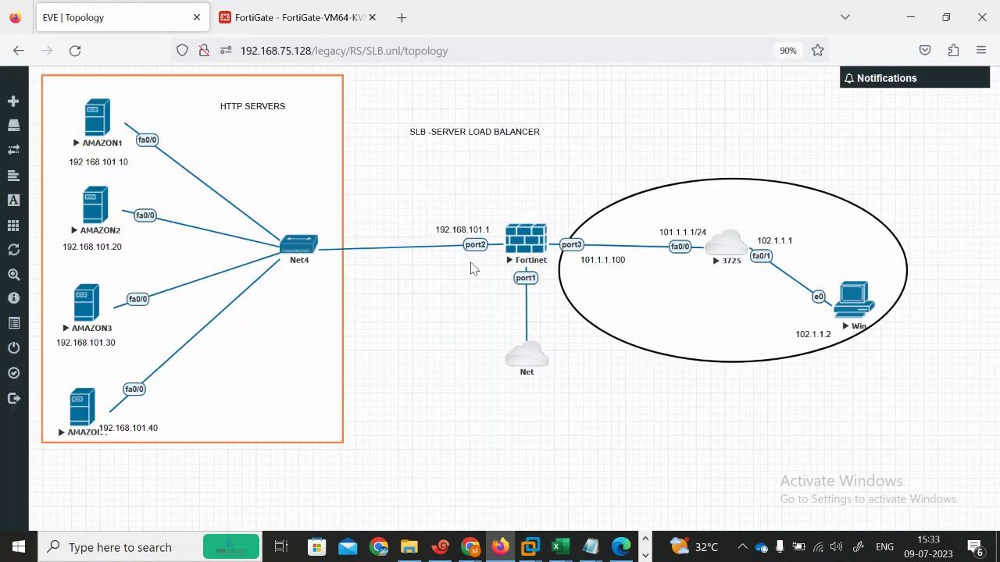
pyautogui.click(440, 546)
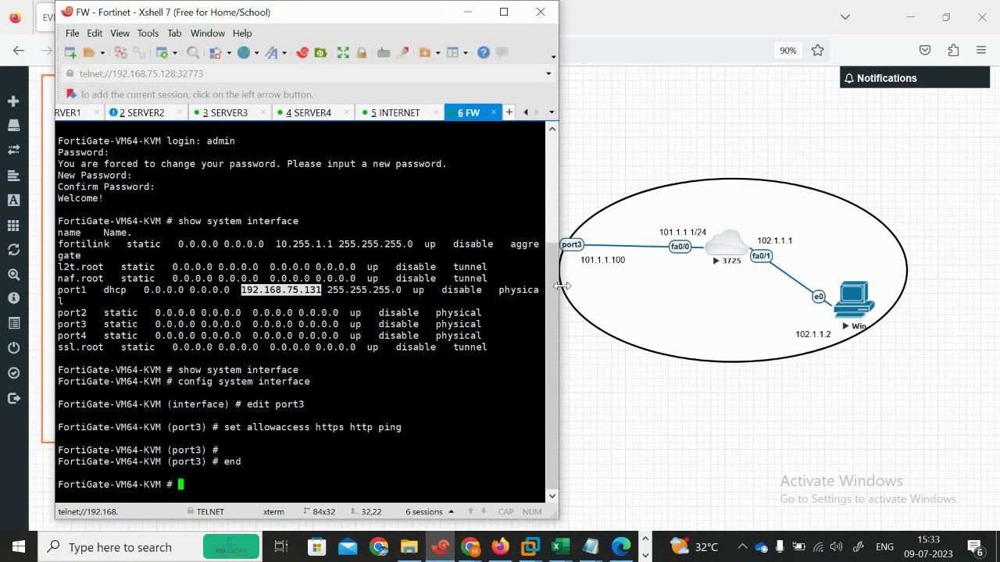
# Step: In the FortiGate CLI, enter interface configuration and allow HTTPS, HTTP and ping on port3
pyautogui.moveTo(559, 289); pyautogui.dragTo(462, 288)
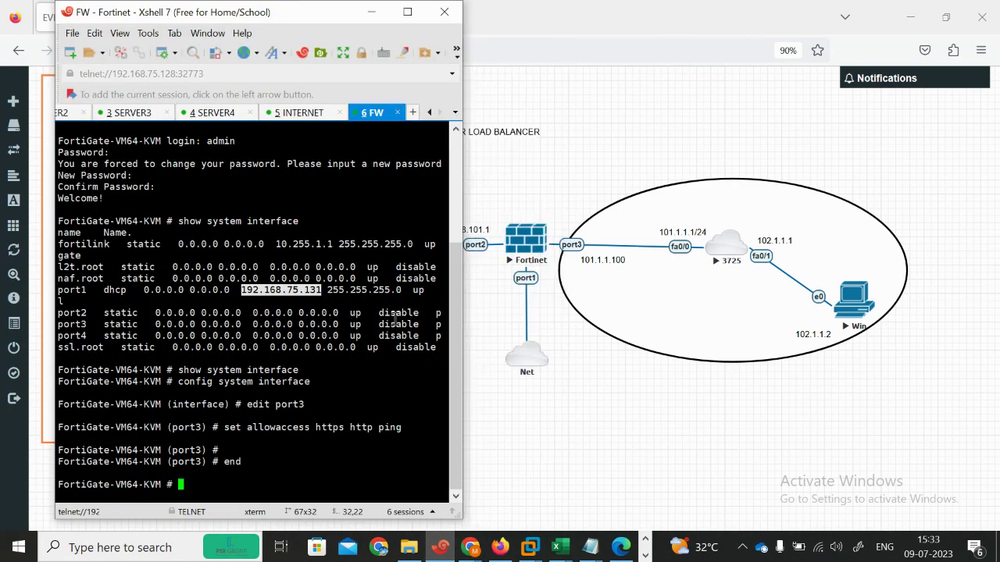
pyautogui.press('Return')
pyautogui.press('Return')
pyautogui.press('Return')
pyautogui.press('Return')
pyautogui.write('config sy')
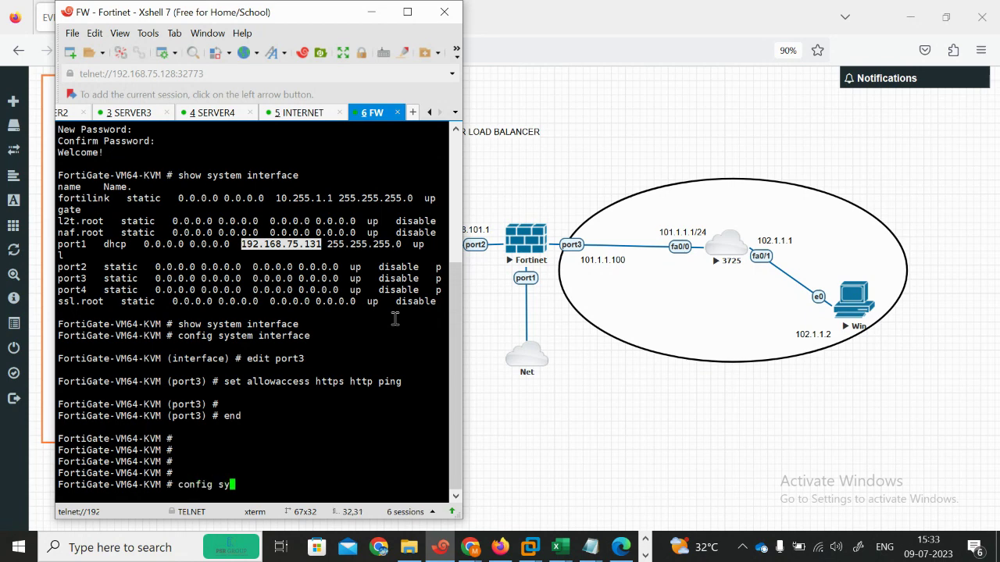
pyautogui.write('stem interface')
pyautogui.press('Return')
pyautogui.write('d')
pyautogui.write('edit ')
pyautogui.write('port1')
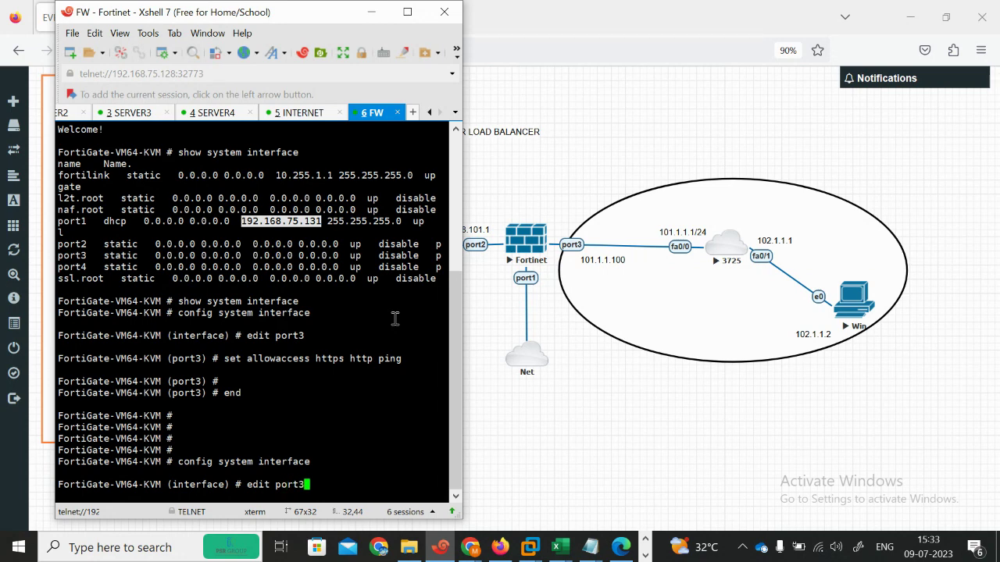
pyautogui.press('Return')
pyautogui.write('set allowaccess ')
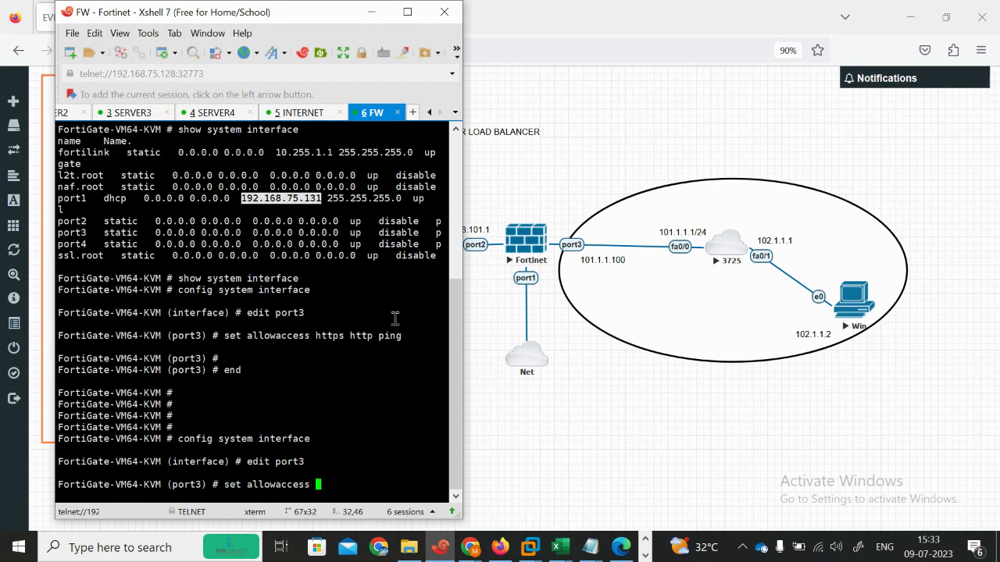
pyautogui.write('https http ping')
pyautogui.press('Return')
pyautogui.press('Return')
pyautogui.write('next')
pyautogui.press('Return')
# Step: Edit port2 and allow HTTPS, HTTP and ping management access on it
pyautogui.write('ed')
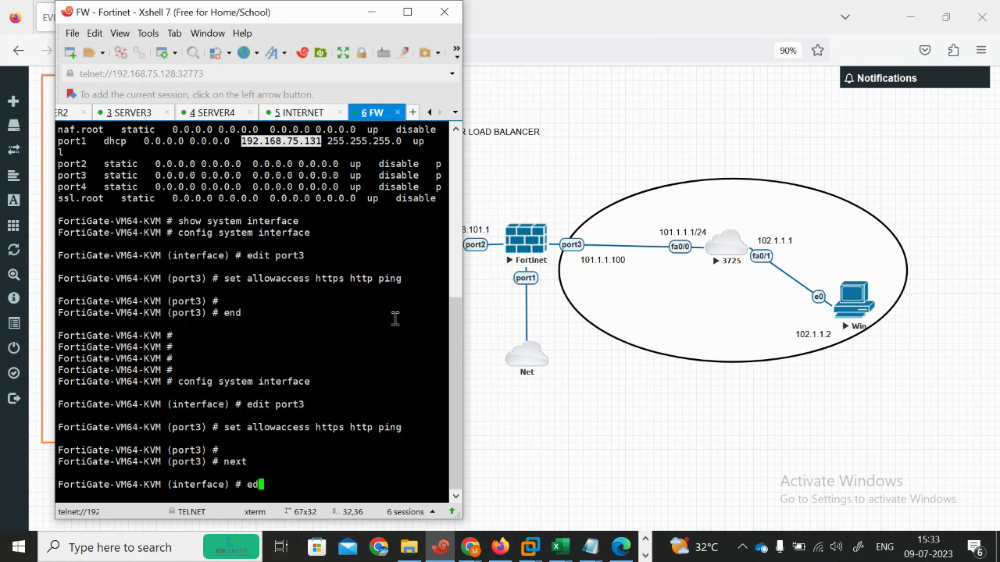
pyautogui.press('BackSpace')
pyautogui.press('BackSpace')
pyautogui.write('edit port2 ')
pyautogui.write('se')
pyautogui.press('BackSpace')
pyautogui.press('BackSpace')
pyautogui.press('Return')
pyautogui.write('set ')
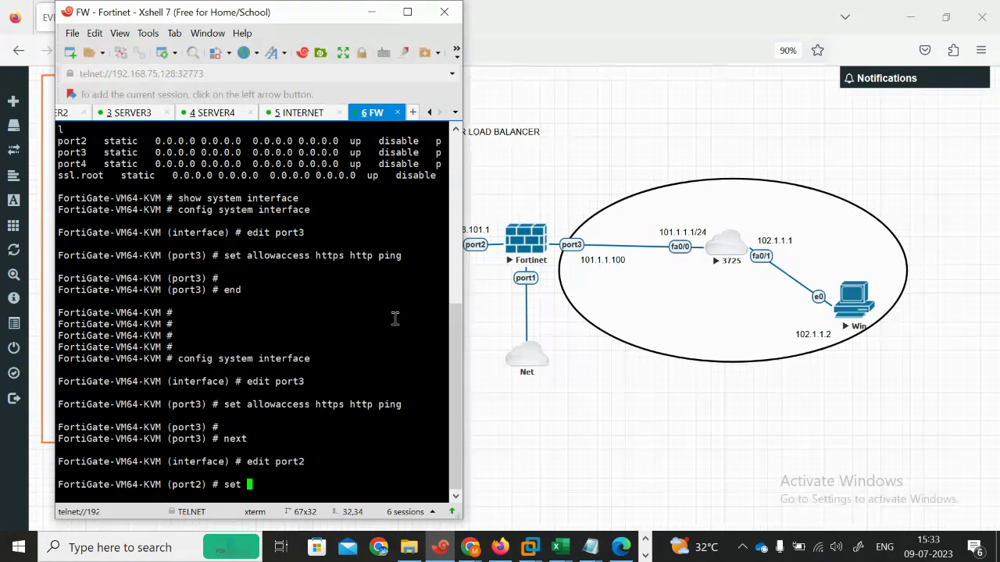
pyautogui.write('allowaccess https http pi')
pyautogui.press('Return')
pyautogui.press('Return')
# Step: Set port2's IP to 192.168.101.1 255.255.255.0 and finish the port2 entry
pyautogui.write('set ip 192.168.')
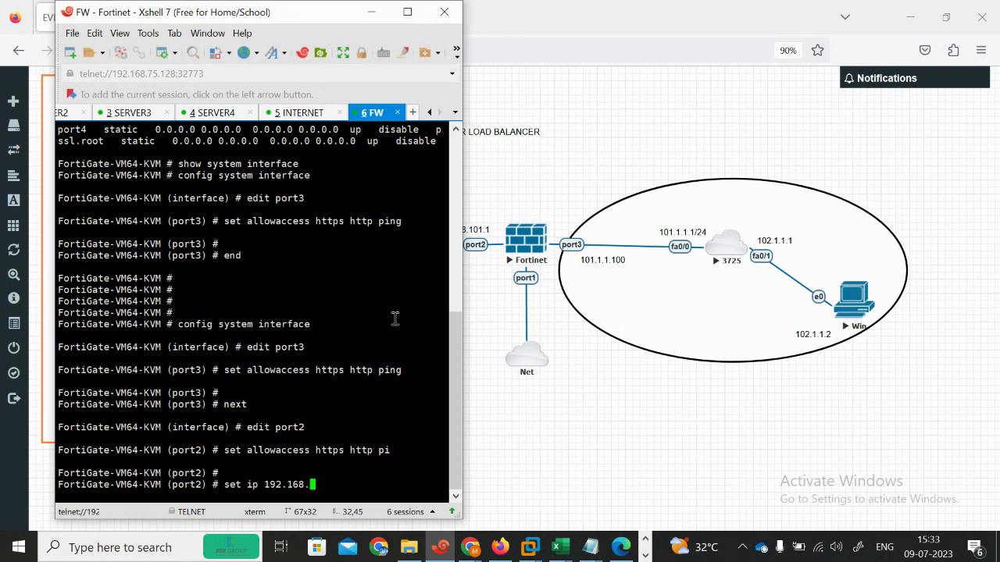
pyautogui.click(365, 16)
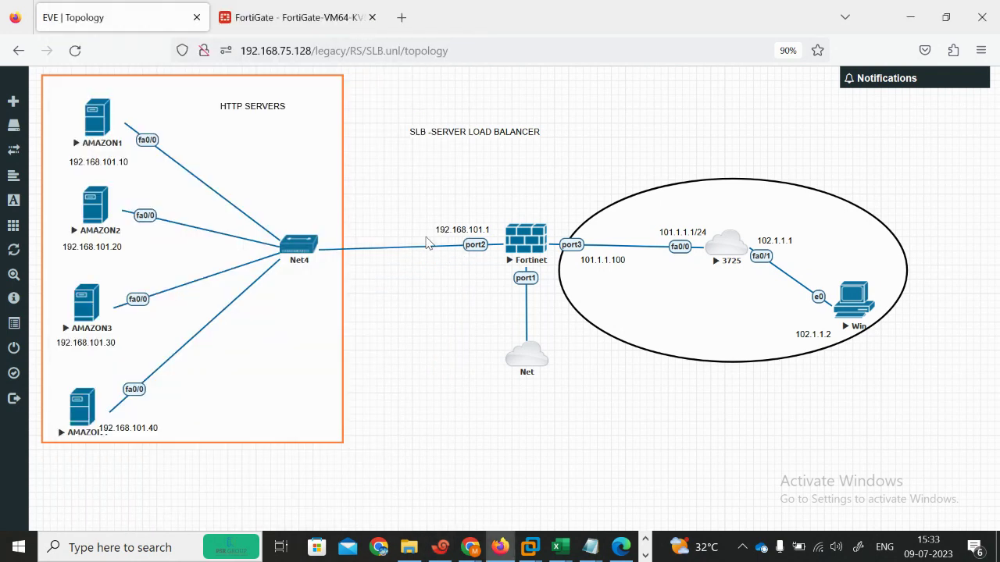
pyautogui.click(441, 549)
pyautogui.write('101.1 255.255.255.0')
pyautogui.press('Return')
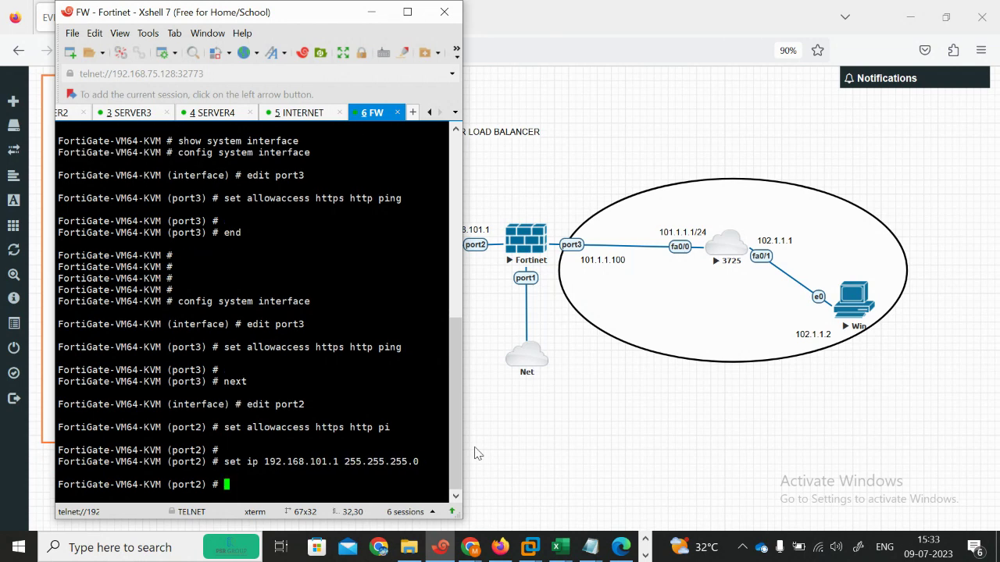
pyautogui.write('next')
pyautogui.press('Return')
pyautogui.write('edit port2')
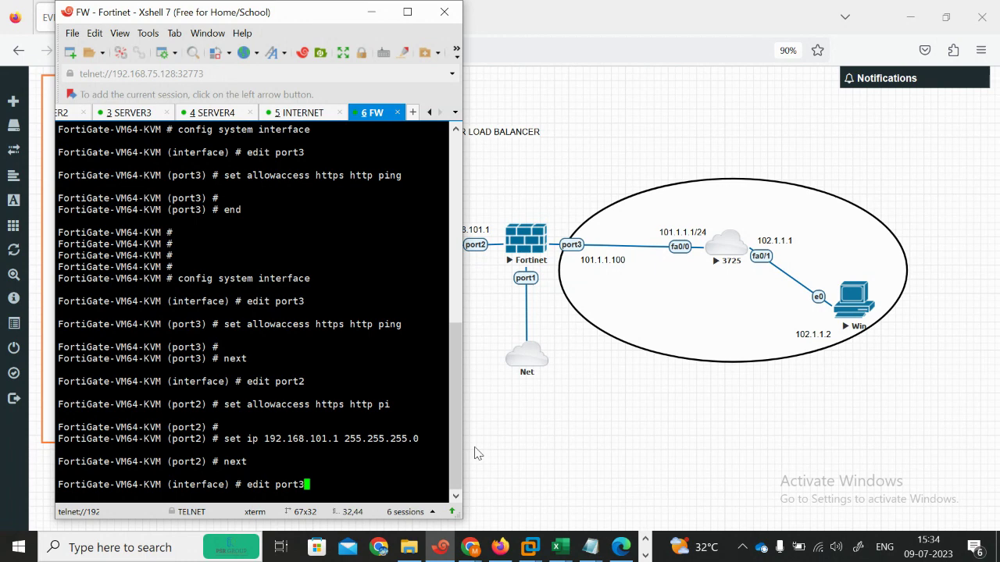
# Step: Set port3 to 101.1.1.100/24 with HTTPS, HTTP and ping access, then end the configuration
pyautogui.press('Return')
pyautogui.write('set allowaccess')
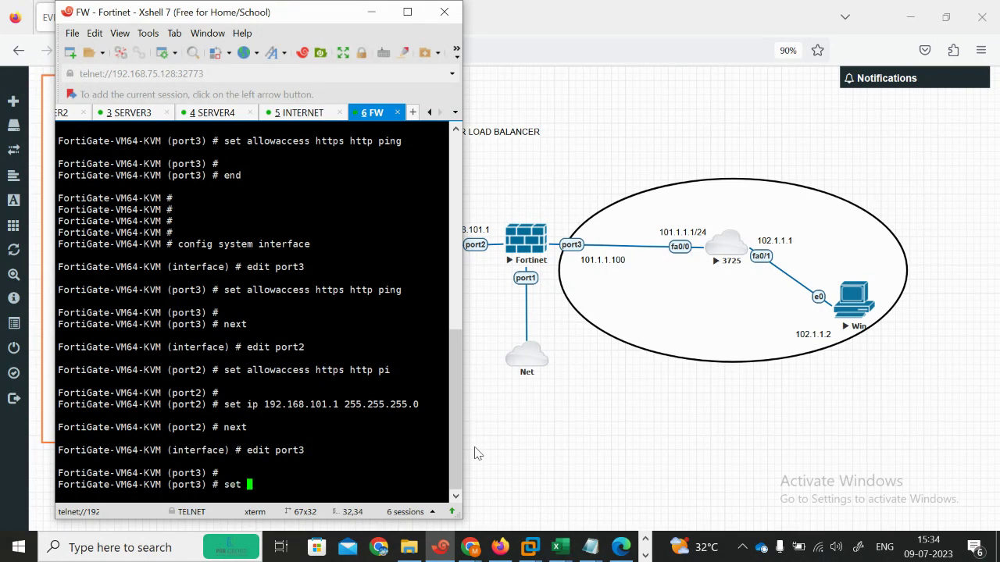
pyautogui.press('BackSpace')
pyautogui.press('BackSpace')
pyautogui.press('BackSpace')
pyautogui.press('BackSpace')
pyautogui.press('BackSpace')
pyautogui.press('BackSpace')
pyautogui.press('BackSpace')
pyautogui.press('BackSpace')
pyautogui.press('BackSpace')
pyautogui.press('BackSpace')
pyautogui.press('BackSpace')
pyautogui.press('BackSpace')
pyautogui.write('ip ')
pyautogui.write('19')
pyautogui.press('Return')
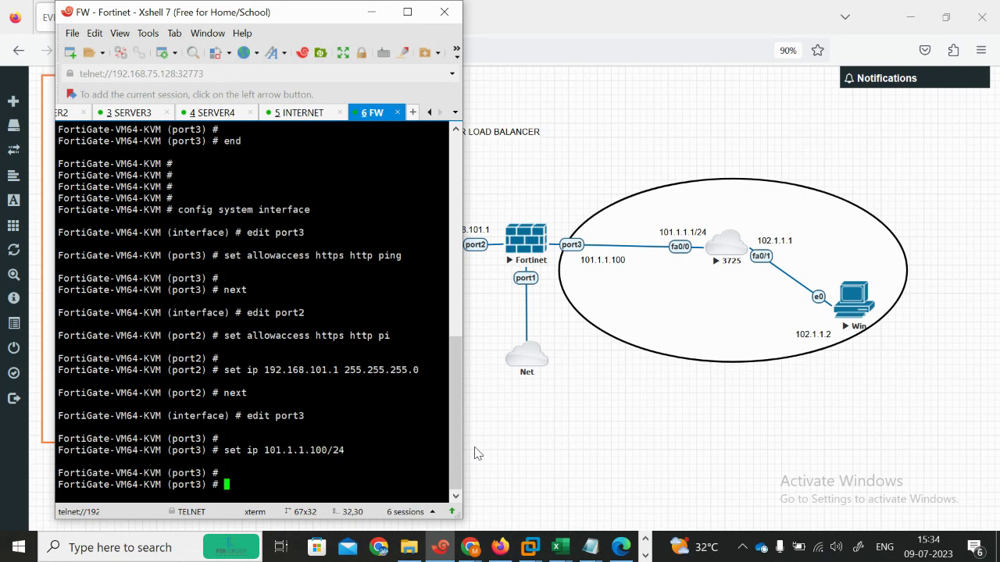
pyautogui.write('s')
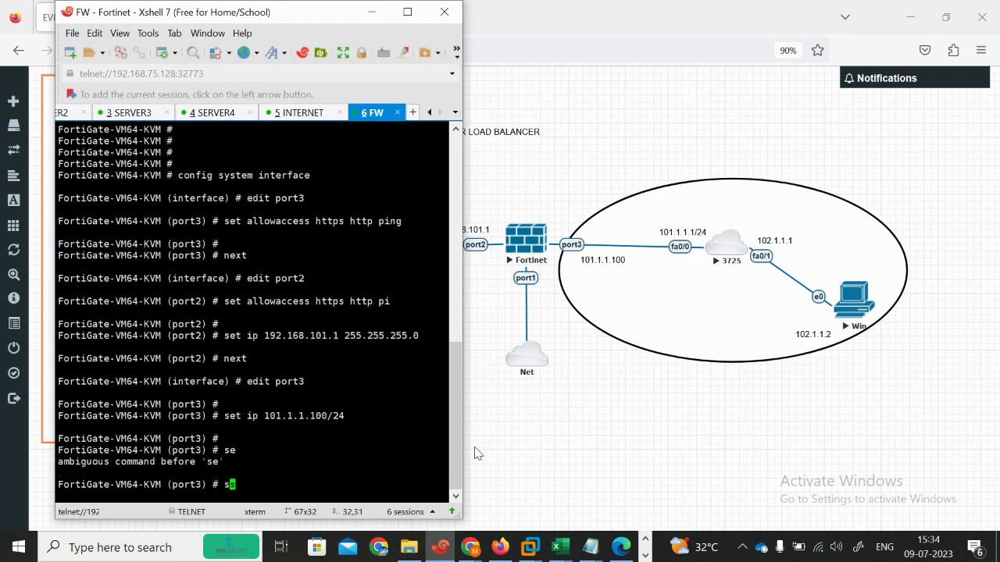
pyautogui.write('et  all')
pyautogui.press('Tab')
pyautogui.write('https ')
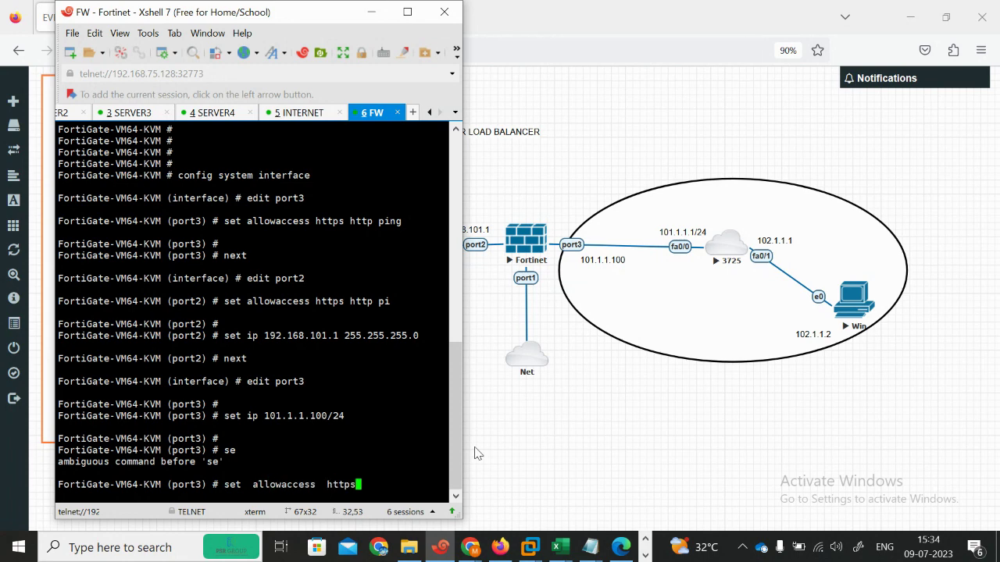
pyautogui.write('http ping')
pyautogui.press('Return')
pyautogui.write('end')
pyautogui.press('Return')
pyautogui.press('Return')
pyautogui.press('Return')
# Step: Run 'show system interface' to verify the addresses, then hide the terminal
pyautogui.write('show system interface')
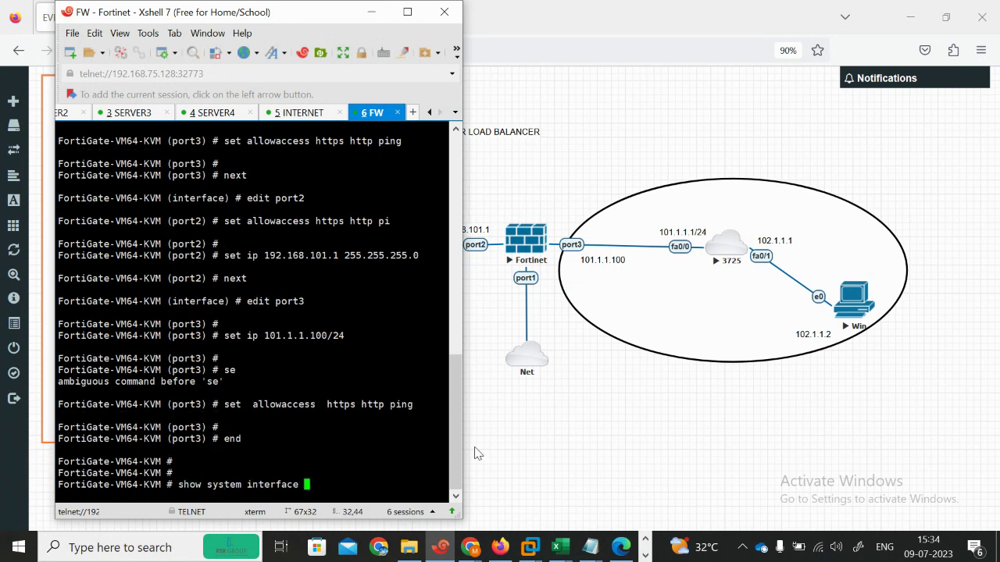
pyautogui.press('Up')
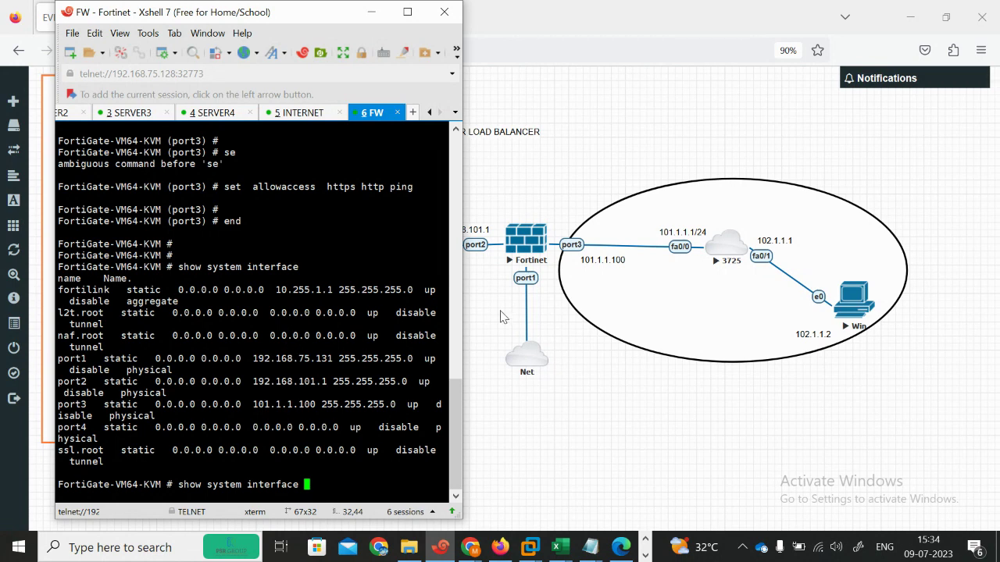
pyautogui.click(364, 14)
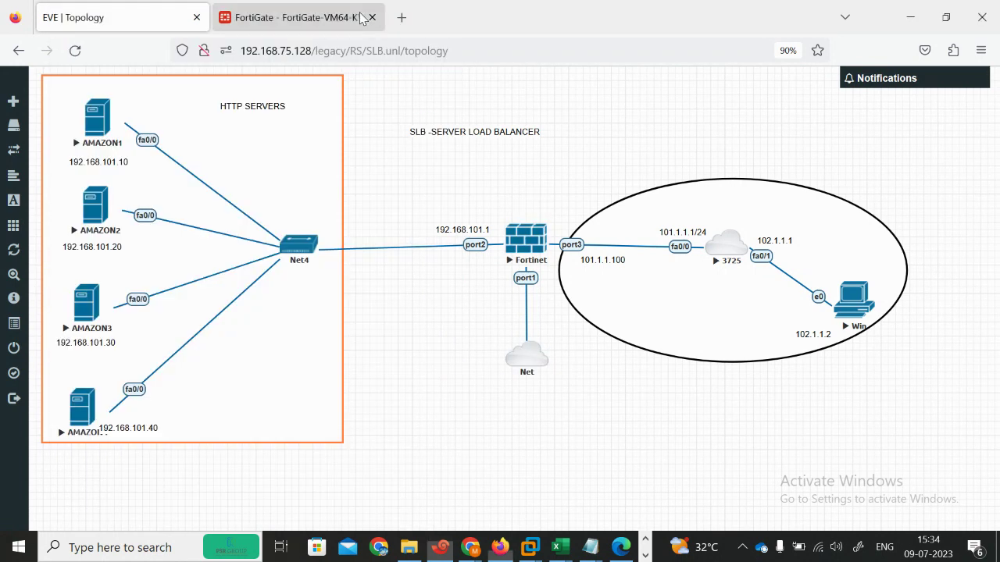
# Step: Reload and review the port2 settings page in the FortiGate web GUI
pyautogui.click(361, 17)
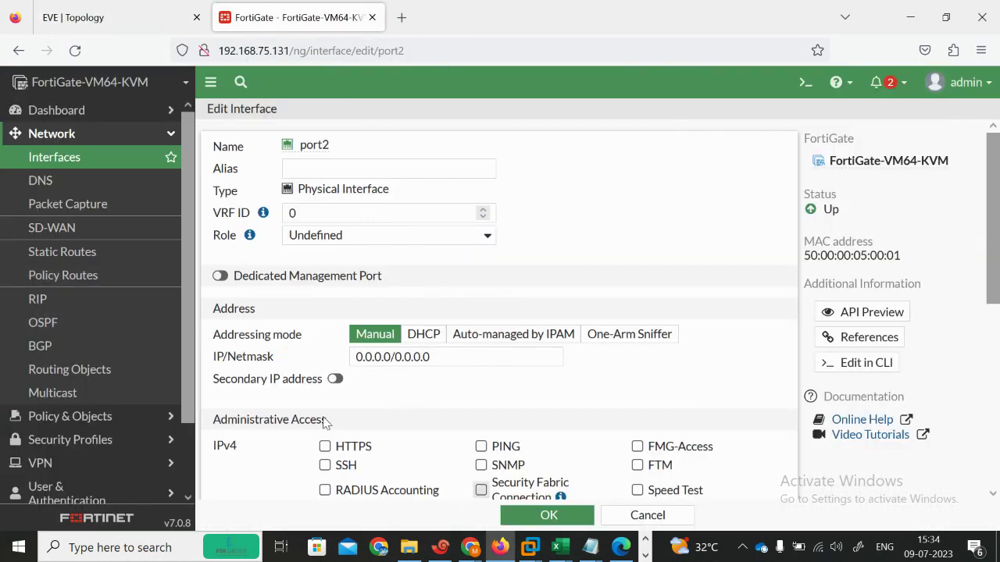
pyautogui.click(75, 53)
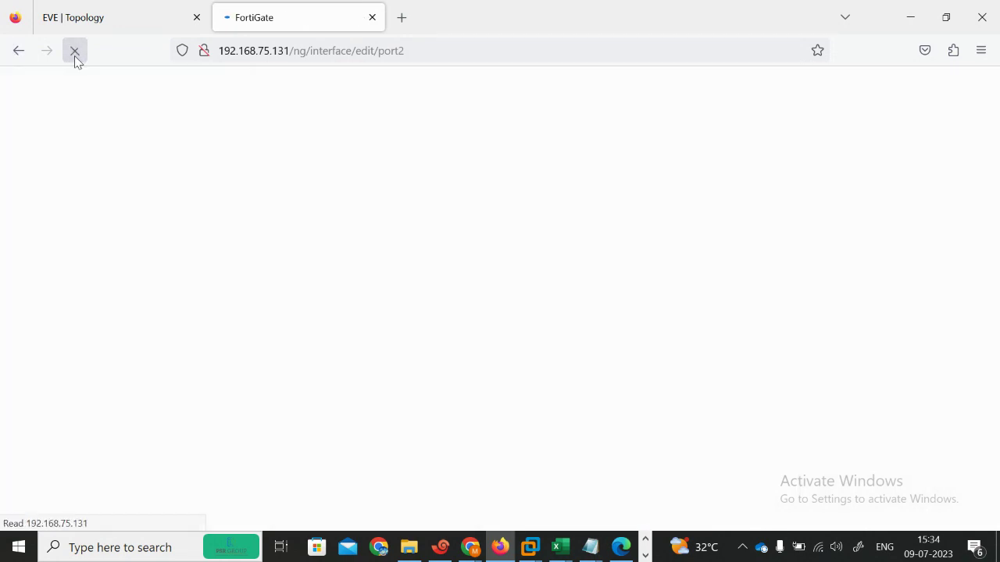
pyautogui.moveTo(472, 549)
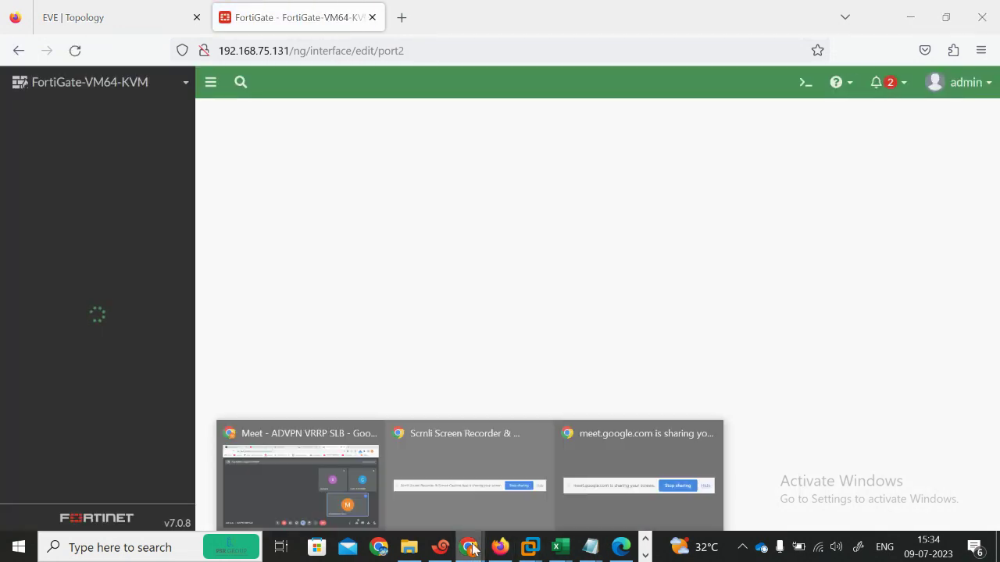
pyautogui.click(343, 484)
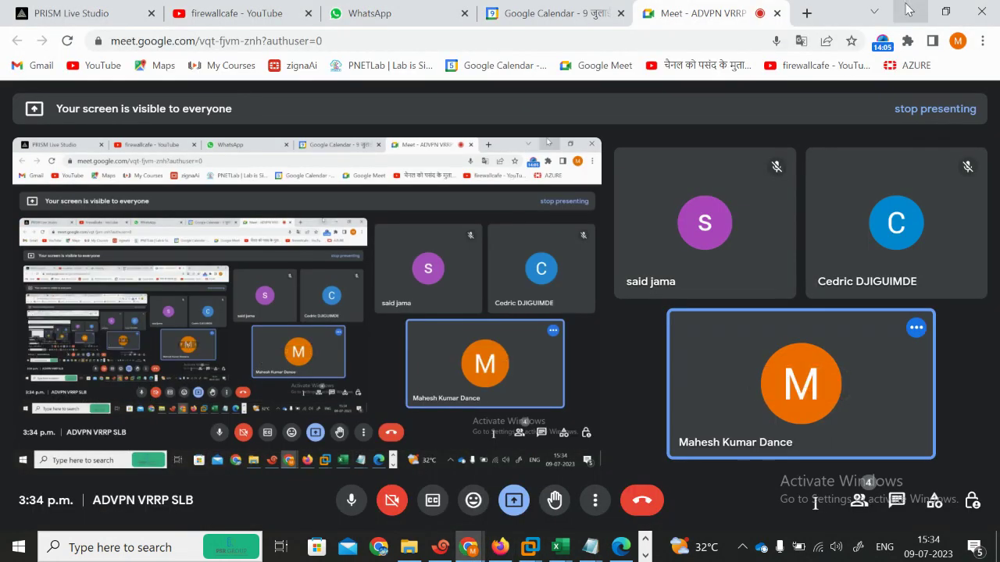
pyautogui.click(908, 11)
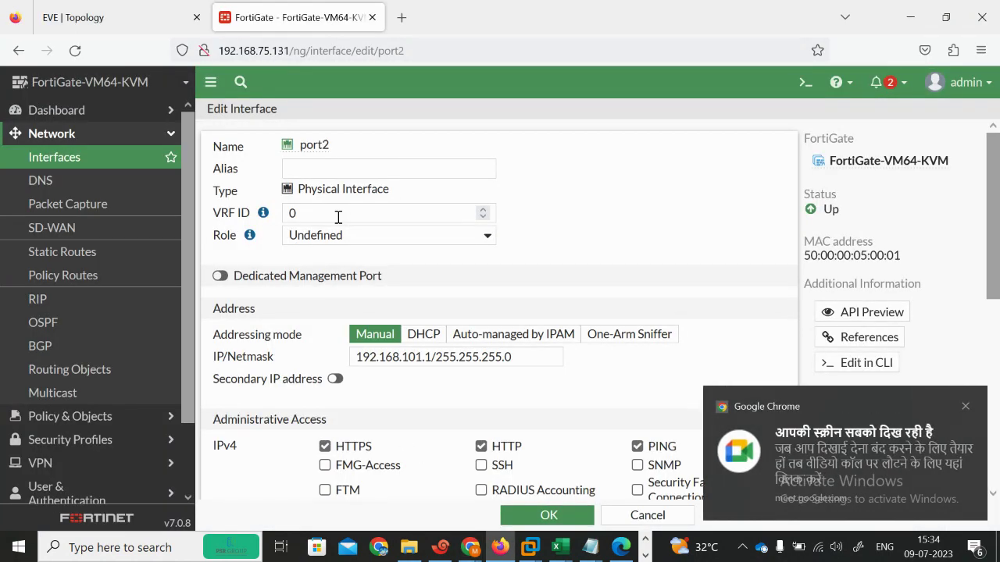
pyautogui.click(965, 406)
pyautogui.scroll(-1, 998, 338)
pyautogui.scroll(-5, 998, 337)
pyautogui.scroll(6, 495, 147)
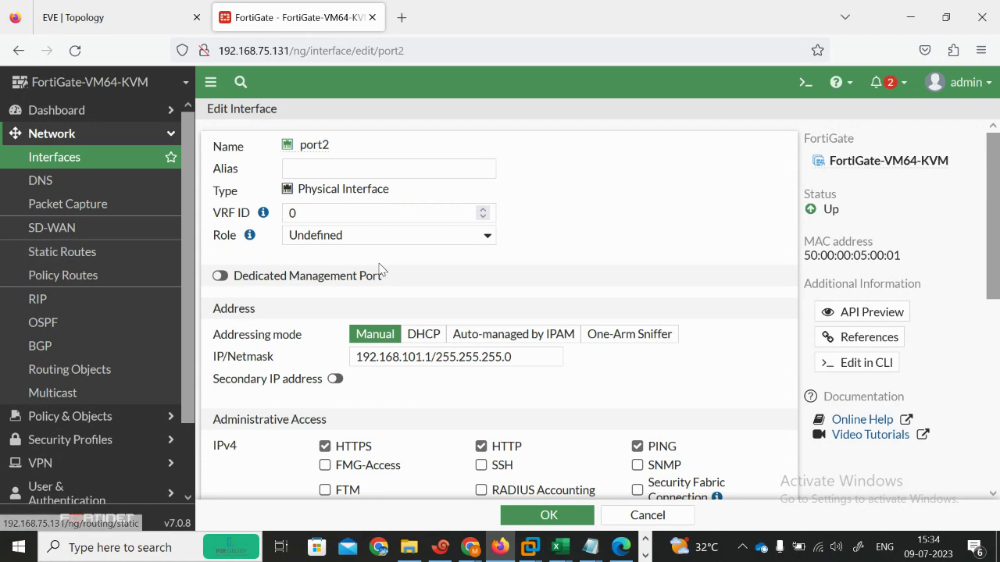
# Step: Scroll the interface list to check port2 at 192.168.101.1/24 and port3 at 101.1.1.100/24
pyautogui.click(41, 166)
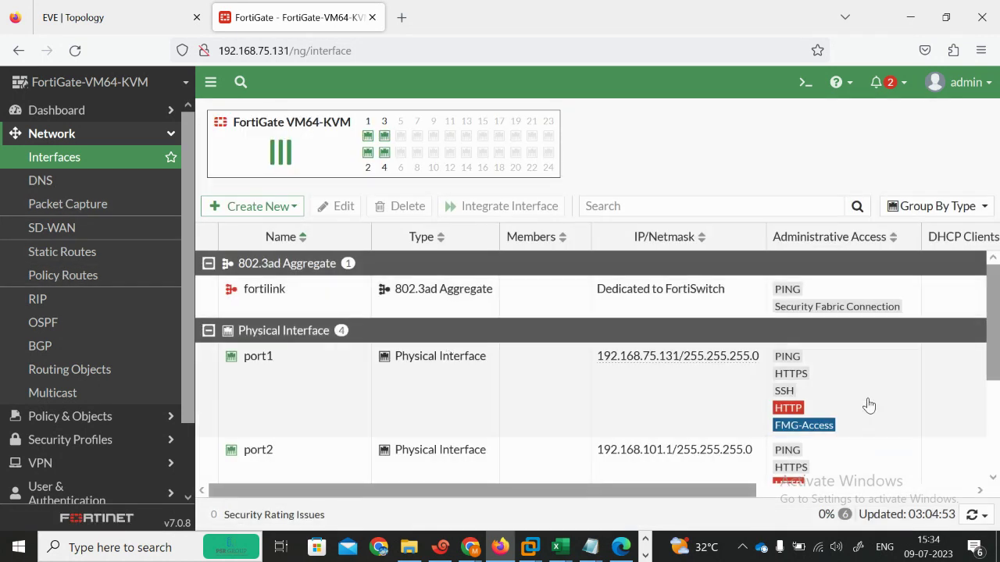
pyautogui.scroll(-1, 998, 377)
pyautogui.scroll(-1, 998, 378)
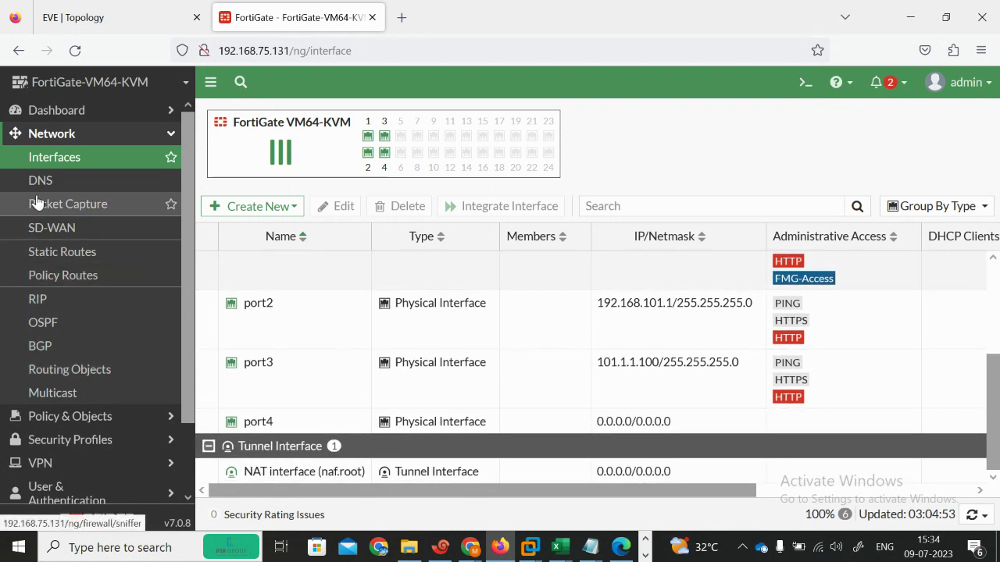
# Step: Create a new static route 0.0.0.0/0 with gateway 101.1.1.1 on port3 and save it
pyautogui.click(56, 252)
pyautogui.click(250, 119)
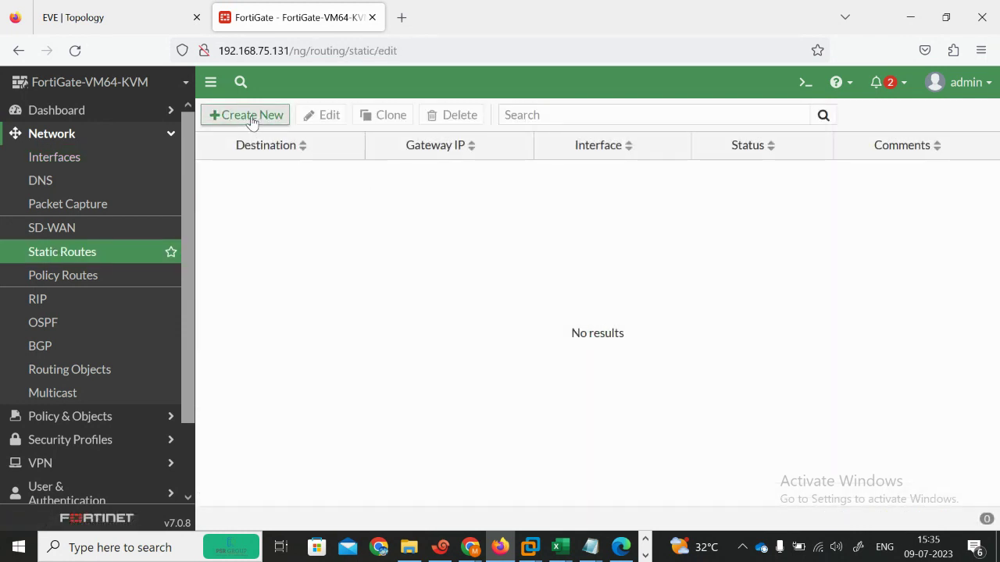
pyautogui.click(441, 185)
pyautogui.hotkey('ctrl', 'a')
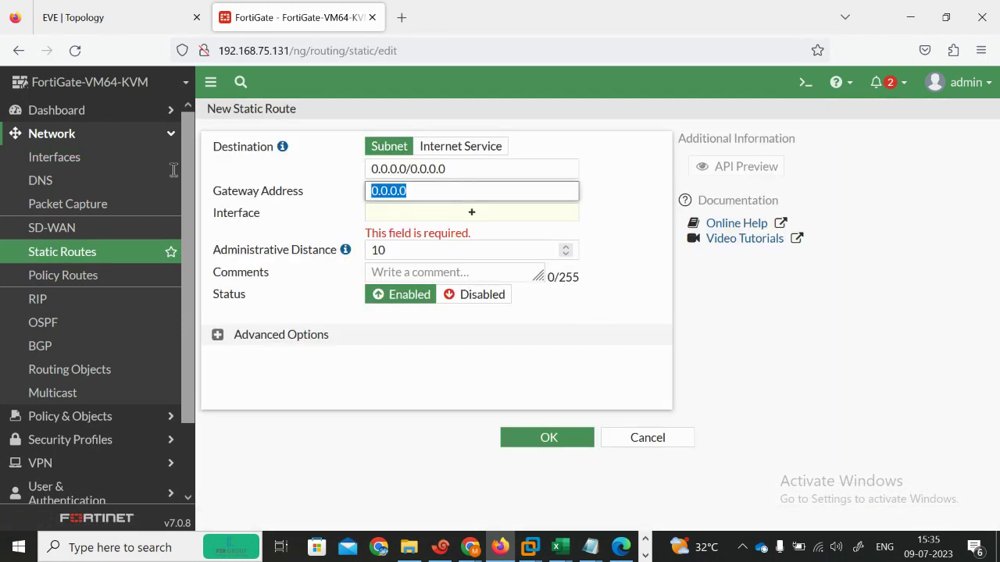
pyautogui.write('10')
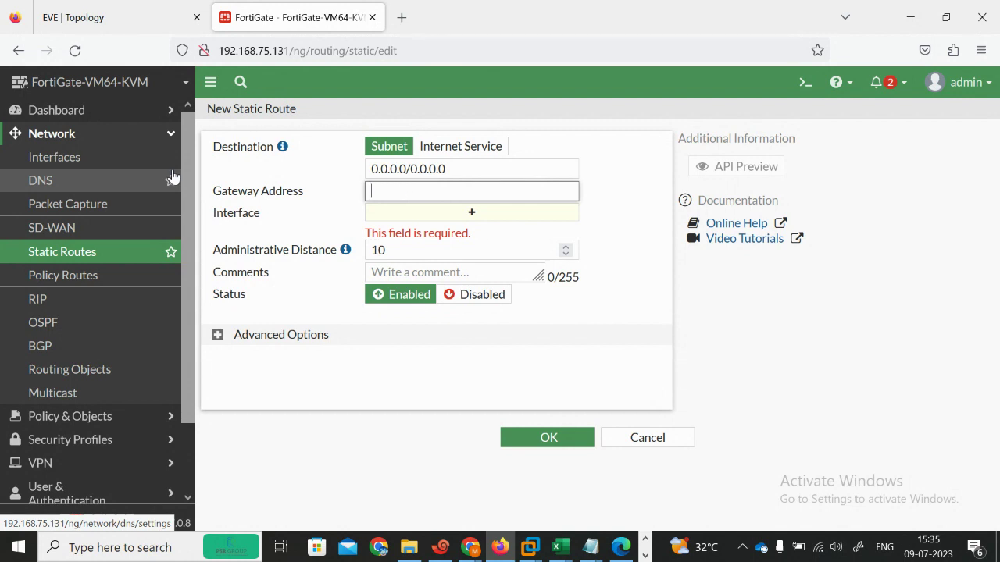
pyautogui.click(94, 17)
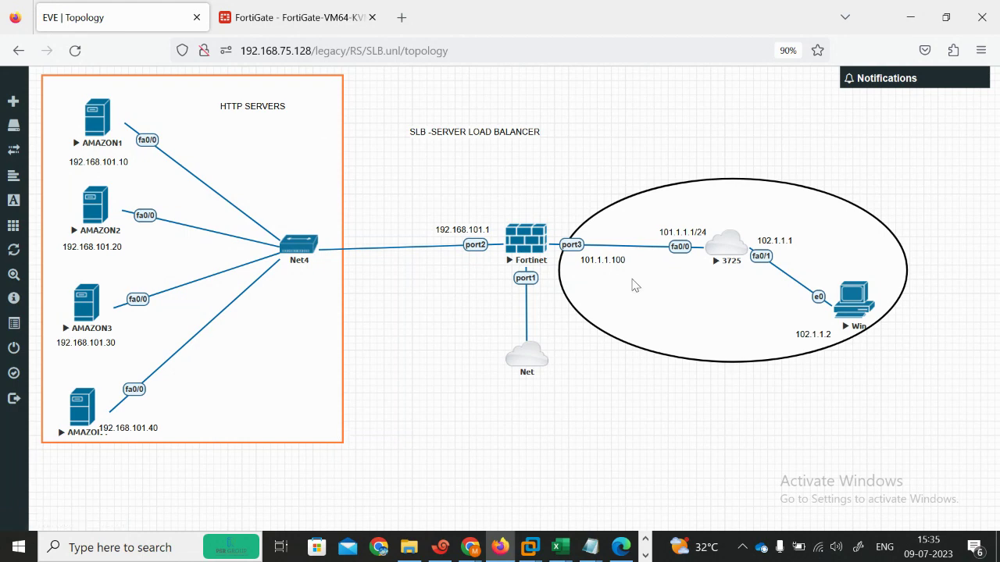
pyautogui.click(294, 19)
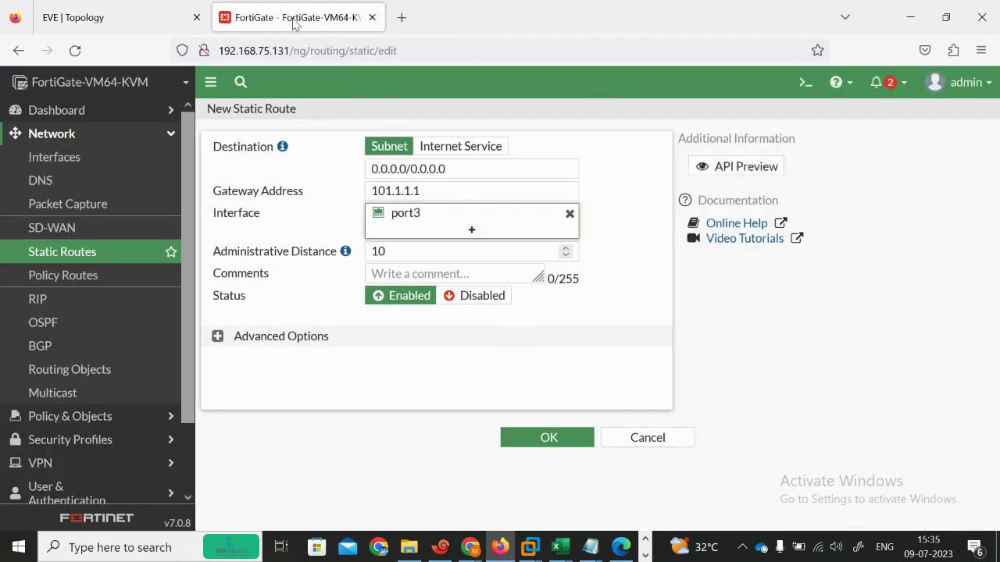
pyautogui.click(511, 437)
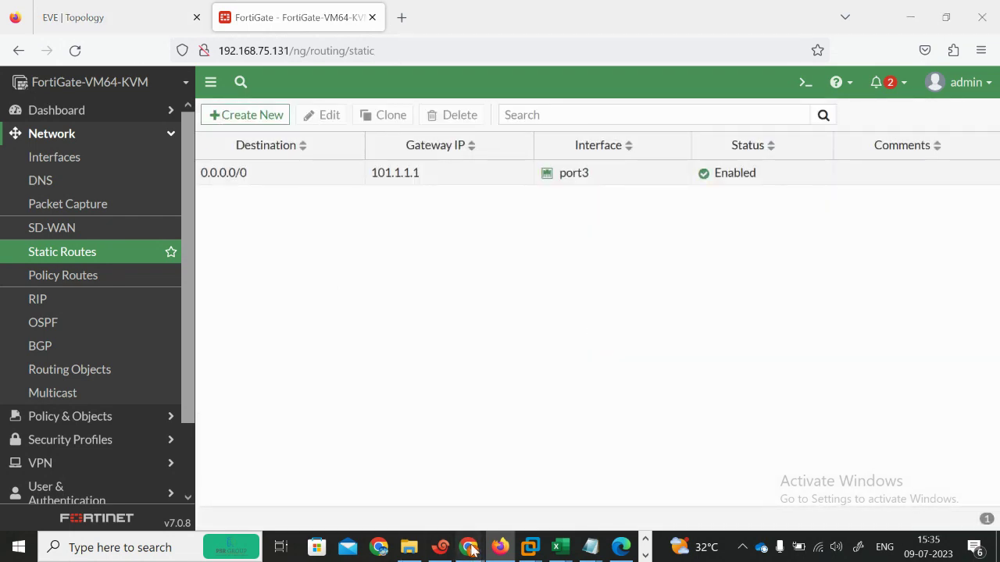
# Step: Admit the person waiting to join the video call
pyautogui.moveTo(469, 546)
pyautogui.click(373, 475)
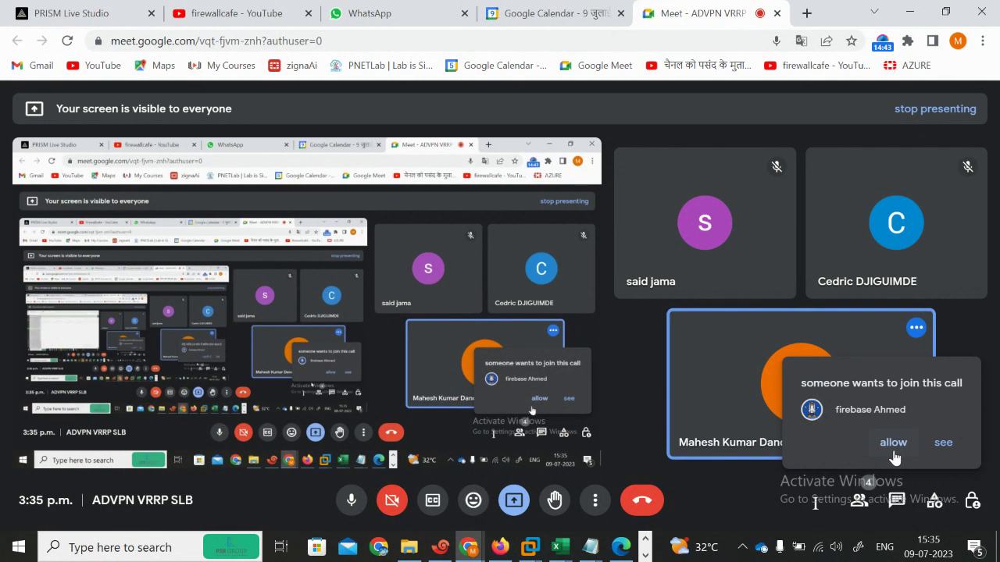
pyautogui.click(910, 12)
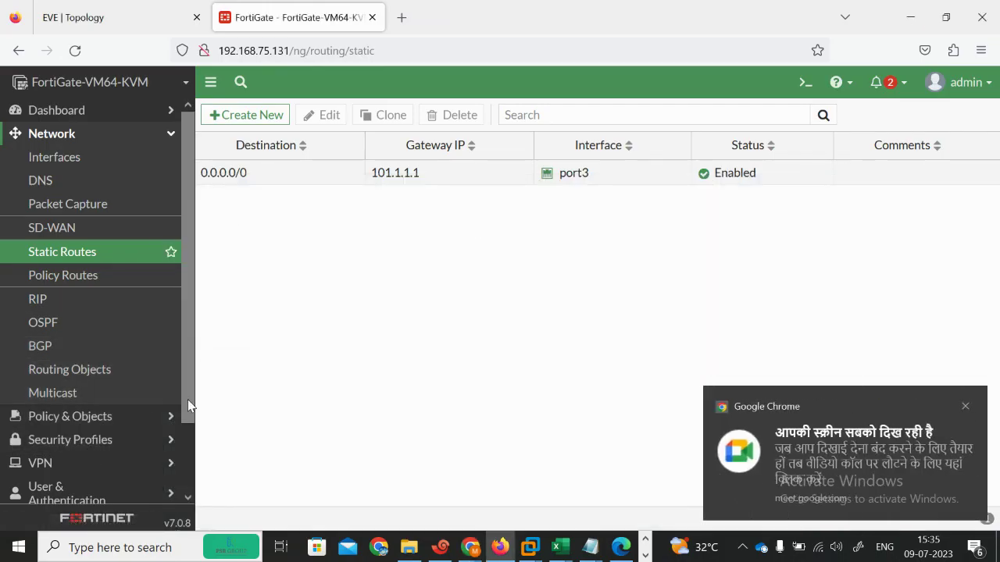
pyautogui.moveTo(188, 394); pyautogui.dragTo(191, 528)
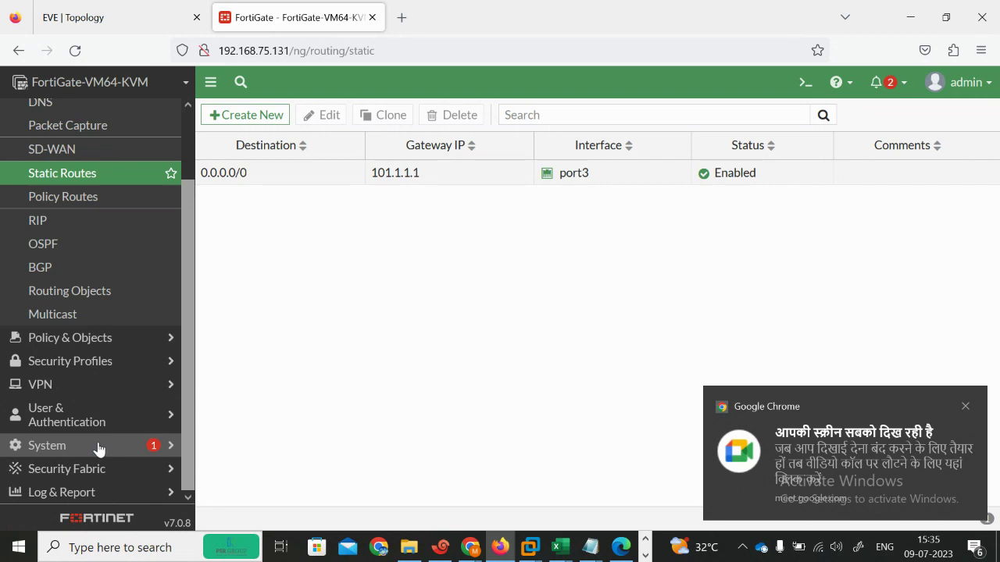
# Step: Turn on Load Balance under System > Feature Visibility and apply the change
pyautogui.click(99, 446)
pyautogui.click(78, 436)
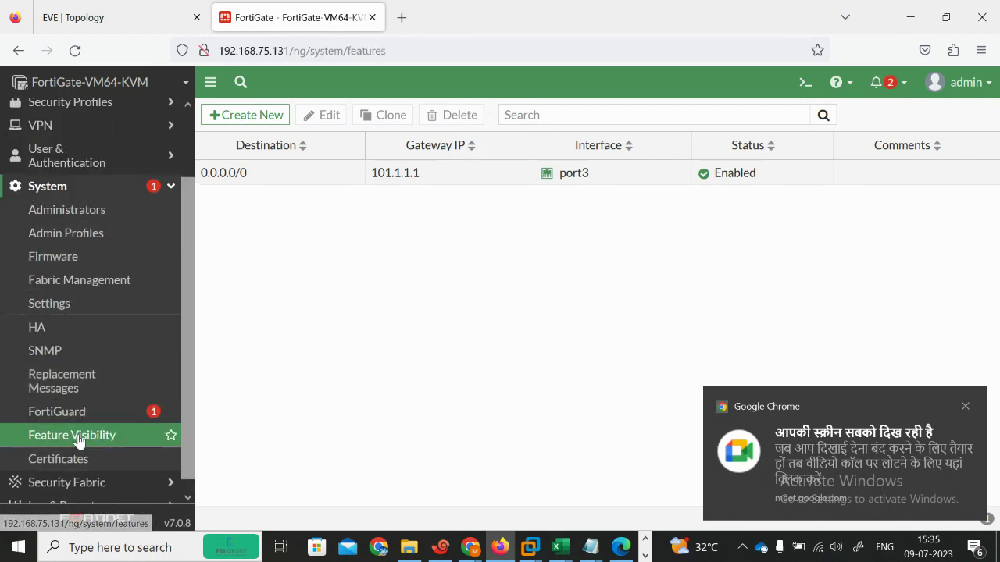
pyautogui.scroll(-7, 639, 353)
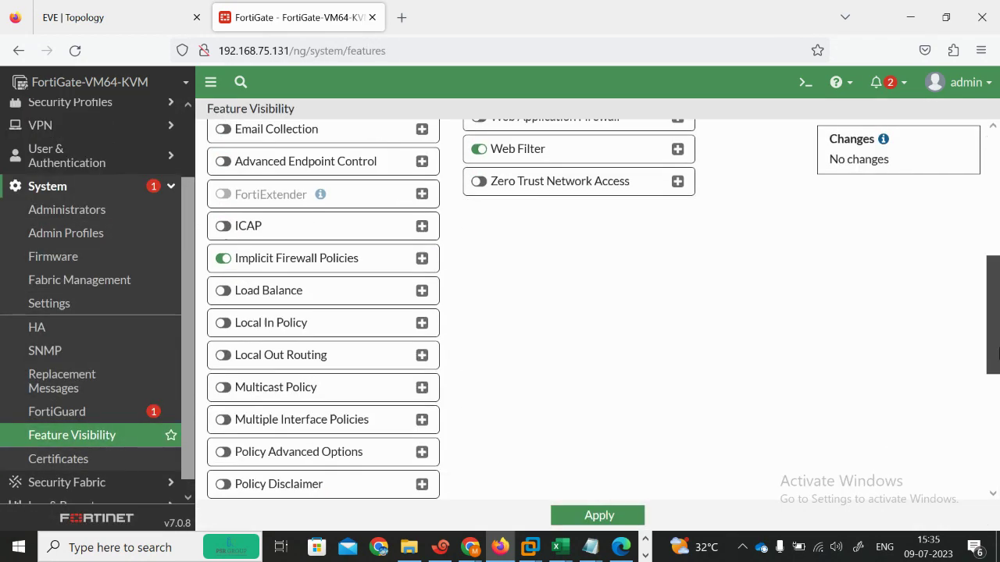
pyautogui.scroll(-3, 993, 437)
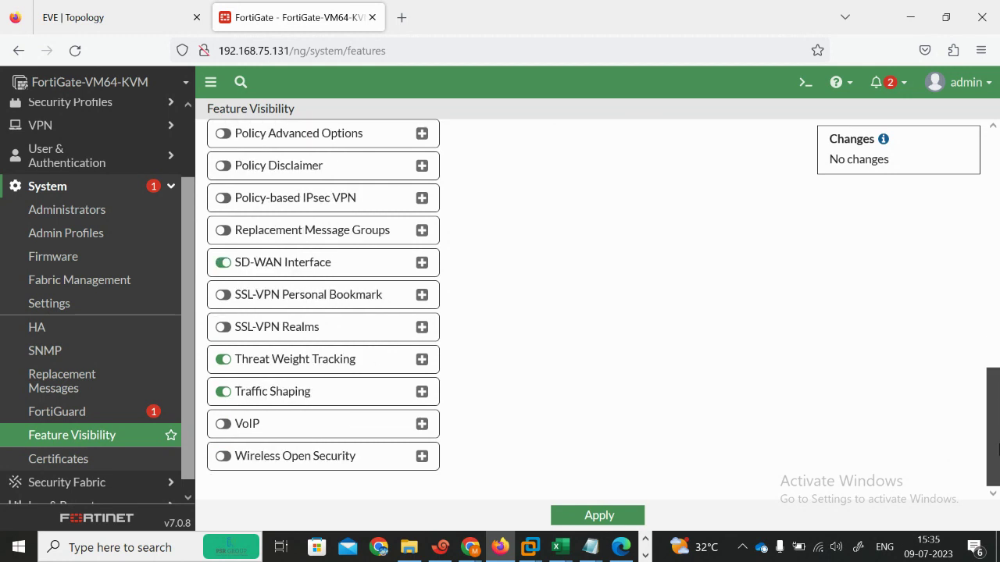
pyautogui.scroll(5, 997, 448)
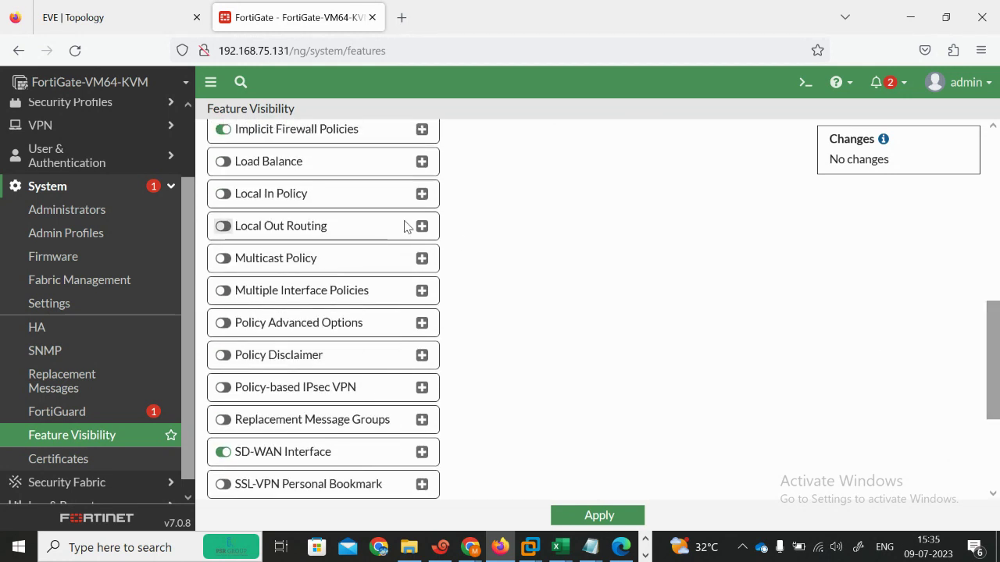
pyautogui.click(258, 167)
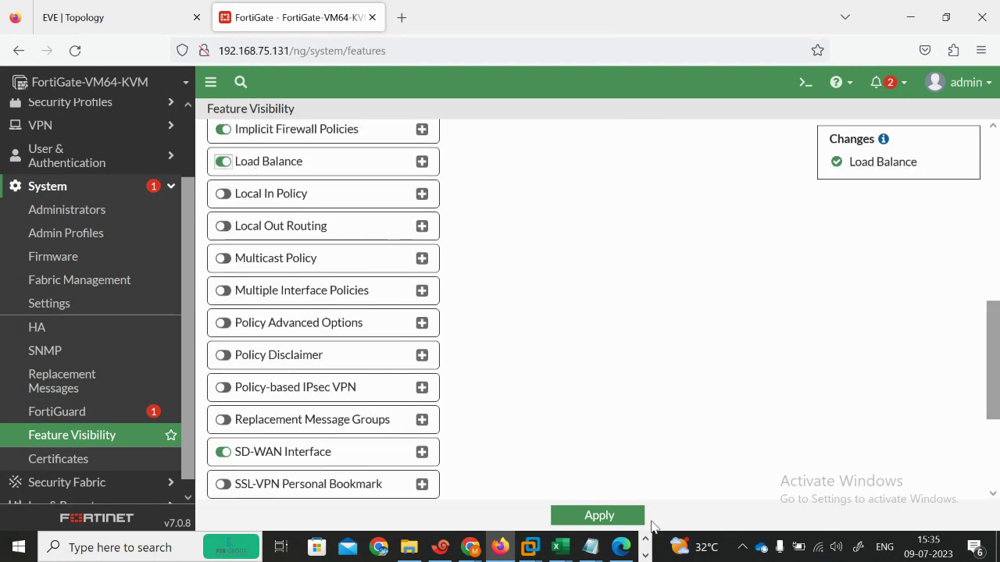
pyautogui.click(586, 515)
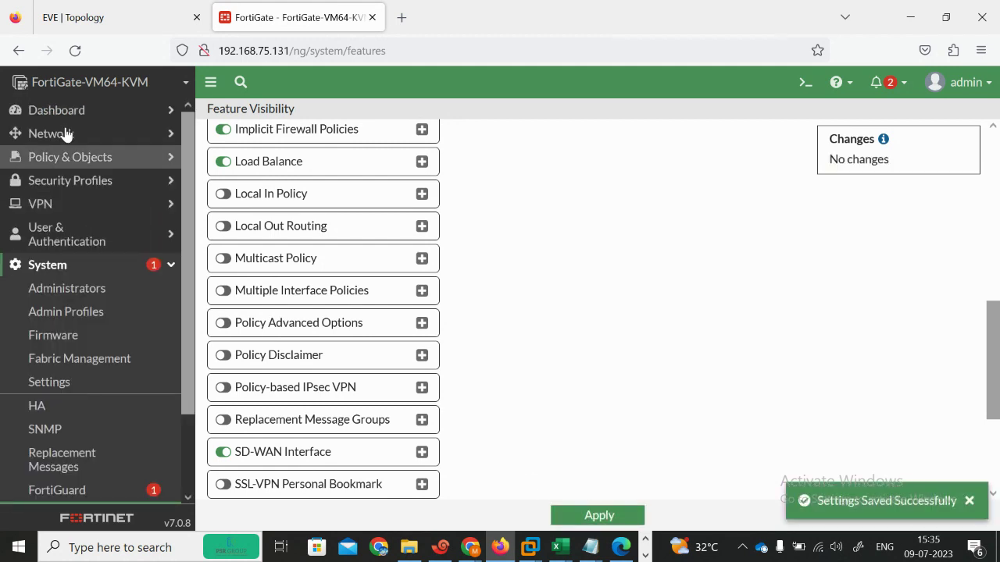
pyautogui.click(67, 157)
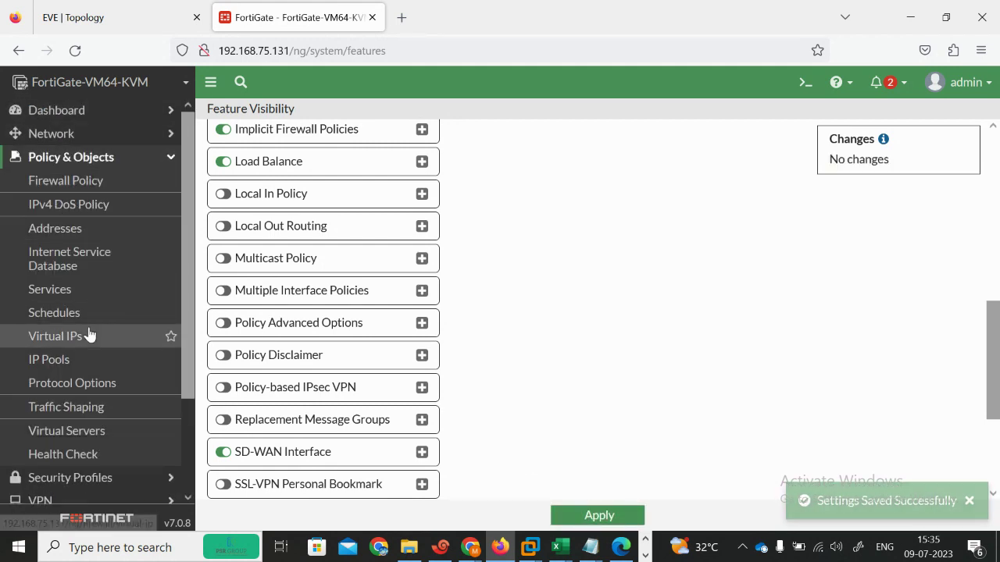
# Step: Create a new HTTP virtual server HTTP-AMZ with IP 101.1.1.100 and port 80
pyautogui.click(49, 435)
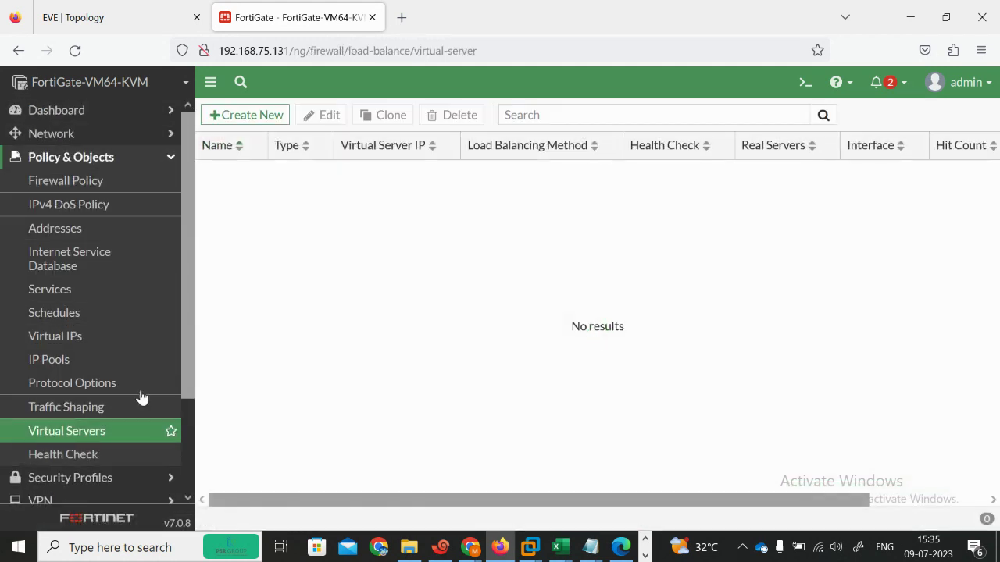
pyautogui.click(237, 116)
pyautogui.click(299, 172)
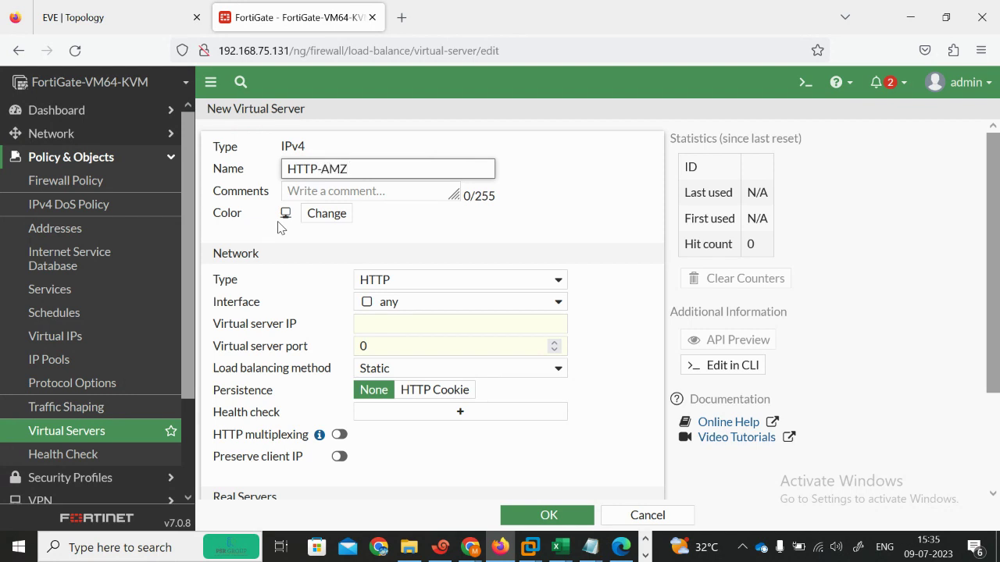
pyautogui.click(395, 329)
pyautogui.write('10')
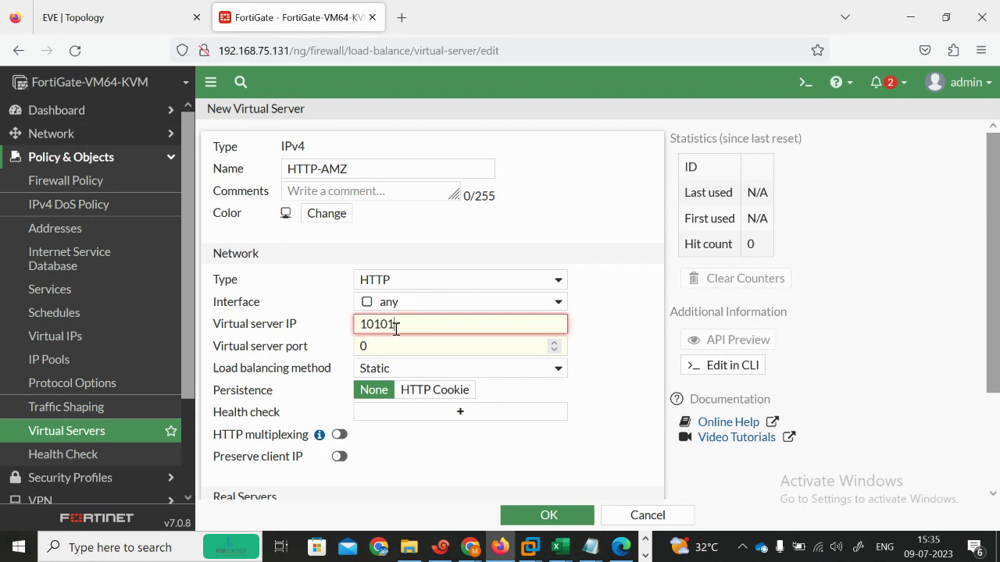
pyautogui.write('1.1.1.1')
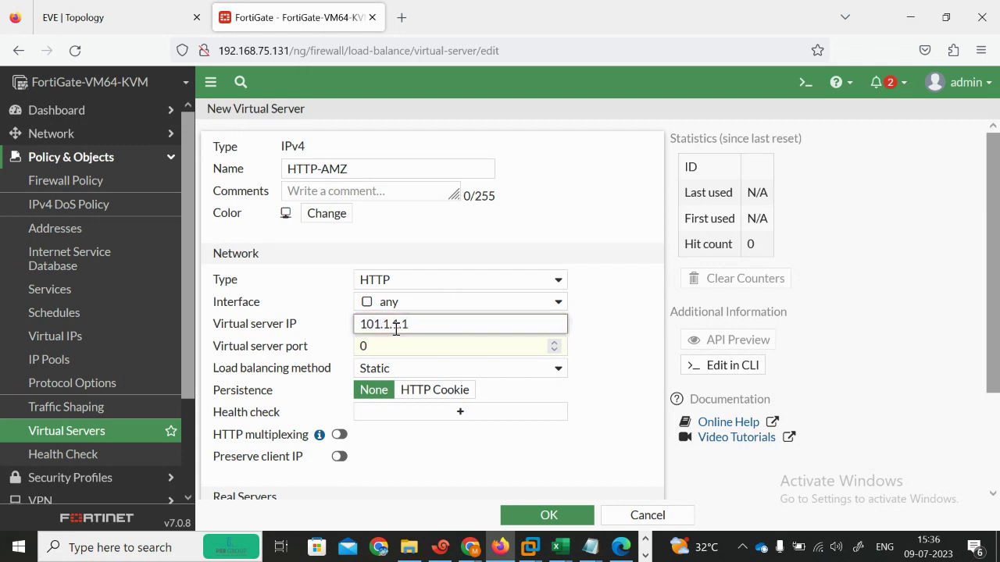
pyautogui.click(118, 17)
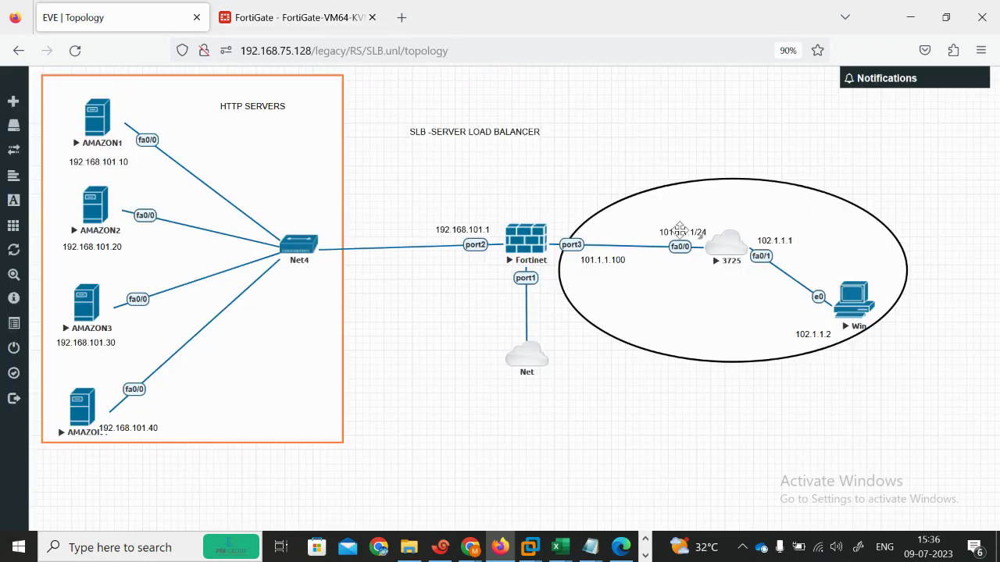
pyautogui.click(301, 17)
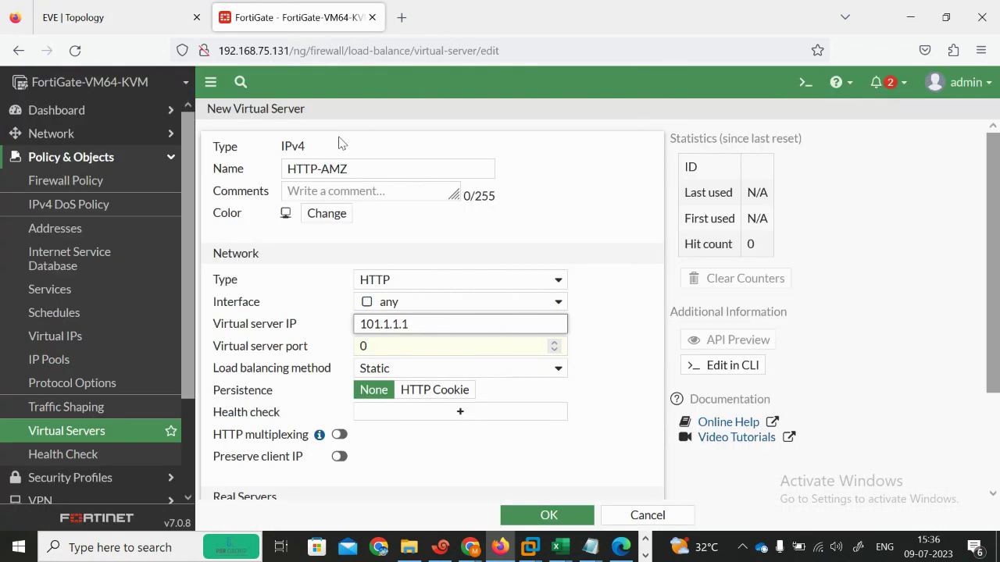
pyautogui.press('Tab')
pyautogui.write('80')
# Step: Check the empty health check list, then start adding a real server
pyautogui.click(605, 400)
pyautogui.click(451, 416)
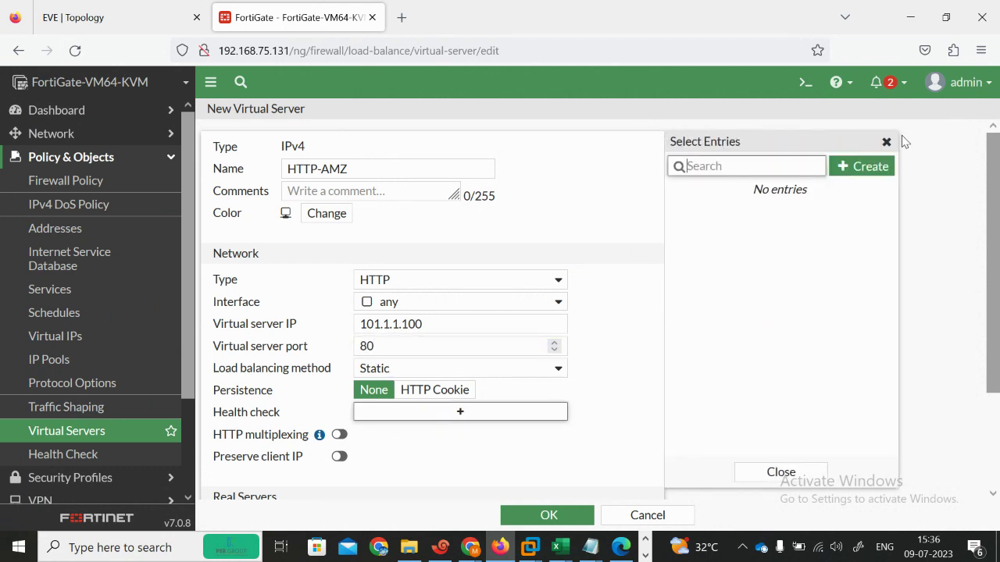
pyautogui.click(886, 141)
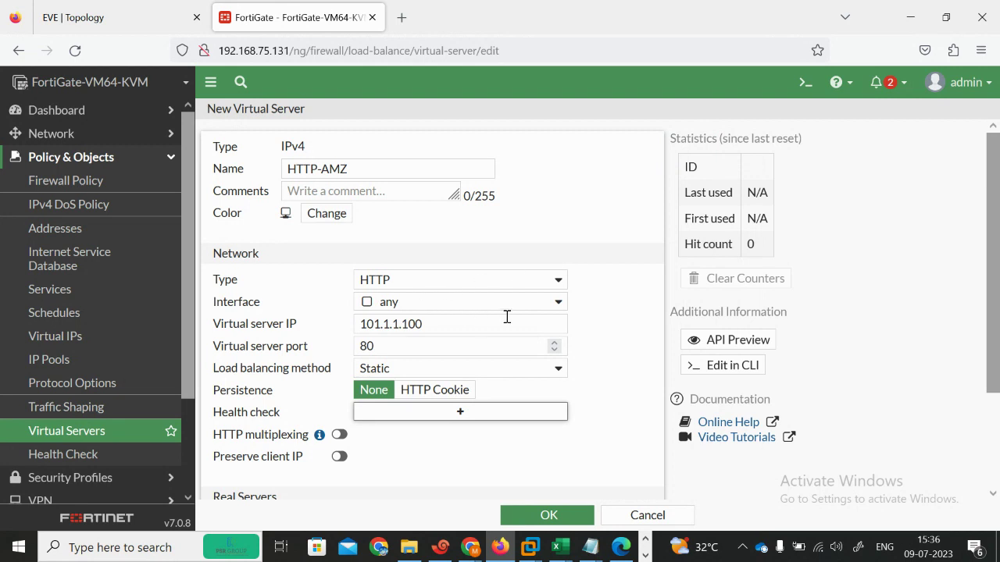
pyautogui.scroll(-3, 617, 386)
pyautogui.click(269, 319)
# Step: Add real server 192.168.101.10 on port 80 to HTTP-AMZ
pyautogui.click(393, 174)
pyautogui.write('109')
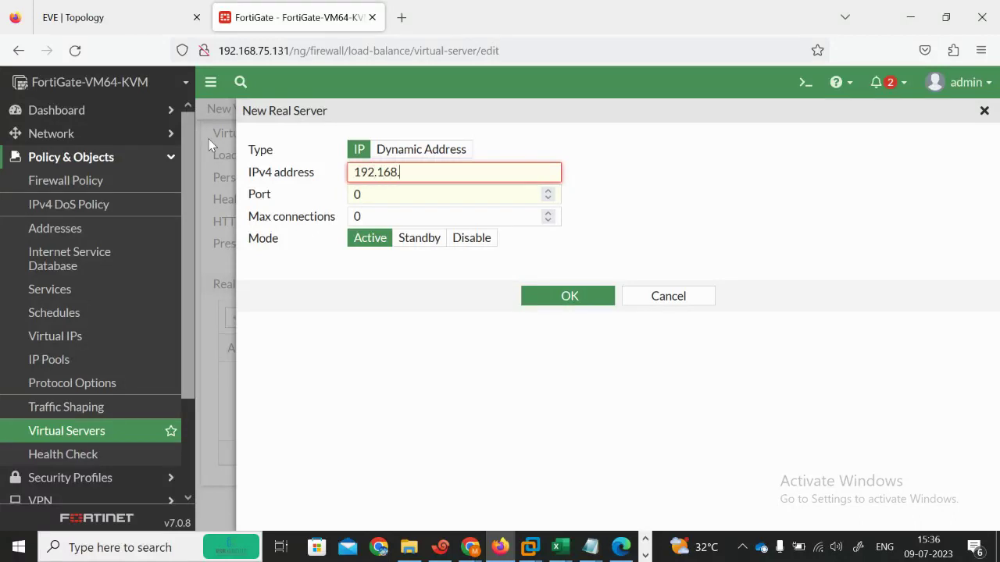
pyautogui.write('1')
pyautogui.press('BackSpace')
pyautogui.write('101.1')
pyautogui.press('Tab')
pyautogui.press('Tab')
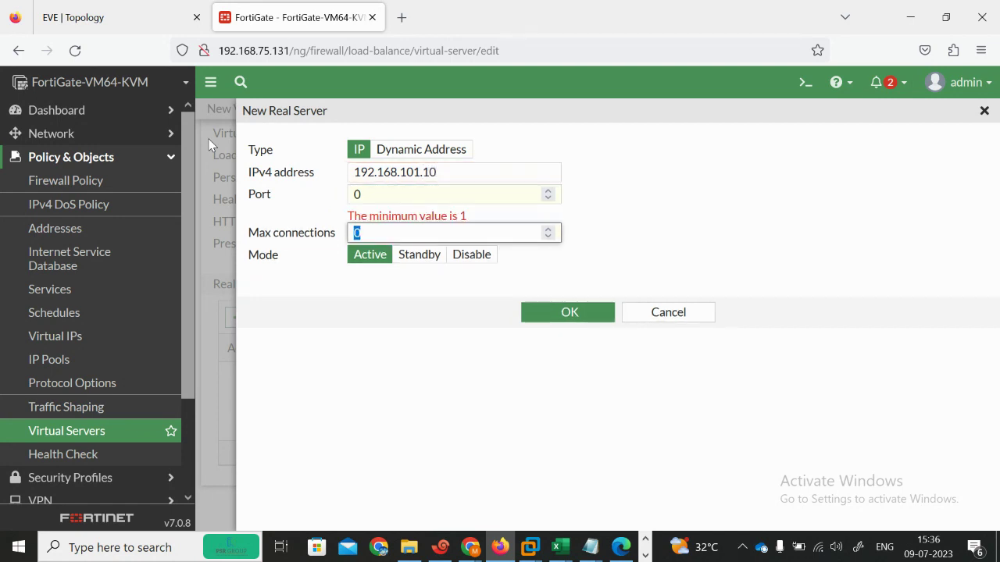
pyautogui.click(389, 194)
pyautogui.write('80')
pyautogui.press('Tab')
pyautogui.click(570, 296)
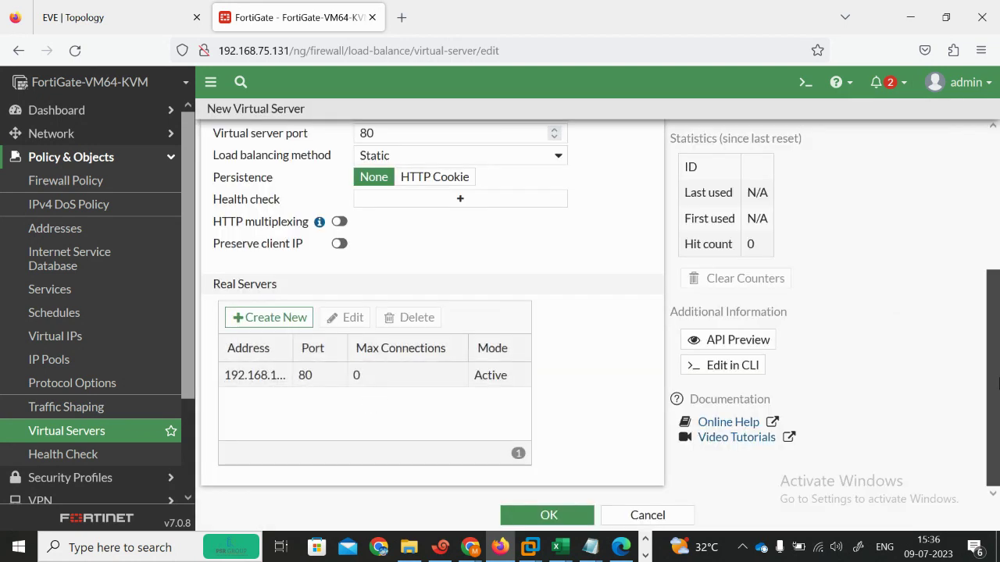
# Step: Widen the Address column and add real server 192.168.101.20 on port 80
pyautogui.moveTo(291, 342); pyautogui.dragTo(352, 348)
pyautogui.click(270, 320)
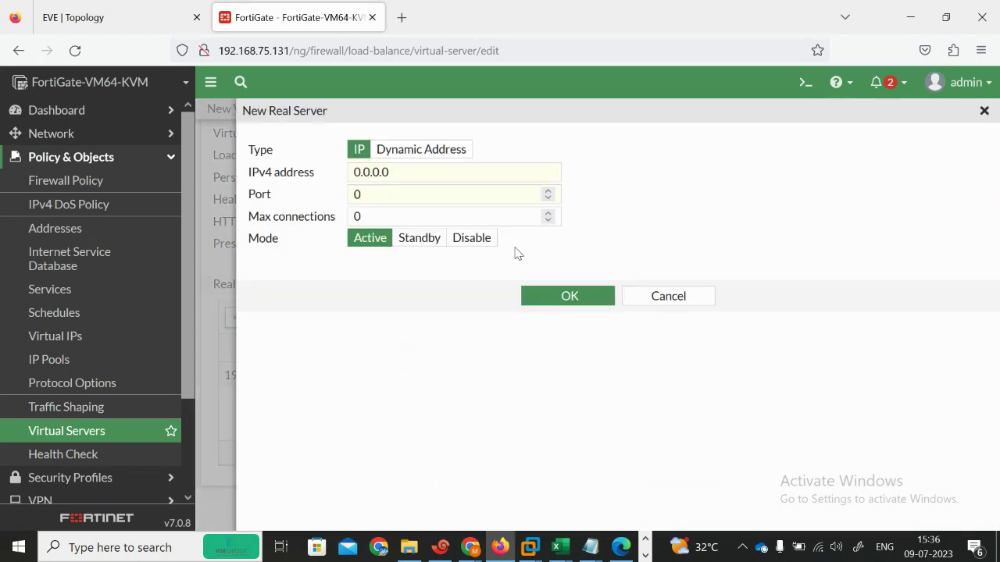
pyautogui.moveTo(411, 179); pyautogui.dragTo(268, 157)
pyautogui.write('19')
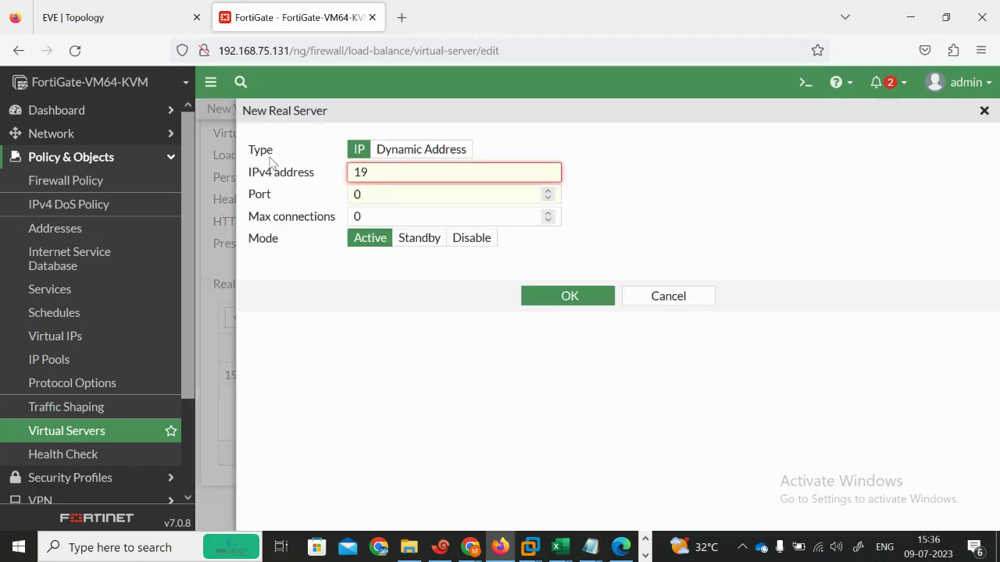
pyautogui.write('2.168.101.20')
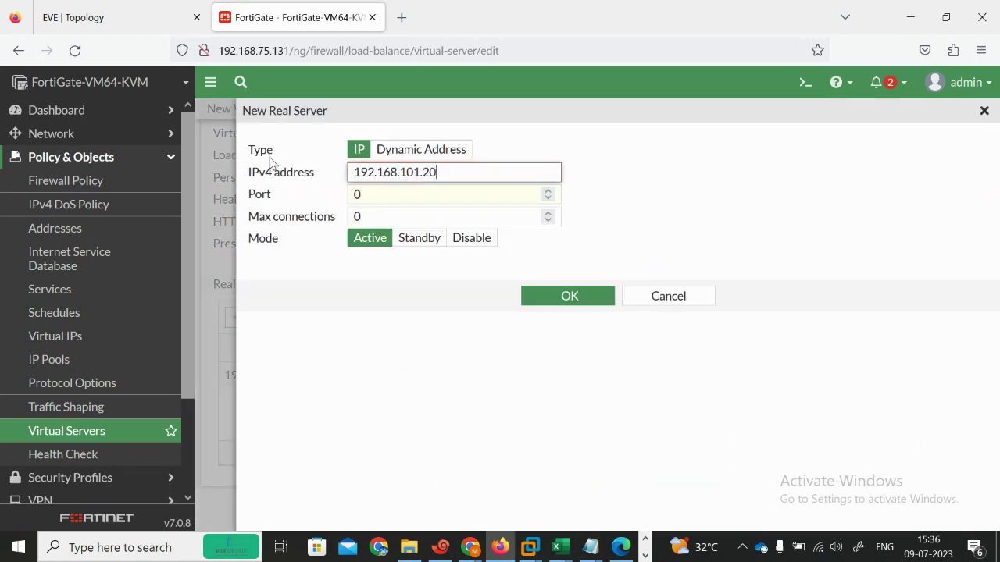
pyautogui.press('Tab')
pyautogui.write('80')
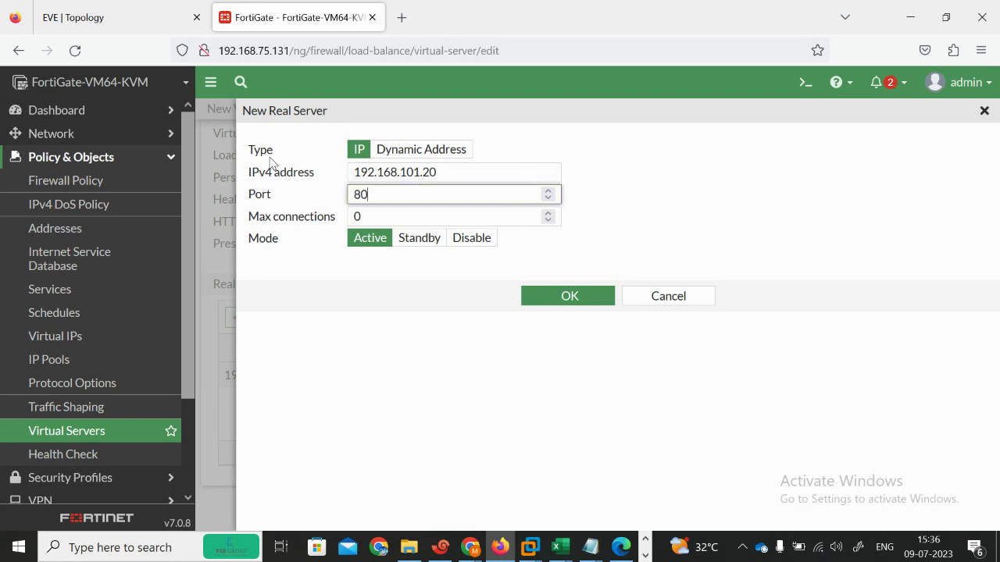
pyautogui.hotkey('shift', 'Tab')
pyautogui.hotkey('ctrl', 'c')
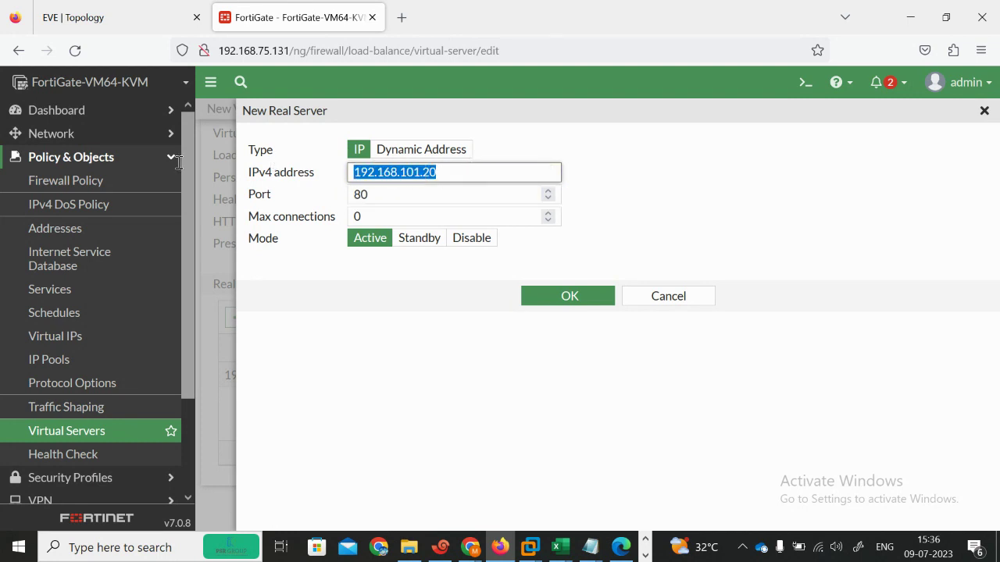
pyautogui.click(547, 301)
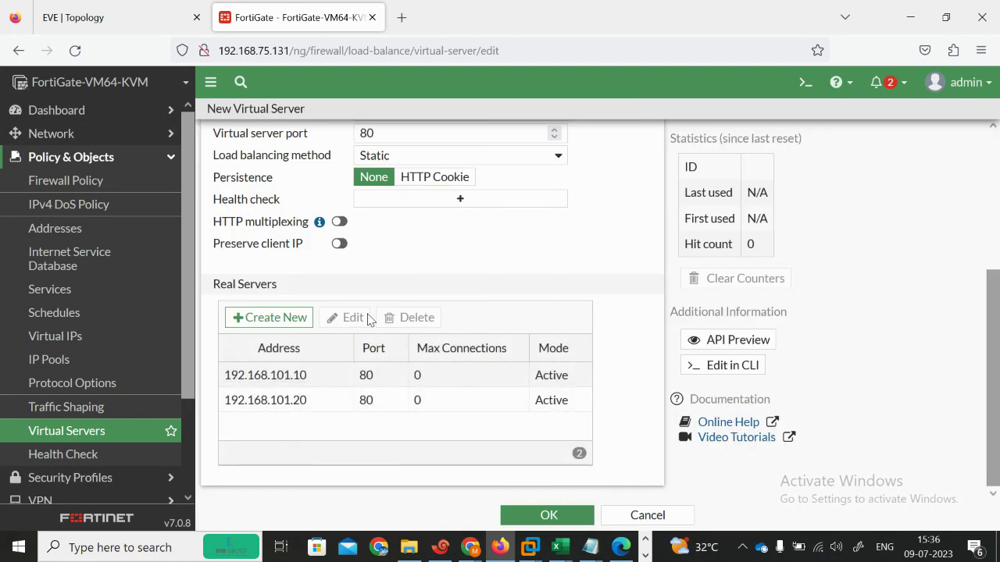
# Step: Add real server 192.168.101.30 on port 80
pyautogui.click(289, 319)
pyautogui.click(403, 180)
pyautogui.hotkey('ctrl', 'a')
pyautogui.hotkey('ctrl', 'v')
pyautogui.press('BackSpace')
pyautogui.press('BackSpace')
pyautogui.write('30')
pyautogui.press('Tab')
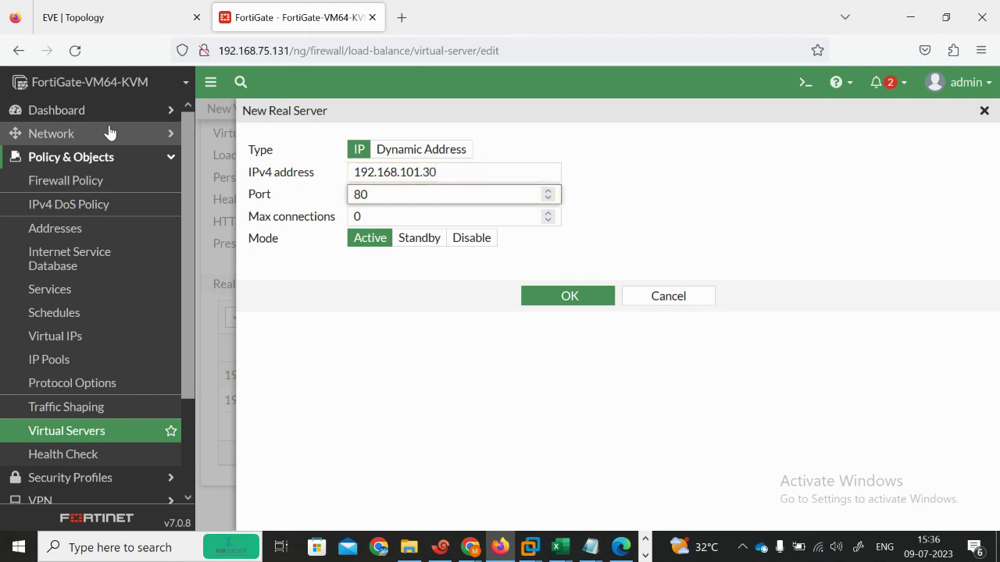
pyautogui.click(551, 304)
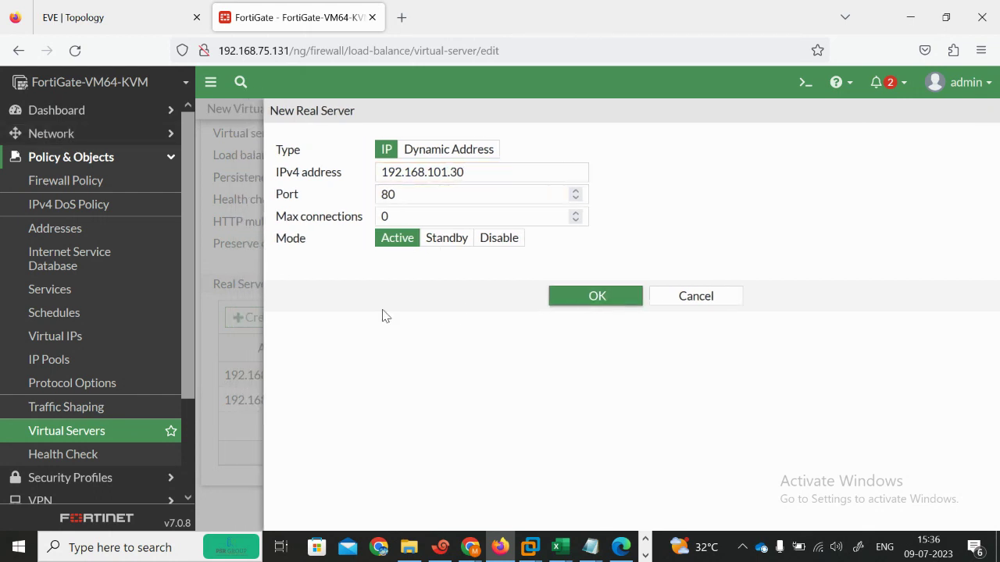
# Step: Add real server 192.168.101.40 on port 40
pyautogui.click(254, 319)
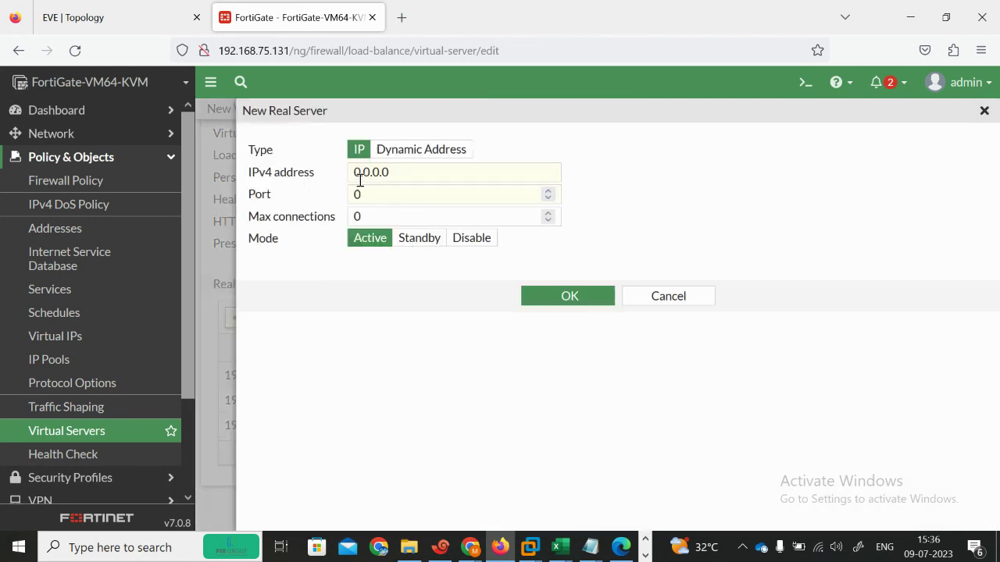
pyautogui.tripleClick(407, 175)
pyautogui.write('192.168.101.20')
pyautogui.press('BackSpace')
pyautogui.write('40')
pyautogui.press('Tab')
pyautogui.press('Tab')
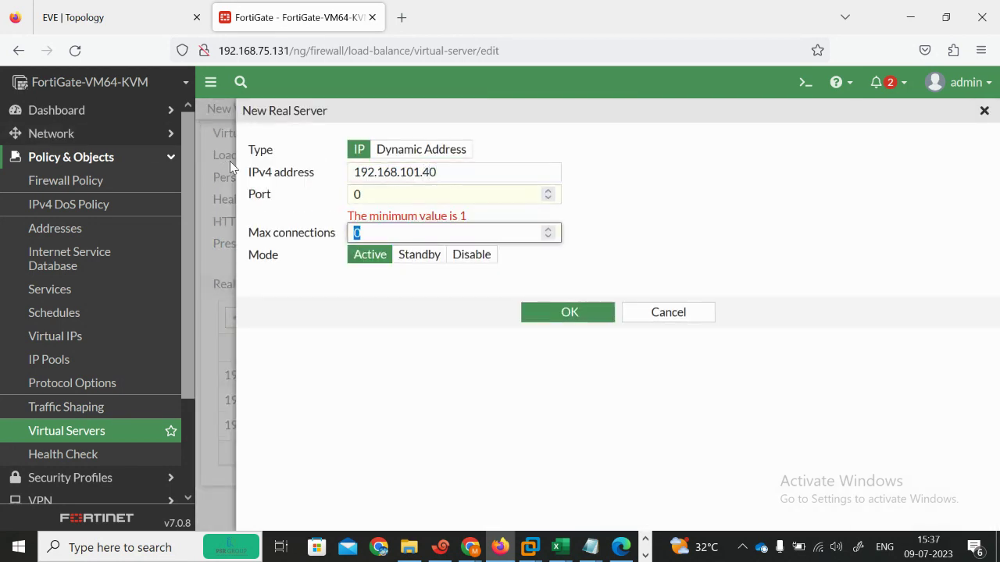
pyautogui.hotkey('shift', 'Tab')
pyautogui.write('40')
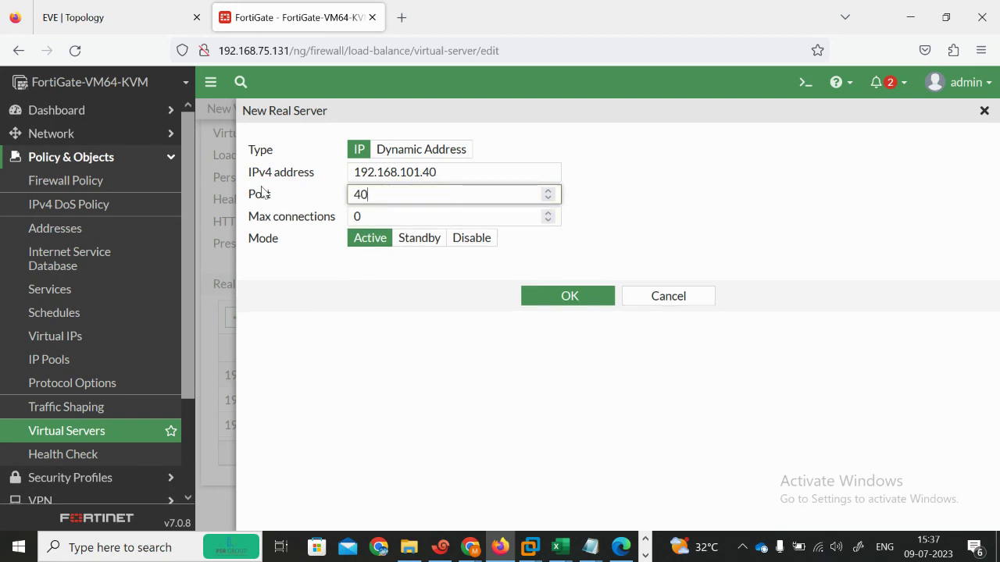
pyautogui.click(564, 300)
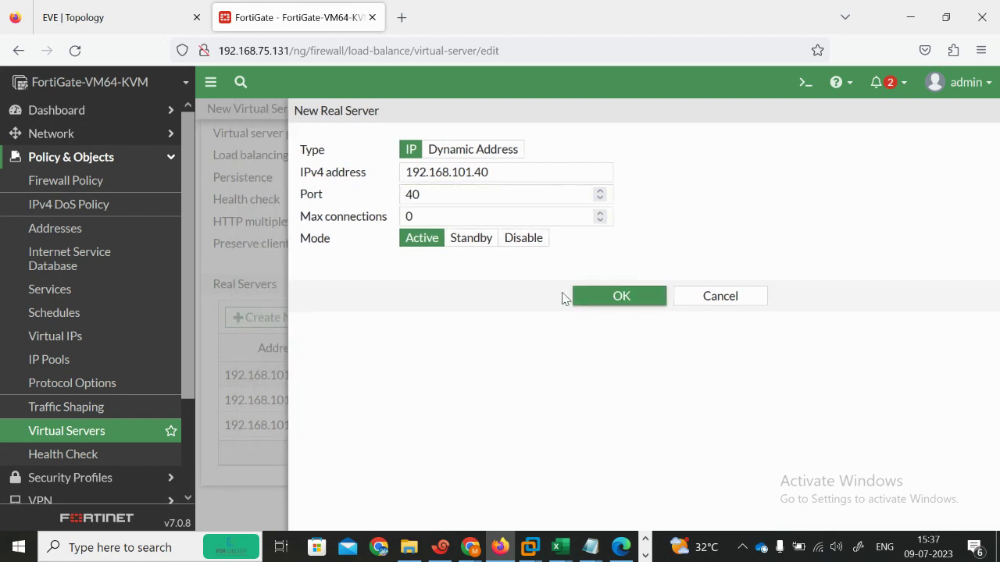
pyautogui.scroll(5, 386, 275)
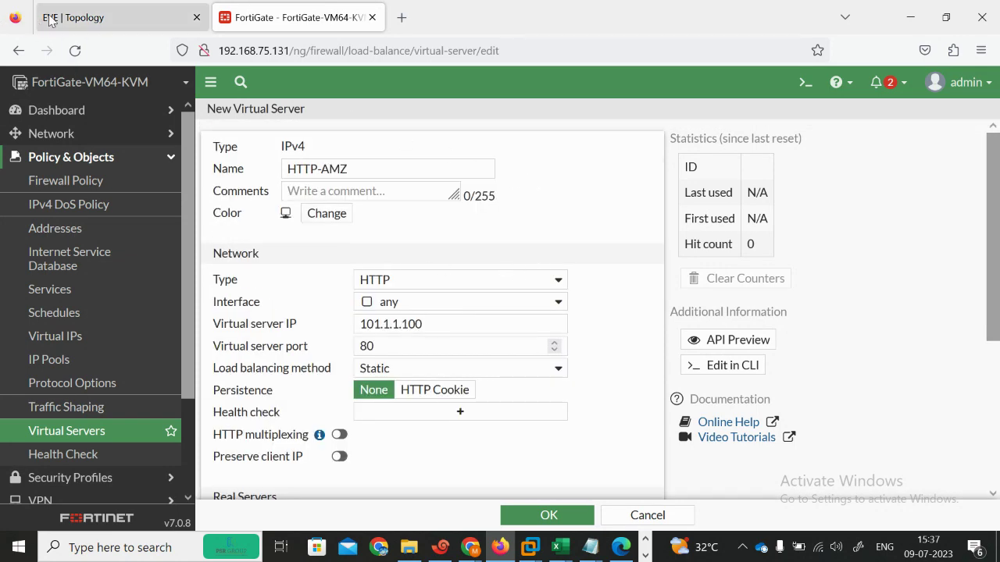
pyautogui.click(168, 17)
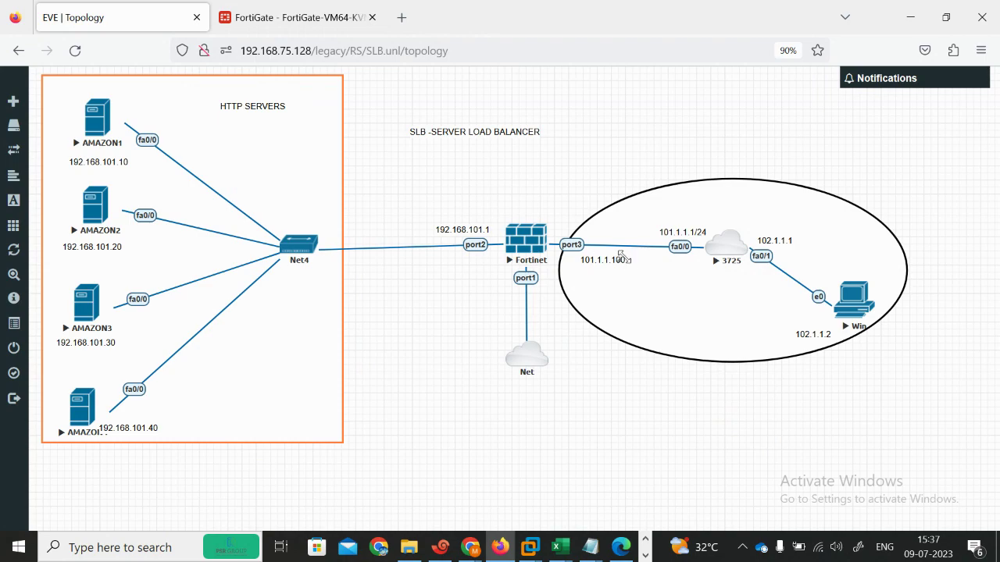
pyautogui.click(322, 18)
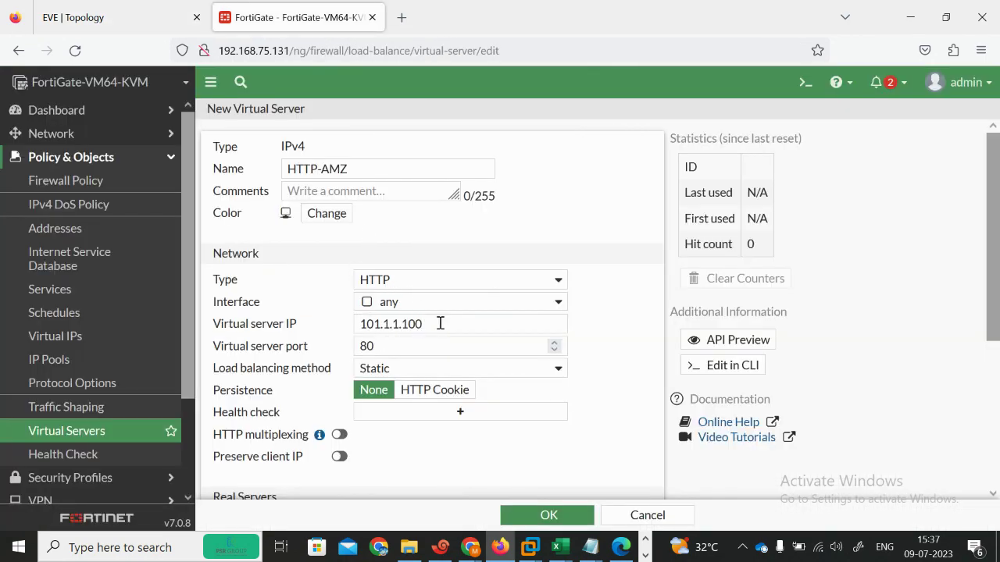
pyautogui.scroll(-3, 439, 323)
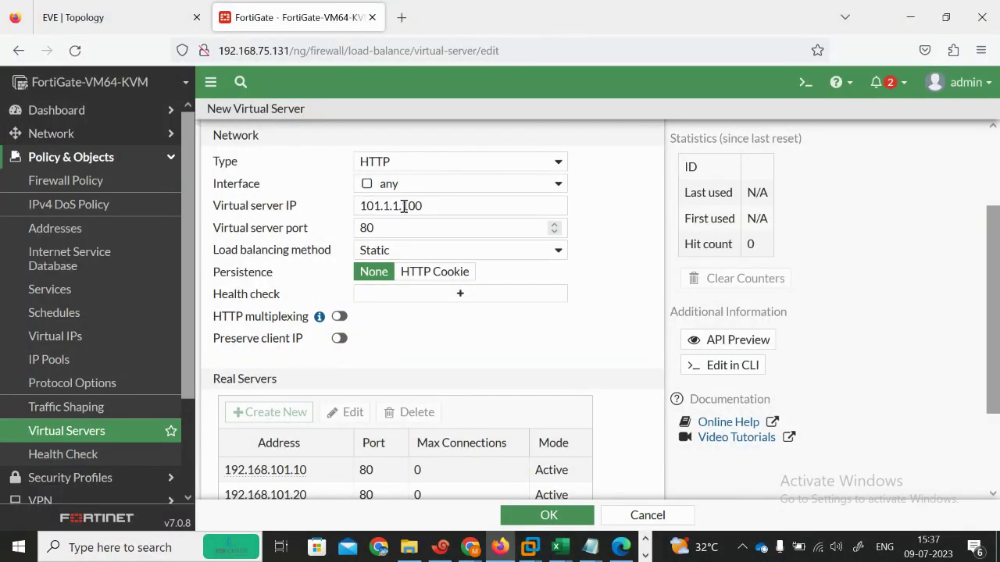
pyautogui.scroll(-3, 997, 313)
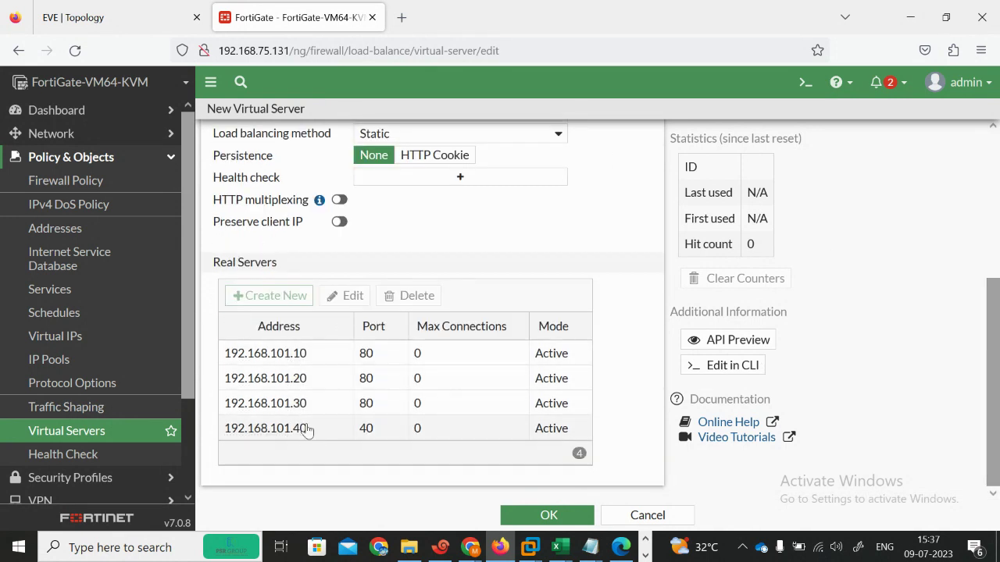
pyautogui.click(65, 6)
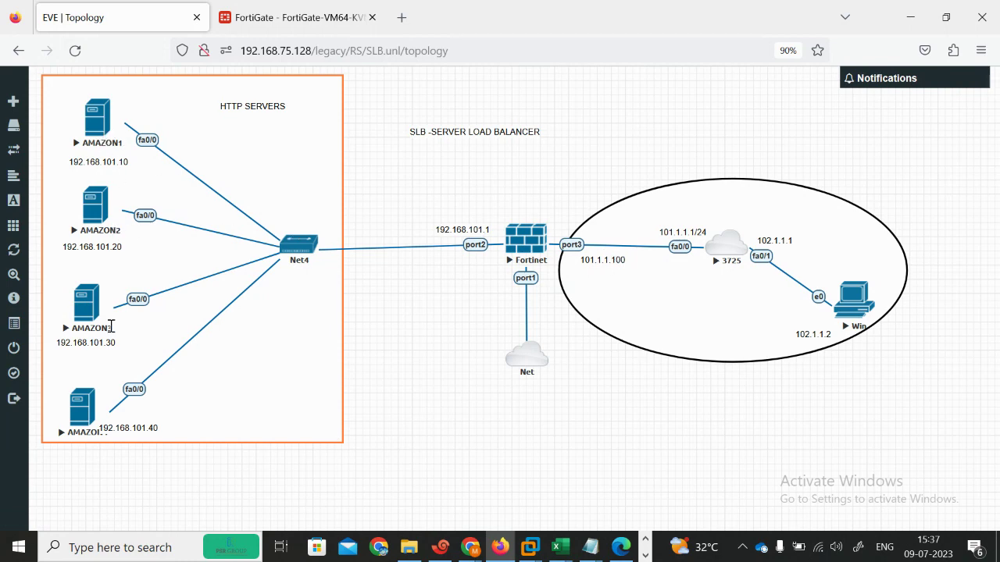
pyautogui.click(296, 18)
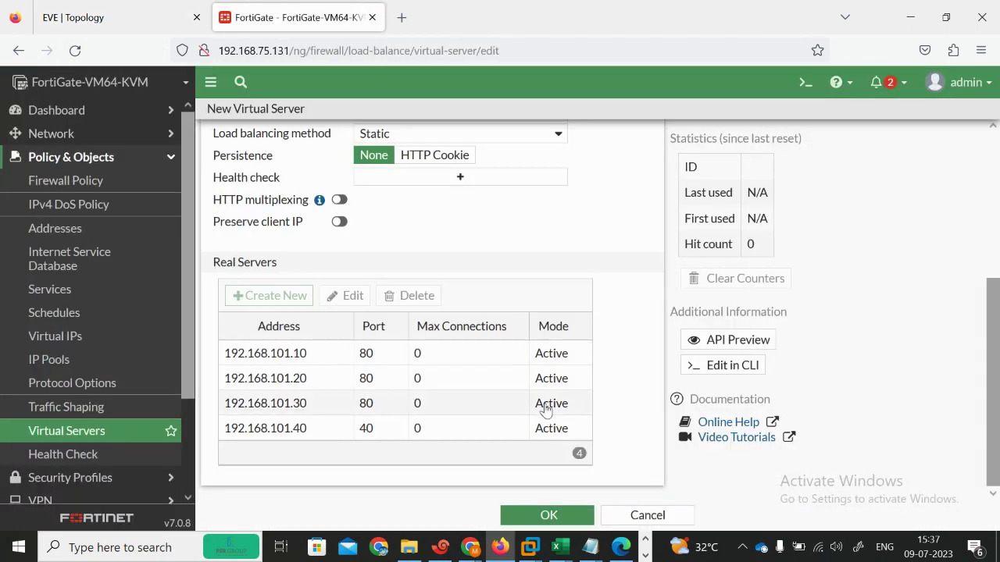
pyautogui.scroll(5, 997, 316)
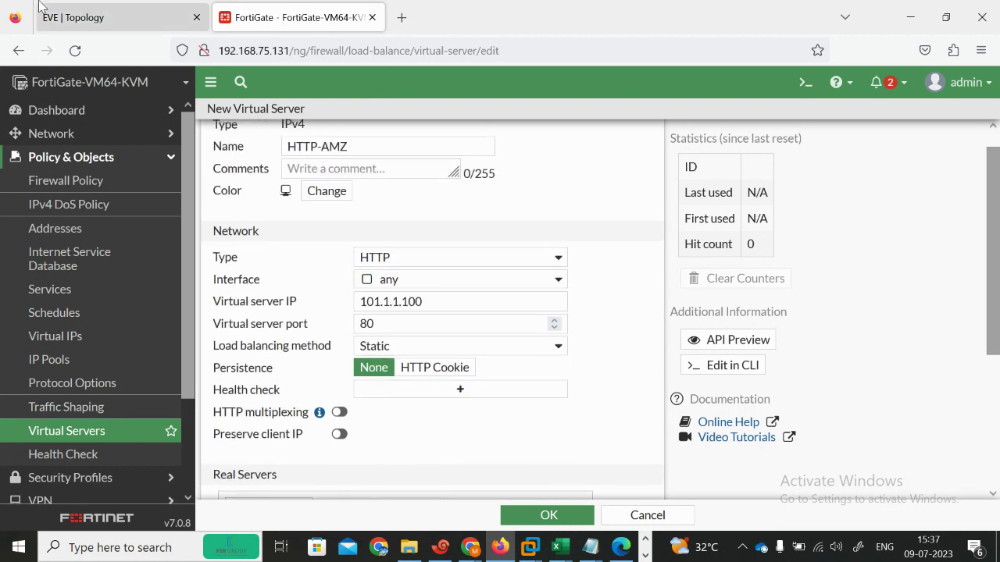
pyautogui.click(94, 17)
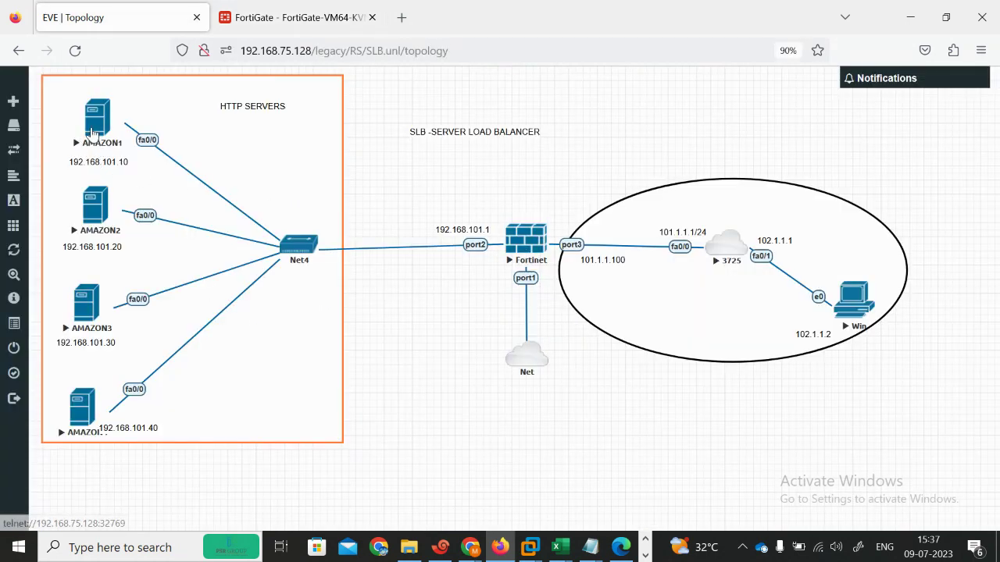
pyautogui.click(307, 10)
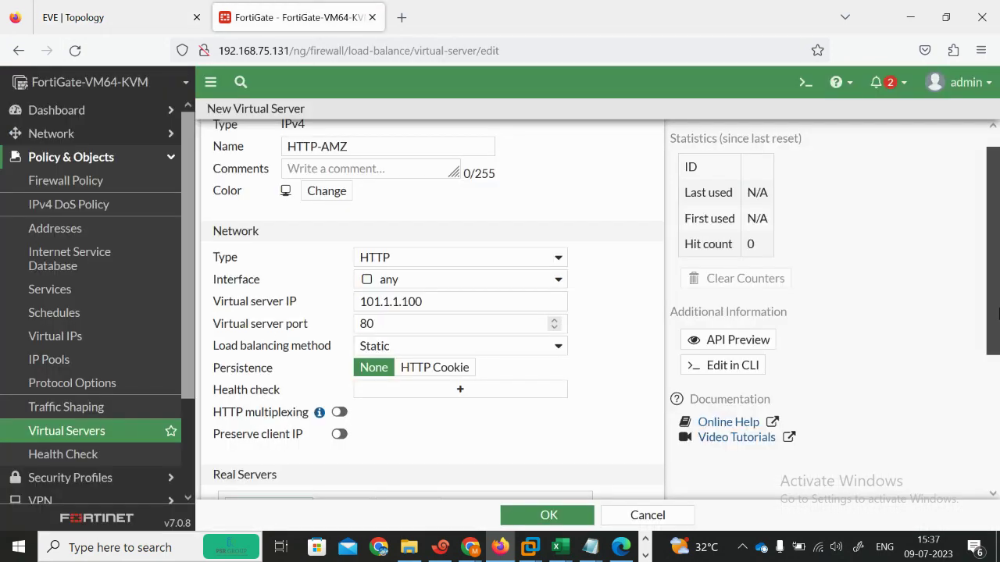
pyautogui.scroll(-2, 375, 347)
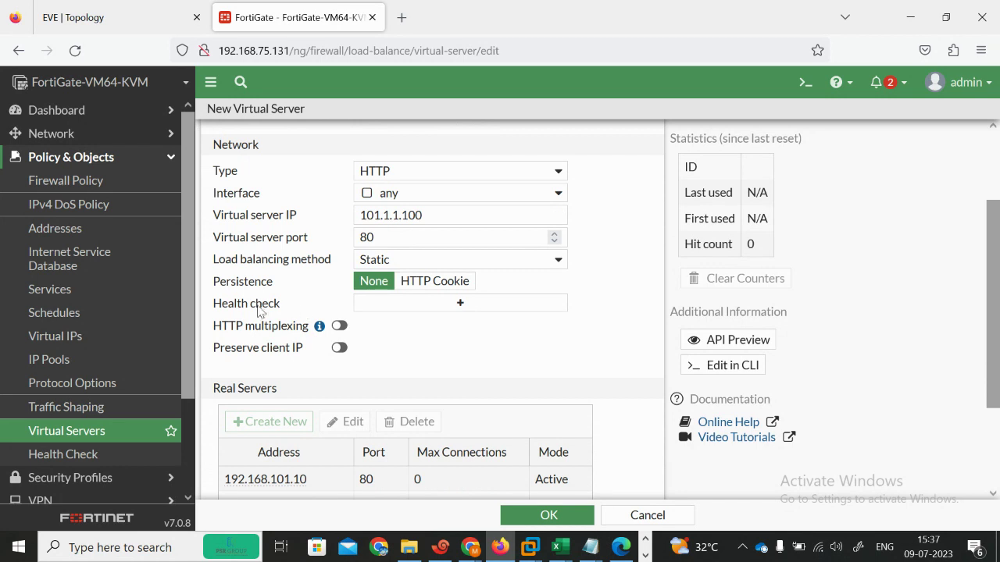
# Step: Create a new ICMP ping health check monitor with an interval of 5
pyautogui.click(462, 304)
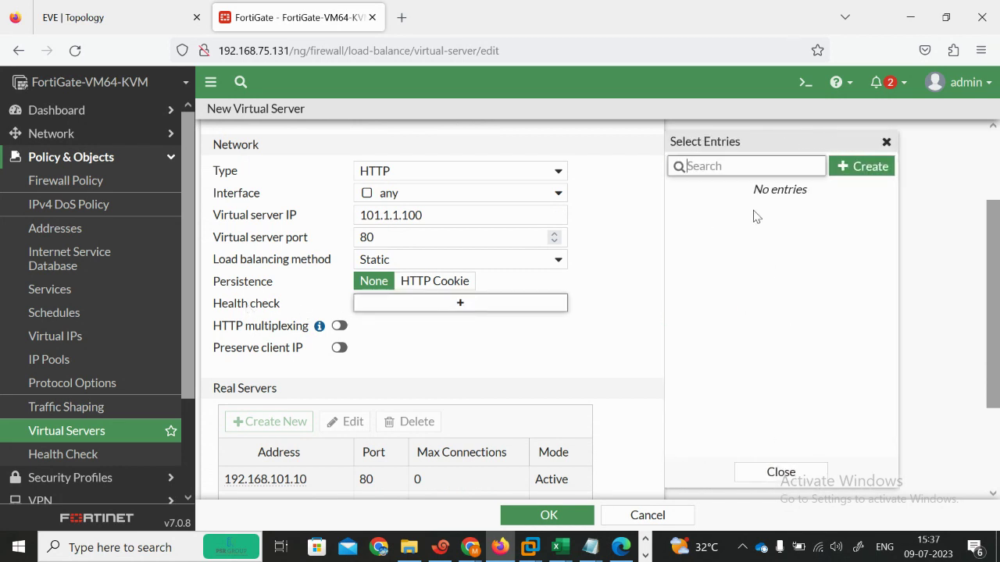
pyautogui.click(858, 168)
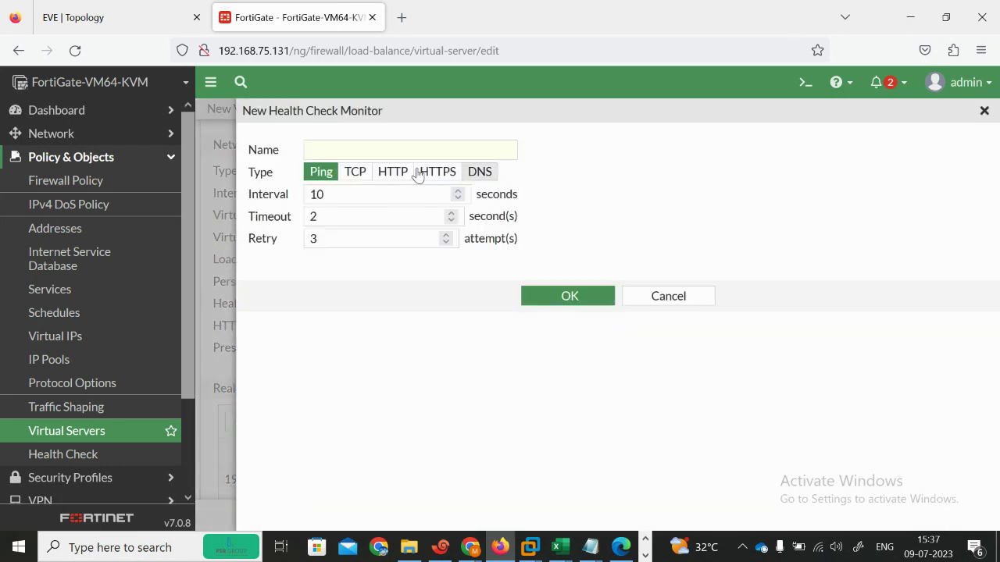
pyautogui.doubleClick(361, 194)
pyautogui.write('5')
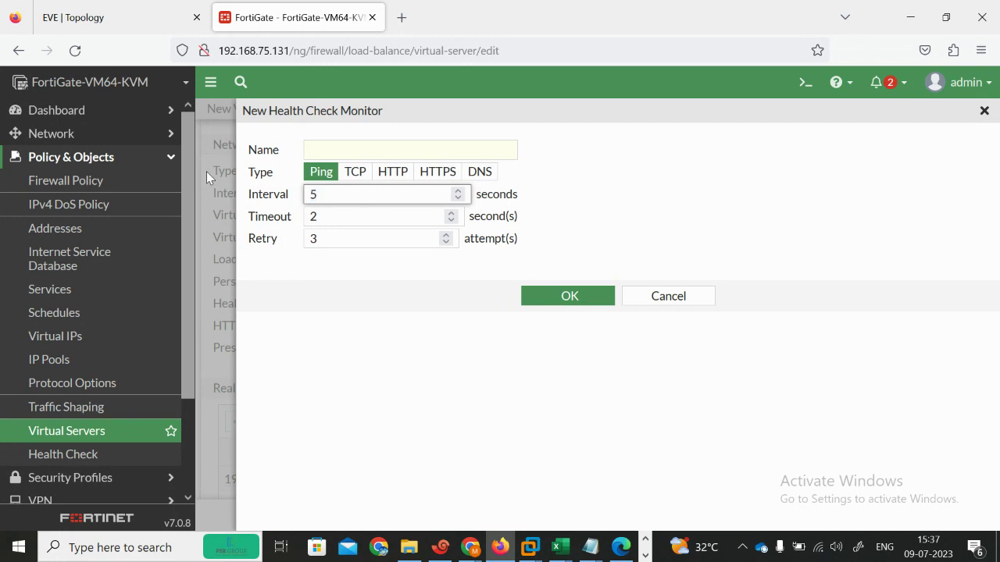
pyautogui.click(317, 151)
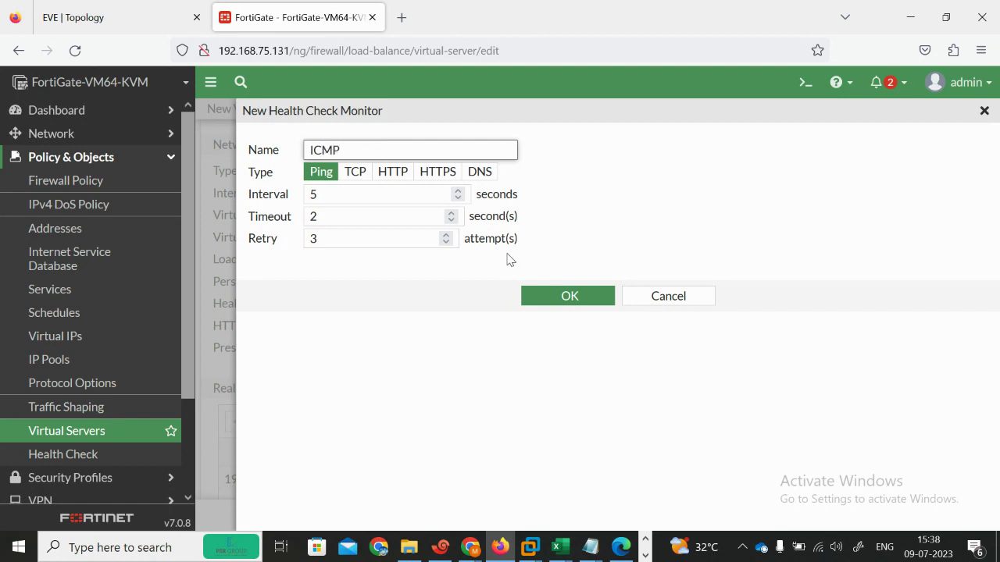
pyautogui.click(569, 303)
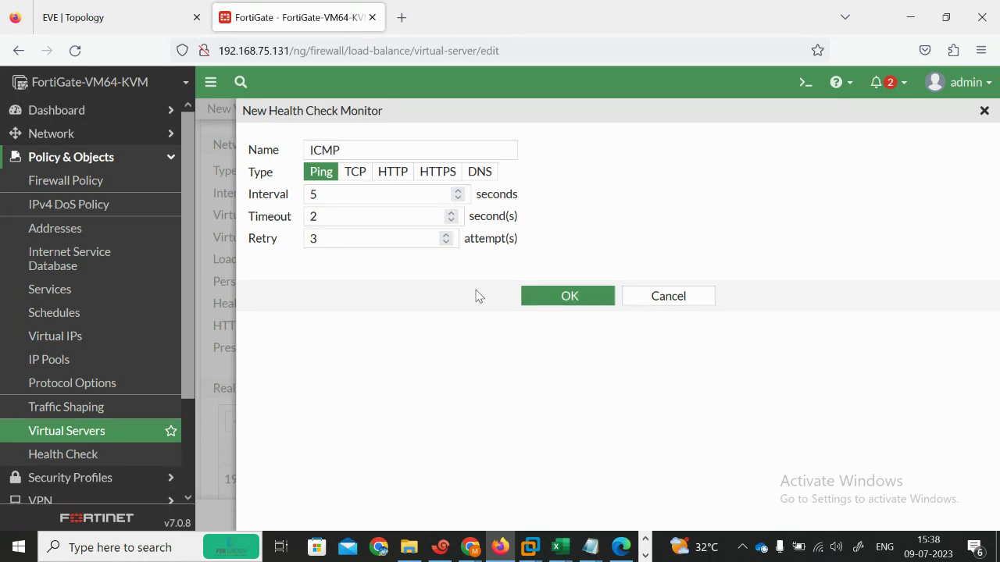
pyautogui.click(567, 304)
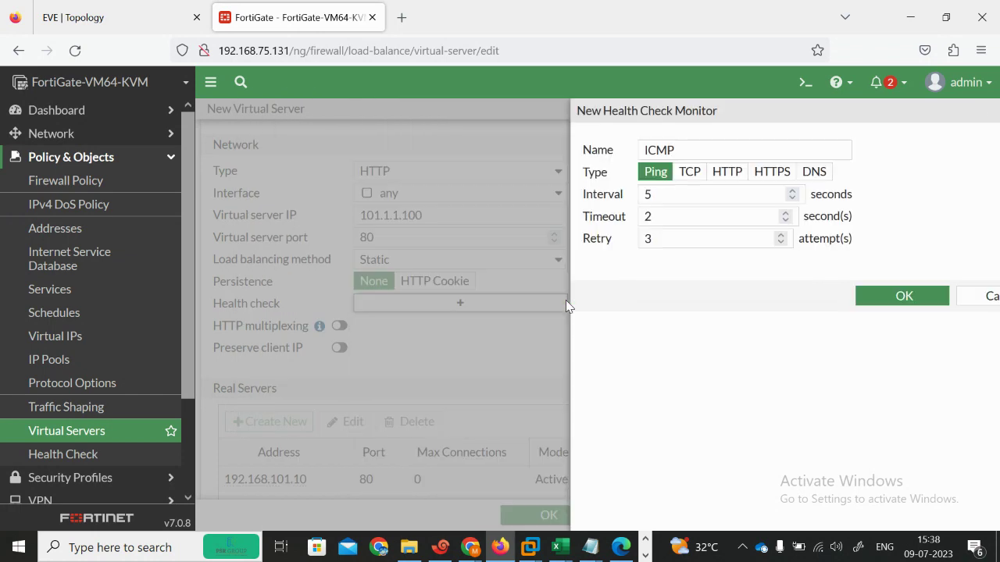
# Step: Attach the ICMP health check, save HTTP-AMZ, and open the Firewall Policy list
pyautogui.click(692, 209)
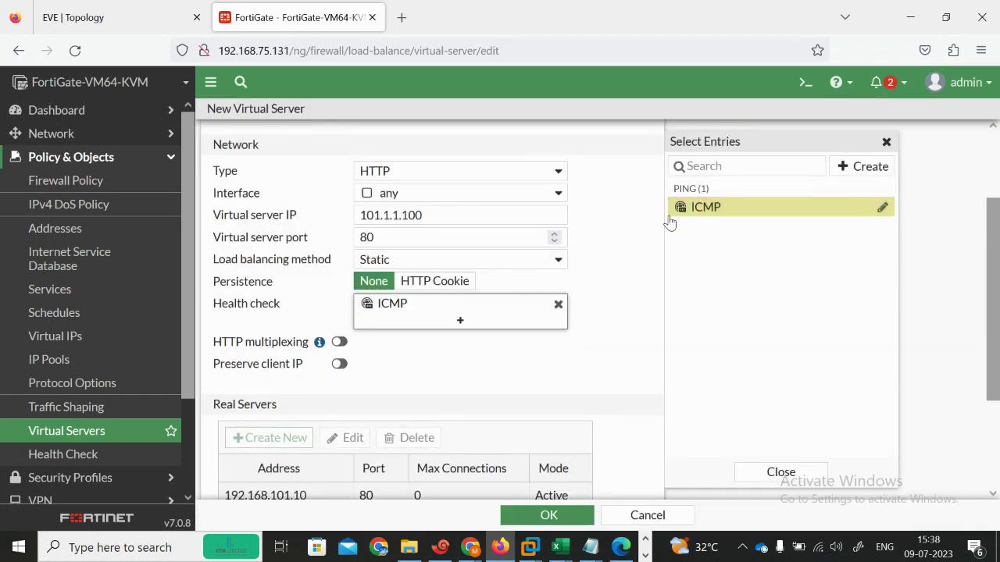
pyautogui.click(606, 334)
pyautogui.scroll(-2, 606, 334)
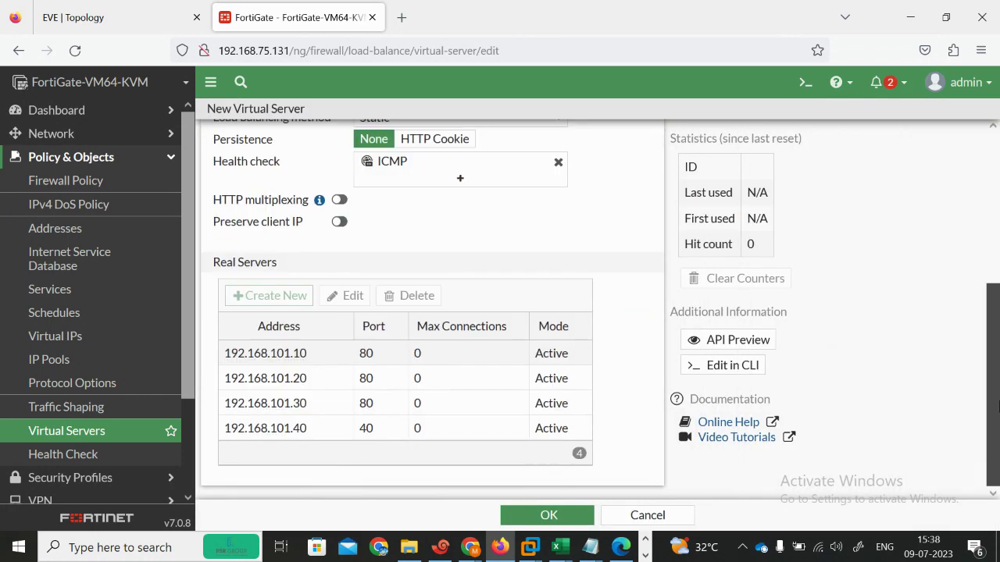
pyautogui.click(546, 516)
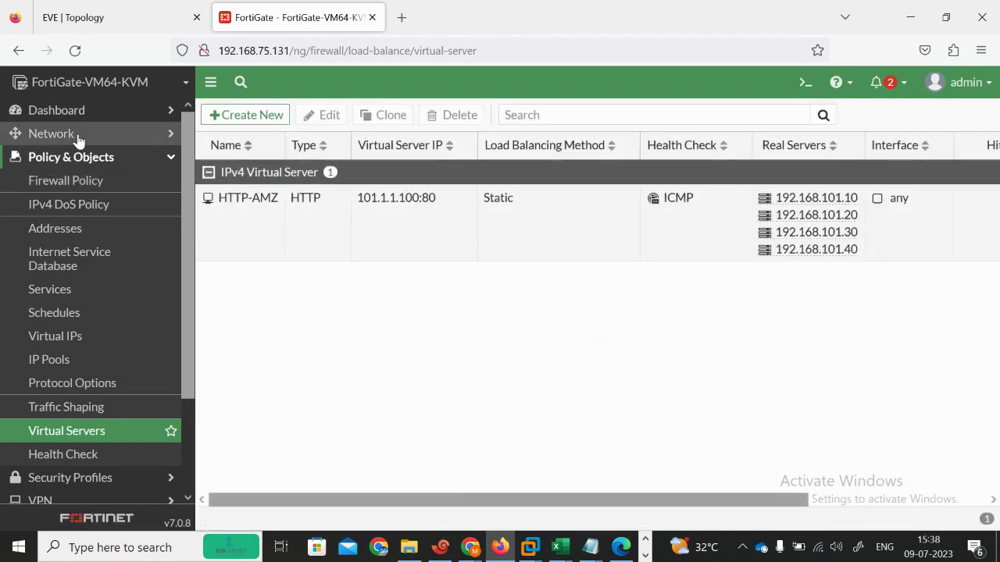
pyautogui.click(80, 181)
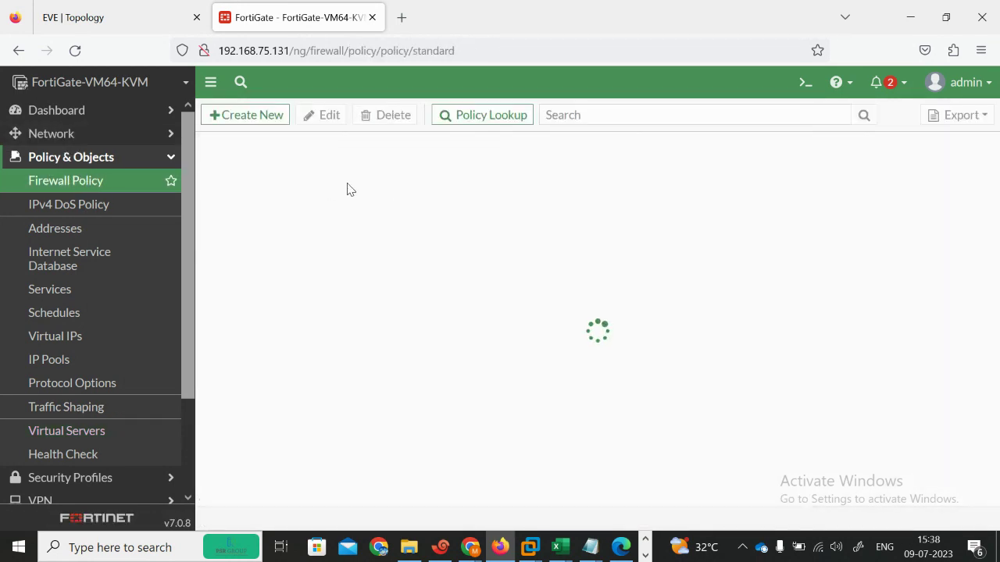
# Step: Start a new policy with proxy-based inspection and HTTP-AMZ as the destination
pyautogui.click(240, 121)
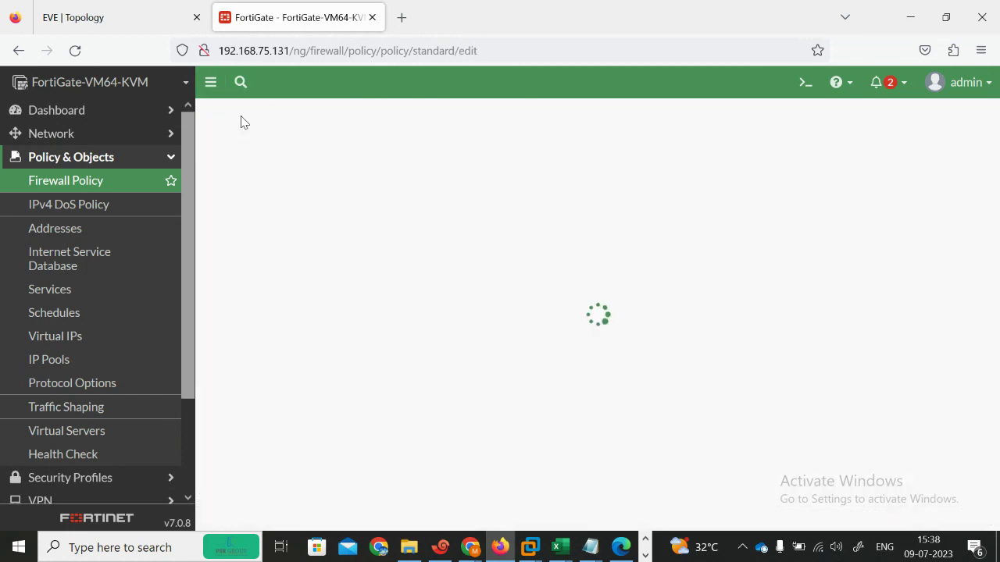
pyautogui.scroll(-3, 996, 178)
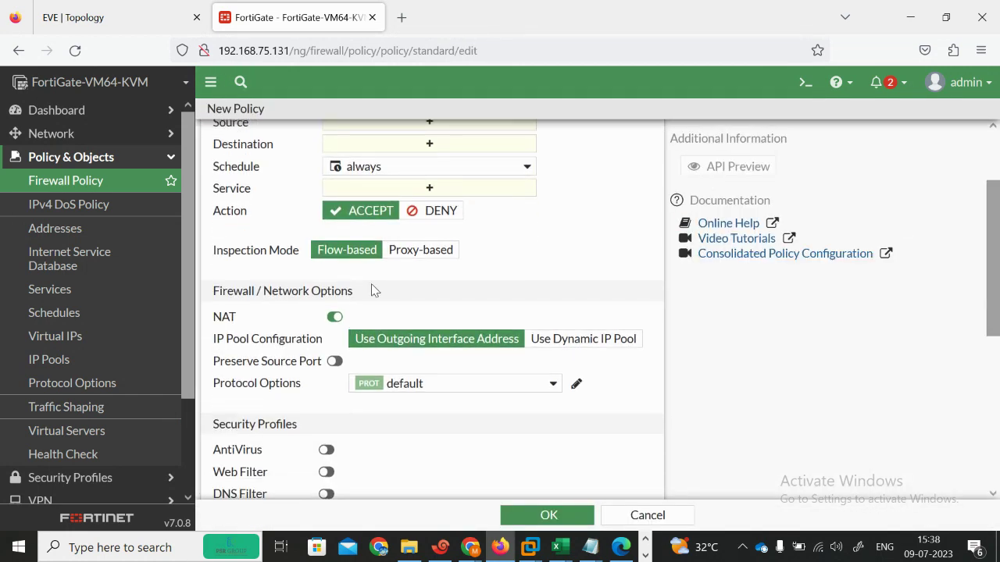
pyautogui.scroll(3, 472, 243)
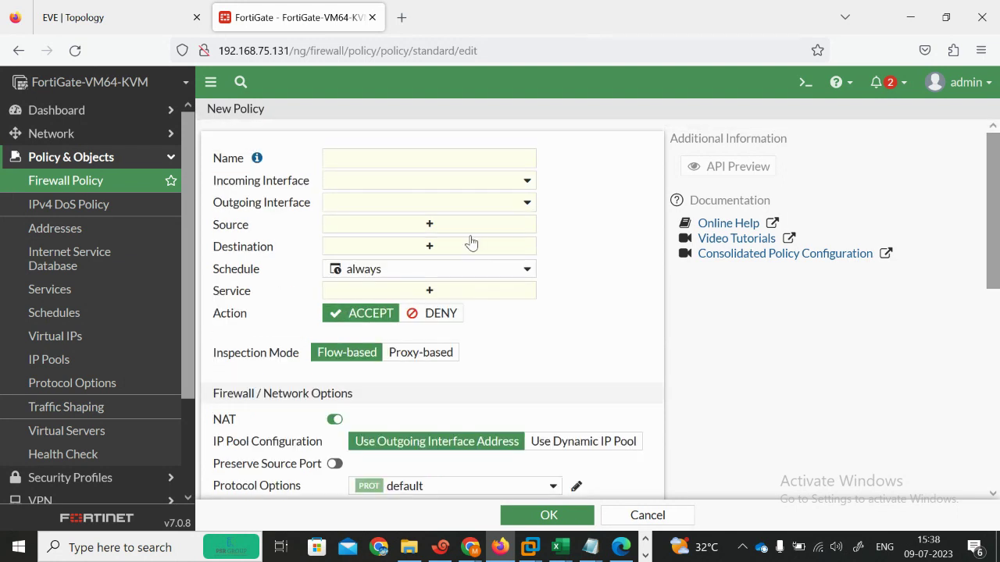
pyautogui.click(417, 249)
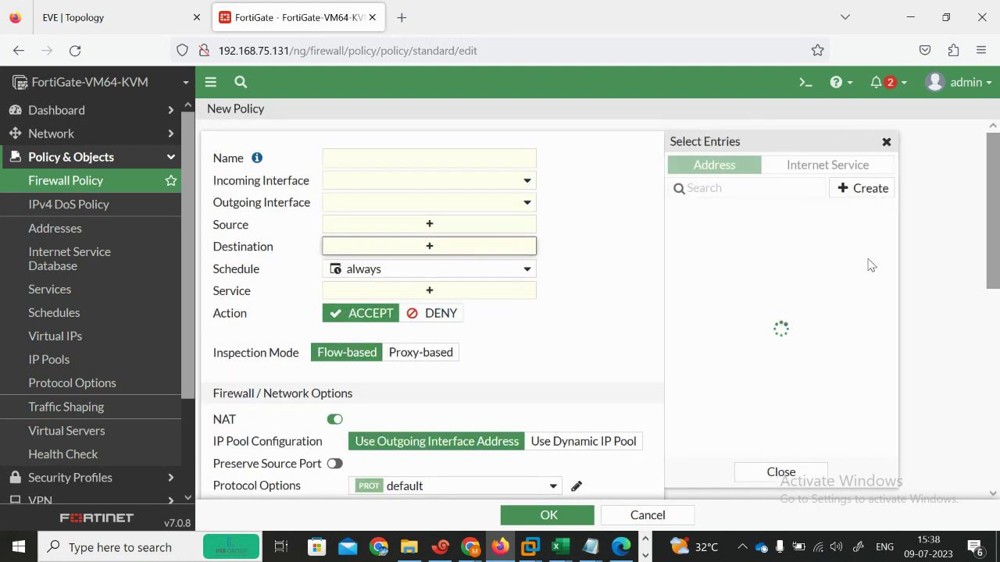
pyautogui.scroll(-1, 890, 352)
pyautogui.scroll(1, 895, 367)
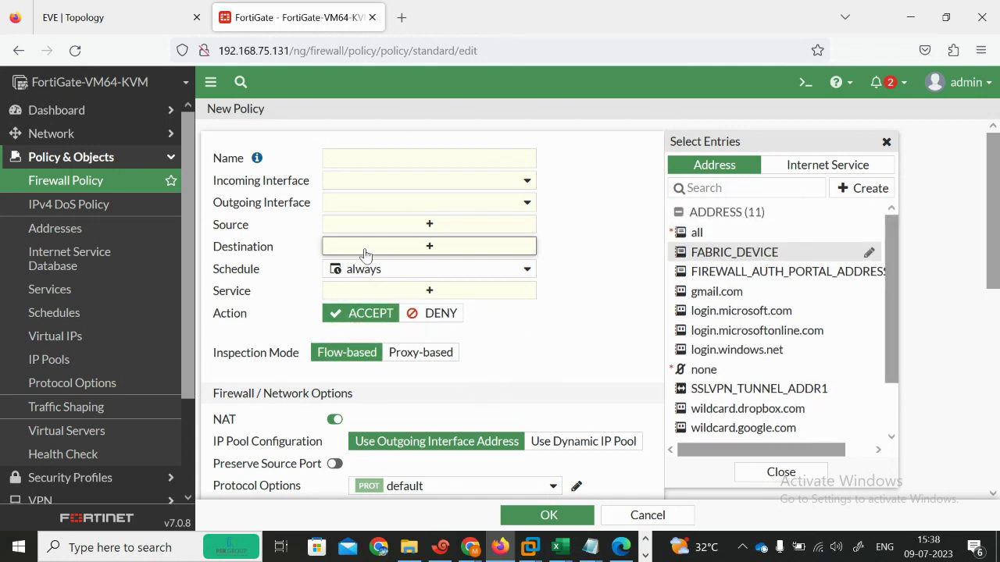
pyautogui.click(563, 353)
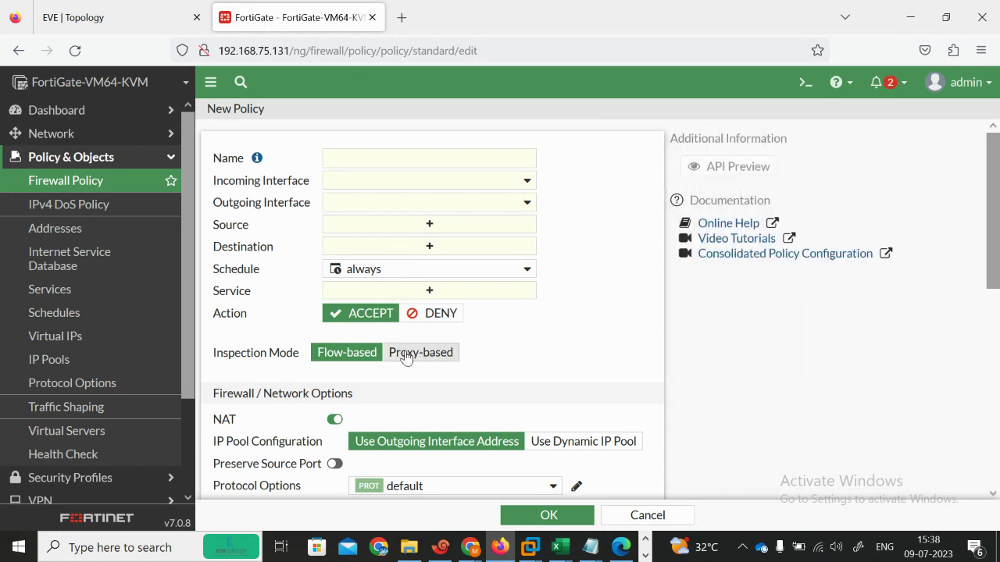
pyautogui.click(408, 352)
pyautogui.click(378, 251)
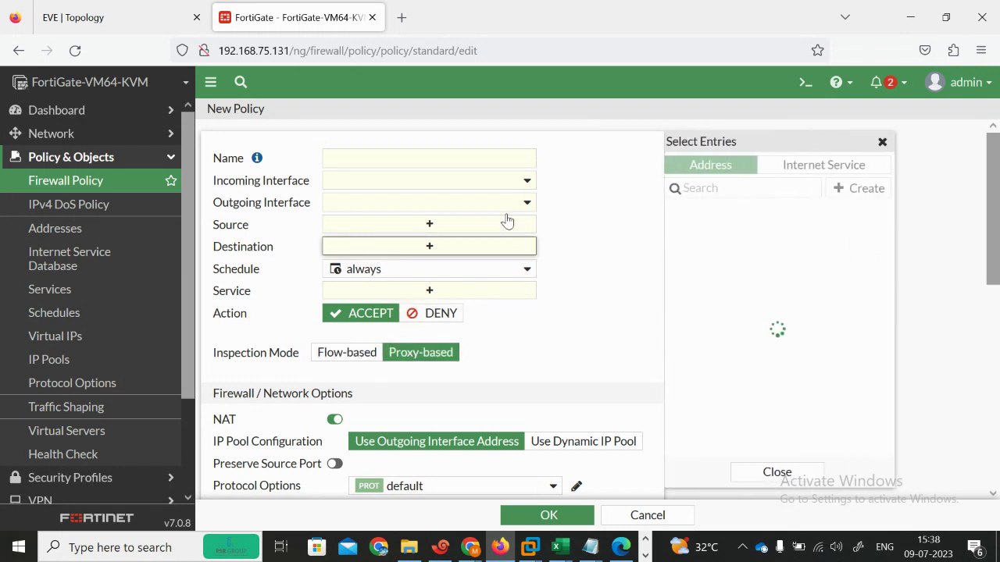
pyautogui.scroll(-3, 895, 361)
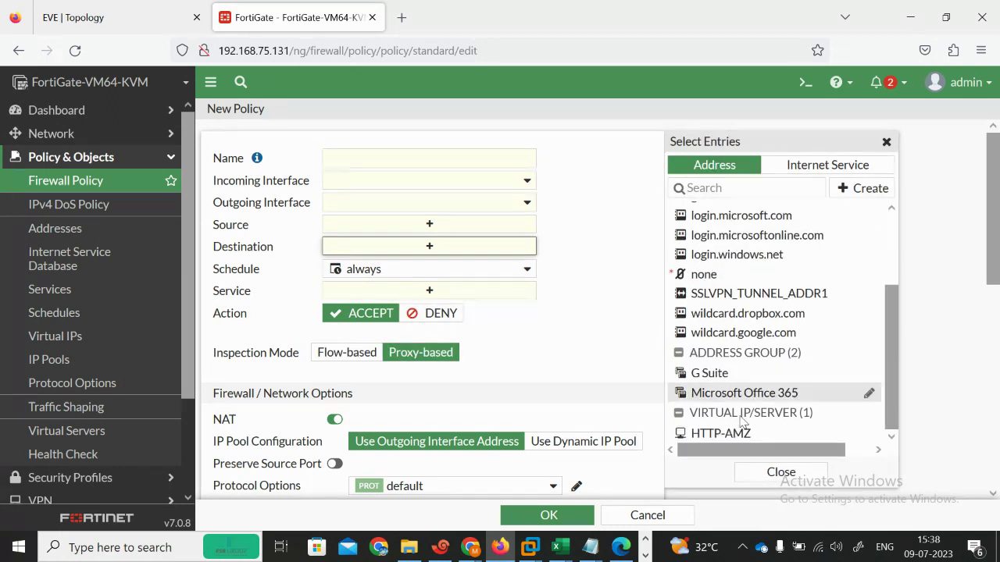
pyautogui.click(740, 439)
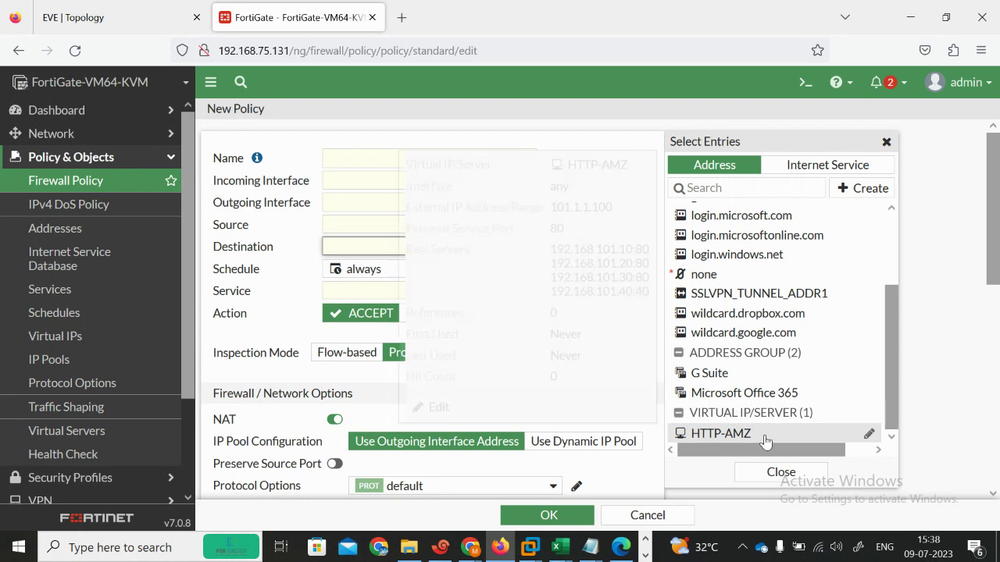
# Step: Name the policy SERVERS, with incoming port3, outgoing port2 and source all
pyautogui.click(343, 157)
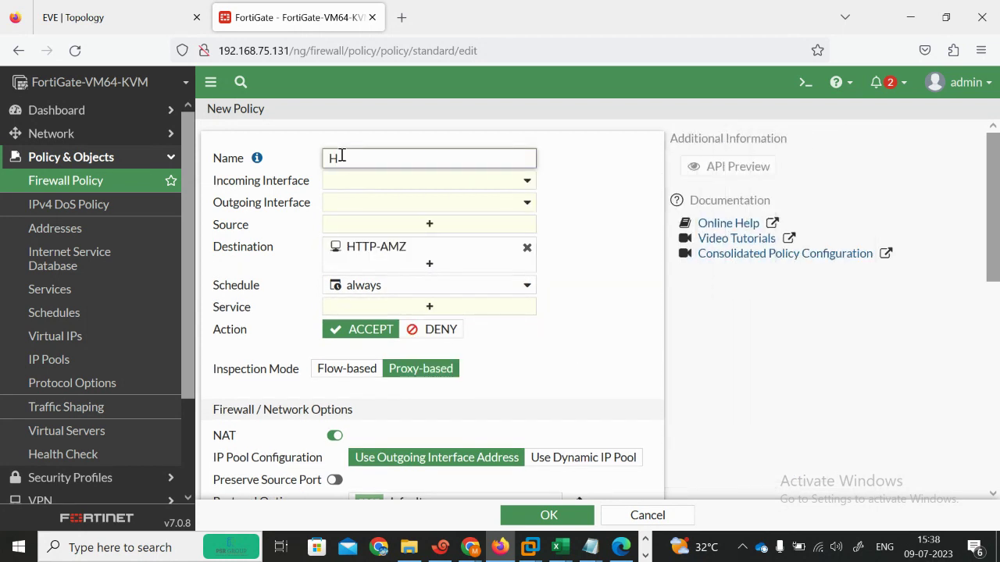
pyautogui.write('SERVERS')
pyautogui.click(487, 185)
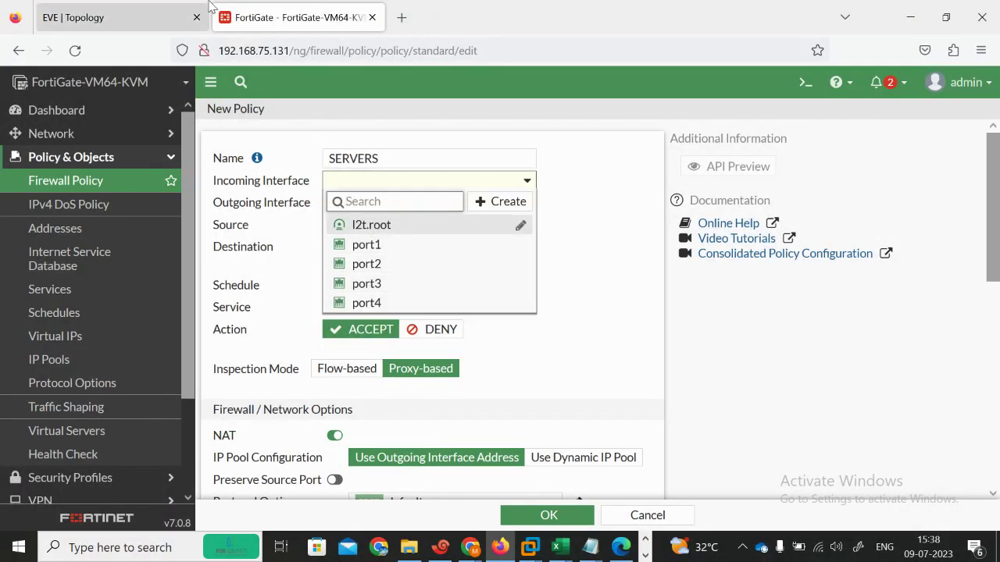
pyautogui.click(134, 16)
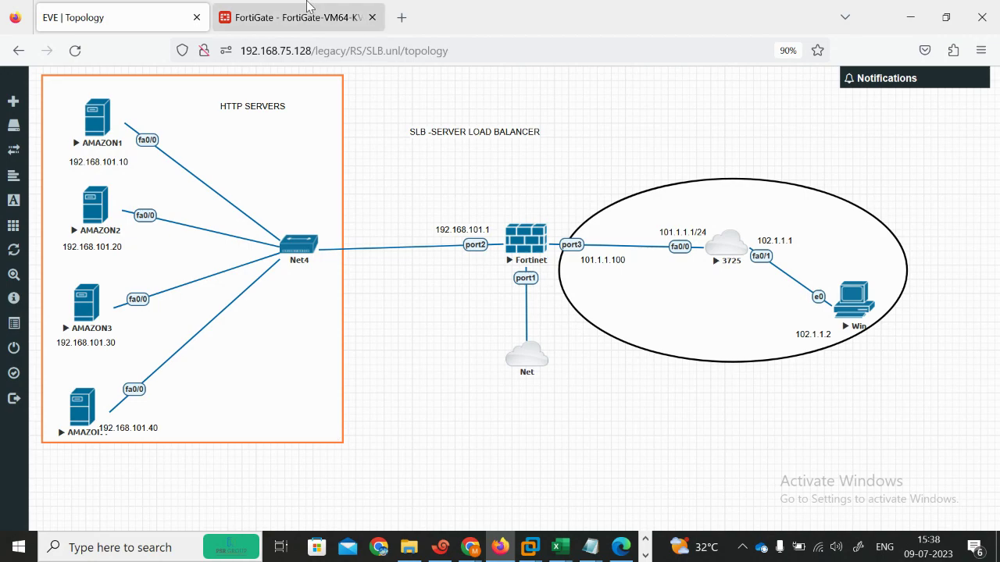
pyautogui.click(297, 17)
pyautogui.click(388, 285)
pyautogui.click(435, 203)
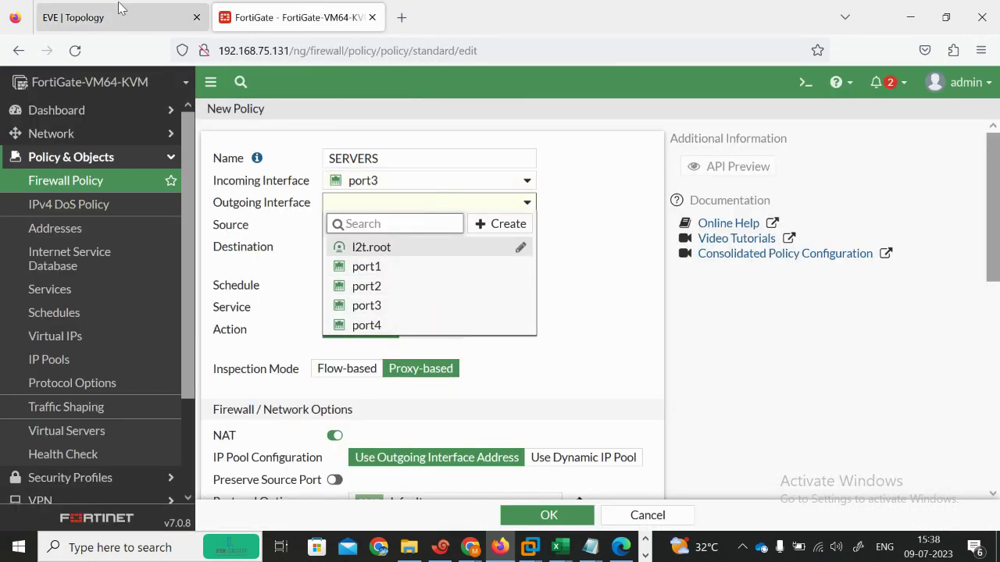
pyautogui.click(119, 11)
pyautogui.click(305, 12)
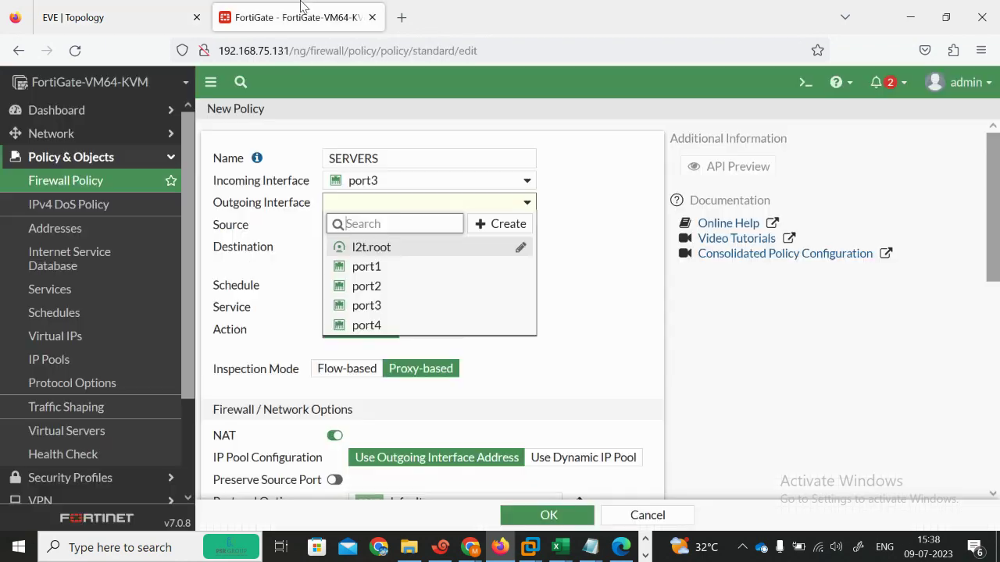
pyautogui.click(405, 287)
pyautogui.click(430, 226)
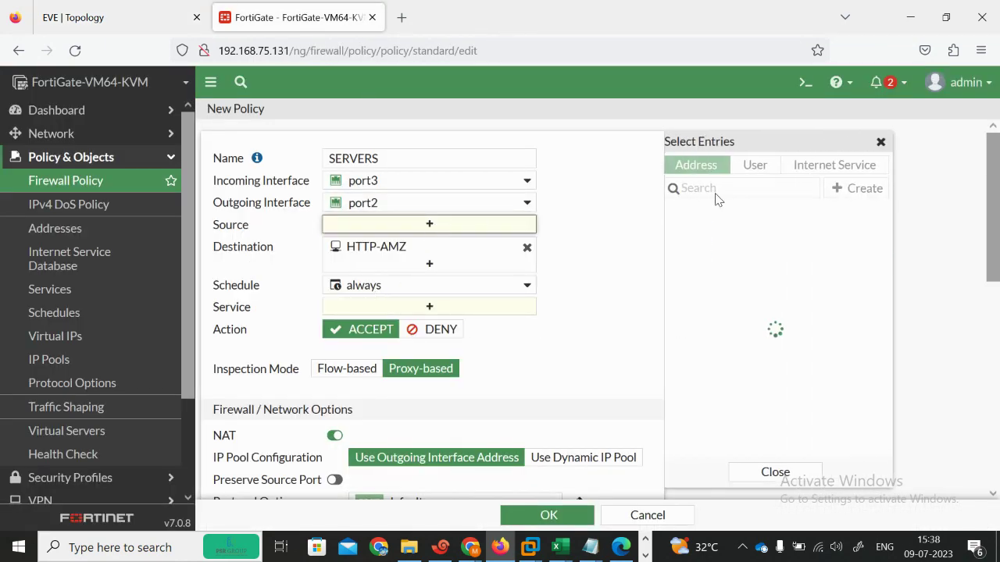
pyautogui.click(707, 233)
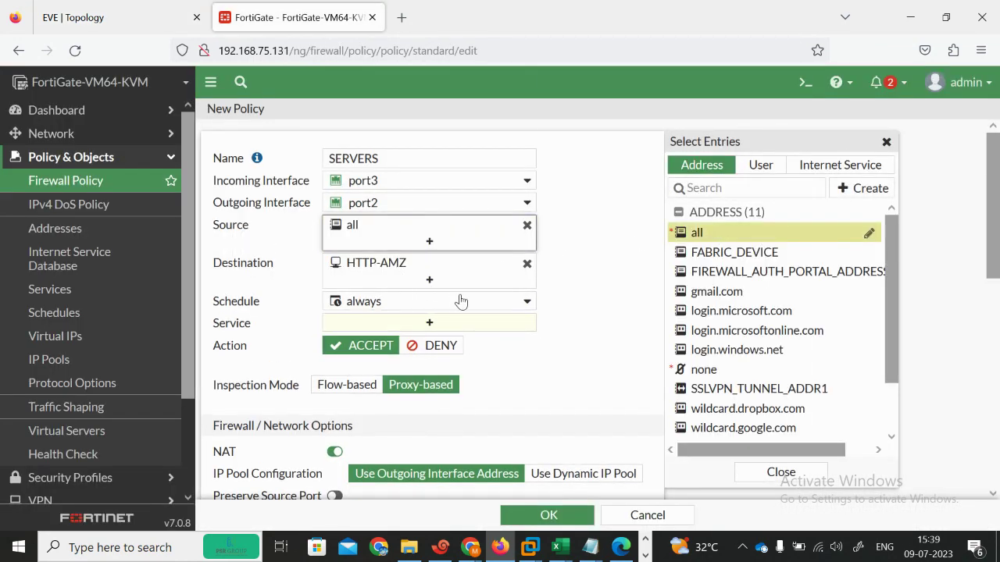
pyautogui.click(113, 17)
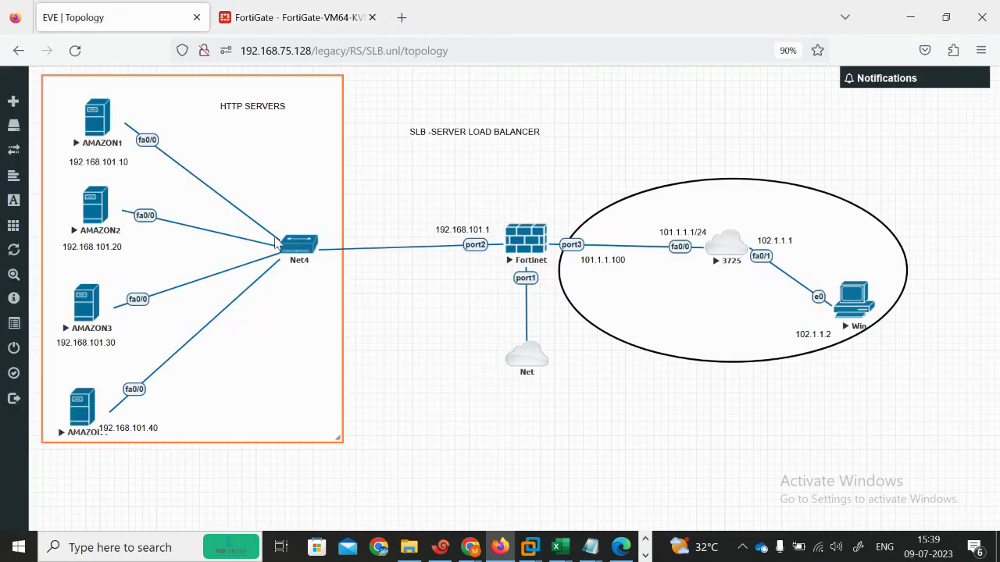
pyautogui.click(294, 11)
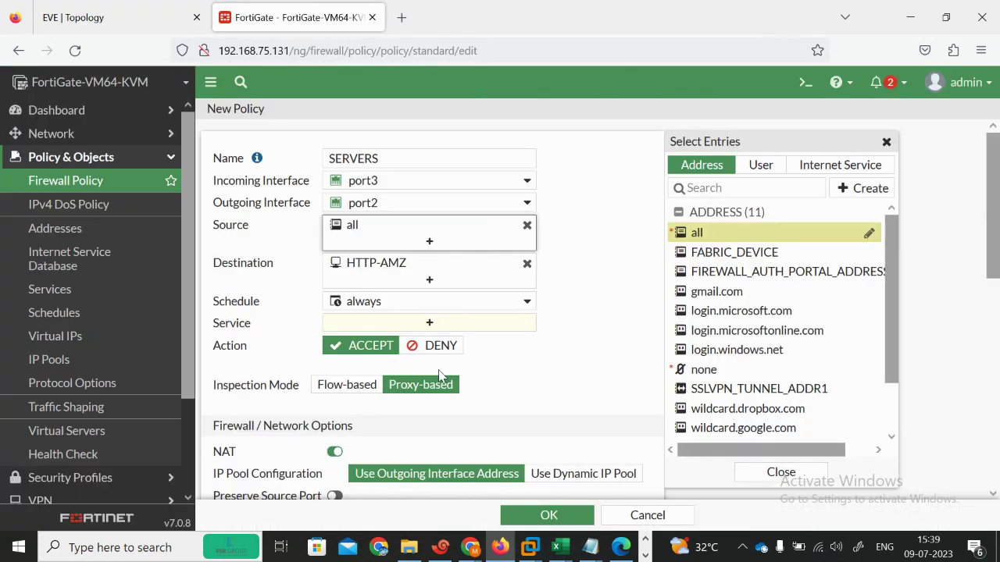
# Step: Set the service to HTTP, disable NAT, and save the SERVERS policy
pyautogui.click(385, 328)
pyautogui.click(734, 230)
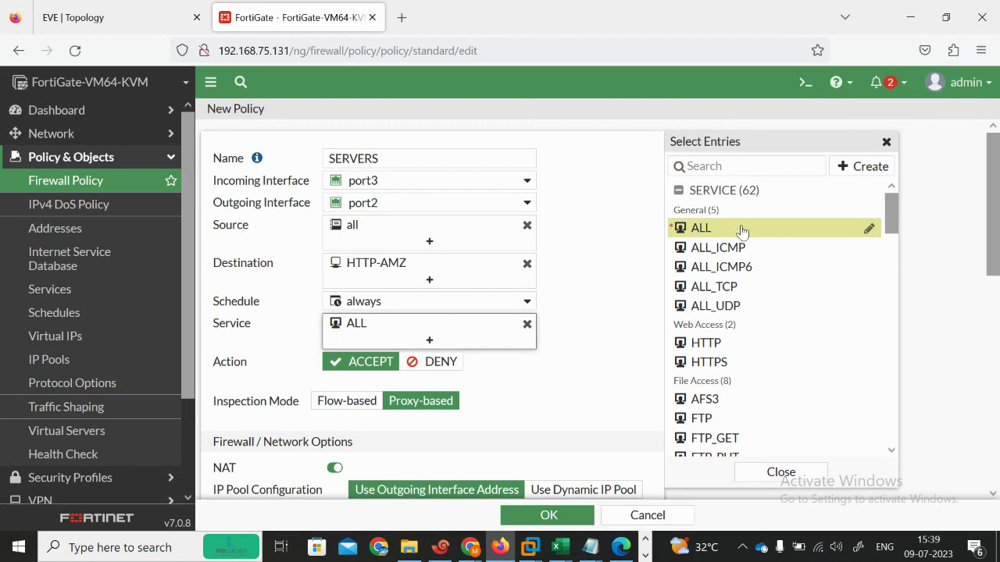
pyautogui.click(705, 166)
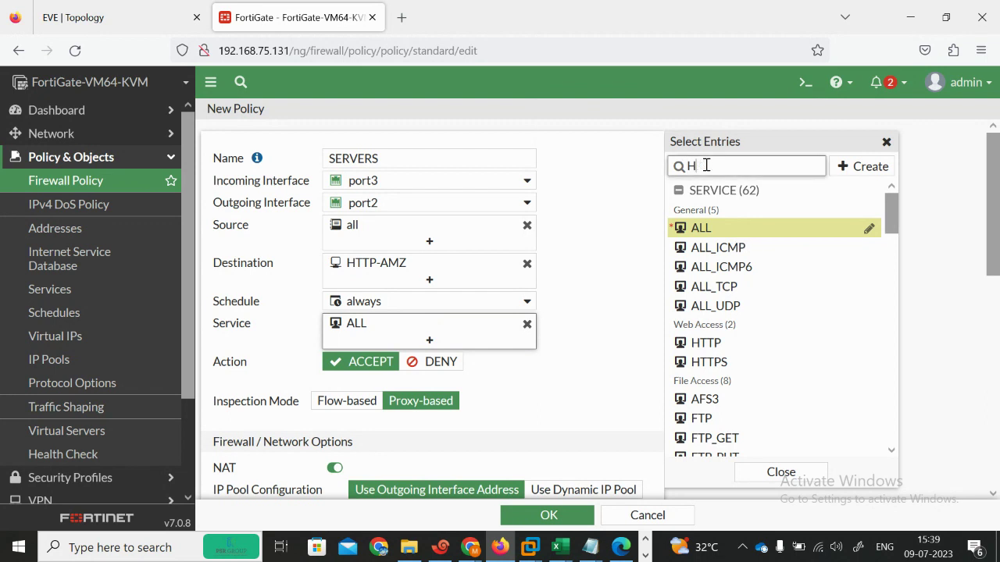
pyautogui.click(703, 228)
pyautogui.click(598, 381)
pyautogui.scroll(-5, 597, 380)
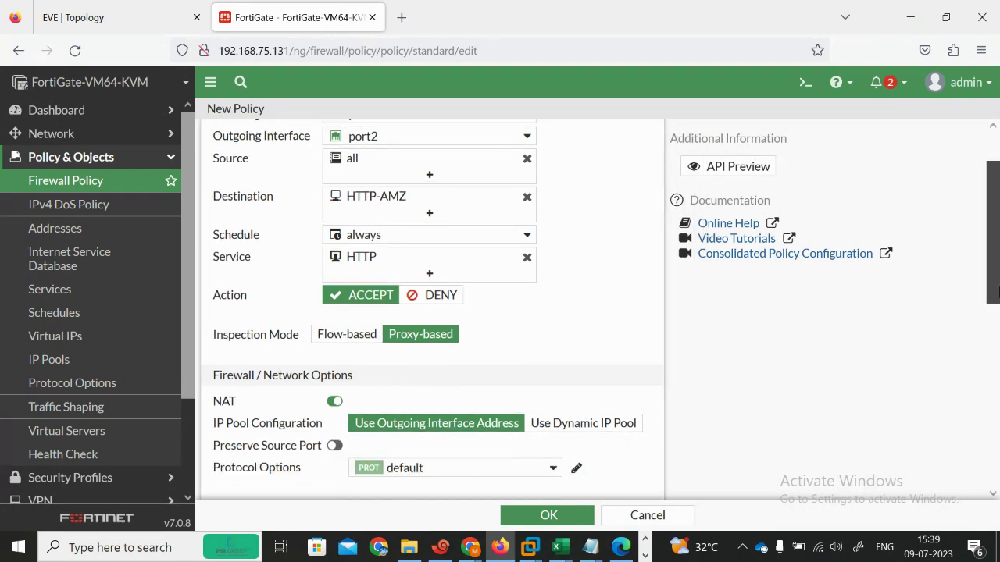
pyautogui.click(332, 146)
pyautogui.moveTo(997, 348); pyautogui.dragTo(996, 401)
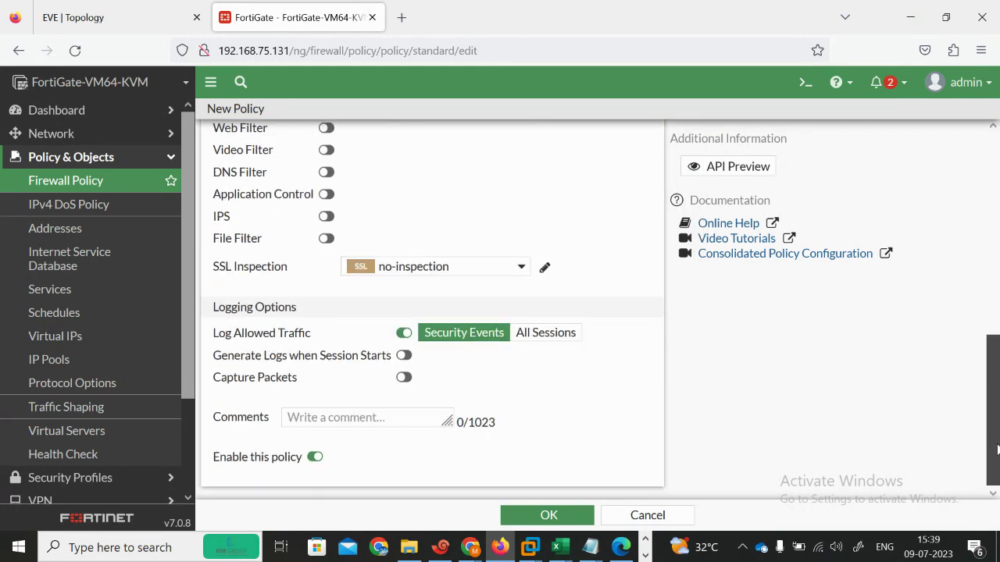
pyautogui.click(548, 517)
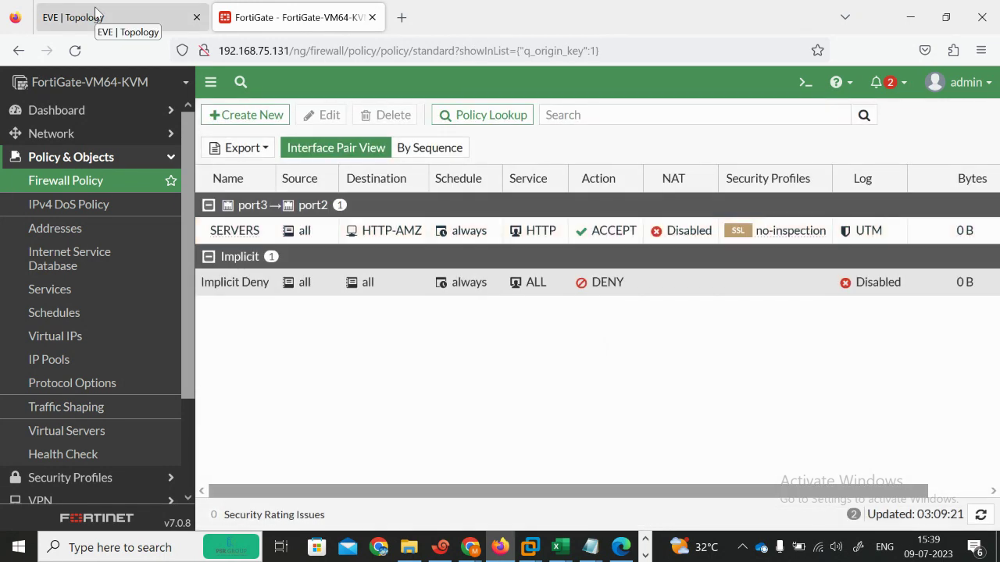
# Step: Bring up the Windows 7 client VM window from the taskbar
pyautogui.click(645, 555)
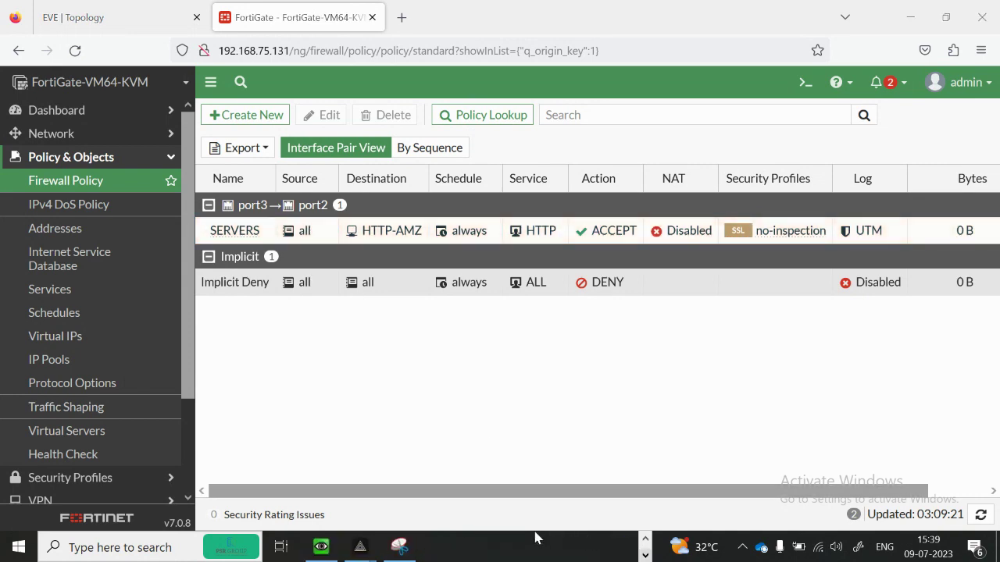
pyautogui.click(320, 549)
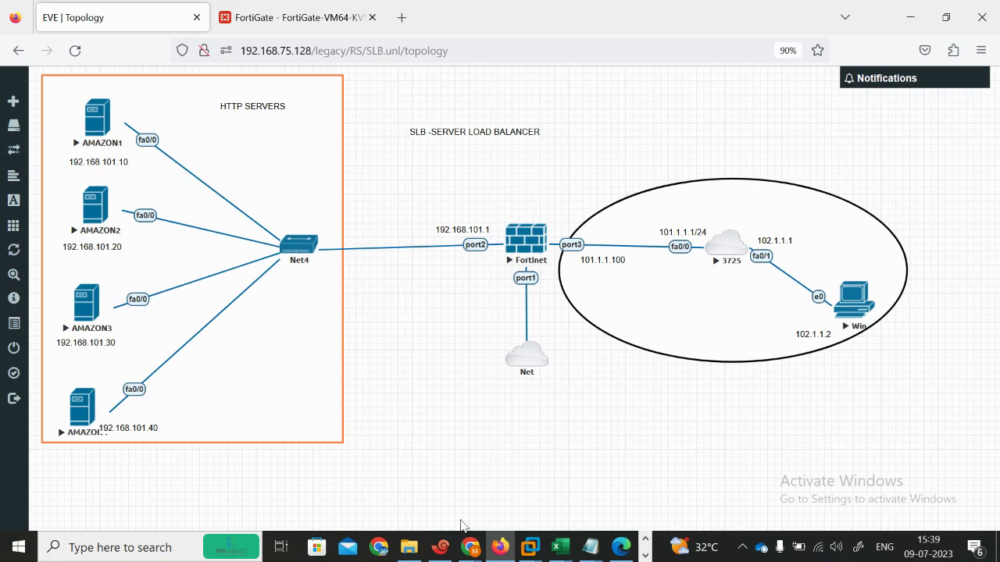
pyautogui.click(613, 548)
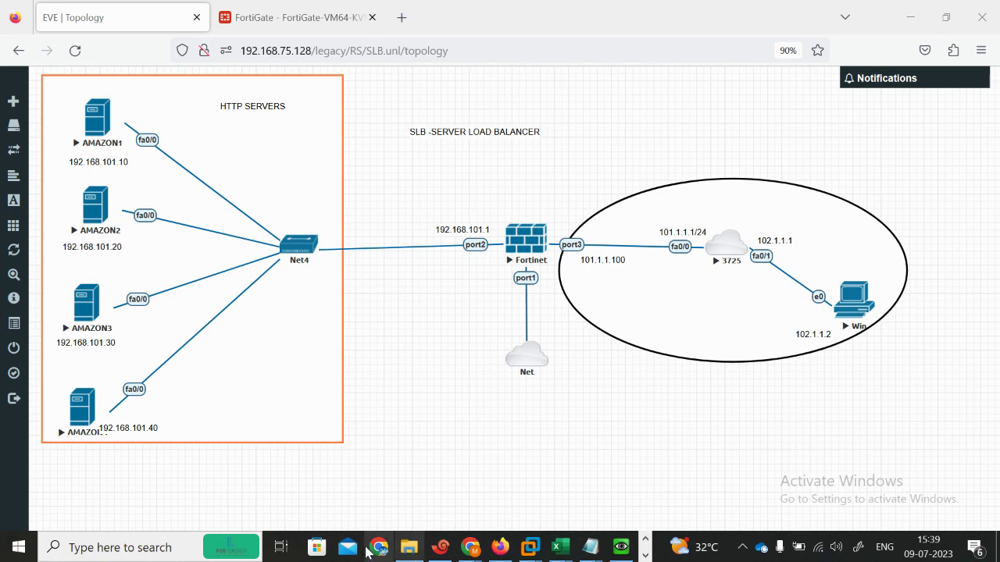
# Step: Unpin Microsoft Store and Mail from the taskbar, then reopen the Windows client console
pyautogui.rightClick(317, 551)
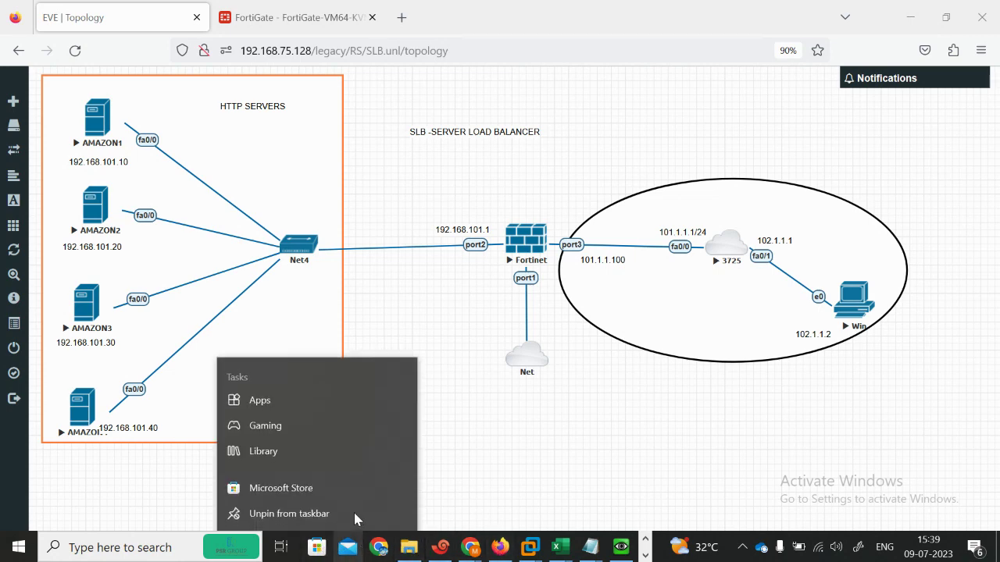
pyautogui.click(292, 510)
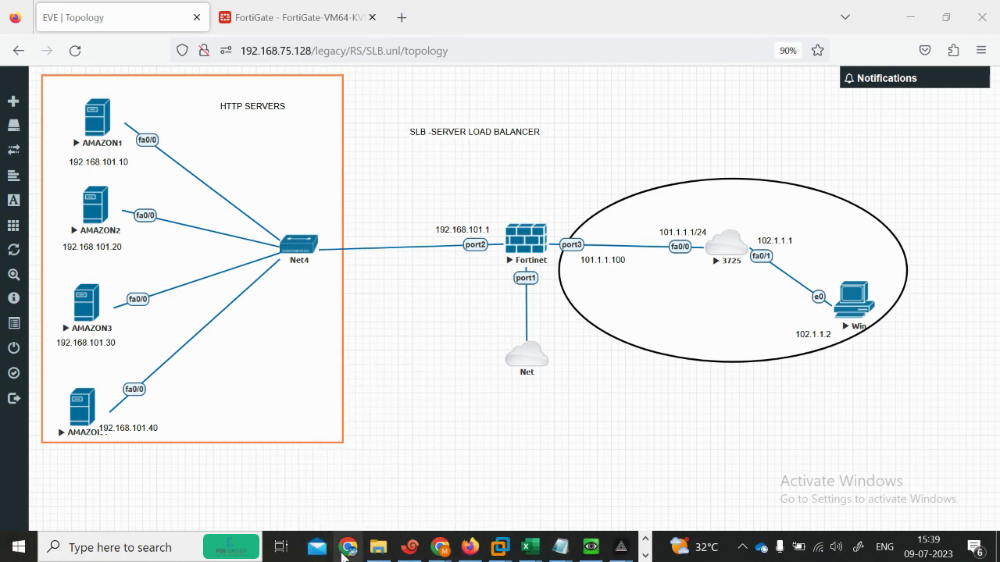
pyautogui.rightClick(344, 552)
pyautogui.rightClick(311, 550)
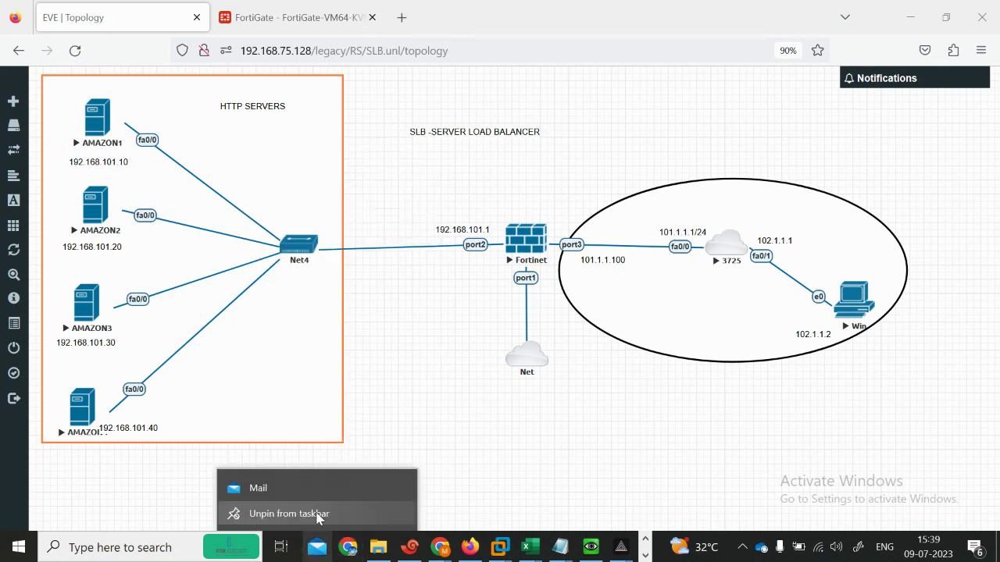
pyautogui.click(303, 507)
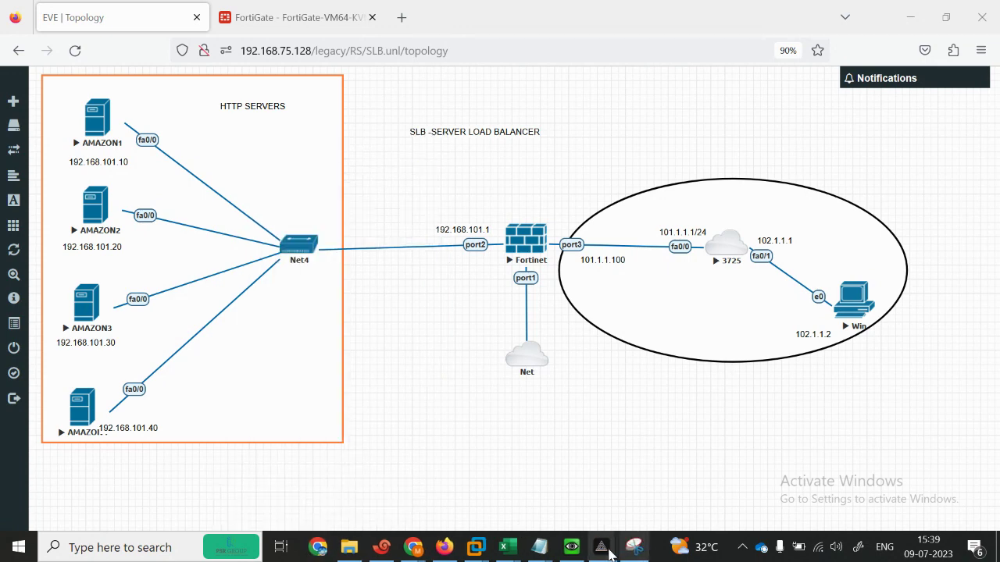
pyautogui.click(569, 548)
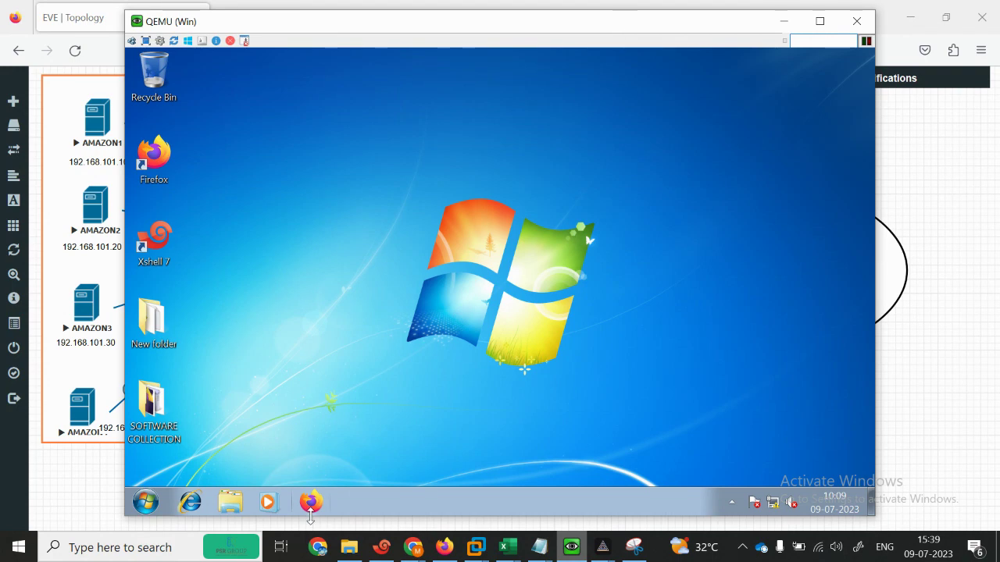
# Step: Launch CMD from the Start menu and run IPCONFIG
pyautogui.click(142, 506)
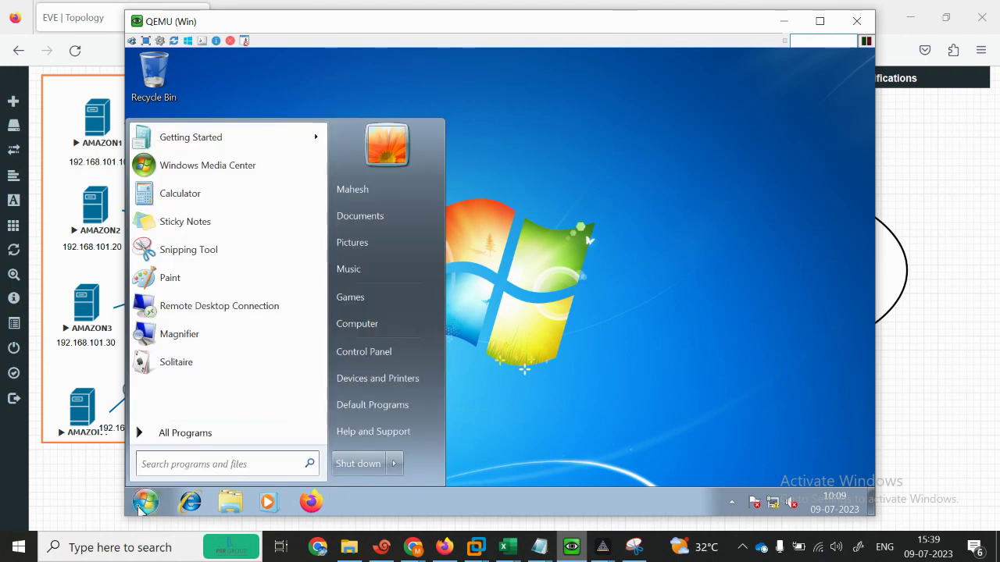
pyautogui.write('CMD')
pyautogui.press('Return')
pyautogui.write('IPCONFIG')
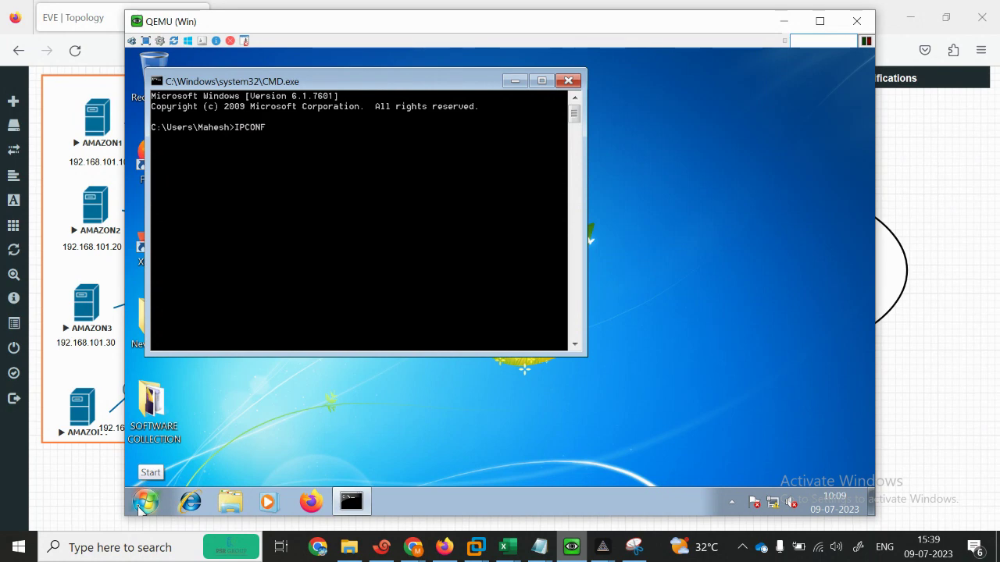
pyautogui.press('Return')
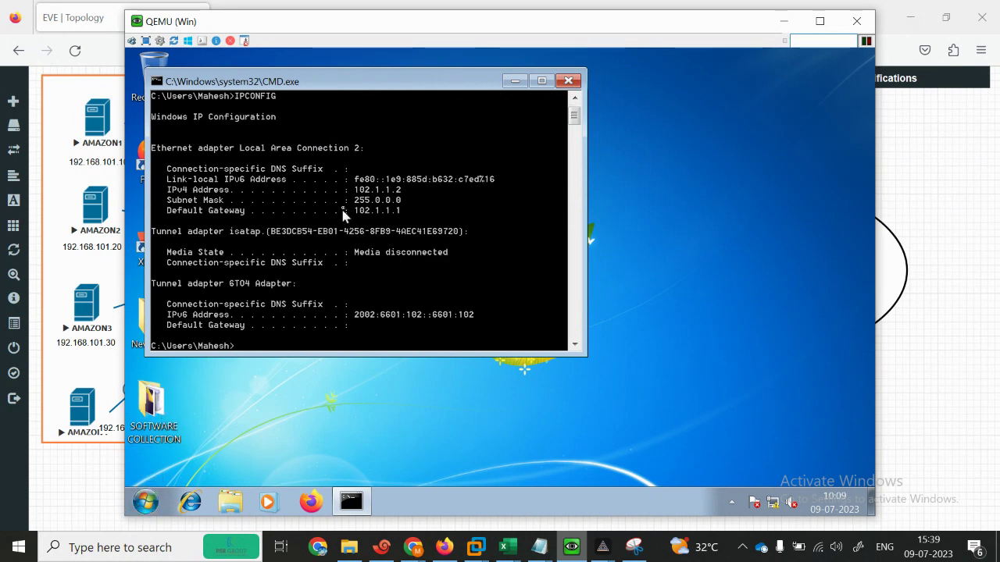
# Step: Ping gateway 102.1.1.1 until two replies arrive, then try pinging 101.1.1.1
pyautogui.click(515, 81)
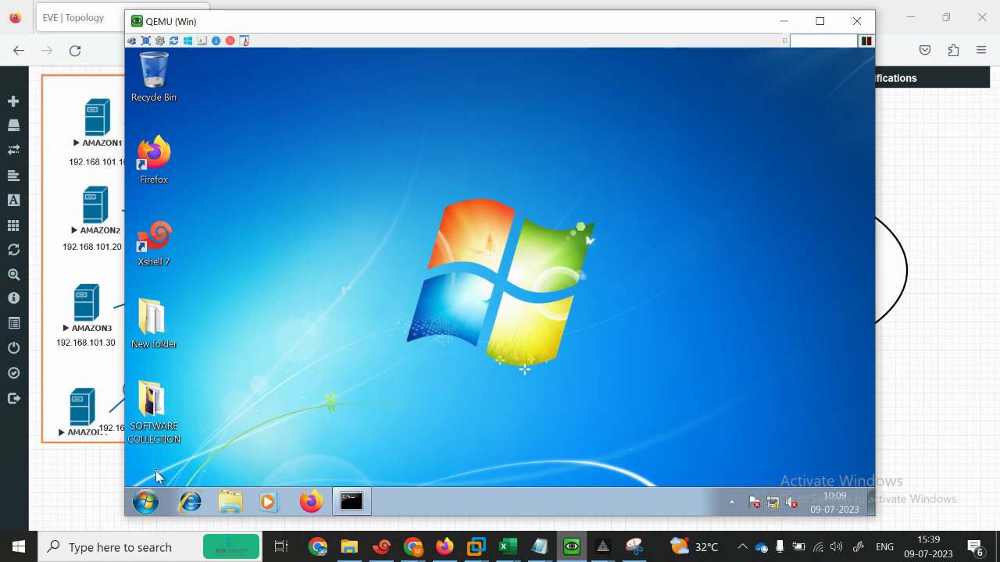
pyautogui.click(353, 502)
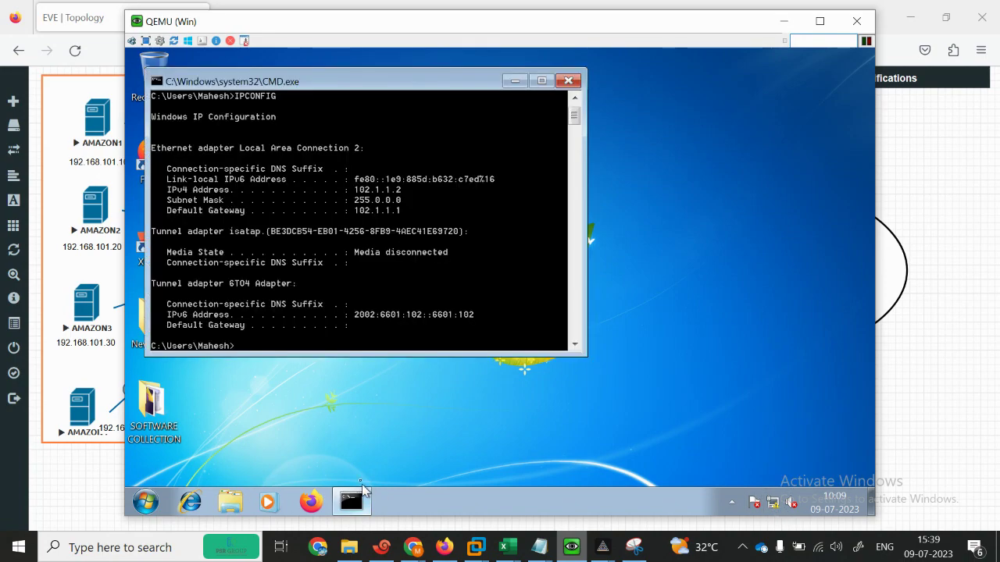
pyautogui.press('BackSpace')
pyautogui.press('BackSpace')
pyautogui.press('BackSpace')
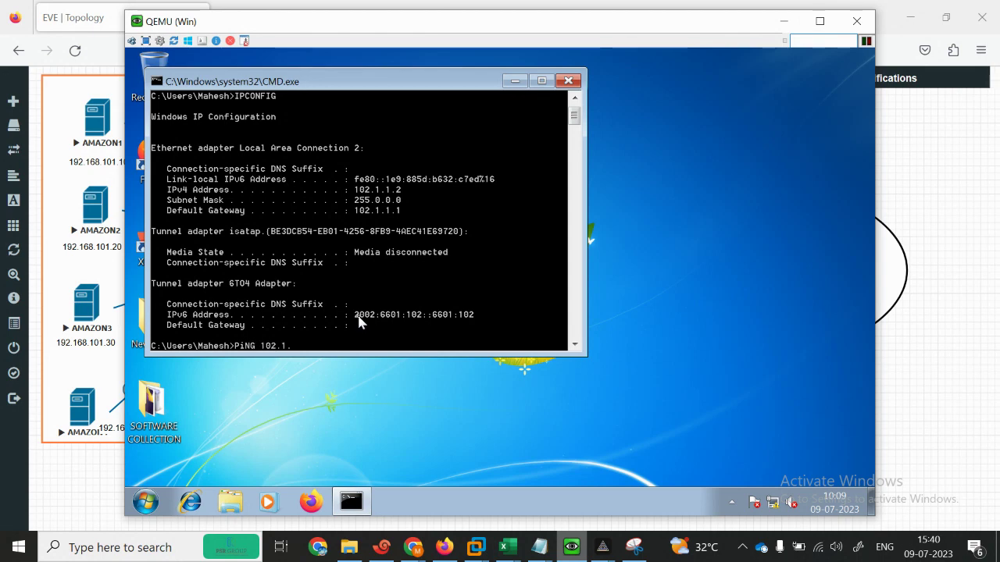
pyautogui.press('Return')
pyautogui.hotkey('ctrl', 'c')
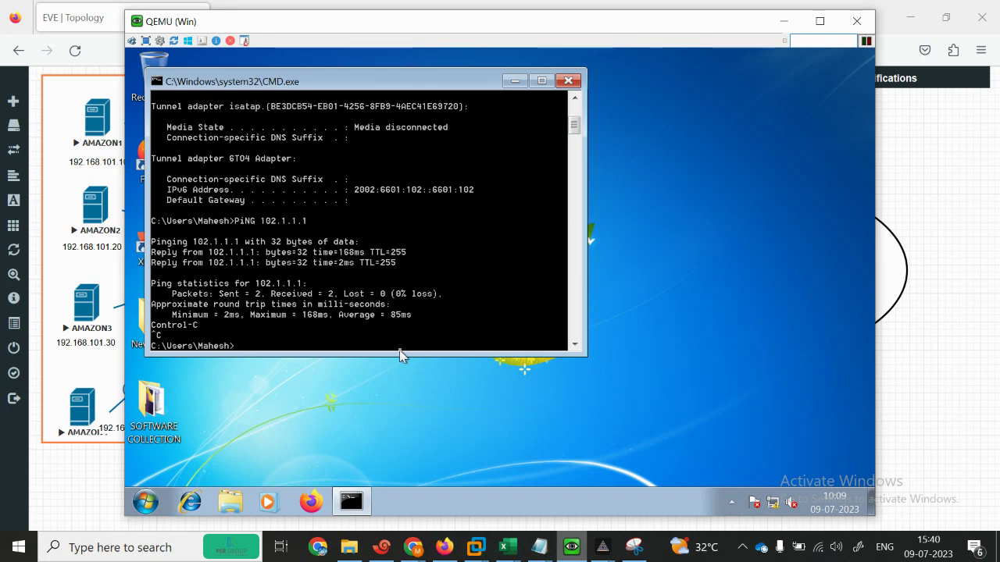
pyautogui.write('101.1.1.1')
pyautogui.press('Return')
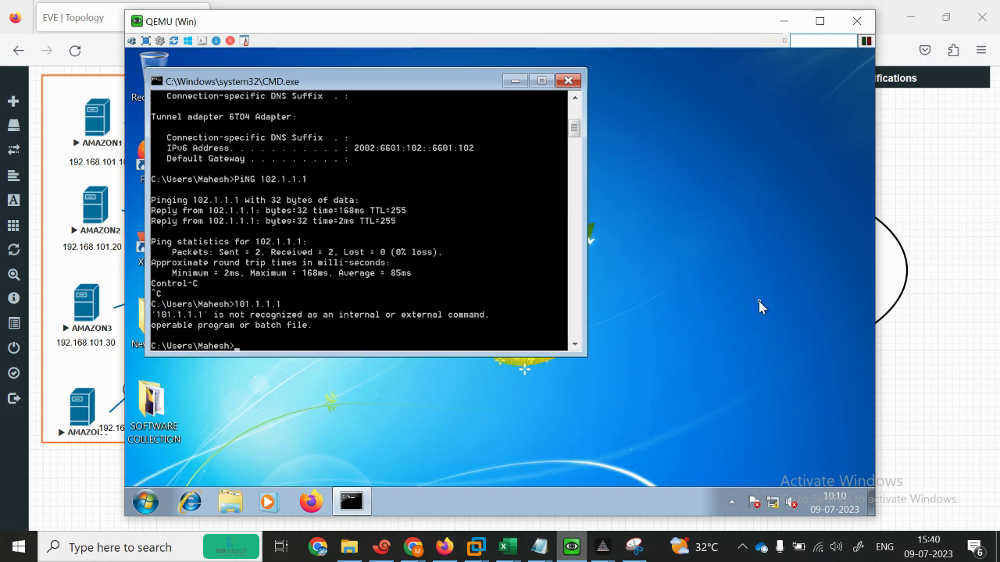
pyautogui.click(969, 151)
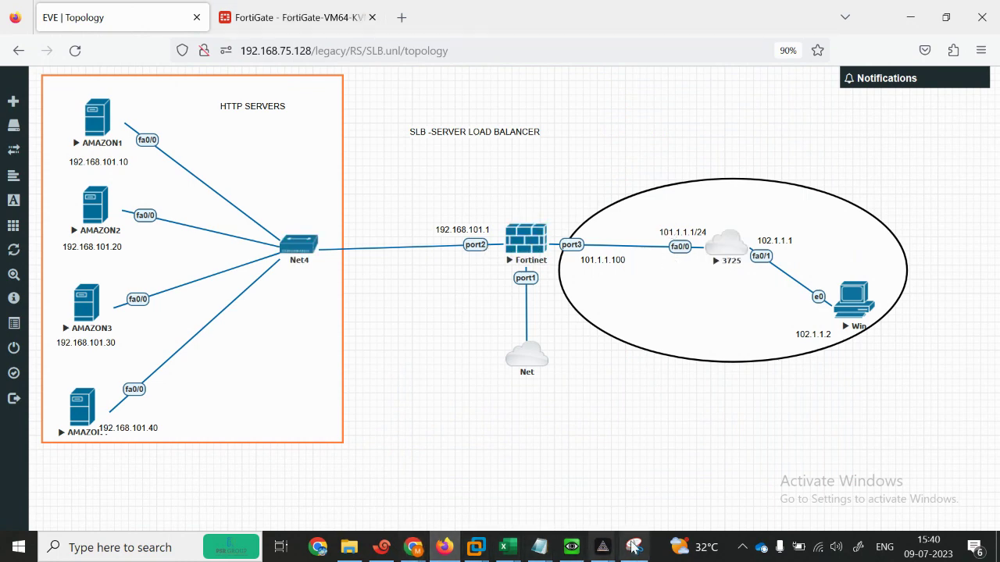
pyautogui.click(569, 550)
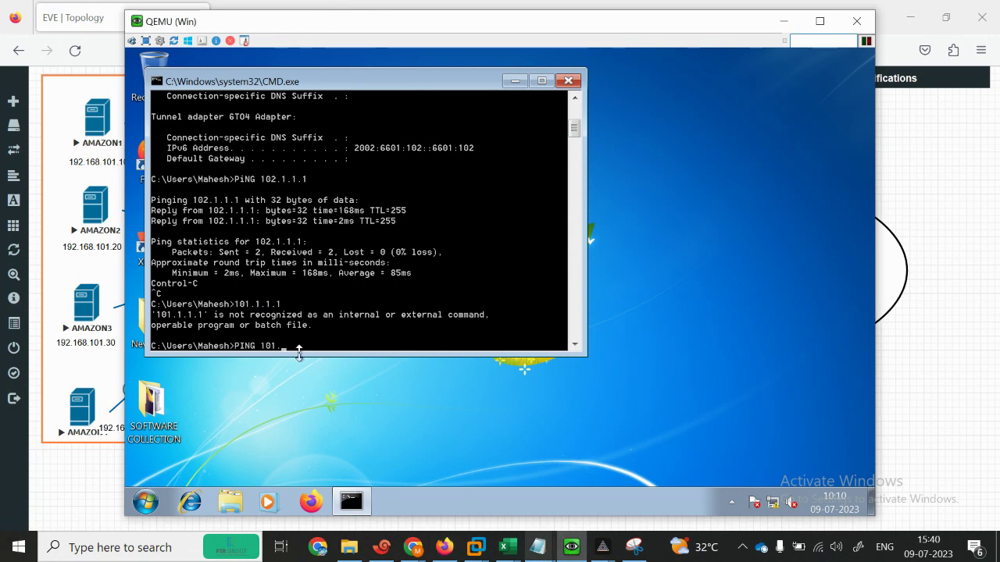
# Step: Ping 101.1.1.1 and then FortiGate's 101.1.1.100 from the client
pyautogui.press('Return')
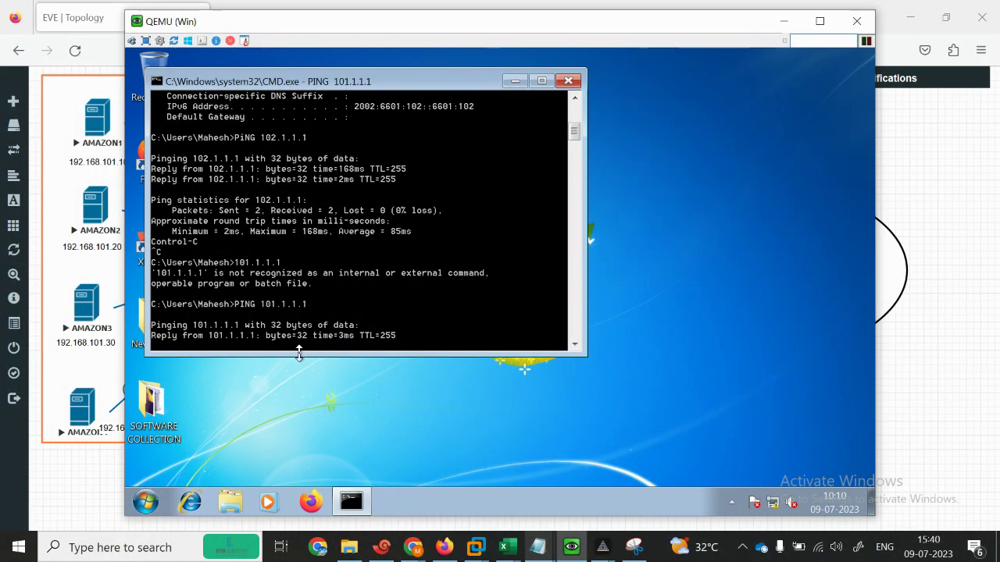
pyautogui.hotkey('ctrl', 'c')
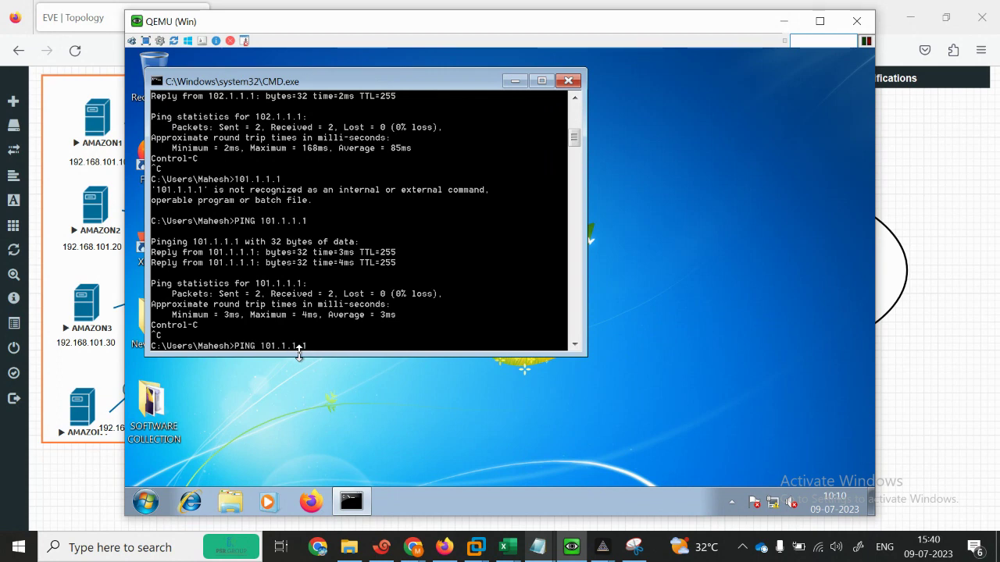
pyautogui.write('00')
pyautogui.press('Return')
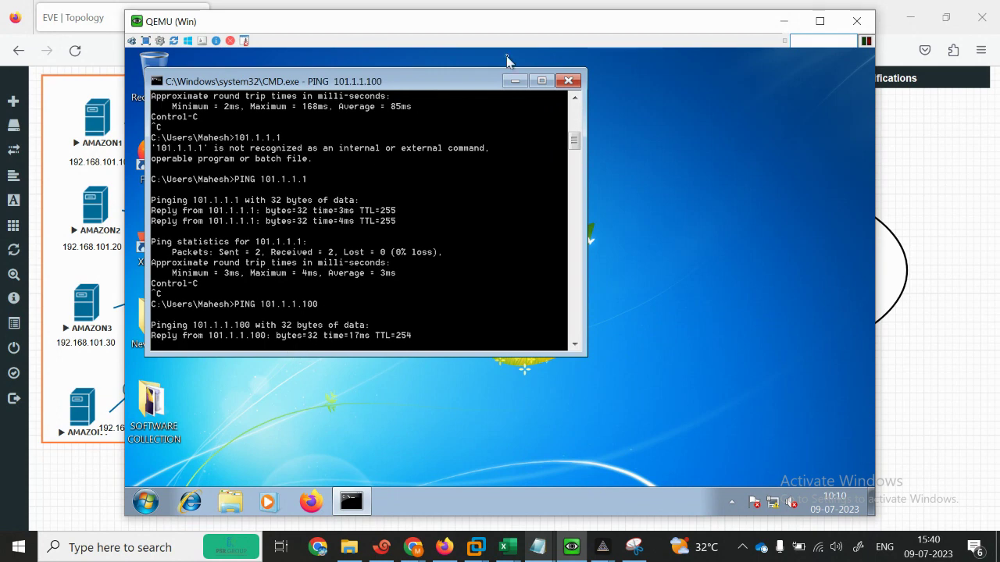
# Step: Minimize the client windows, check the FortiGate policy page, and return to the command prompt
pyautogui.click(515, 80)
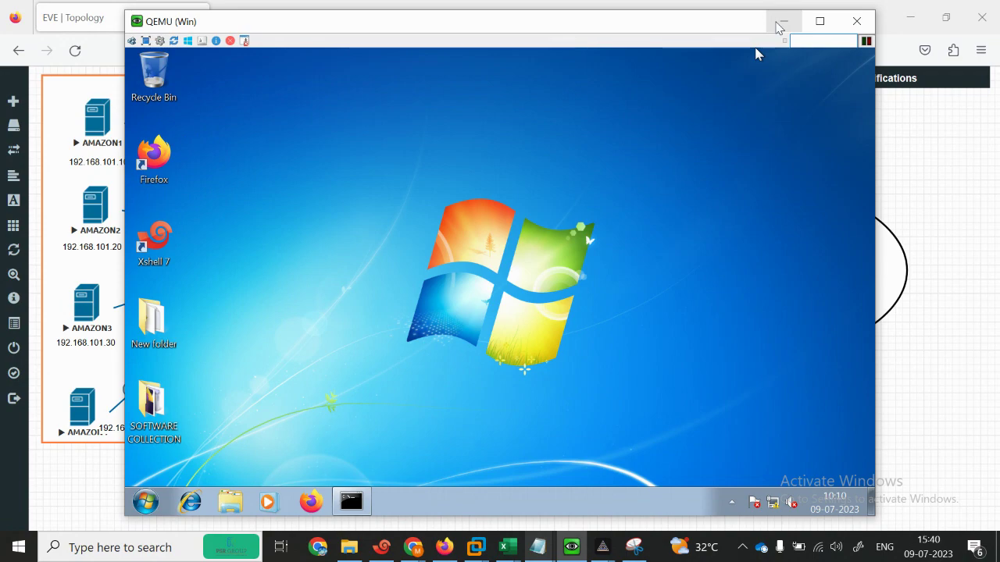
pyautogui.click(783, 22)
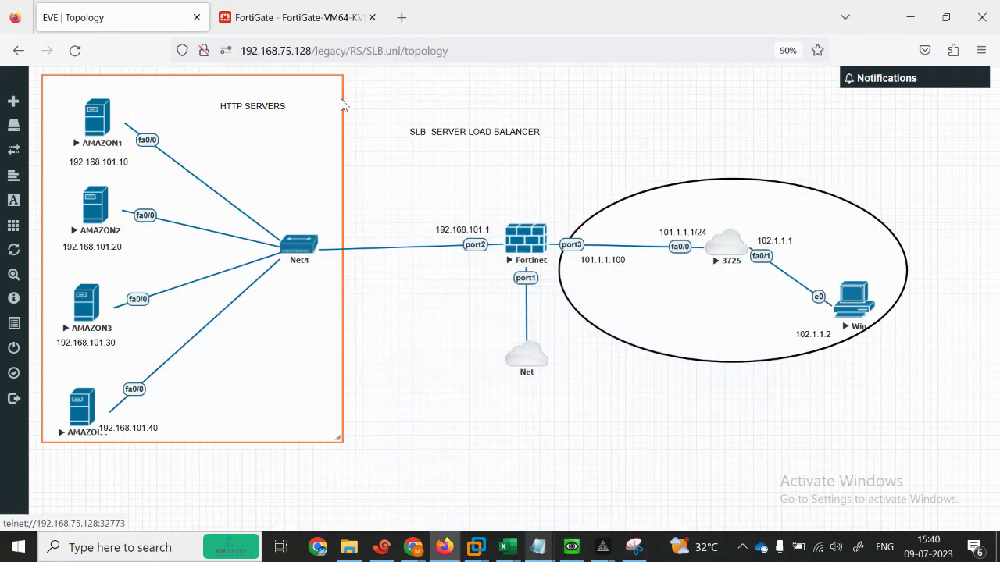
pyautogui.click(297, 17)
pyautogui.click(78, 9)
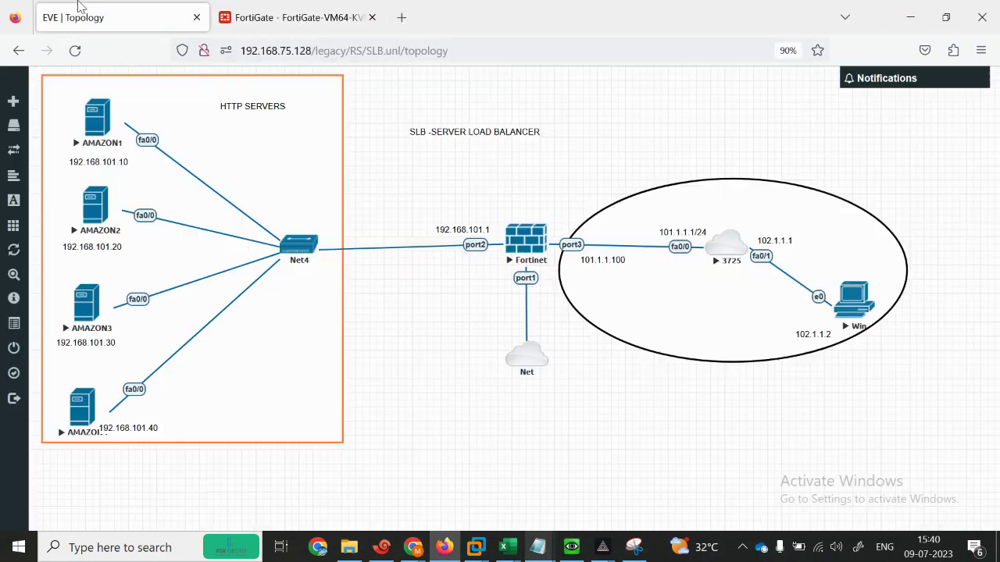
pyautogui.click(571, 546)
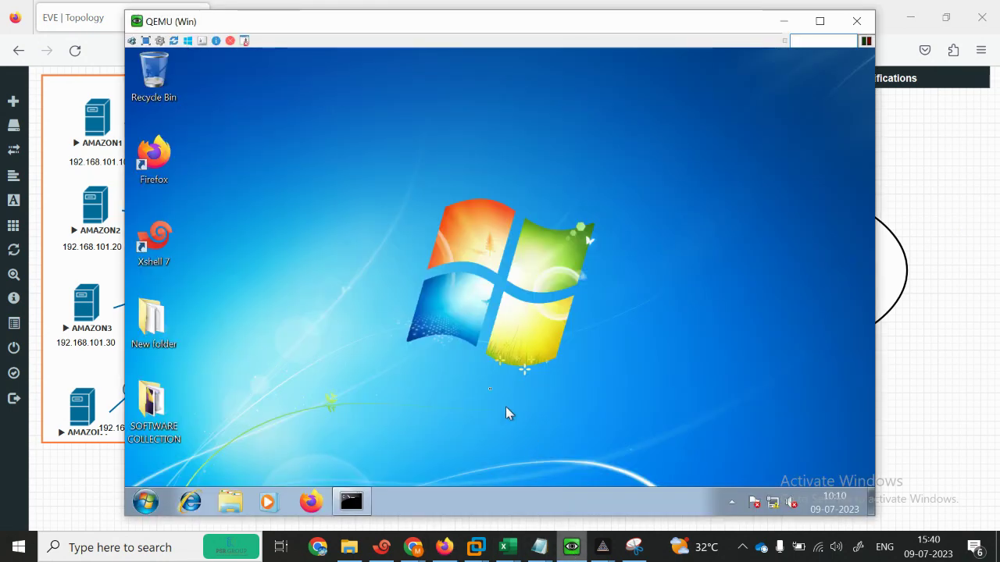
pyautogui.click(351, 501)
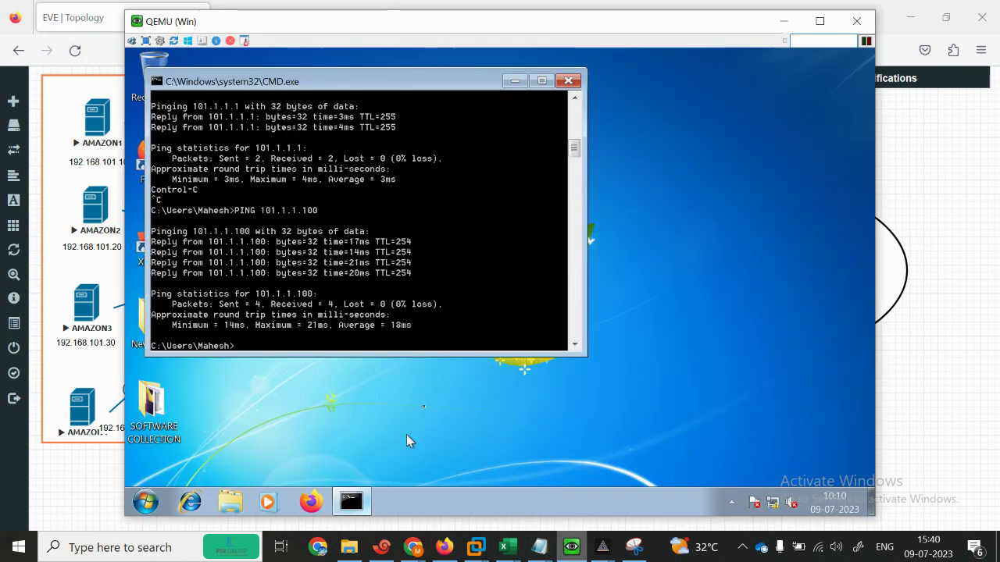
# Step: Run PING 192.168.101.1, which is unreachable, then minimize CMD and the console
pyautogui.write('PING 192.168.1')
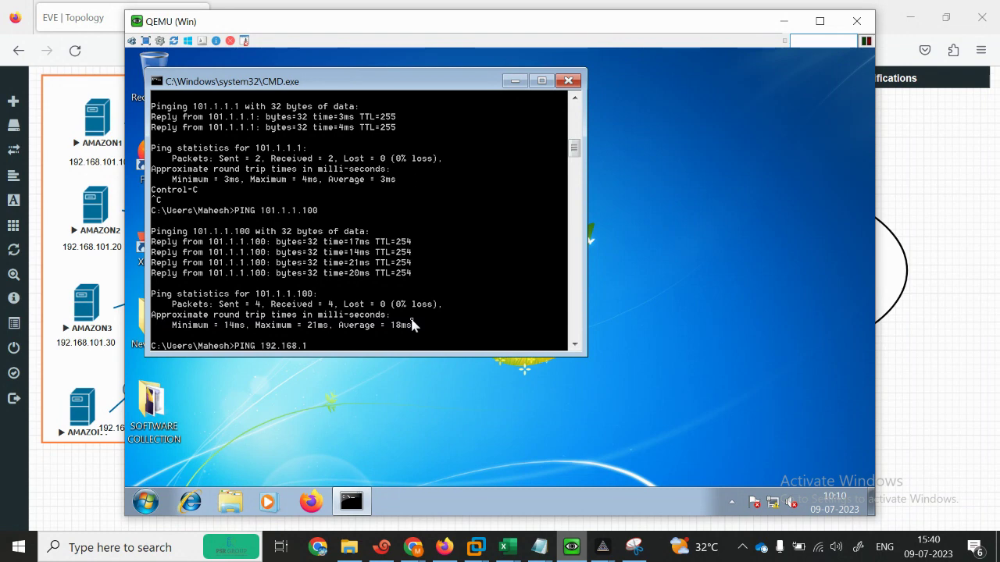
pyautogui.write('01.1')
pyautogui.press('Return')
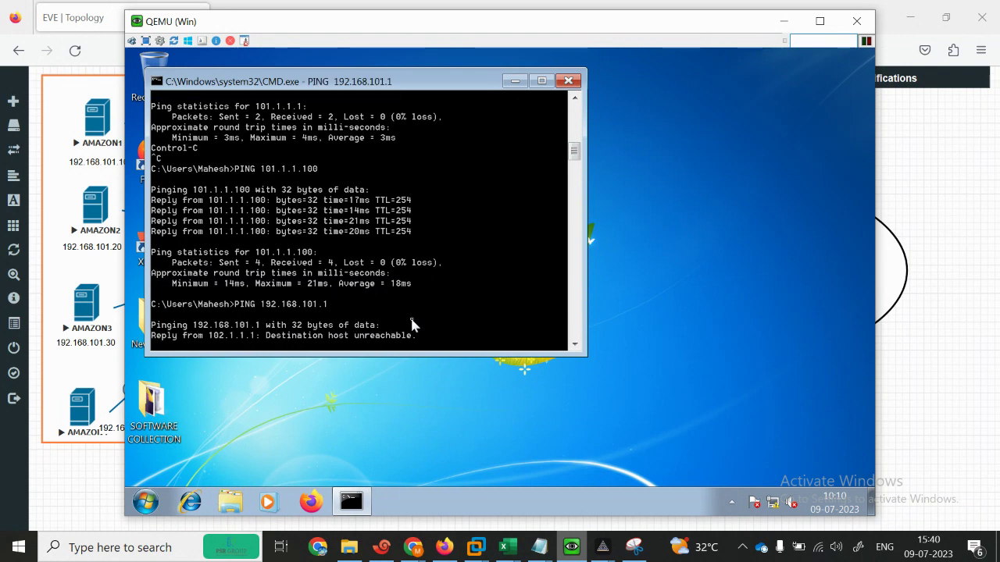
pyautogui.click(514, 80)
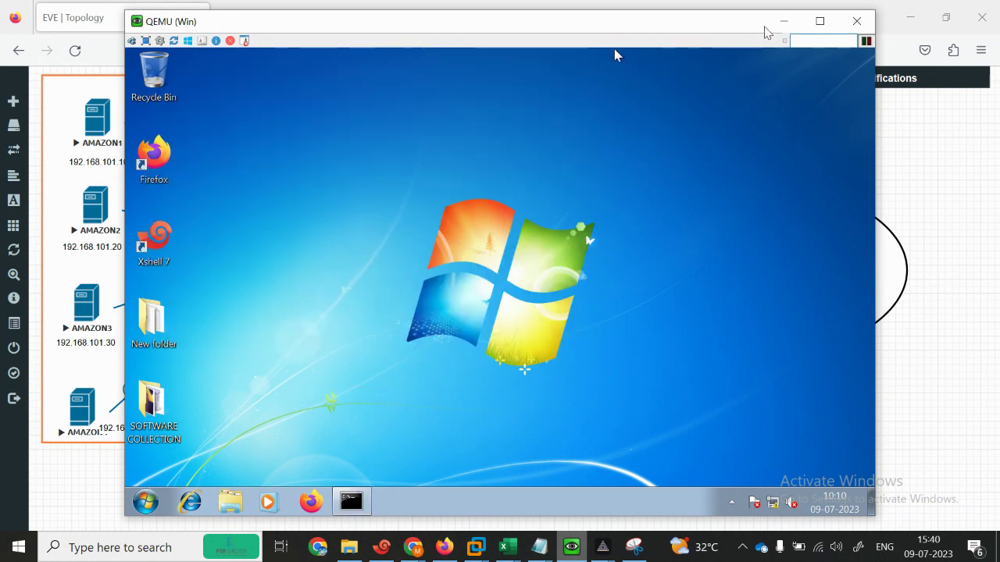
pyautogui.click(779, 24)
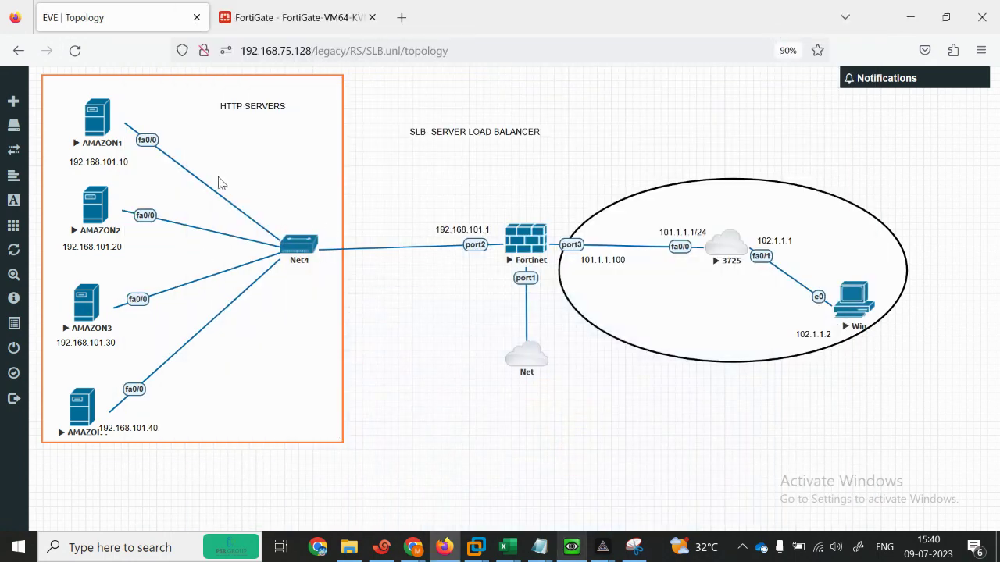
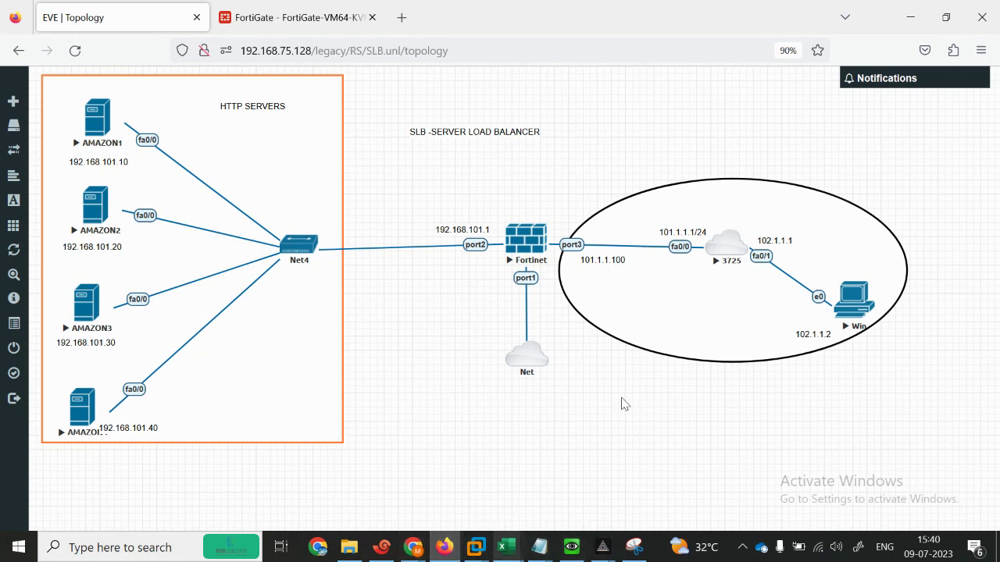
pyautogui.click(571, 547)
pyautogui.click(311, 504)
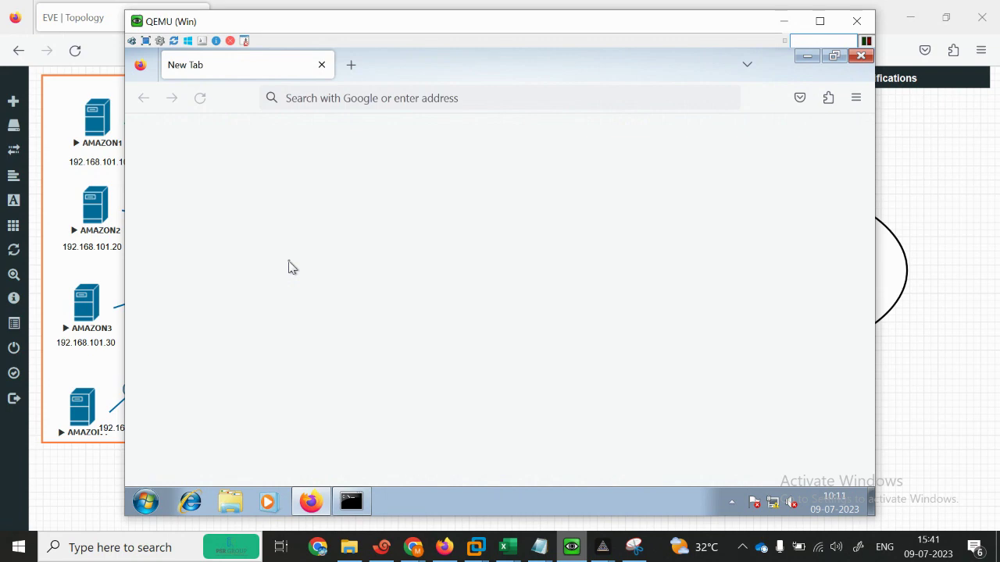
pyautogui.click(365, 95)
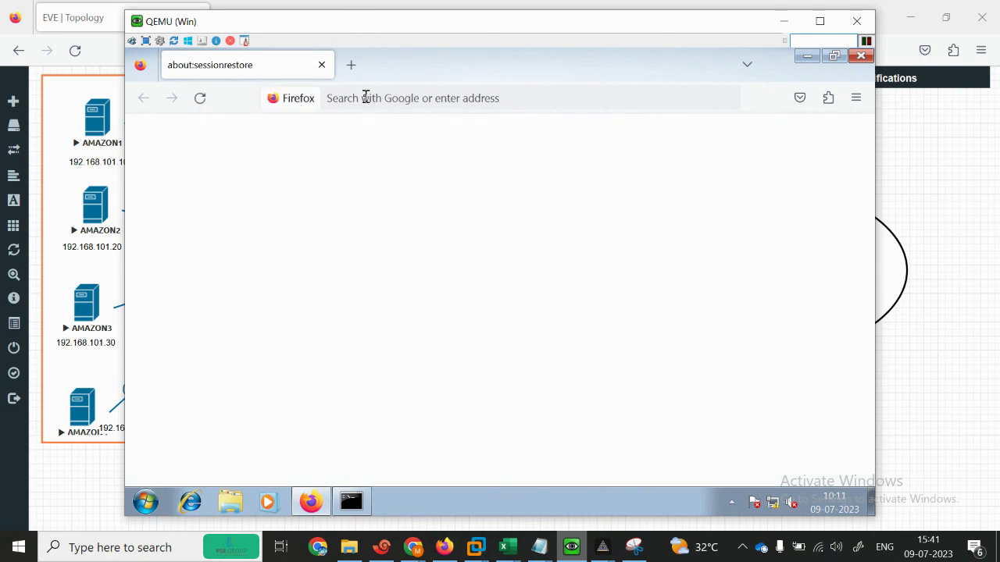
pyautogui.write('HTTP')
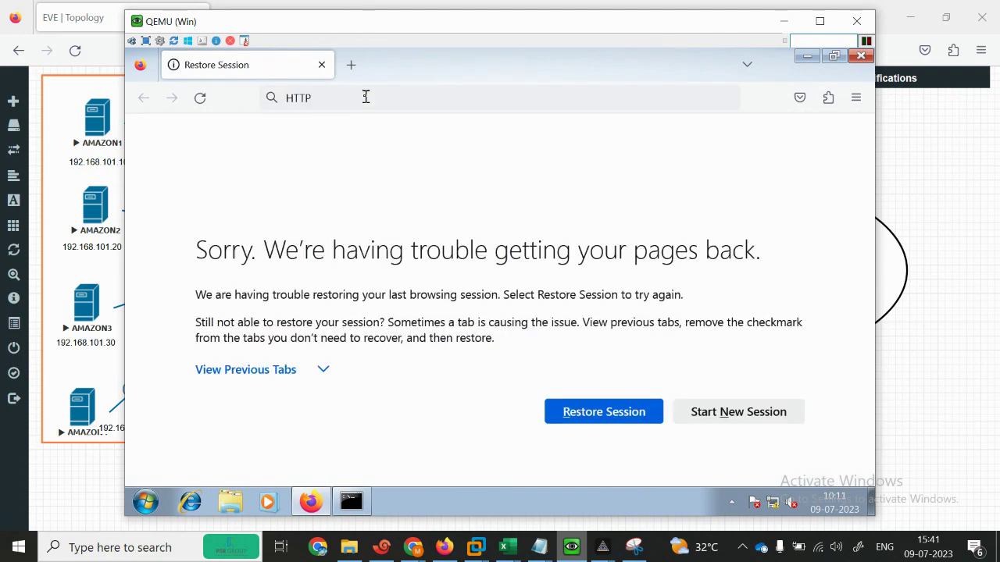
pyautogui.write('//192.168.')
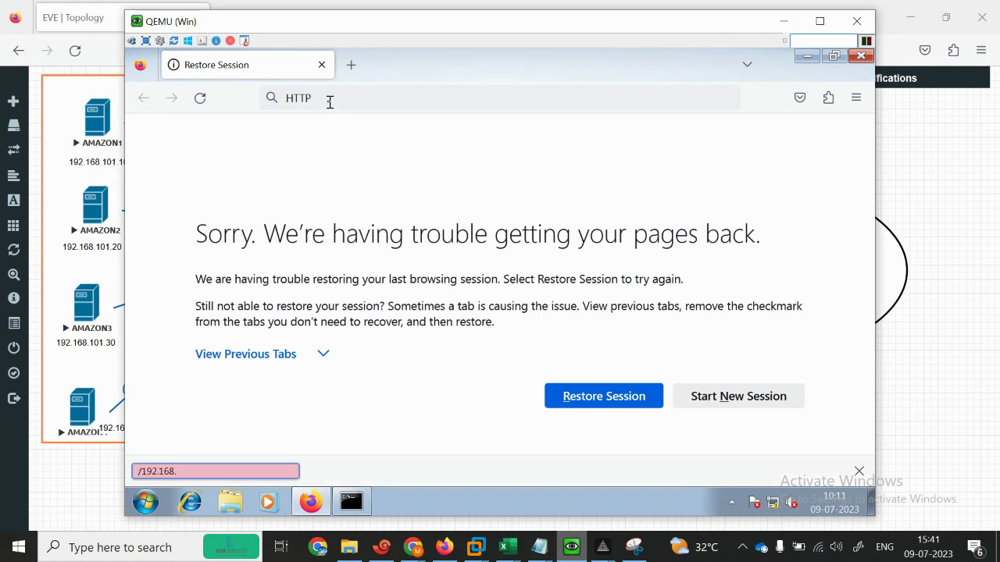
pyautogui.click(329, 102)
pyautogui.write('://')
pyautogui.press('BackSpace')
pyautogui.press('BackSpace')
pyautogui.press('BackSpace')
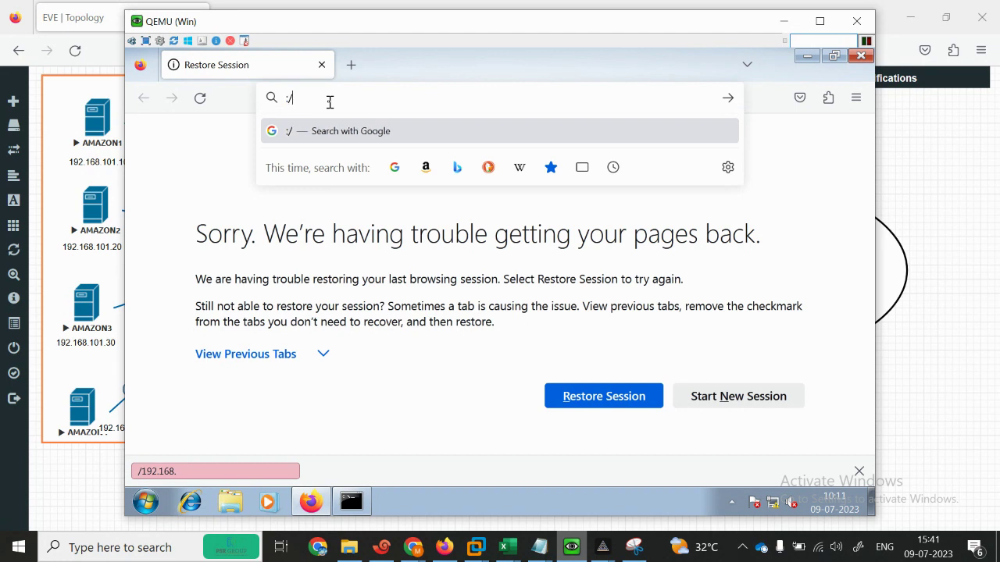
pyautogui.write('HTTP')
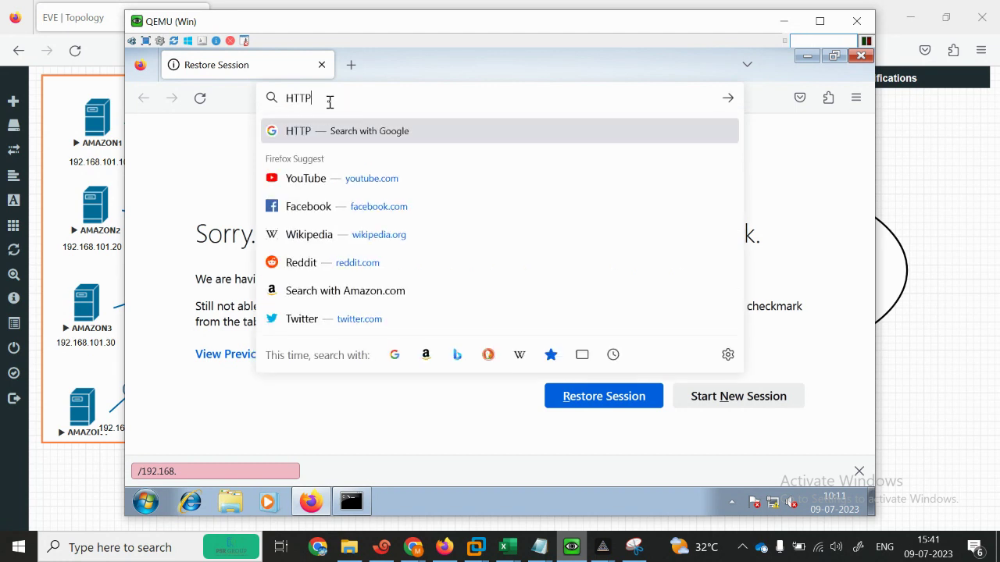
pyautogui.write('://19')
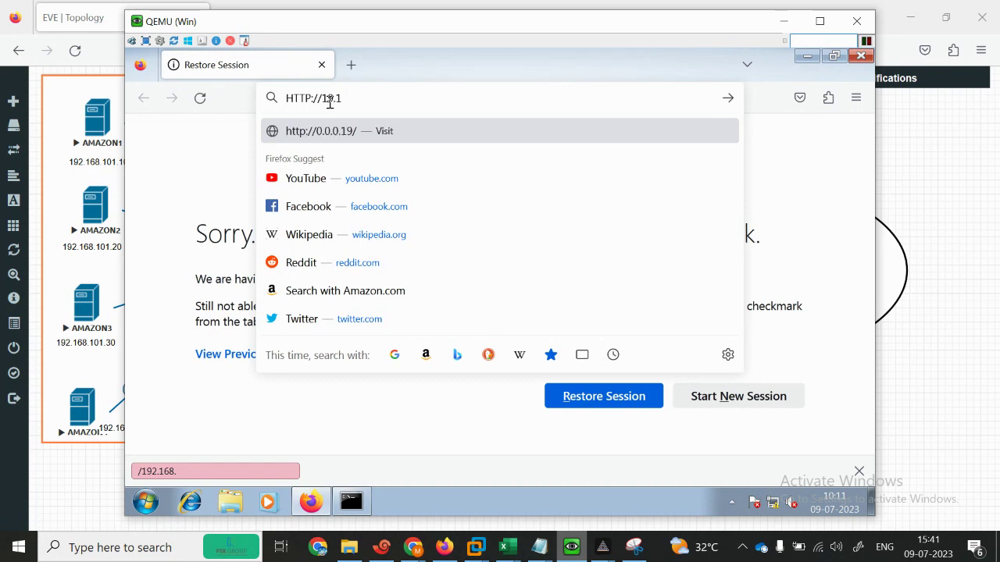
pyautogui.write('2')
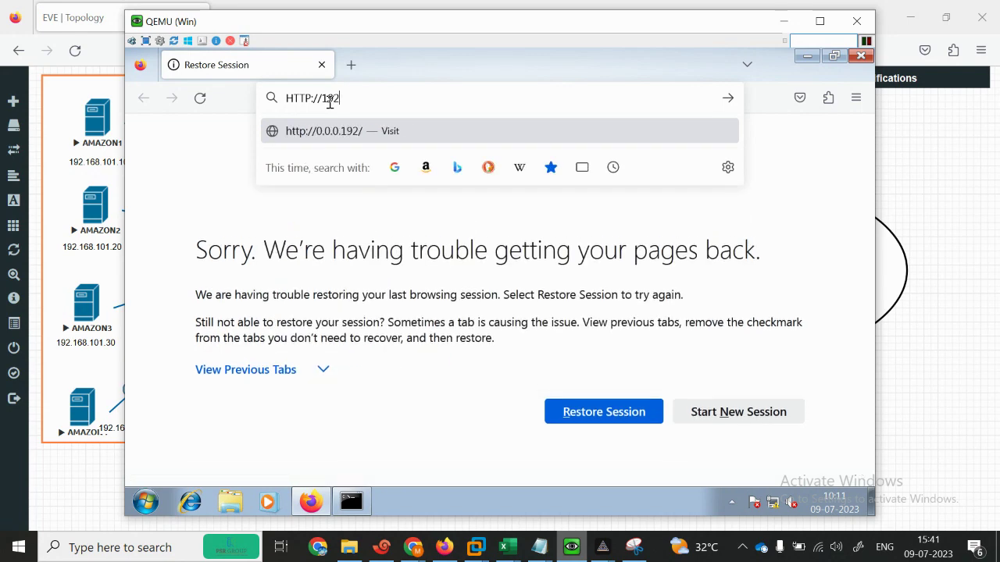
pyautogui.write('.168.101')
pyautogui.press('BackSpace')
pyautogui.press('BackSpace')
pyautogui.press('BackSpace')
pyautogui.press('BackSpace')
pyautogui.press('BackSpace')
pyautogui.press('BackSpace')
pyautogui.press('BackSpace')
pyautogui.press('BackSpace')
pyautogui.press('BackSpace')
pyautogui.press('BackSpace')
pyautogui.press('BackSpace')
pyautogui.press('BackSpace')
pyautogui.press('BackSpace')
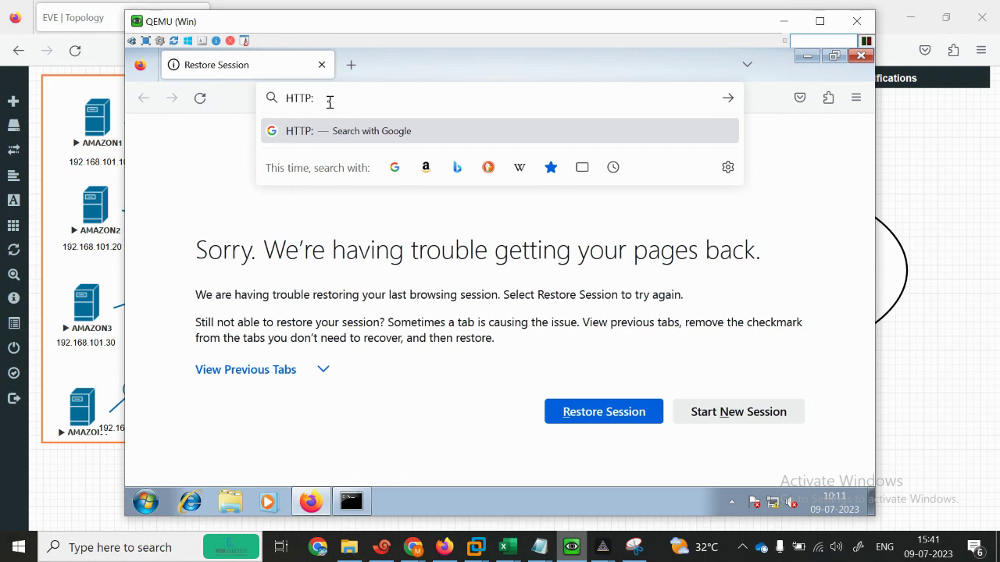
pyautogui.write('//101.1.1')
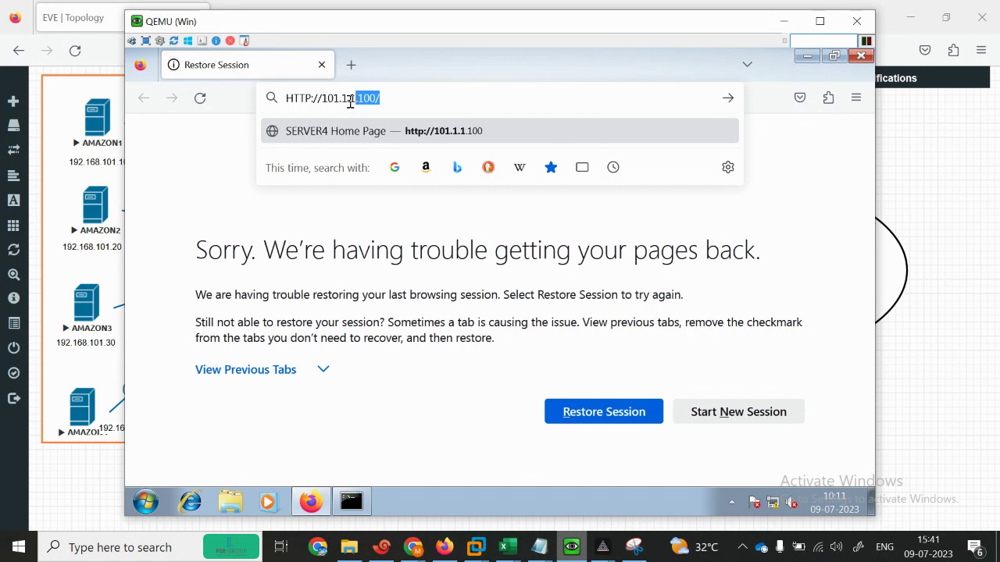
pyautogui.write('.1')
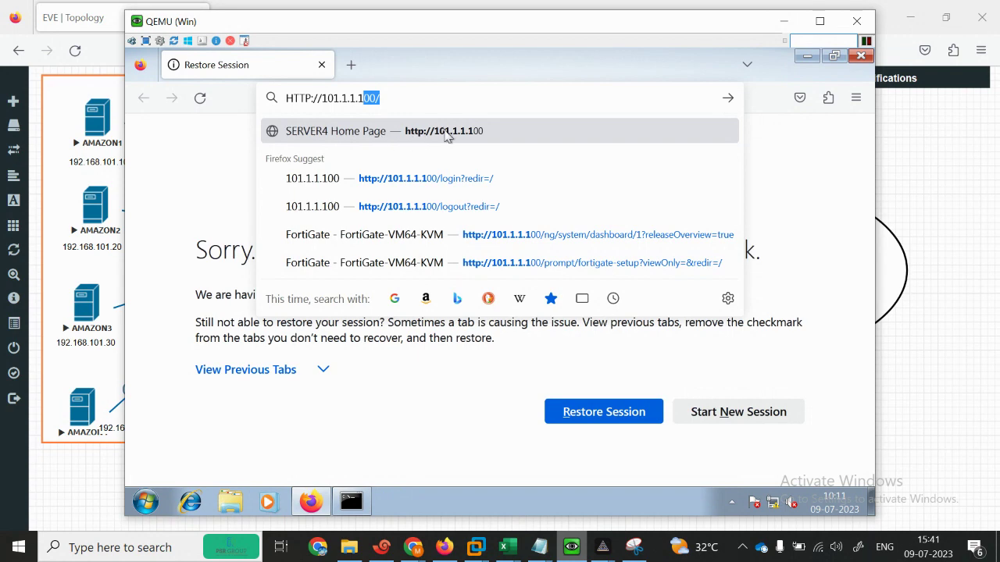
pyautogui.click(448, 136)
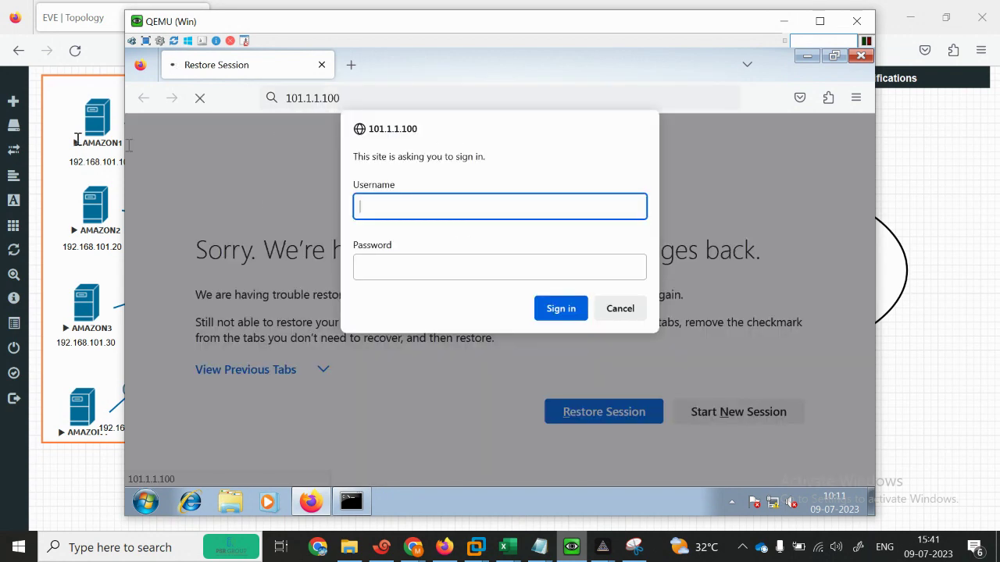
pyautogui.click(50, 478)
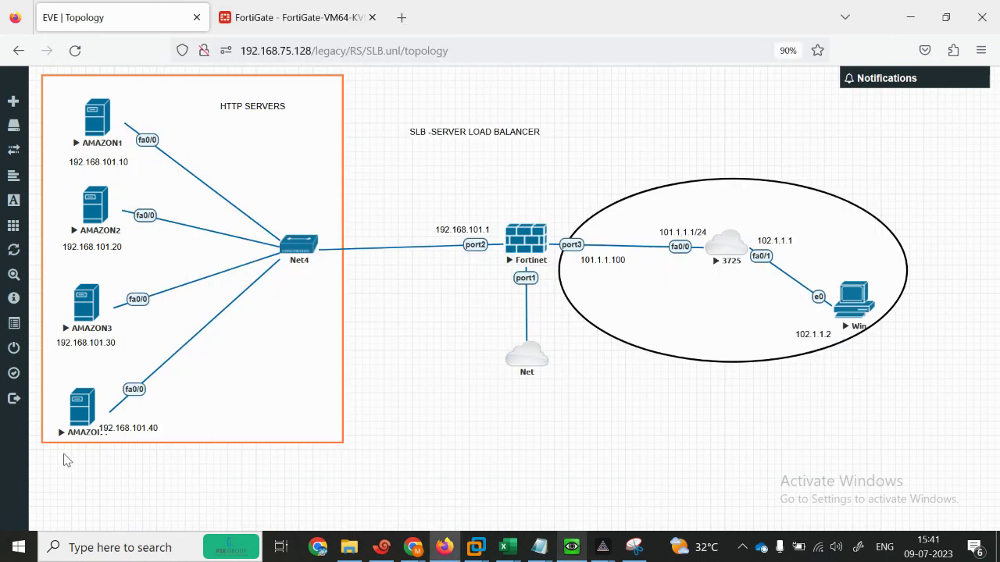
# Step: Open TELNET SSH HTTP HTTPS from D:\CONFIGURATION TEXT and copy all its commands
pyautogui.click(349, 546)
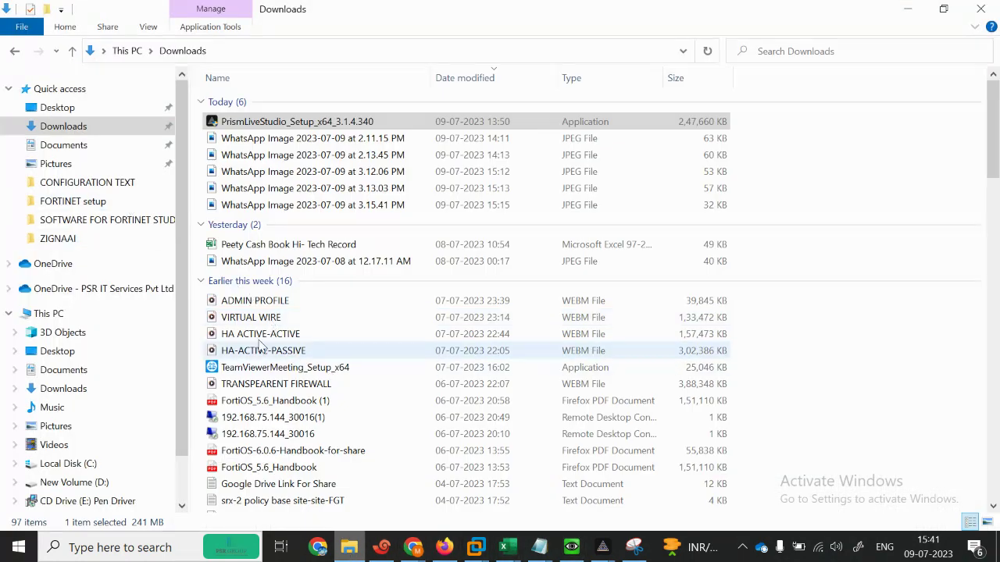
pyautogui.click(48, 313)
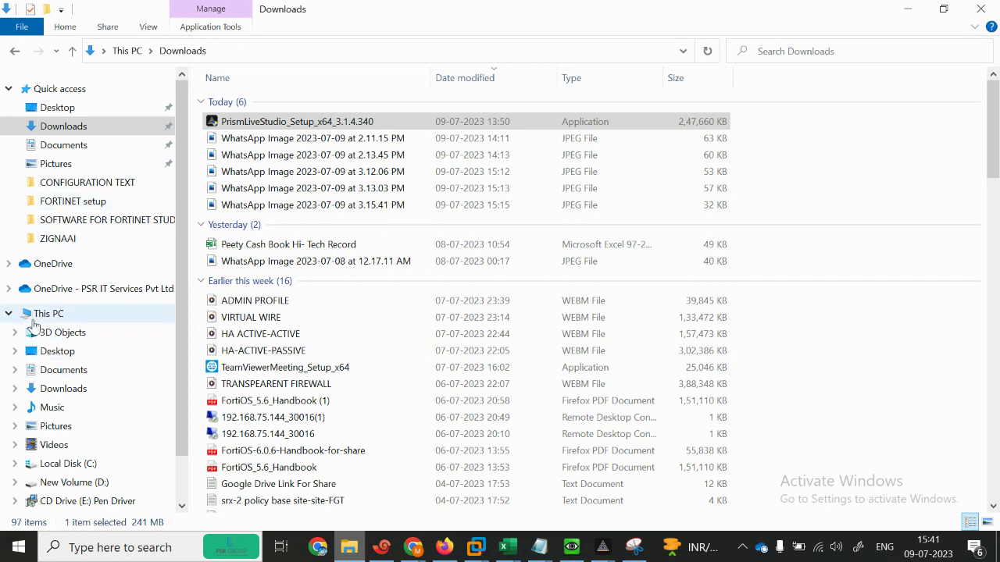
pyautogui.click(591, 289)
pyautogui.doubleClick(591, 289)
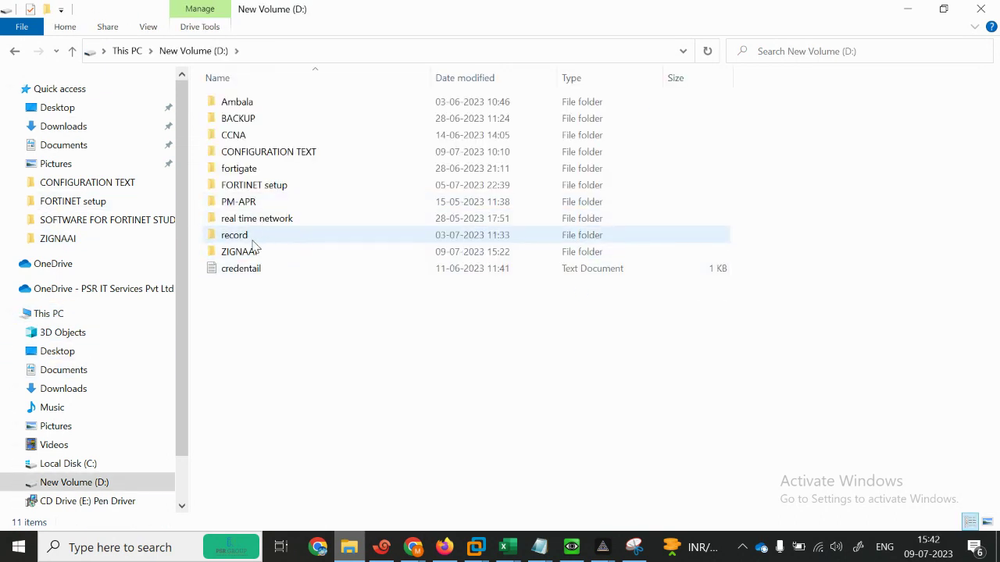
pyautogui.doubleClick(238, 152)
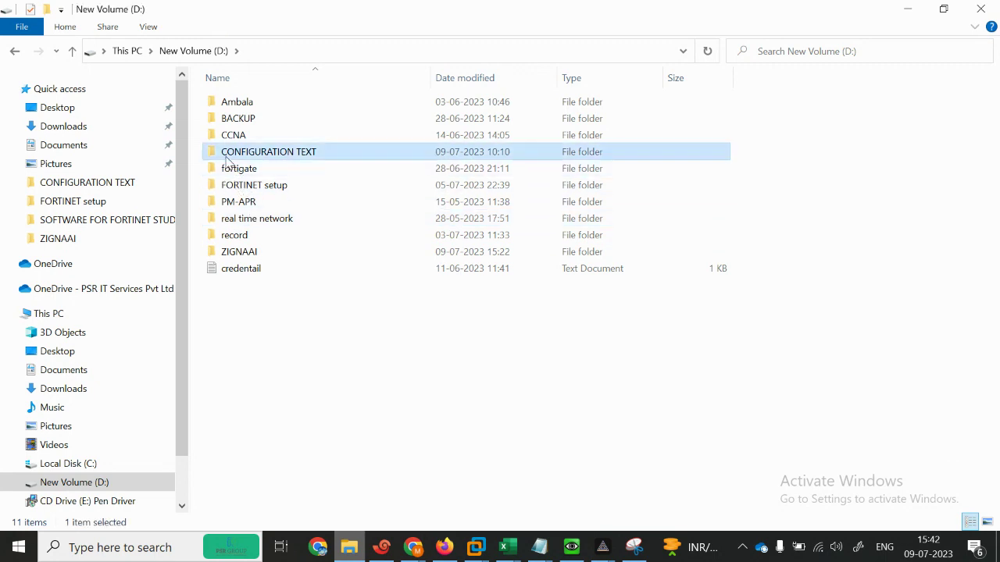
pyautogui.doubleClick(235, 153)
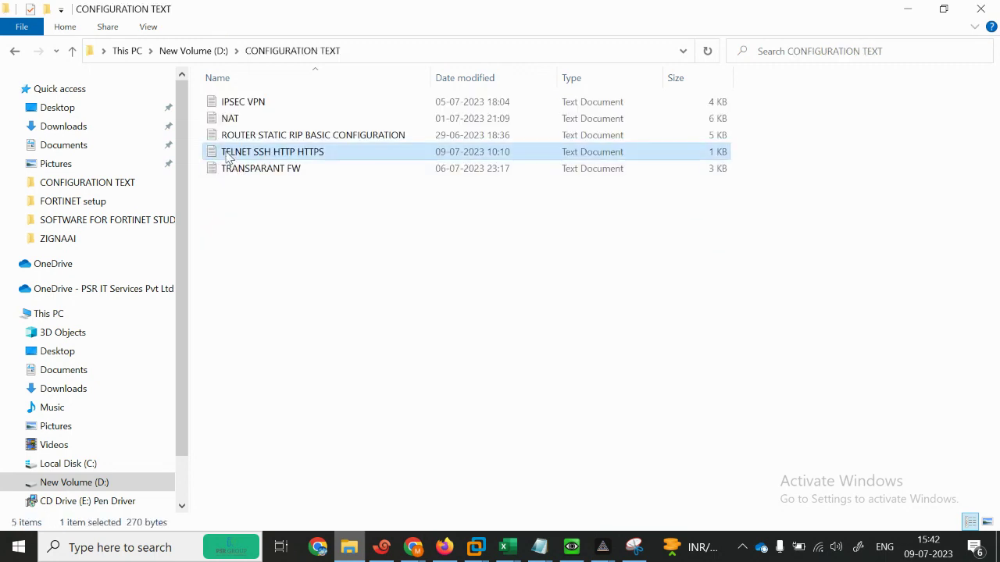
pyautogui.hotkey('ctrl', 'a')
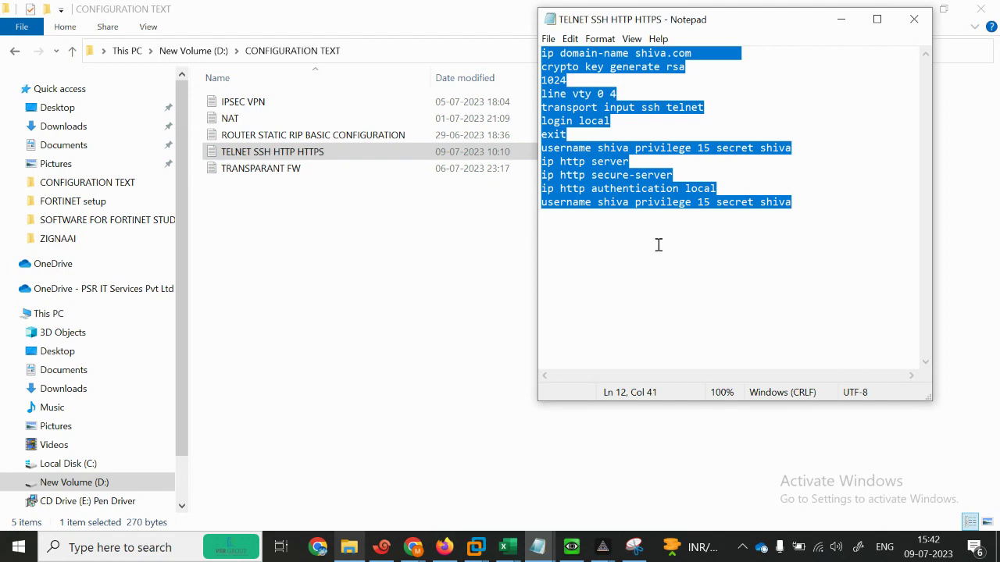
pyautogui.click(440, 337)
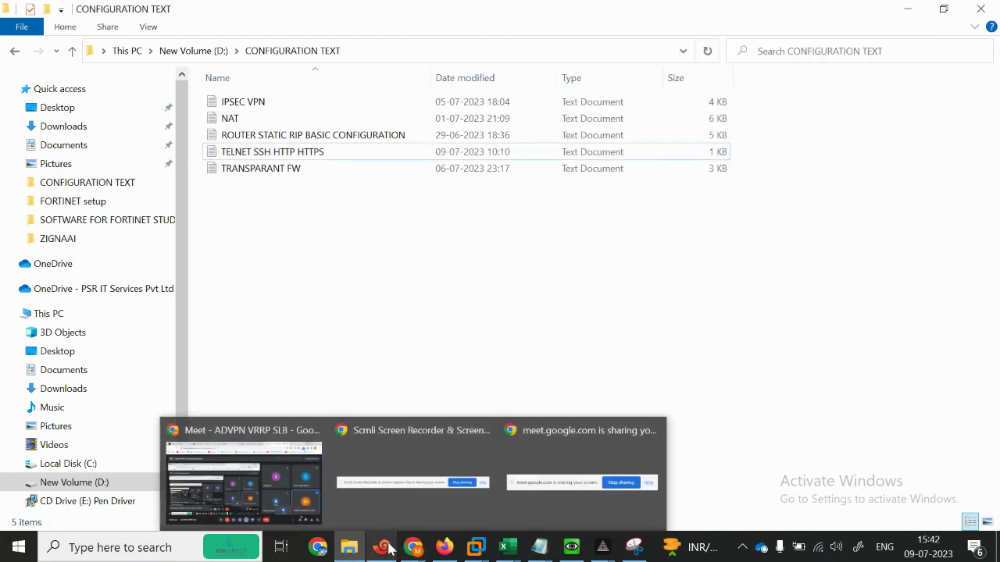
pyautogui.click(381, 546)
# Step: On the SERVER1 console, enter privileged mode with en and global configuration with conf te
pyautogui.write('ate-VM64-KVM login: ad')
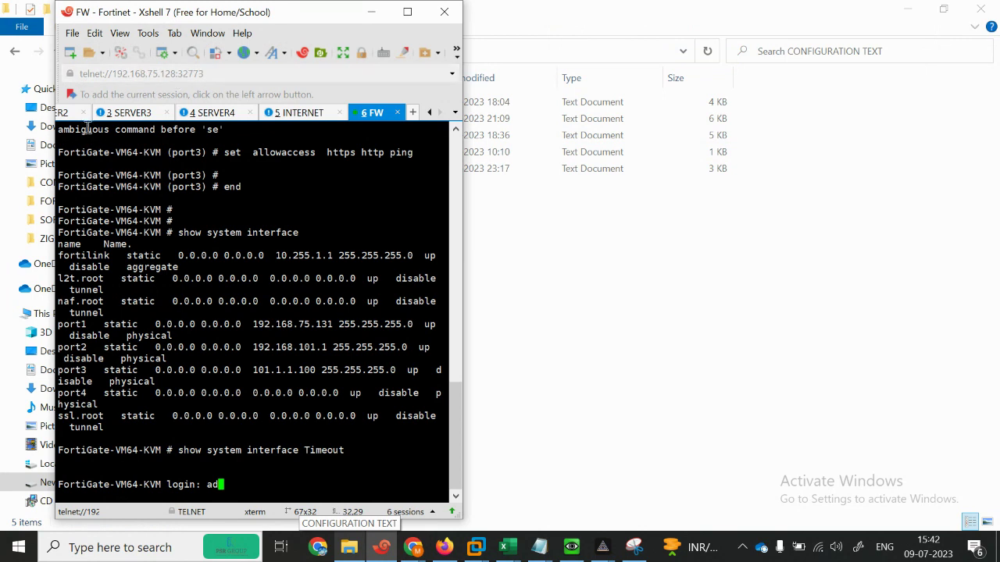
pyautogui.click(64, 112)
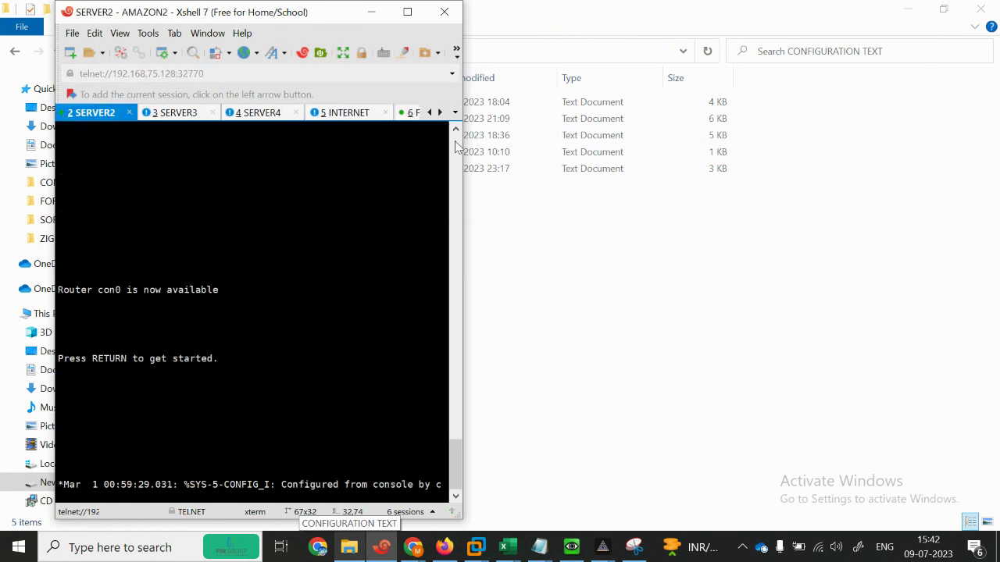
pyautogui.moveTo(463, 156); pyautogui.dragTo(662, 153)
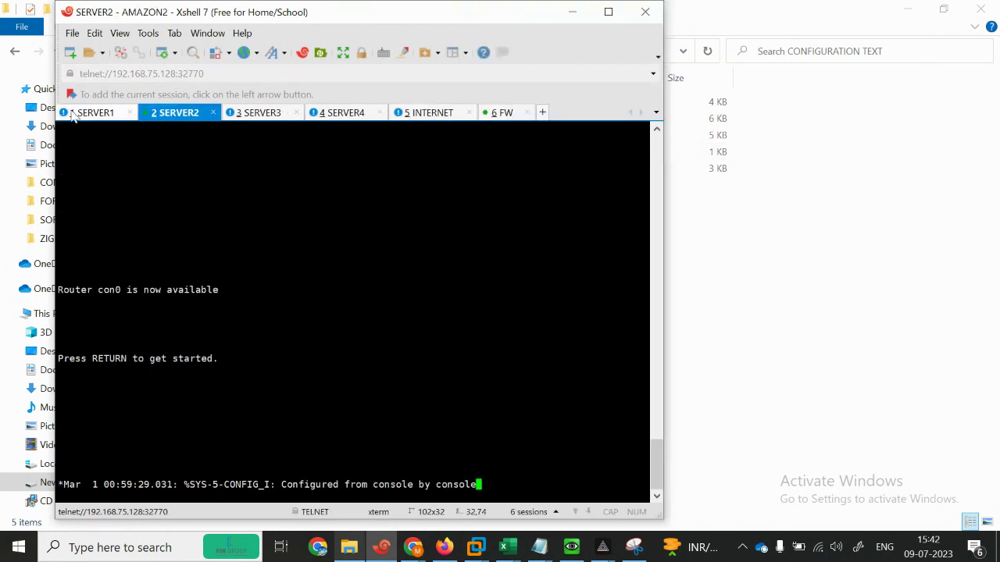
pyautogui.click(72, 115)
pyautogui.press('Return')
pyautogui.press('Return')
pyautogui.press('Return')
pyautogui.press('Return')
pyautogui.press('Return')
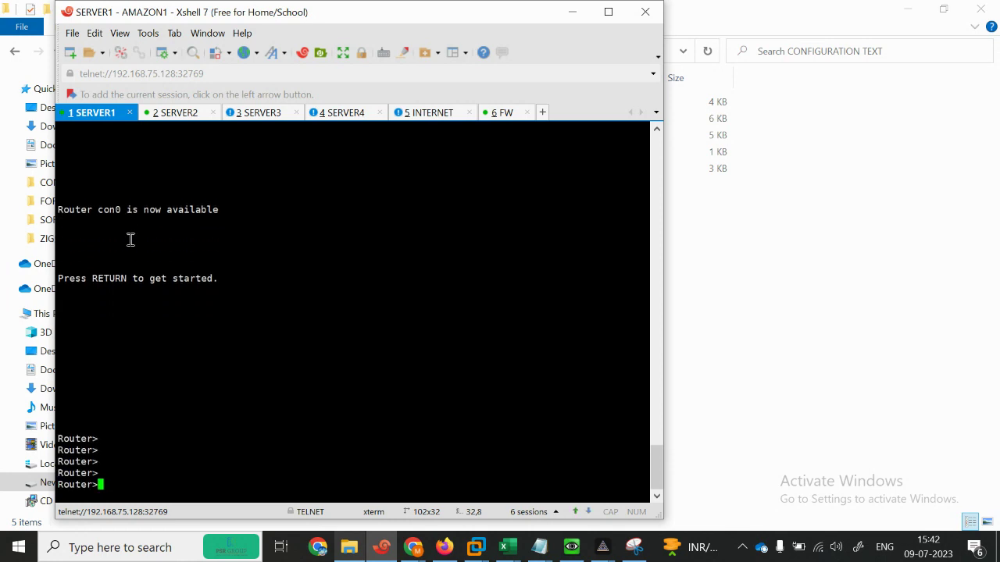
pyautogui.write('en')
pyautogui.press('Return')
pyautogui.write('conf te')
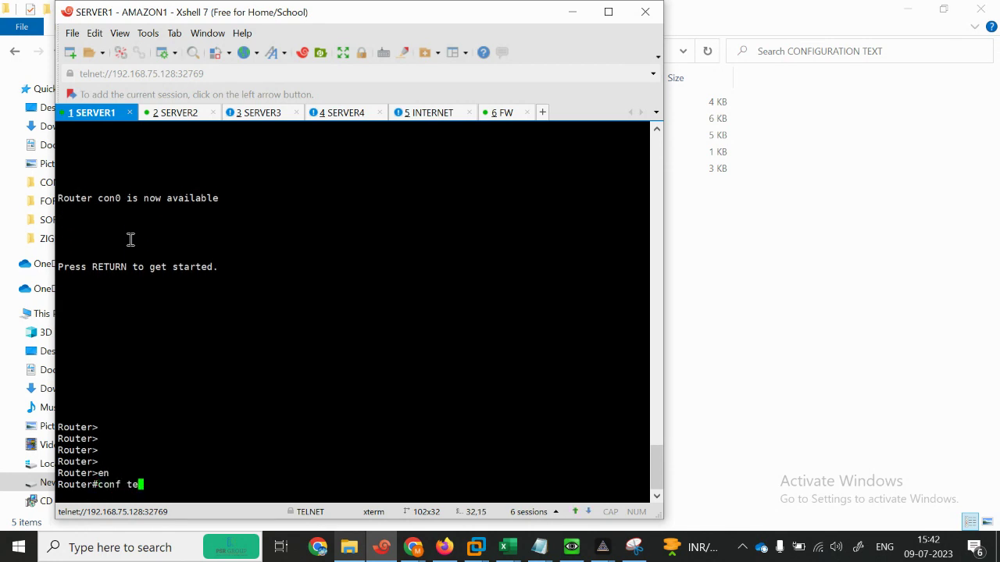
pyautogui.press('Return')
pyautogui.press('Return')
pyautogui.press('Return')
pyautogui.press('Return')
pyautogui.press('Return')
pyautogui.press('Return')
pyautogui.press('Return')
pyautogui.press('Return')
pyautogui.press('Return')
pyautogui.press('Return')
pyautogui.press('Return')
pyautogui.press('Return')
pyautogui.press('Return')
pyautogui.press('Return')
pyautogui.press('Return')
pyautogui.press('Return')
pyautogui.press('Return')
pyautogui.press('Return')
pyautogui.press('Return')
pyautogui.press('Return')
pyautogui.press('Return')
pyautogui.press('Return')
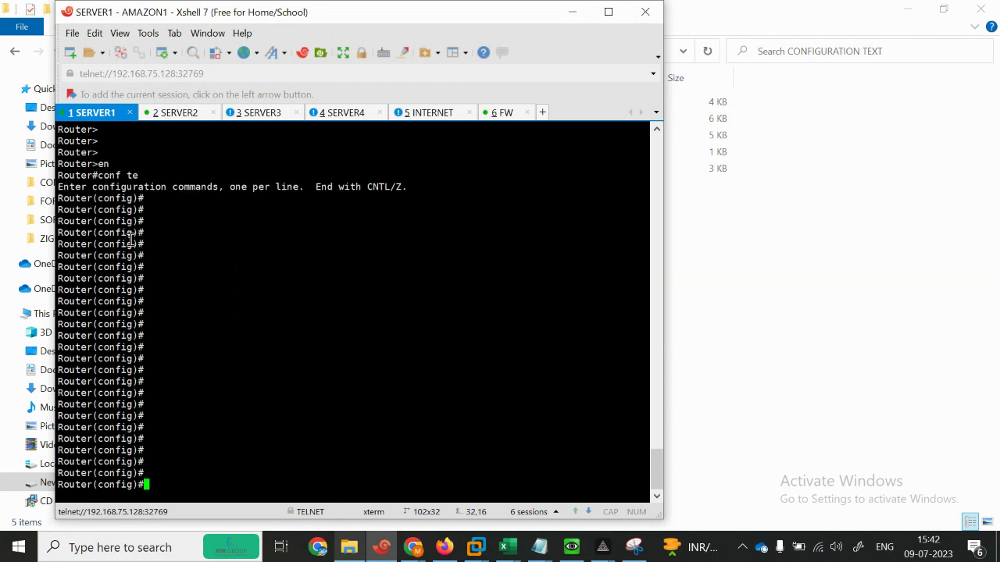
# Step: Paste the copied SSH and HTTP commands into SERVER1, generating 1024-bit RSA keys
pyautogui.rightClick(279, 263)
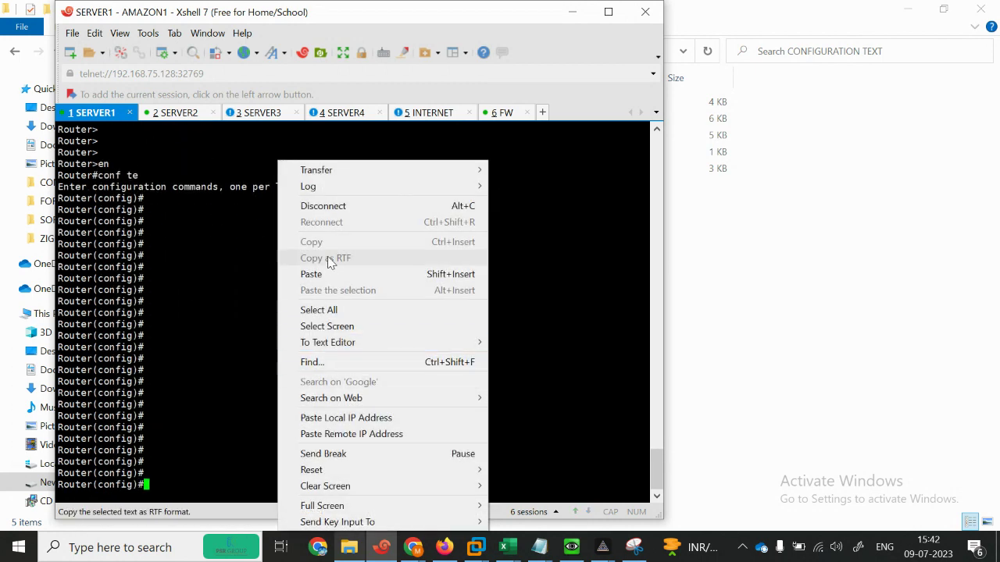
pyautogui.click(325, 278)
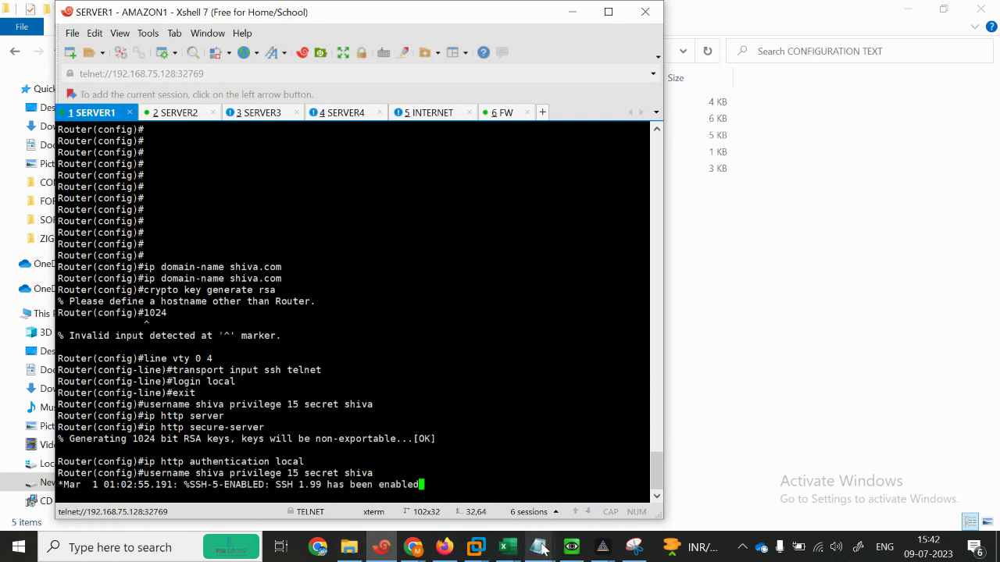
pyautogui.click(538, 547)
pyautogui.click(673, 468)
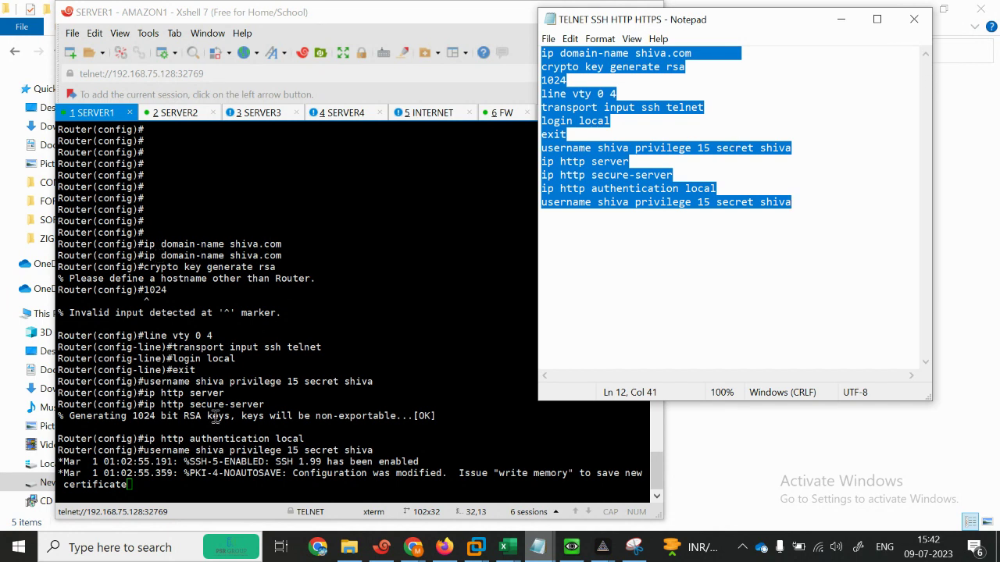
# Step: Add enable, config terminal and hostname R1 to the top of the Notepad script
pyautogui.press('BackSpace')
pyautogui.press('Return')
pyautogui.press('Return')
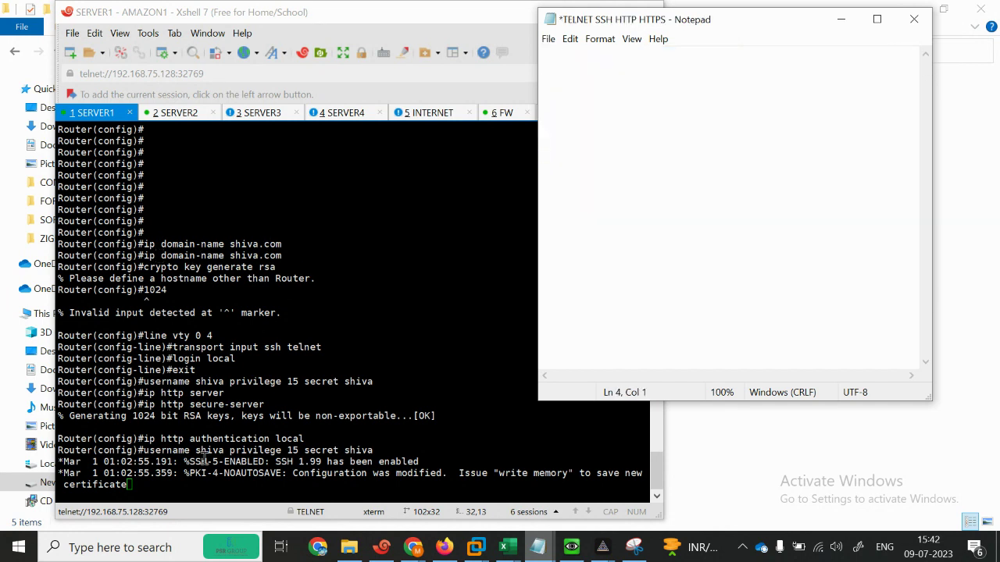
pyautogui.hotkey('ctrl', 'z')
pyautogui.click(713, 92)
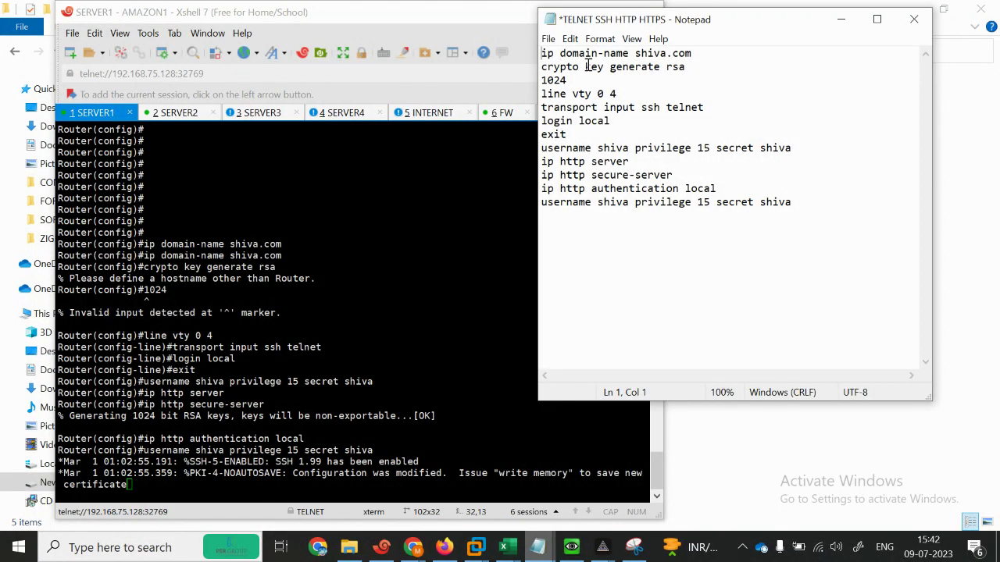
pyautogui.write('enable')
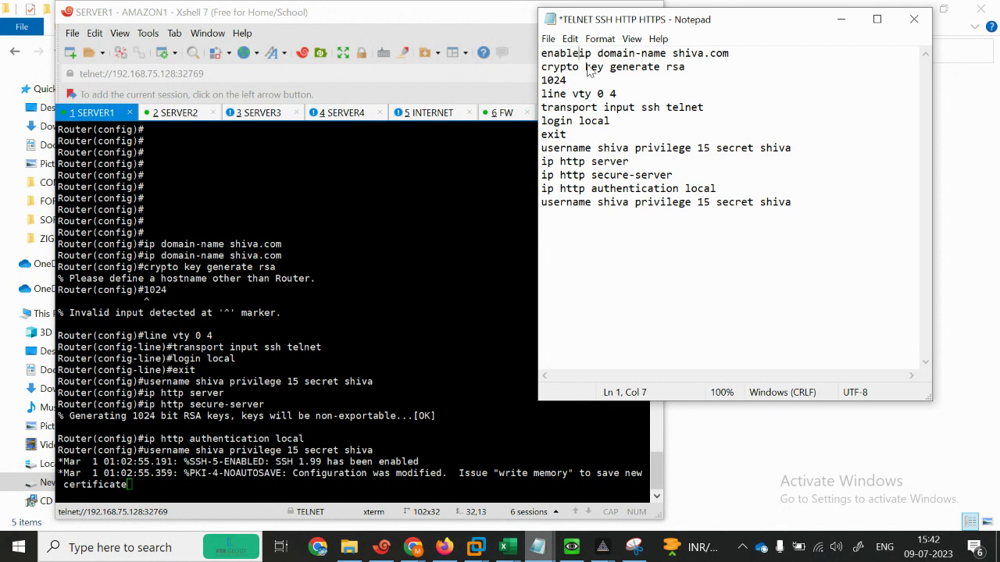
pyautogui.press('Return')
pyautogui.write('config t')
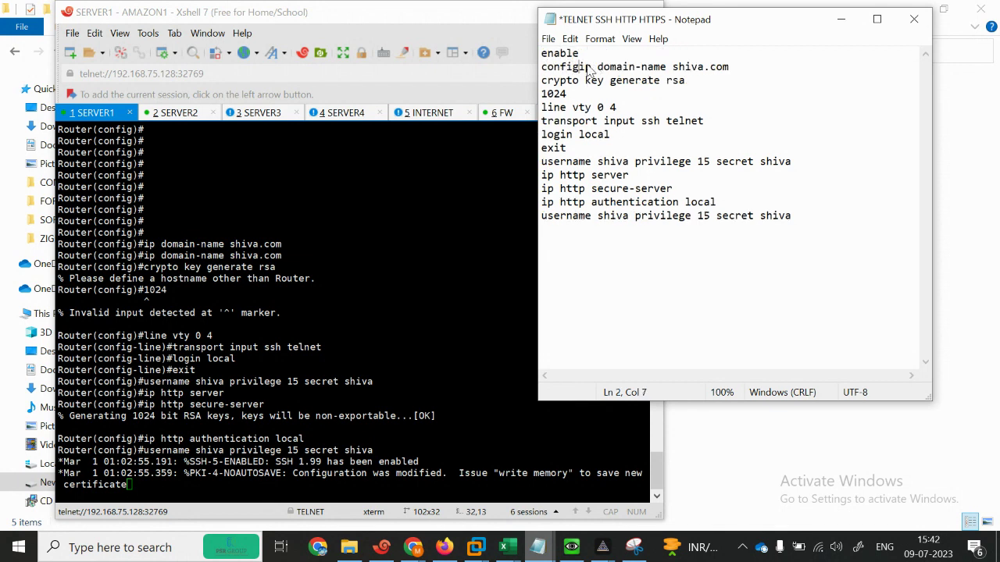
pyautogui.write('erminal')
pyautogui.press('Return')
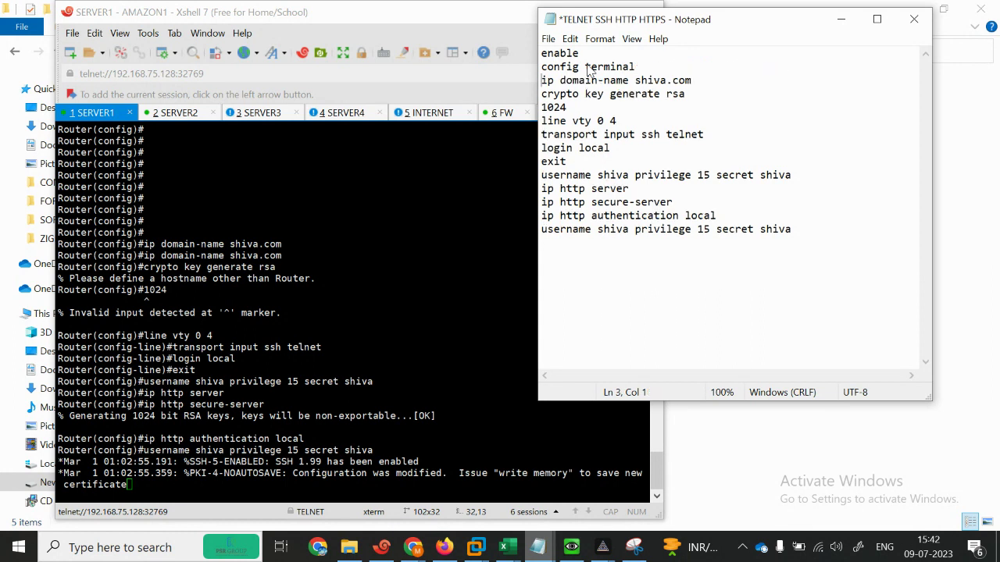
pyautogui.write('hostname')
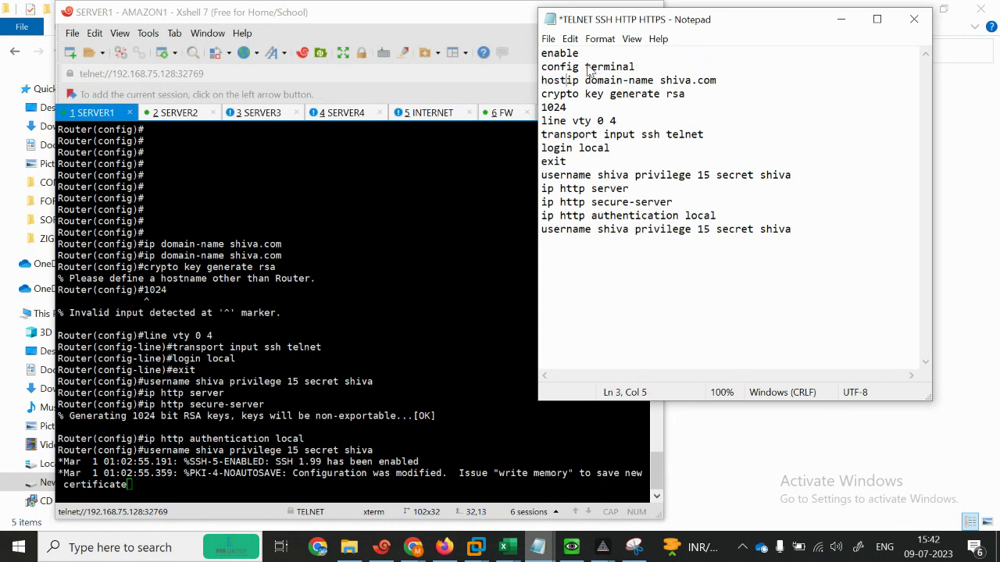
pyautogui.write(' R1')
pyautogui.press('Return')
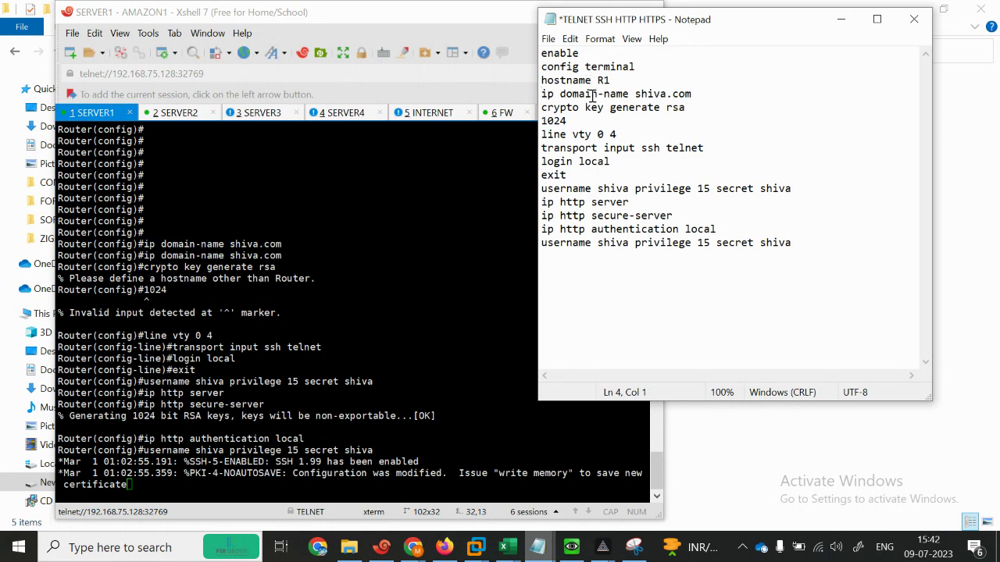
pyautogui.hotkey('ctrl', 'a')
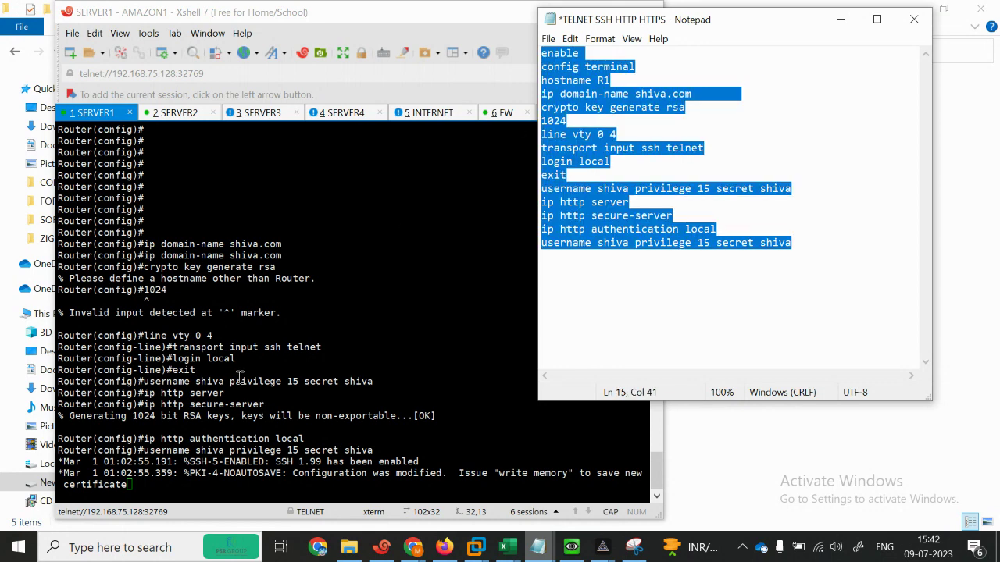
# Step: End and exit SERVER1's current session, then paste the script into SERVER1
pyautogui.click(241, 377)
pyautogui.press('Return')
pyautogui.press('Return')
pyautogui.press('Return')
pyautogui.press('Return')
pyautogui.press('Return')
pyautogui.write('END')
pyautogui.press('Return')
pyautogui.press('Return')
pyautogui.press('Return')
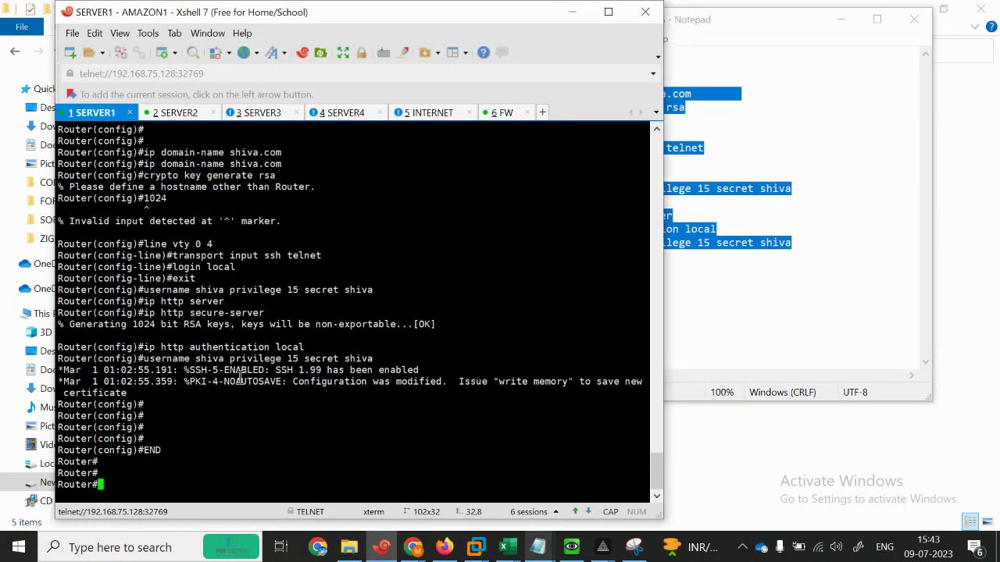
pyautogui.write('exit')
pyautogui.press('Return')
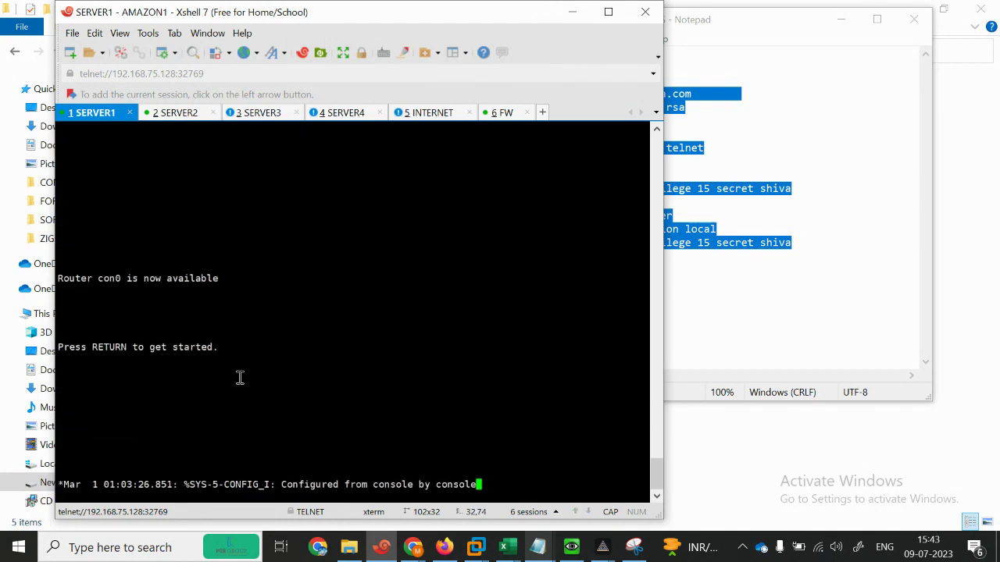
pyautogui.press('Return')
pyautogui.press('Return')
pyautogui.press('Return')
pyautogui.press('Return')
pyautogui.press('Return')
pyautogui.press('Return')
pyautogui.press('Return')
pyautogui.press('Return')
pyautogui.press('Return')
pyautogui.press('Return')
pyautogui.press('Return')
pyautogui.press('Return')
pyautogui.press('Return')
pyautogui.press('Return')
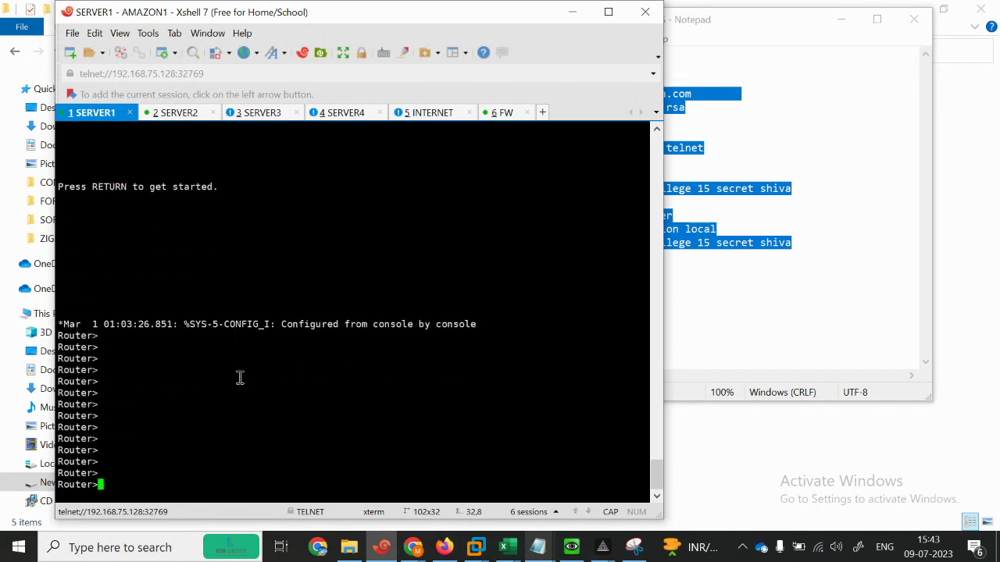
pyautogui.rightClick(240, 378)
pyautogui.click(271, 120)
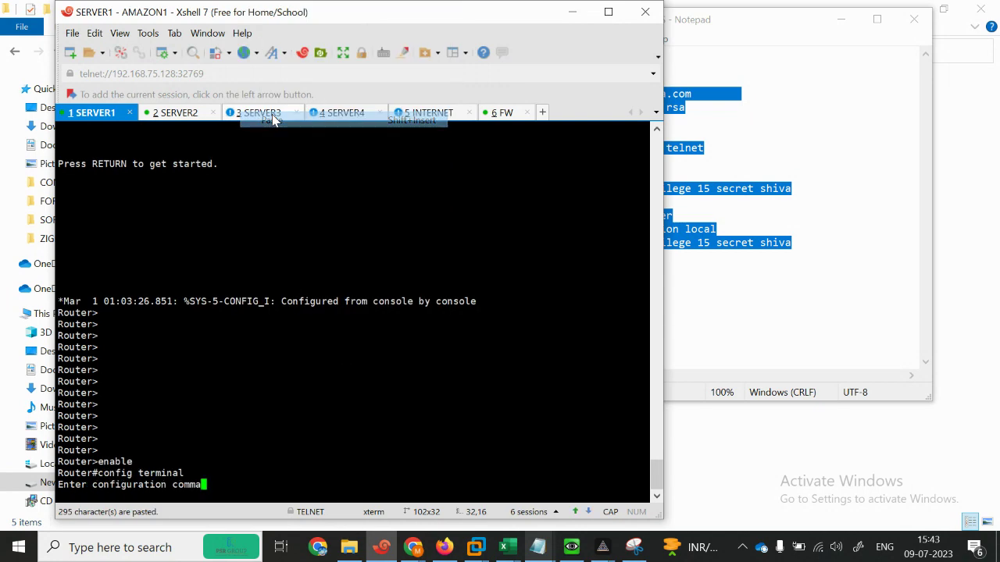
# Step: Paste the script into the SERVER2 and SERVER3 router consoles
pyautogui.click(188, 114)
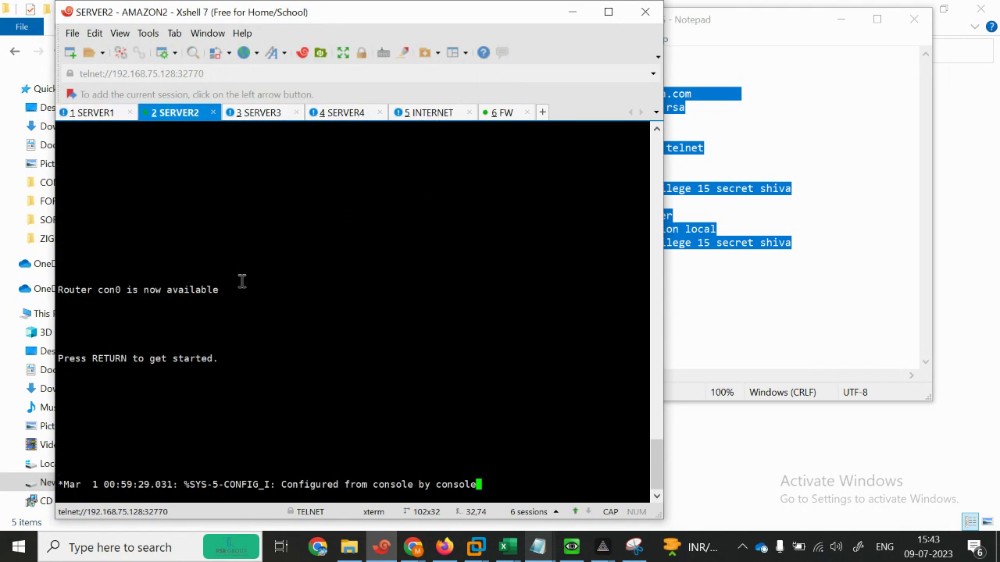
pyautogui.press('Return')
pyautogui.press('Return')
pyautogui.press('Return')
pyautogui.press('Return')
pyautogui.press('Return')
pyautogui.press('Return')
pyautogui.rightClick(232, 474)
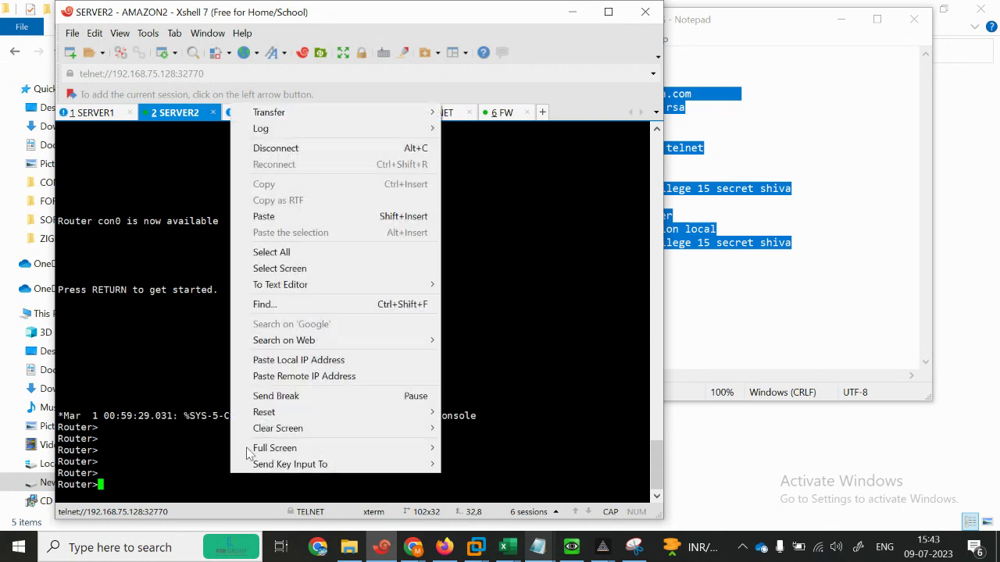
pyautogui.click(272, 214)
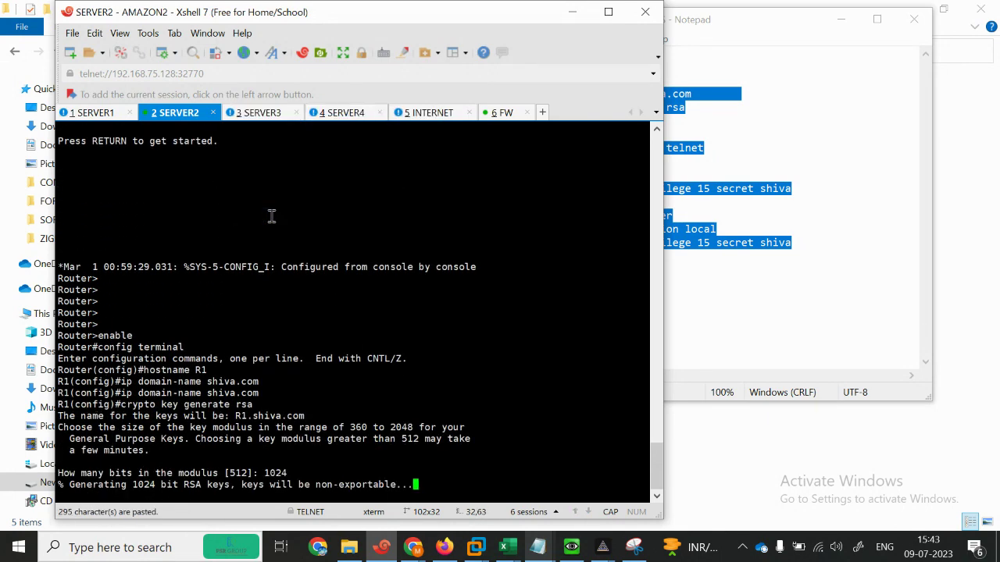
pyautogui.click(258, 114)
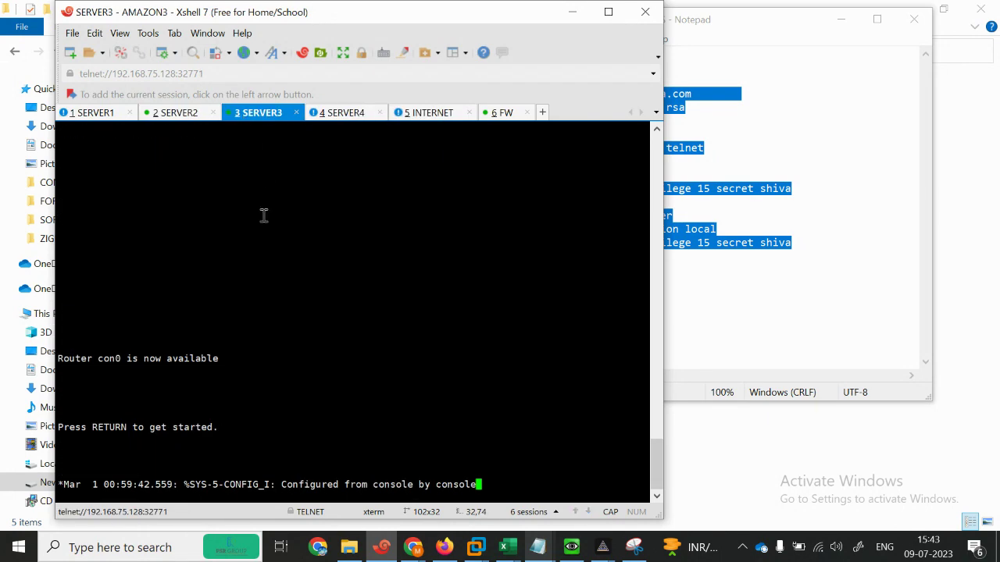
pyautogui.press('Return')
pyautogui.press('Return')
pyautogui.press('Return')
pyautogui.press('Return')
pyautogui.rightClick(264, 478)
pyautogui.click(331, 219)
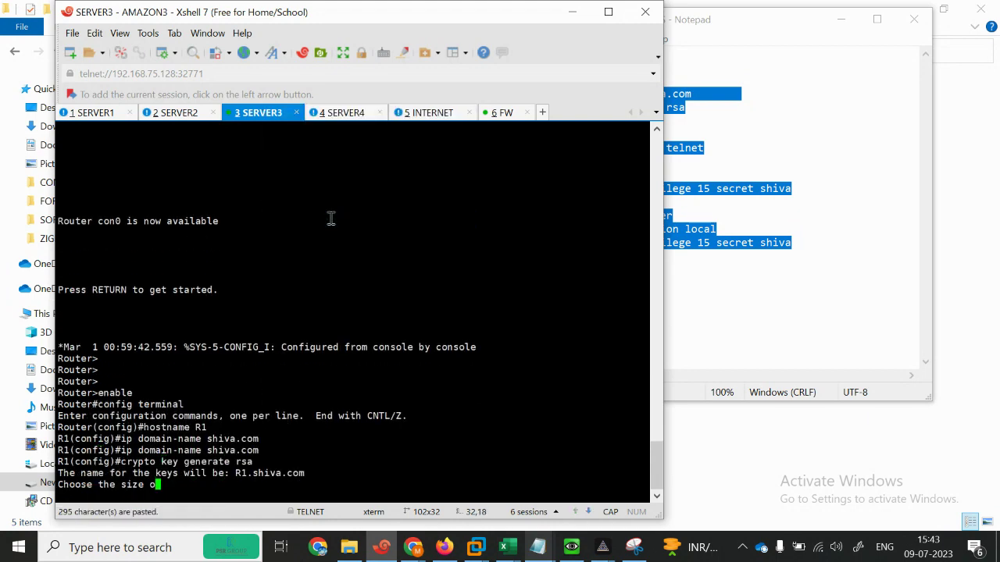
# Step: Paste the script into the SERVER4 and INTERNET router consoles
pyautogui.click(343, 113)
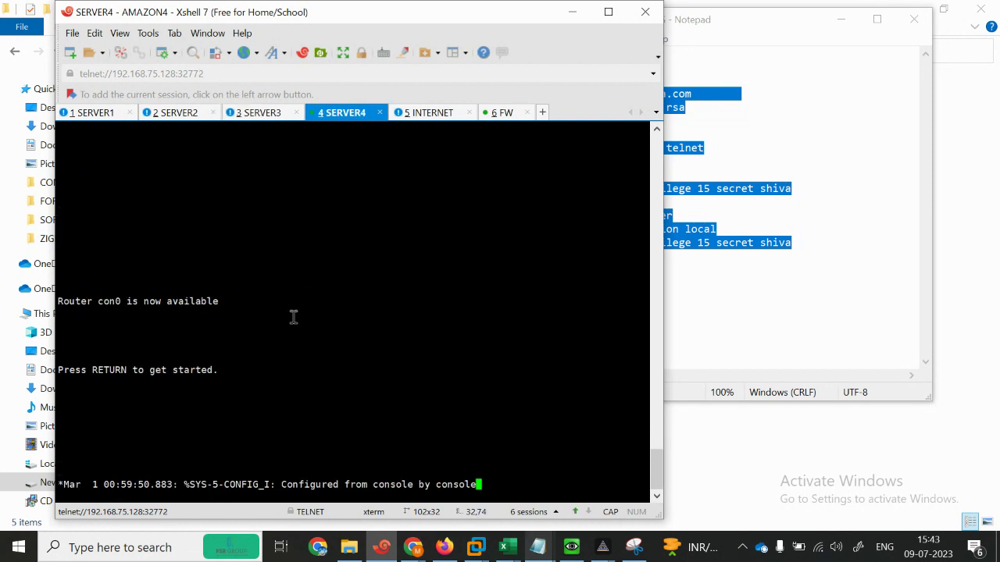
pyautogui.press('Return')
pyautogui.press('Return')
pyautogui.press('Return')
pyautogui.press('Return')
pyautogui.press('Return')
pyautogui.press('Return')
pyautogui.press('Return')
pyautogui.press('Return')
pyautogui.press('Return')
pyautogui.press('Return')
pyautogui.press('Return')
pyautogui.press('Return')
pyautogui.press('Return')
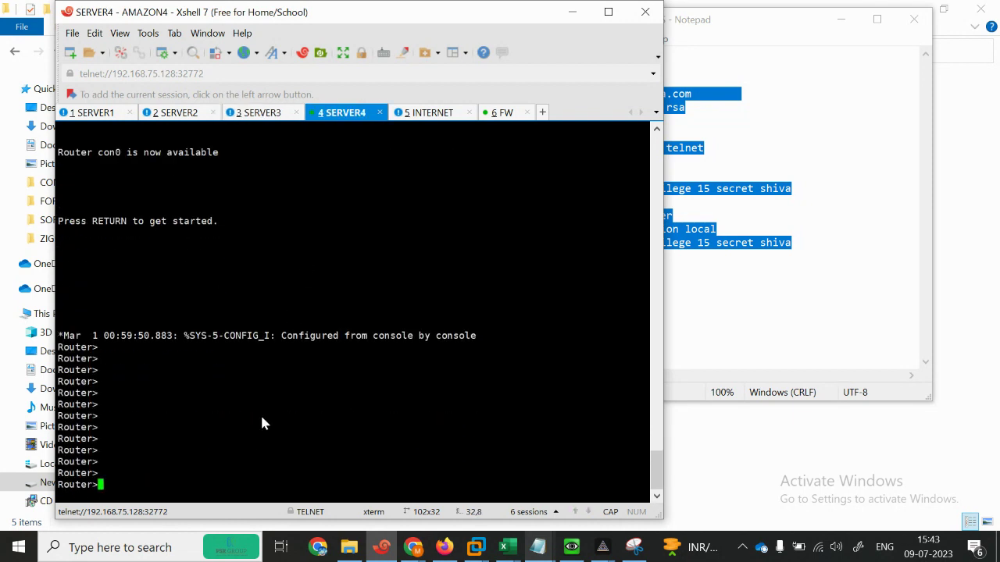
pyautogui.rightClick(262, 418)
pyautogui.click(288, 161)
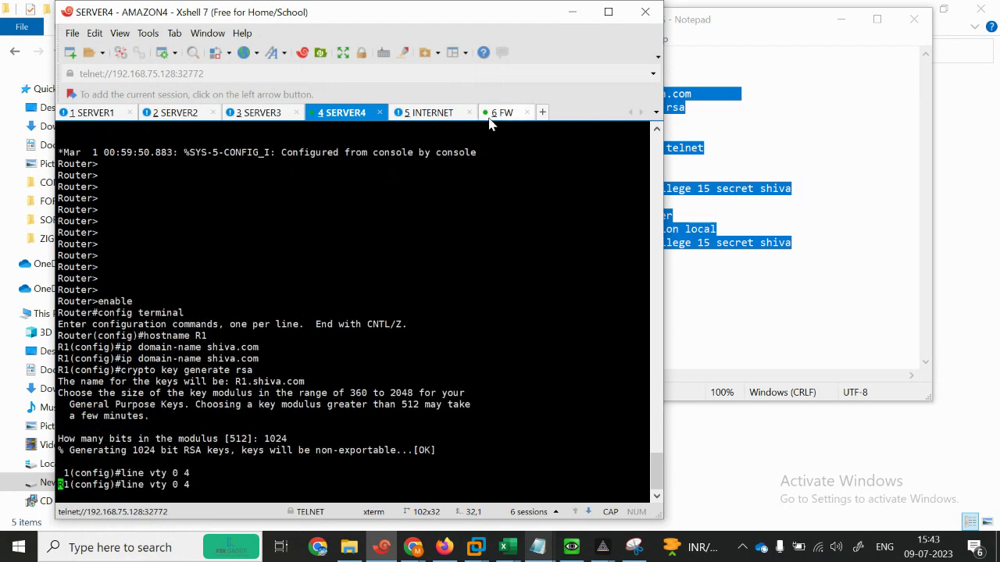
pyautogui.click(432, 114)
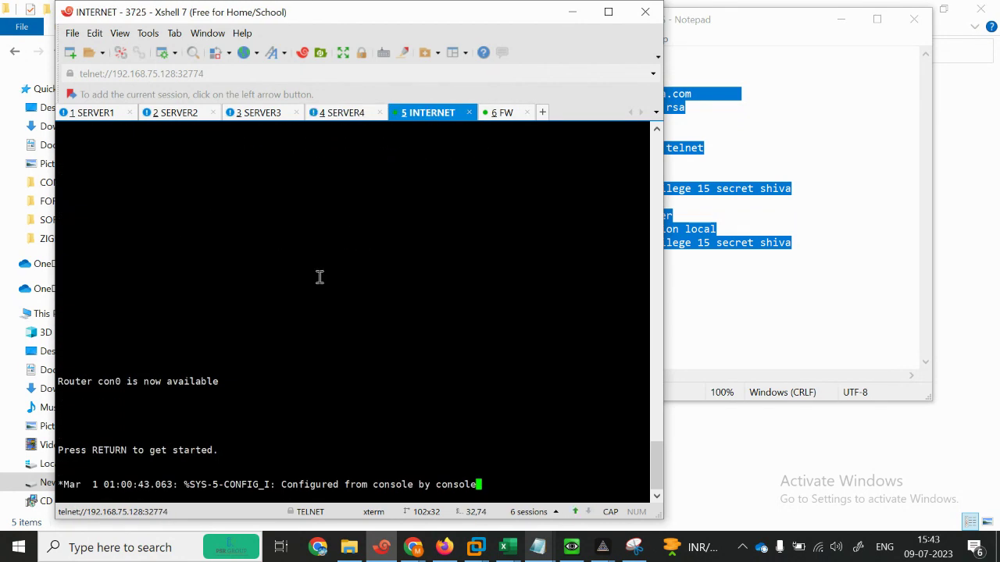
pyautogui.press('Return')
pyautogui.press('Return')
pyautogui.press('Return')
pyautogui.press('Return')
pyautogui.press('Return')
pyautogui.press('Return')
pyautogui.press('Return')
pyautogui.press('Return')
pyautogui.rightClick(254, 462)
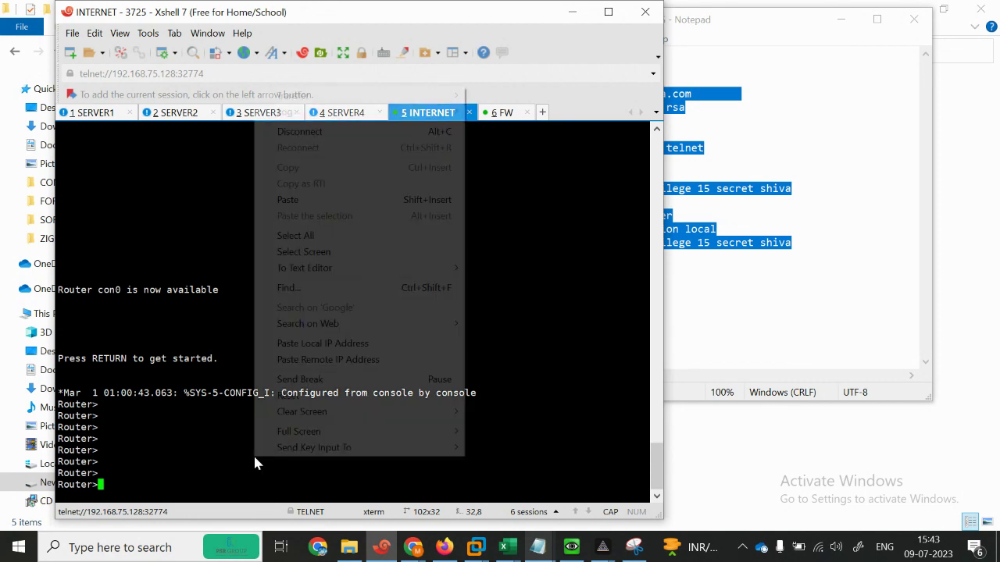
pyautogui.click(290, 199)
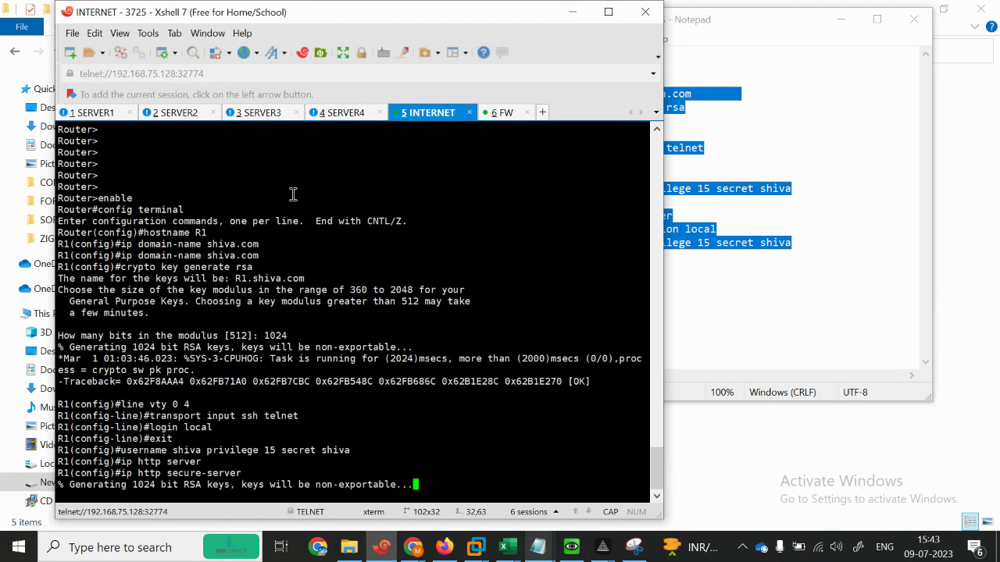
# Step: Minimize the Notepad script and the Xshell window
pyautogui.click(785, 243)
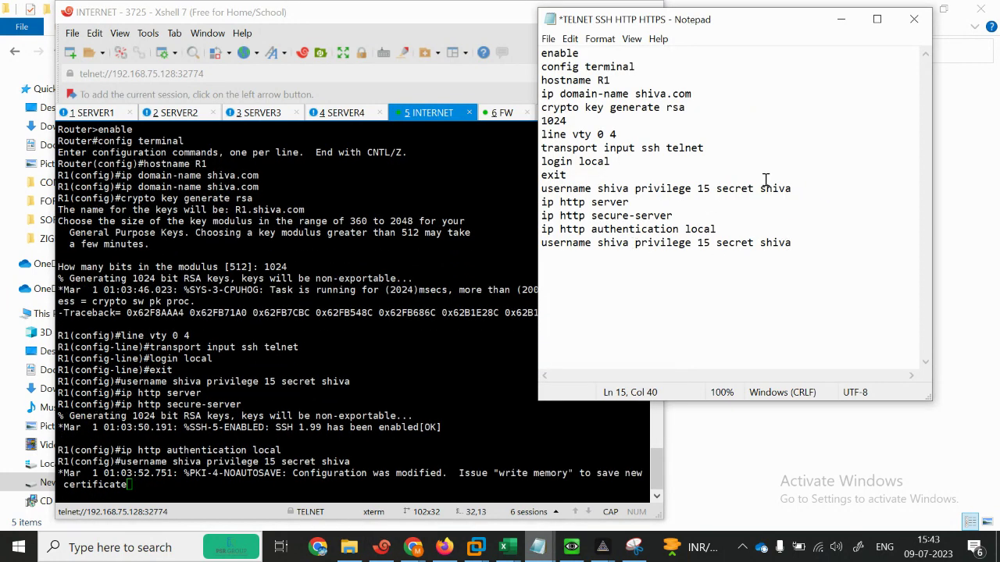
pyautogui.click(841, 18)
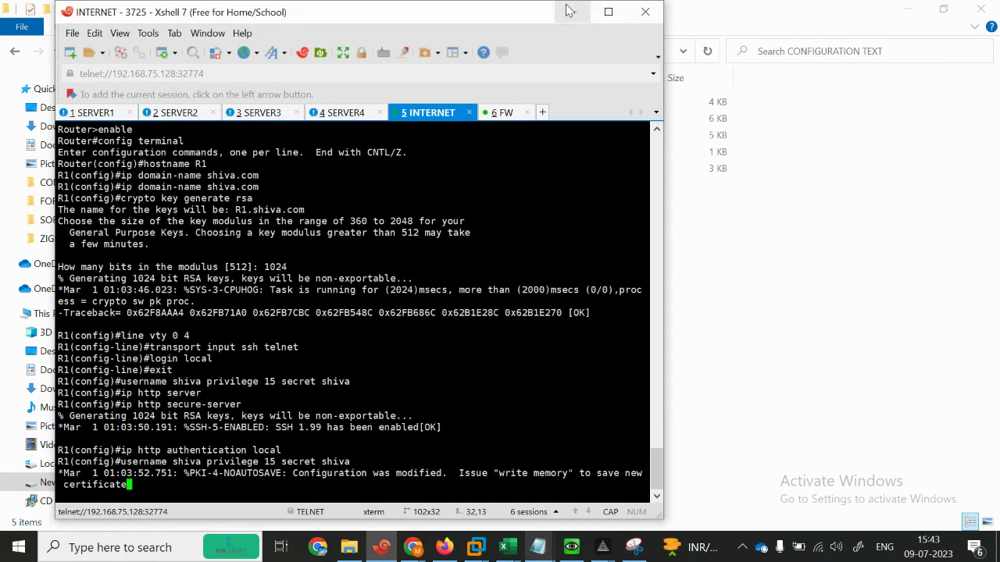
pyautogui.click(571, 13)
# Step: Sign in to the 101.1.1.100 prompt on the client, declining to save the login
pyautogui.moveTo(529, 541)
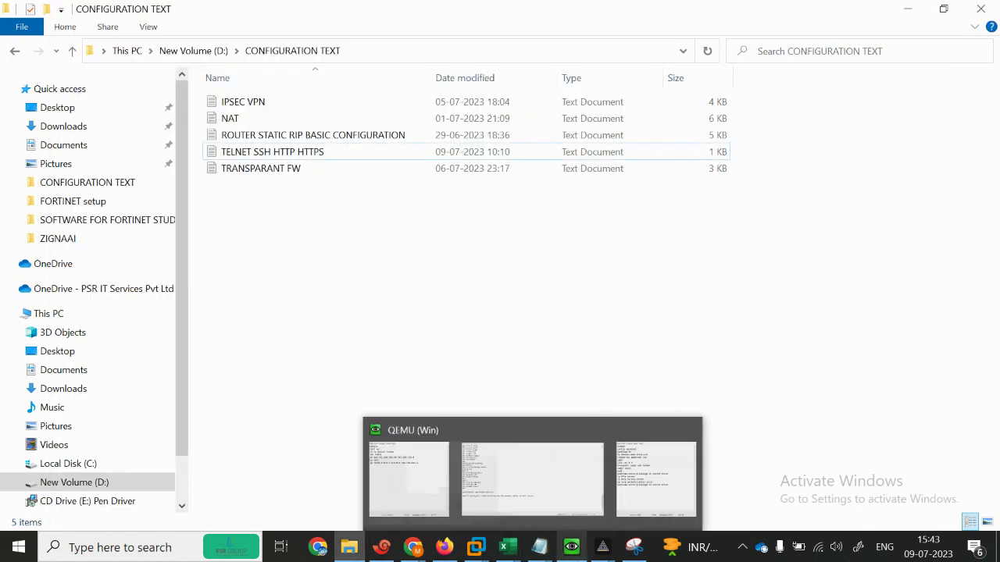
pyautogui.click(449, 478)
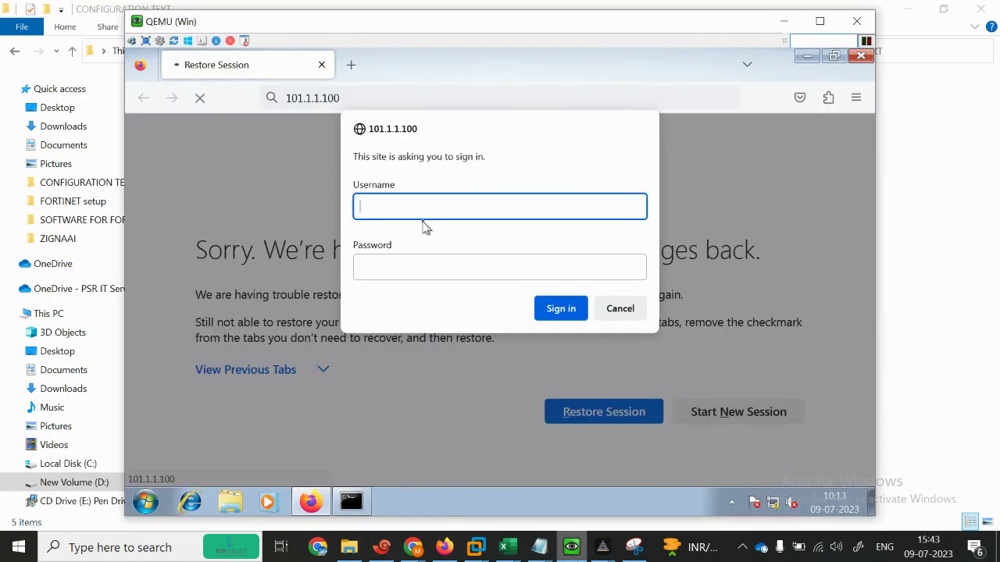
pyautogui.press('Tab')
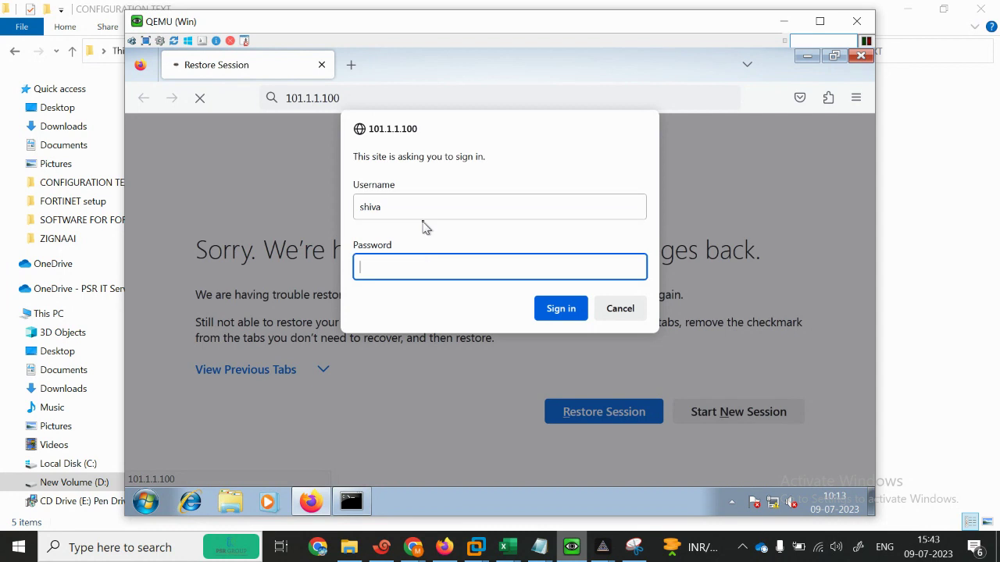
pyautogui.write('•••••')
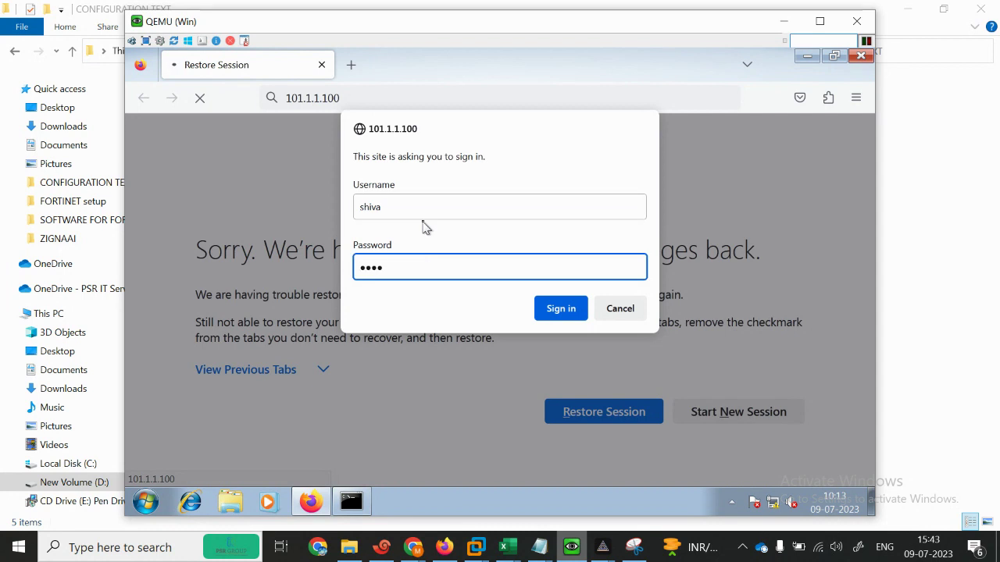
pyautogui.press('Return')
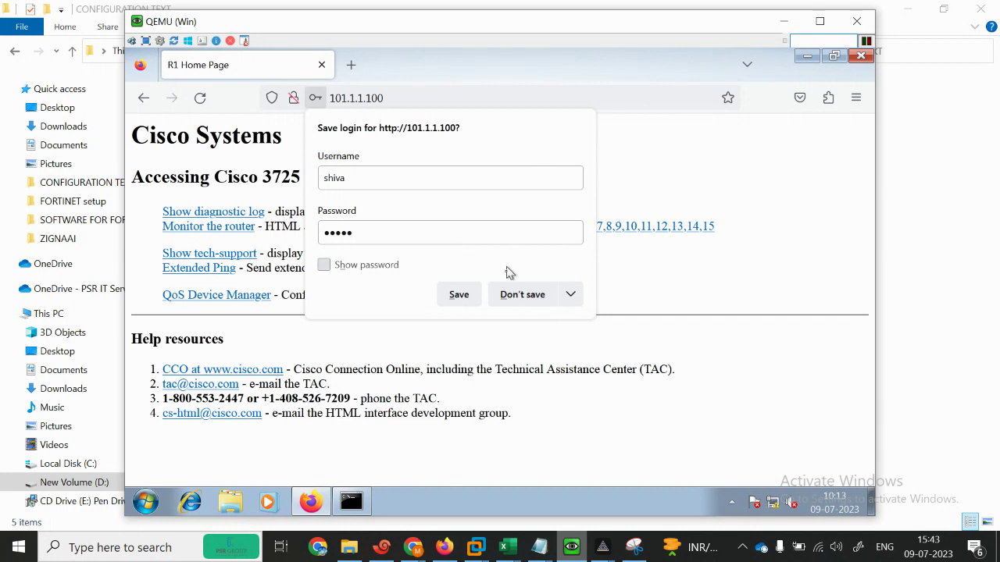
pyautogui.click(513, 294)
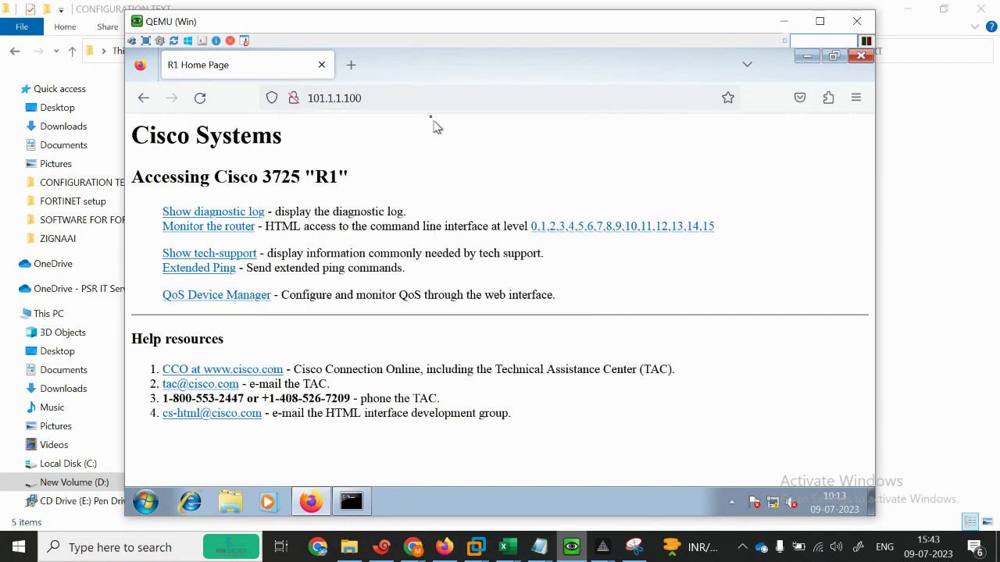
# Step: Reload 101.1.1.100 twice, showing R1's home page, then return to the FortiGate admin page
pyautogui.click(405, 98)
pyautogui.press('Return')
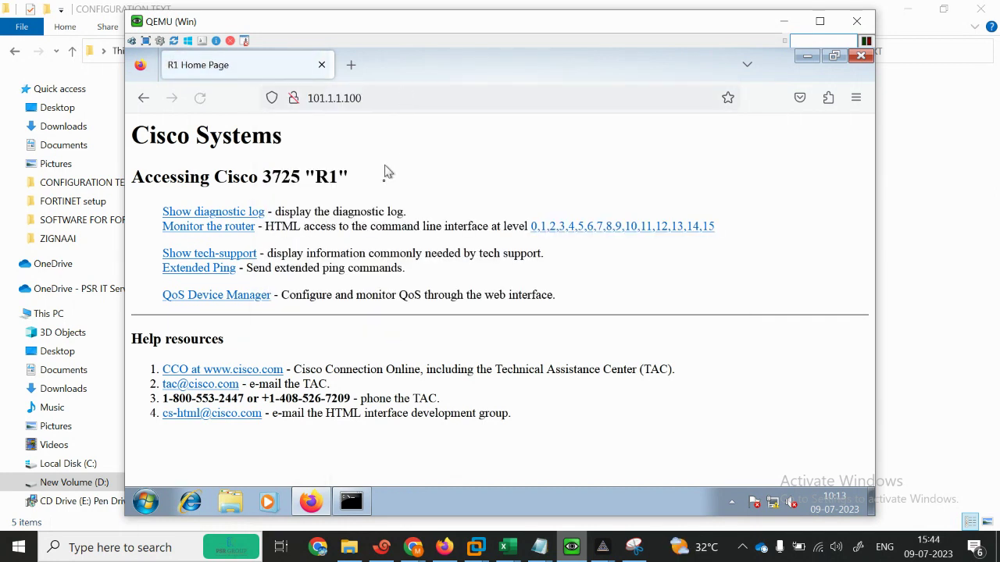
pyautogui.click(419, 100)
pyautogui.press('Return')
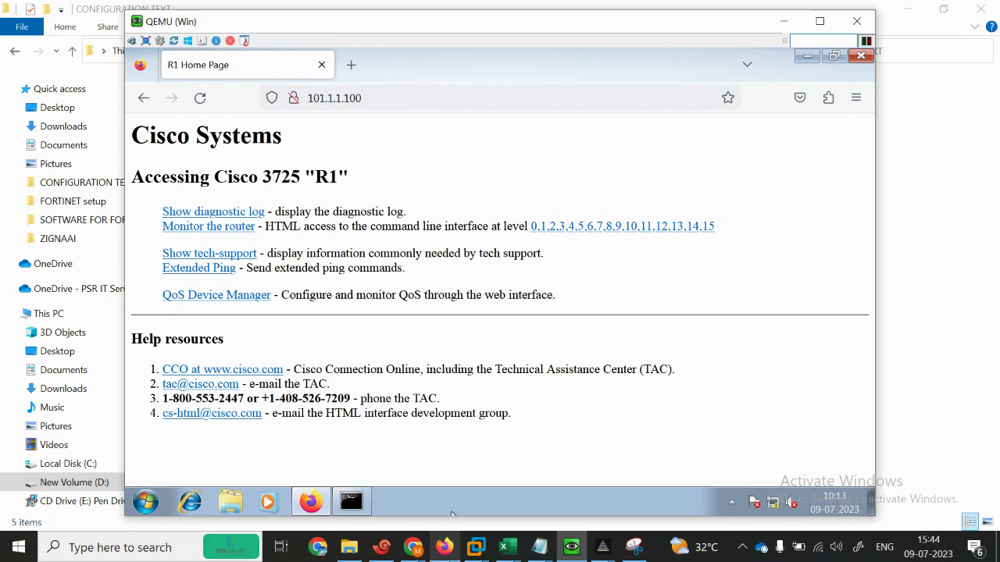
pyautogui.click(444, 547)
pyautogui.click(308, 18)
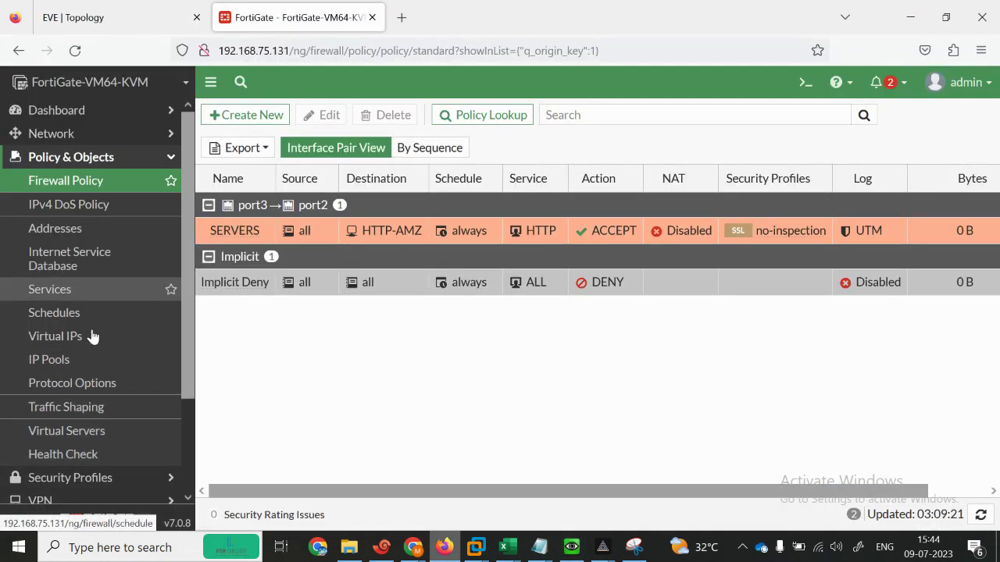
# Step: Set the HTTP-AMZ virtual server's load balancing method to Round Robin and save
pyautogui.click(80, 434)
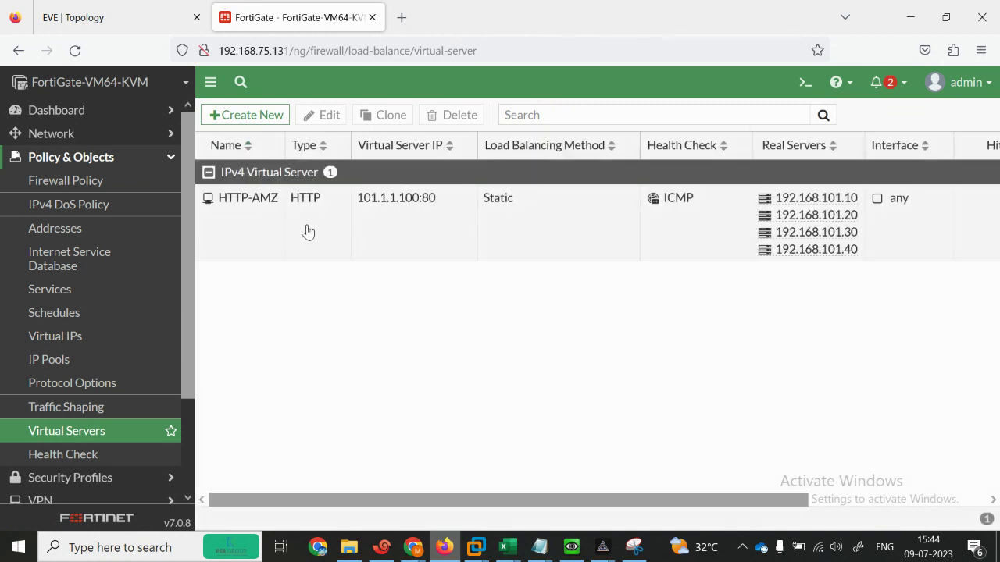
pyautogui.doubleClick(306, 231)
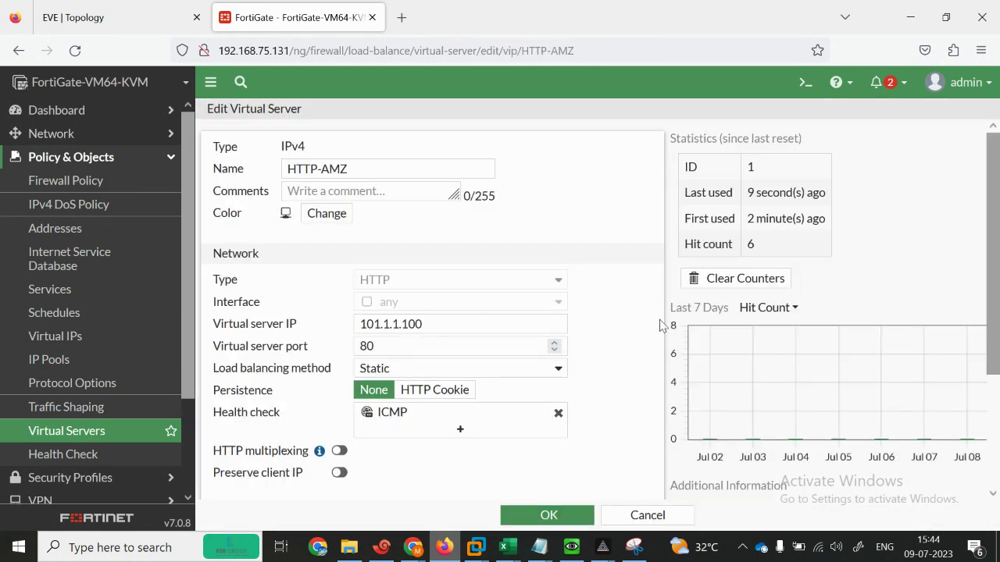
pyautogui.moveTo(995, 358); pyautogui.dragTo(993, 298)
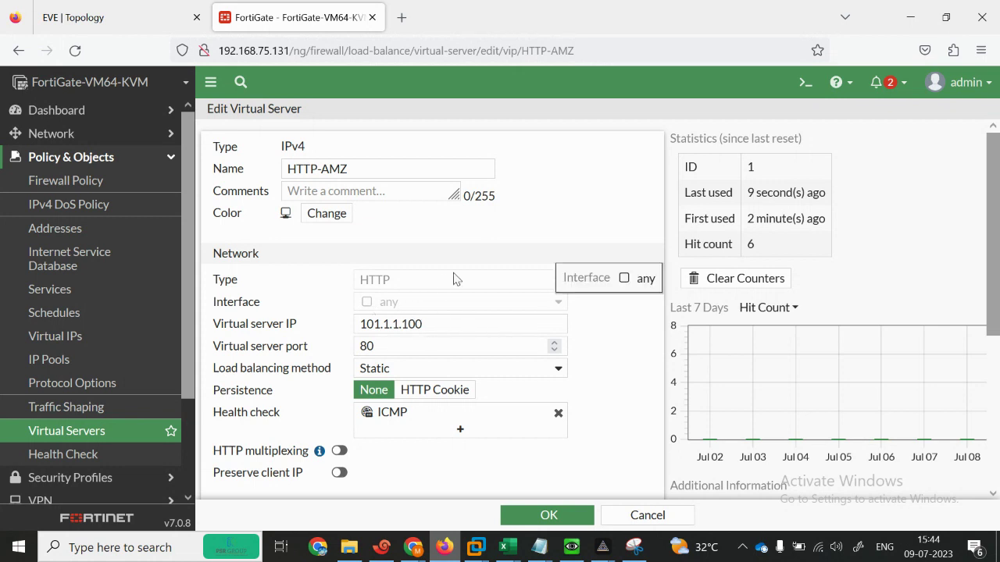
pyautogui.moveTo(414, 414)
pyautogui.moveTo(996, 332); pyautogui.dragTo(997, 452)
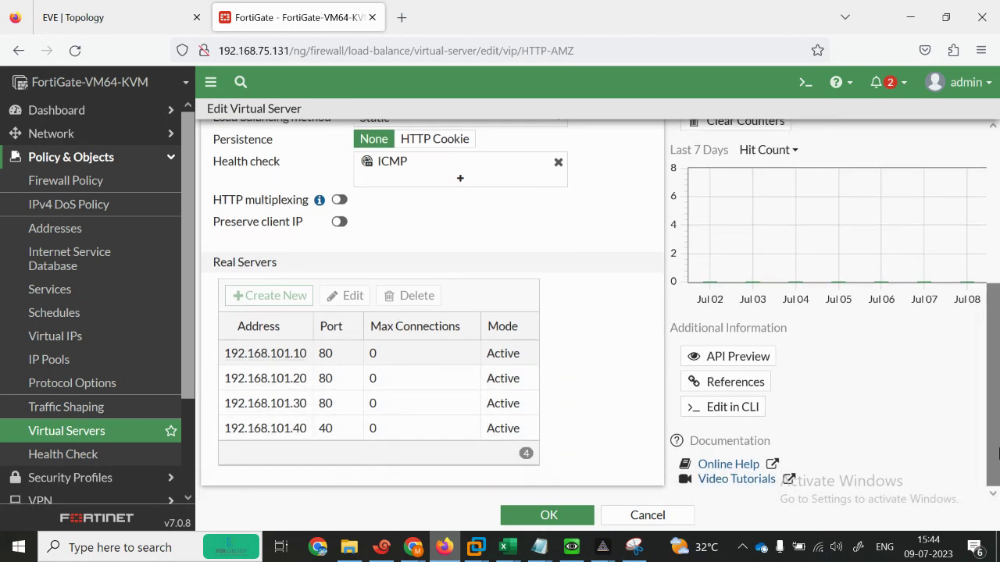
pyautogui.moveTo(997, 452); pyautogui.dragTo(997, 279)
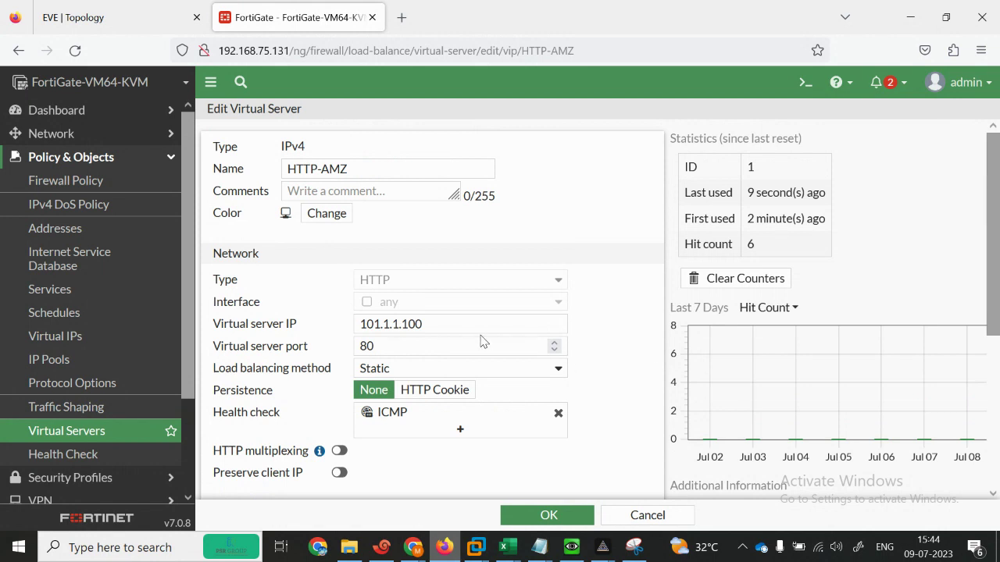
pyautogui.click(552, 372)
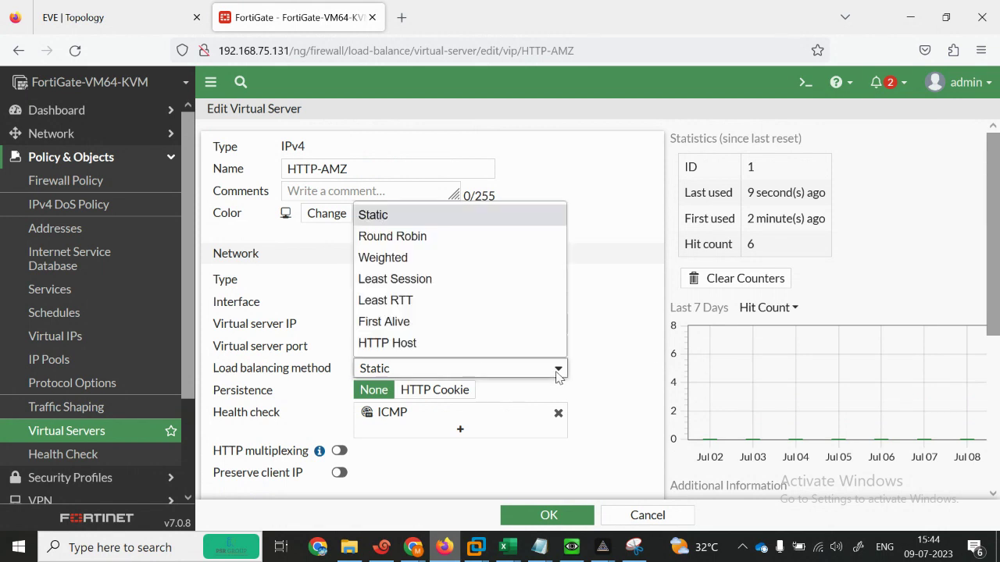
pyautogui.click(396, 244)
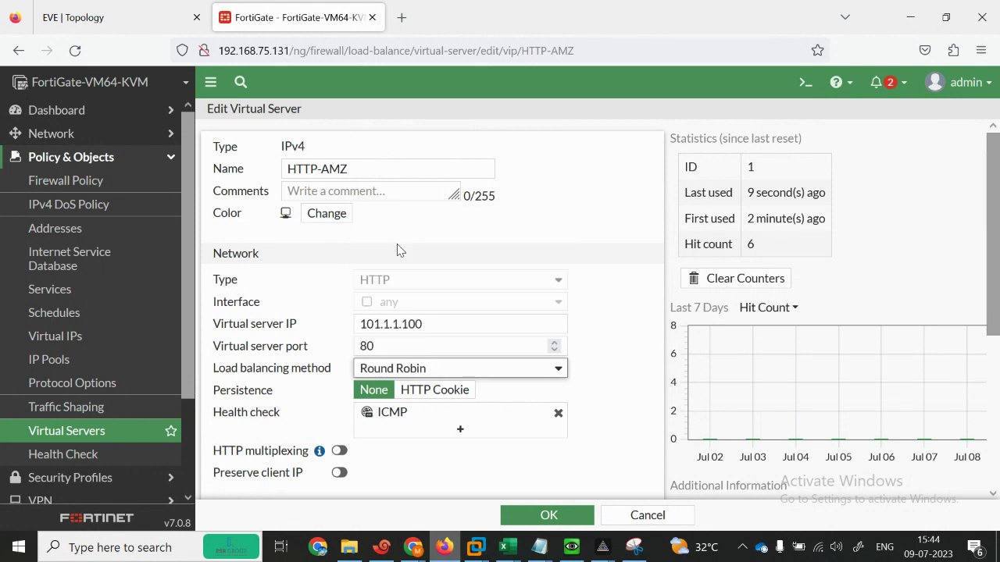
pyautogui.click(549, 516)
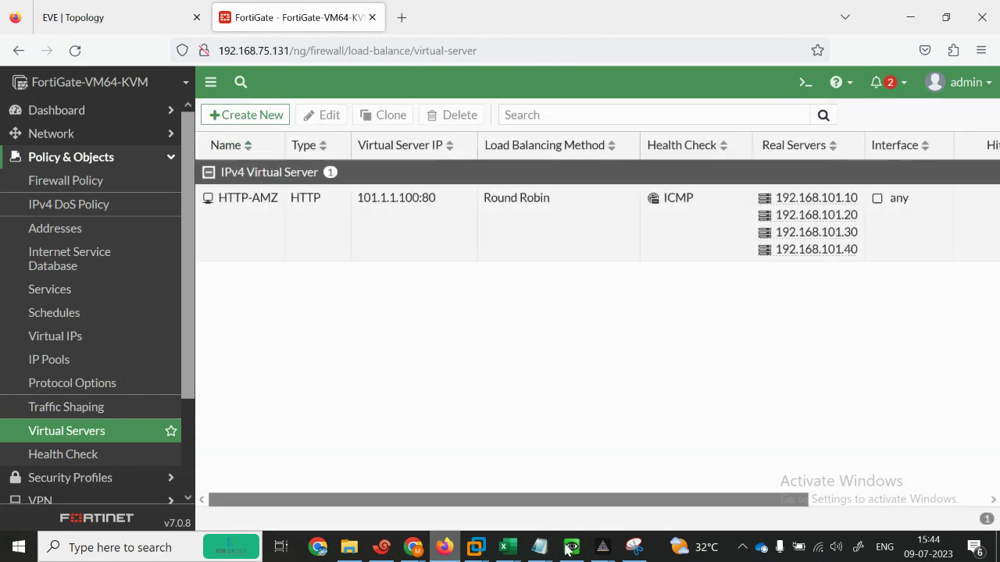
# Step: Reload 101.1.1.100 in the client browser, still answered by R1's home page
pyautogui.click(572, 547)
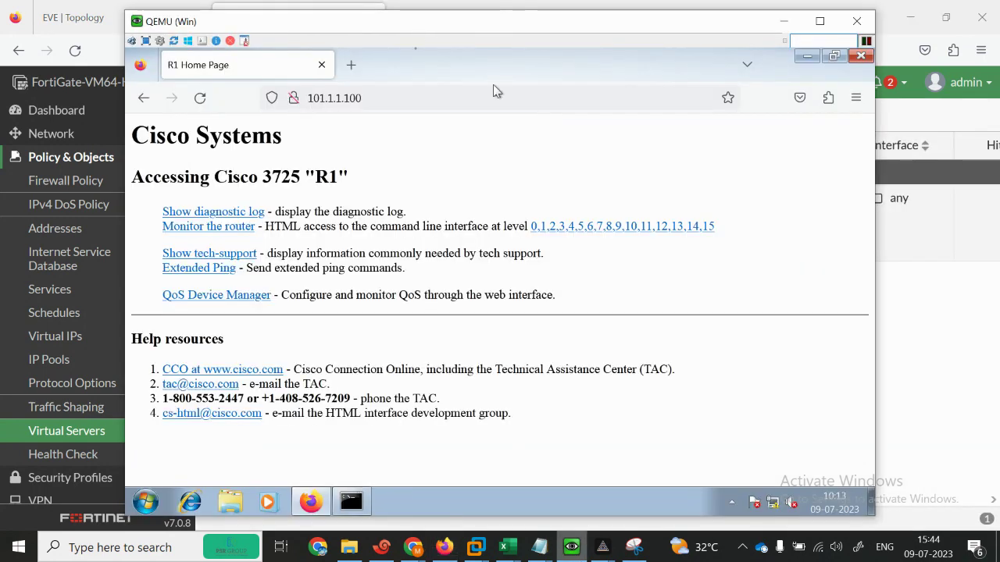
pyautogui.click(417, 105)
pyautogui.press('Return')
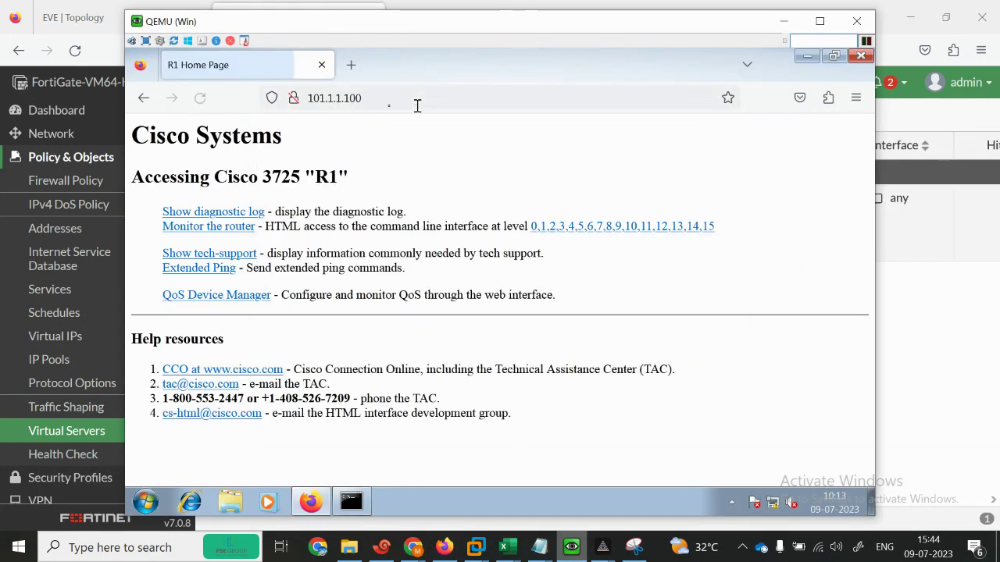
pyautogui.click(381, 547)
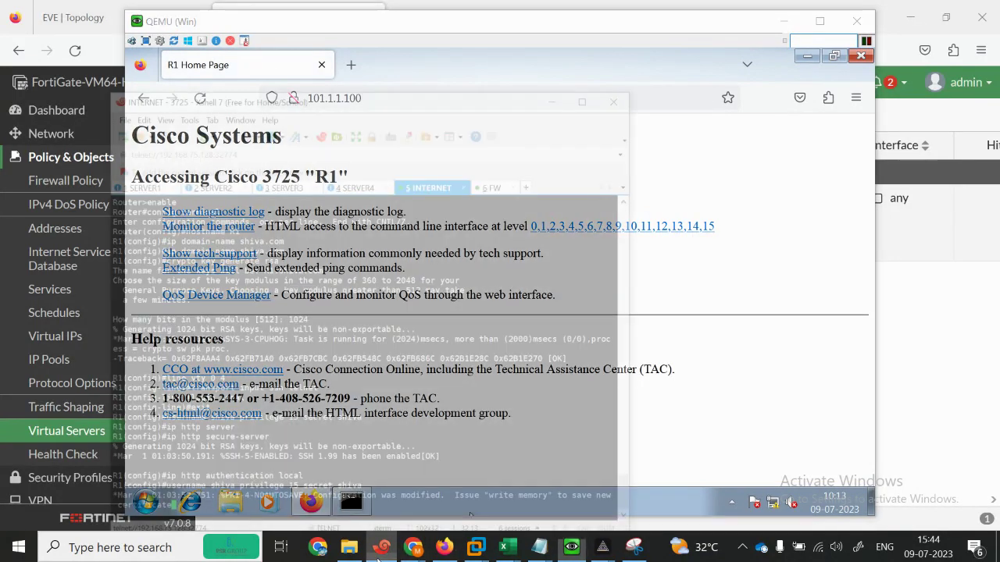
# Step: Set the SERVER2 router's hostname to SERVER2
pyautogui.click(100, 114)
pyautogui.press('Return')
pyautogui.press('Return')
pyautogui.press('Return')
pyautogui.press('Return')
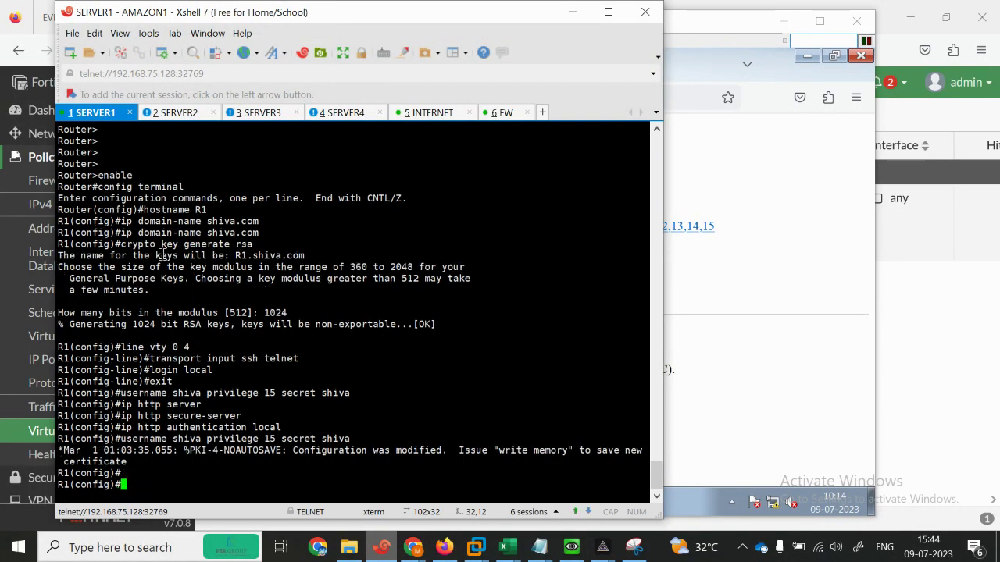
pyautogui.write('hos')
pyautogui.press('Tab')
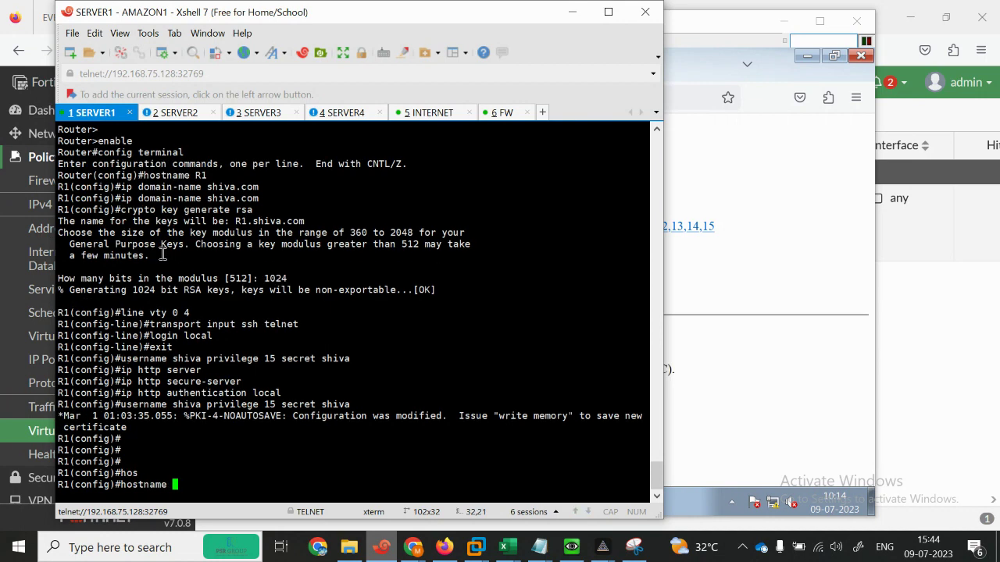
pyautogui.click(180, 114)
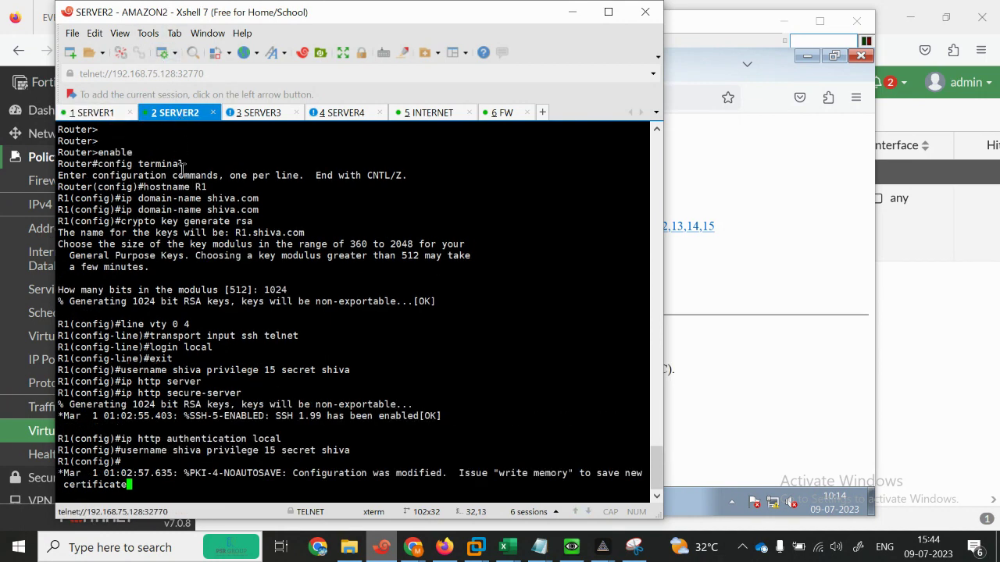
pyautogui.press('Return')
pyautogui.press('Return')
pyautogui.press('Return')
pyautogui.write('hos')
pyautogui.press('Tab')
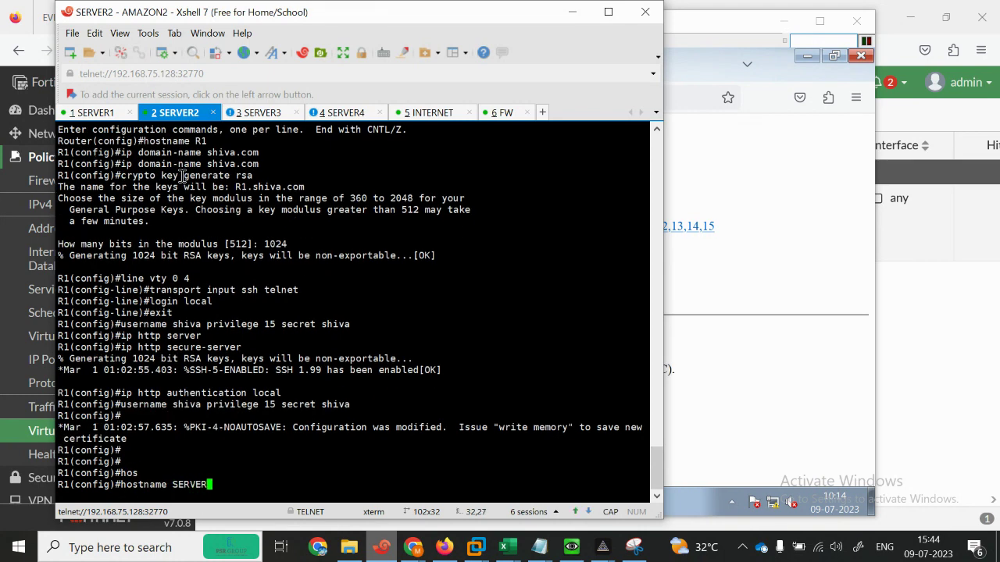
pyautogui.write('SERVER2')
pyautogui.press('Return')
pyautogui.press('Return')
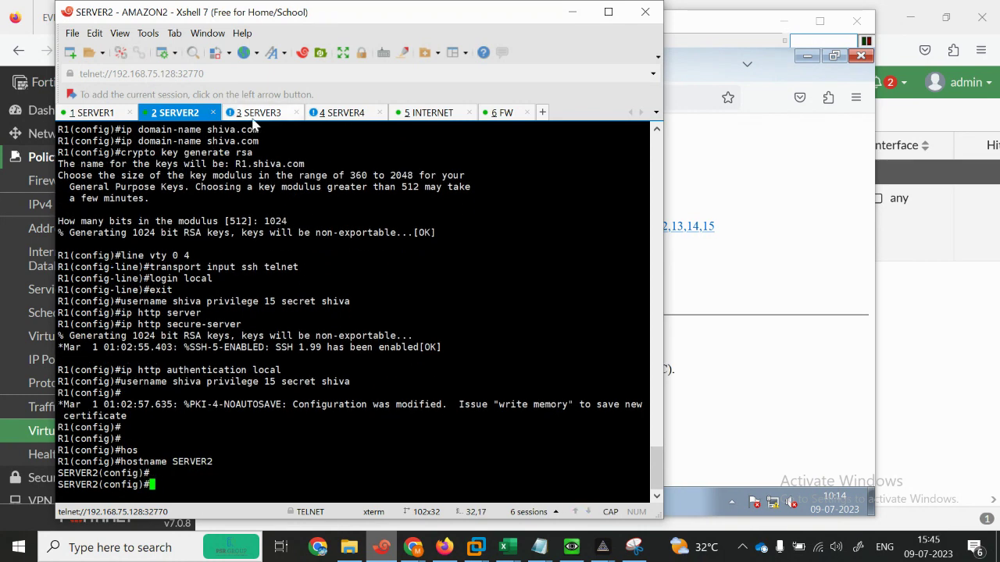
# Step: Set hostnames SERVER3 and SERVER4 on their routers, then hide Xshell
pyautogui.click(254, 114)
pyautogui.press('Return')
pyautogui.press('Return')
pyautogui.press('Return')
pyautogui.write('HOStname SERVER3')
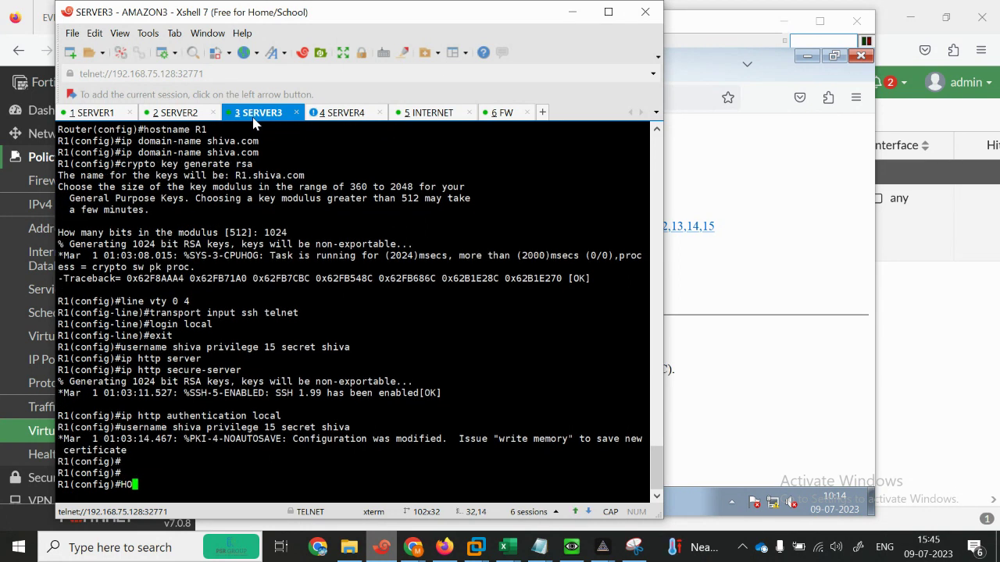
pyautogui.press('Tab')
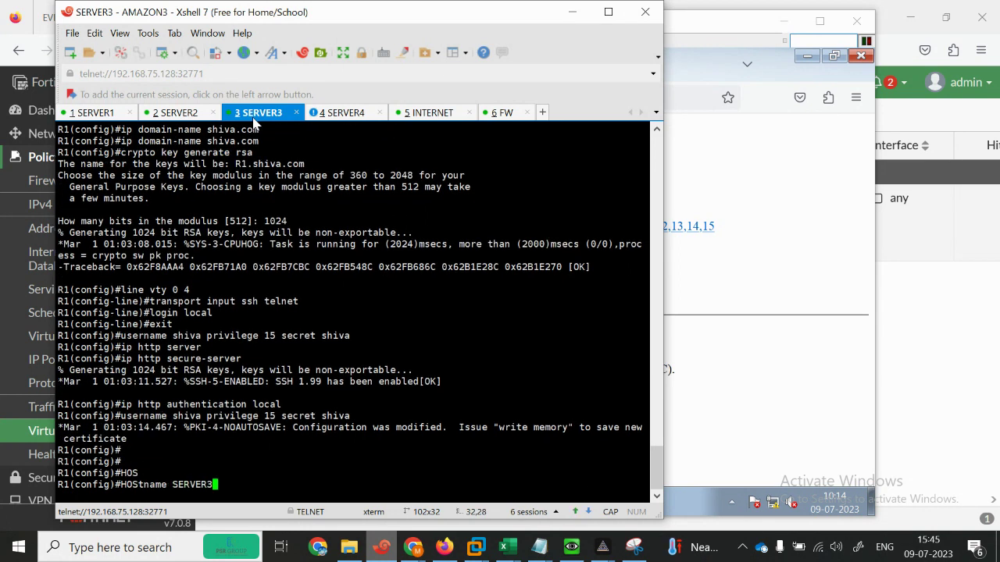
pyautogui.write('SERVER3')
pyautogui.press('Return')
pyautogui.click(342, 114)
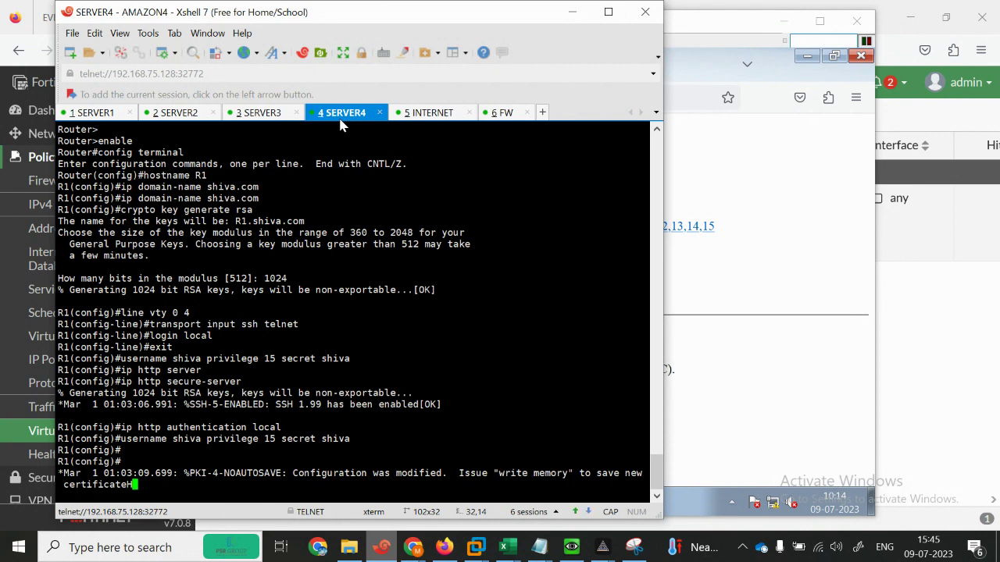
pyautogui.press('Return')
pyautogui.press('Return')
pyautogui.press('Return')
pyautogui.write('HOS')
pyautogui.press('Tab')
pyautogui.write('S')
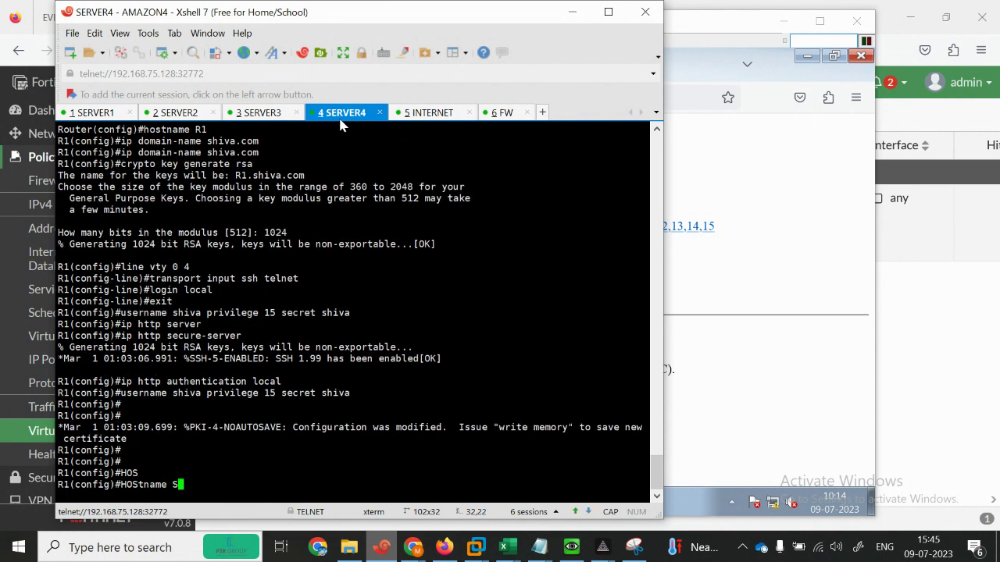
pyautogui.write('ERVER4')
pyautogui.press('Return')
pyautogui.press('Return')
pyautogui.press('Return')
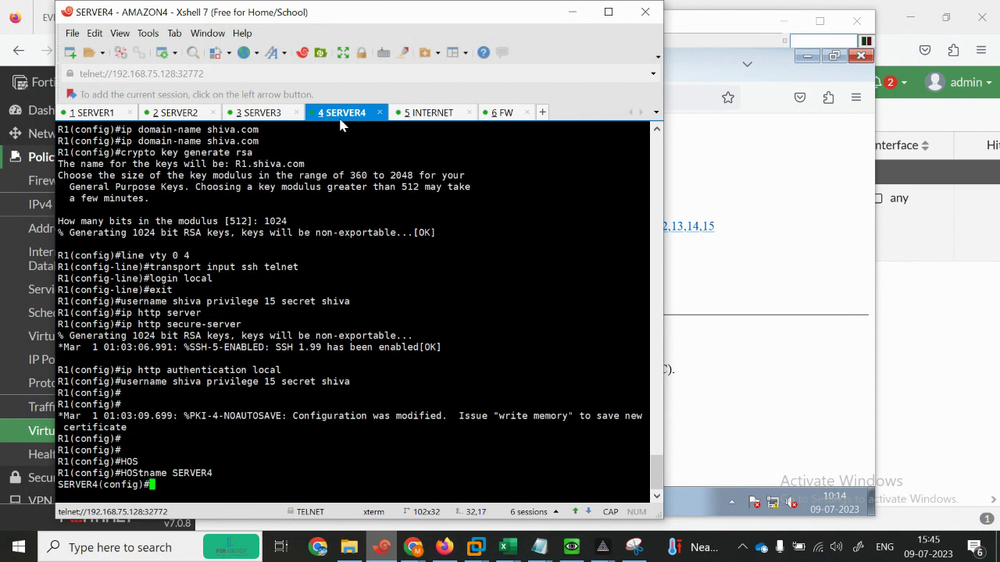
pyautogui.click(570, 14)
# Step: Reload 101.1.1.100 four times, getting SERVER2, SERVER3 and R1 pages in rotation
pyautogui.click(378, 100)
pyautogui.press('Return')
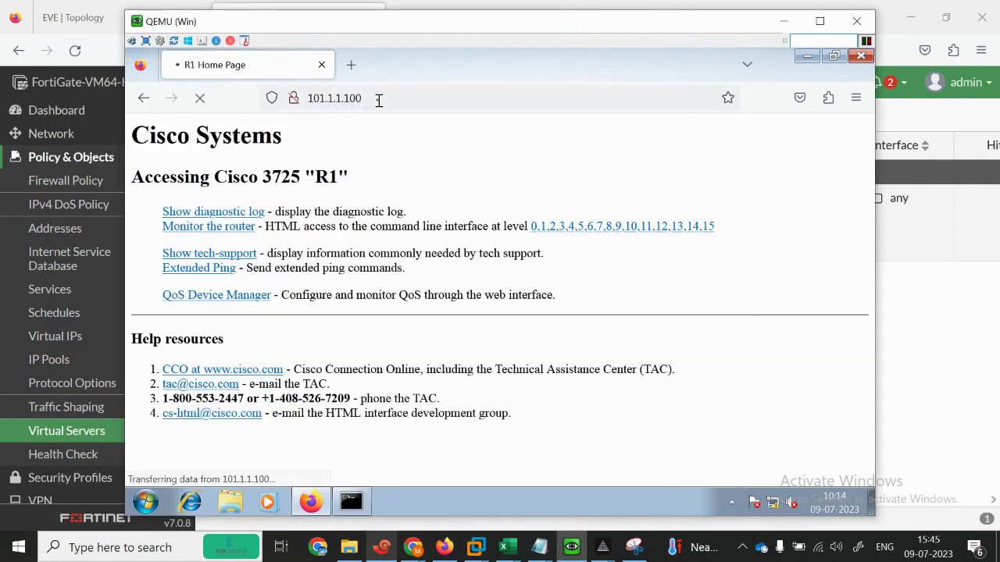
pyautogui.click(378, 100)
pyautogui.press('Return')
pyautogui.click(393, 103)
pyautogui.press('Return')
pyautogui.click(404, 106)
pyautogui.press('Return')
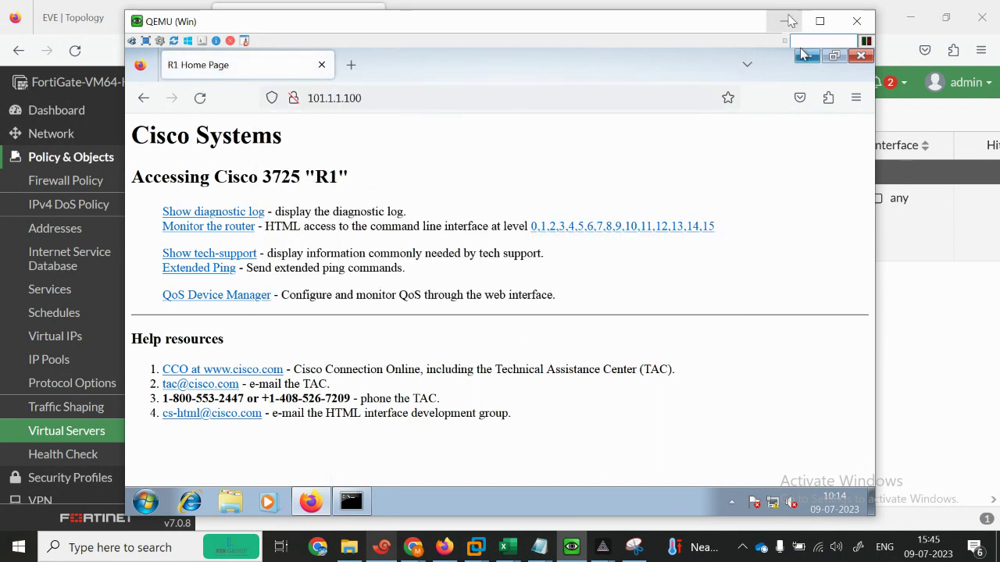
pyautogui.click(783, 21)
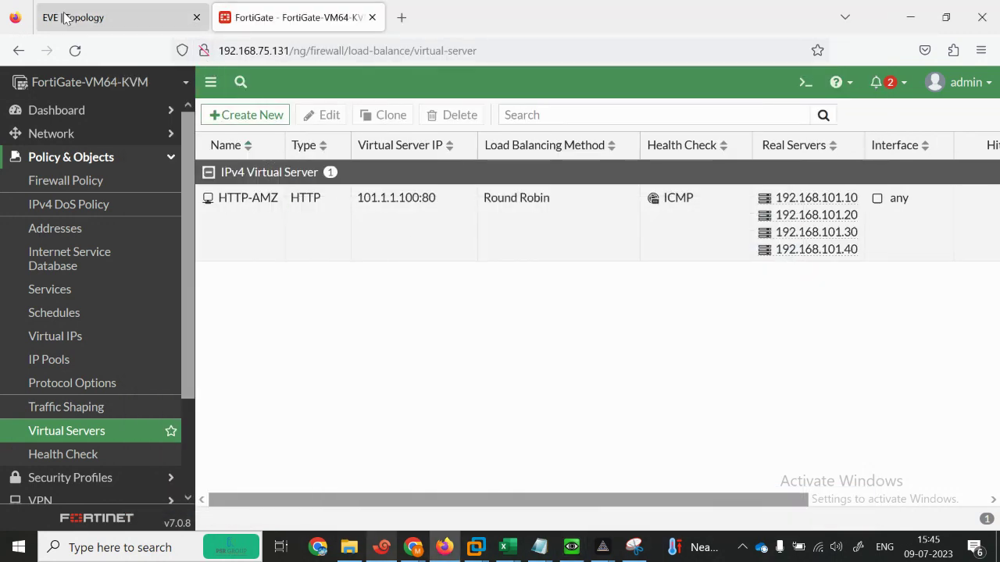
# Step: Switch the HTTP-AMZ virtual server's load balancing method to Weighted and save it
pyautogui.doubleClick(400, 233)
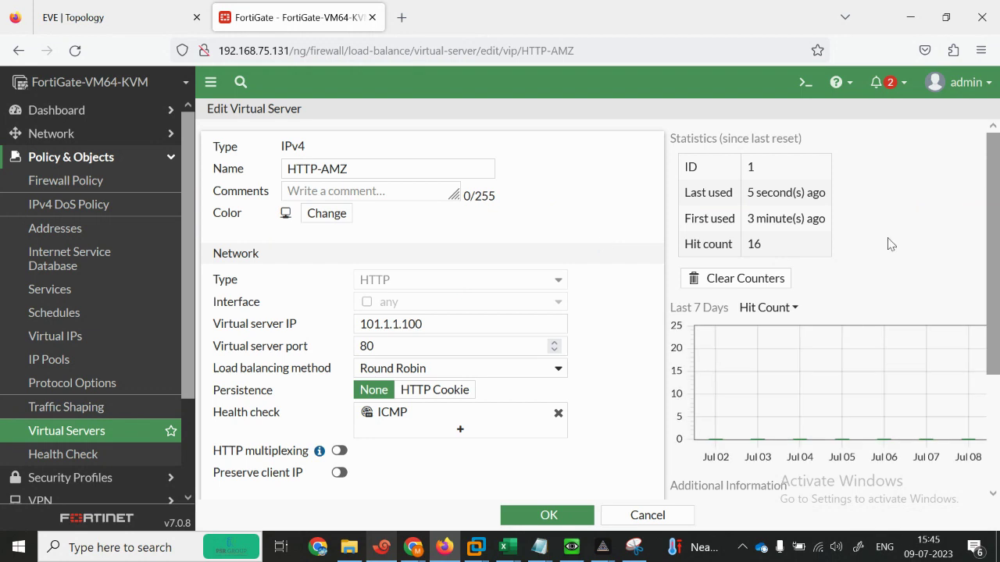
pyautogui.click(558, 368)
pyautogui.click(426, 258)
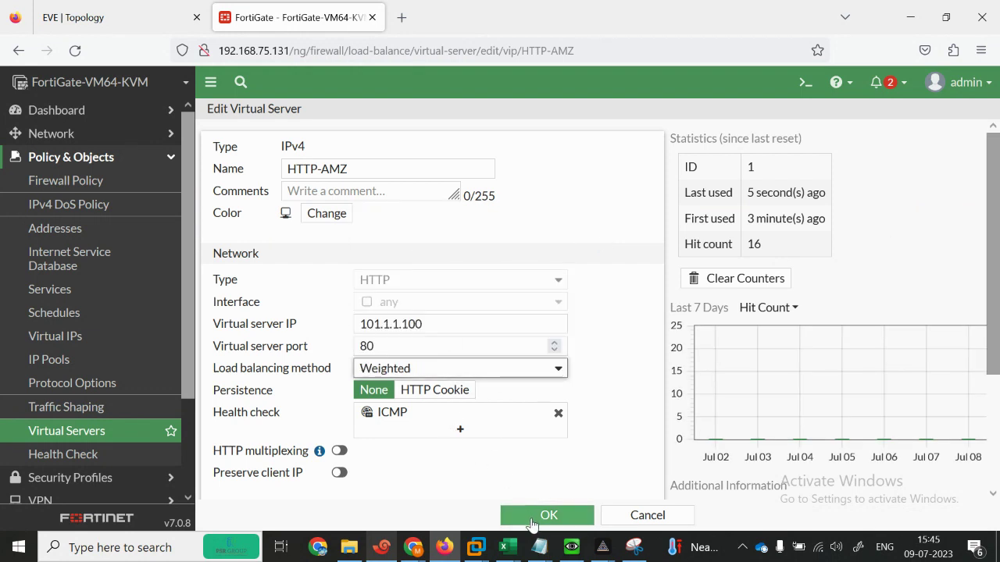
pyautogui.click(547, 517)
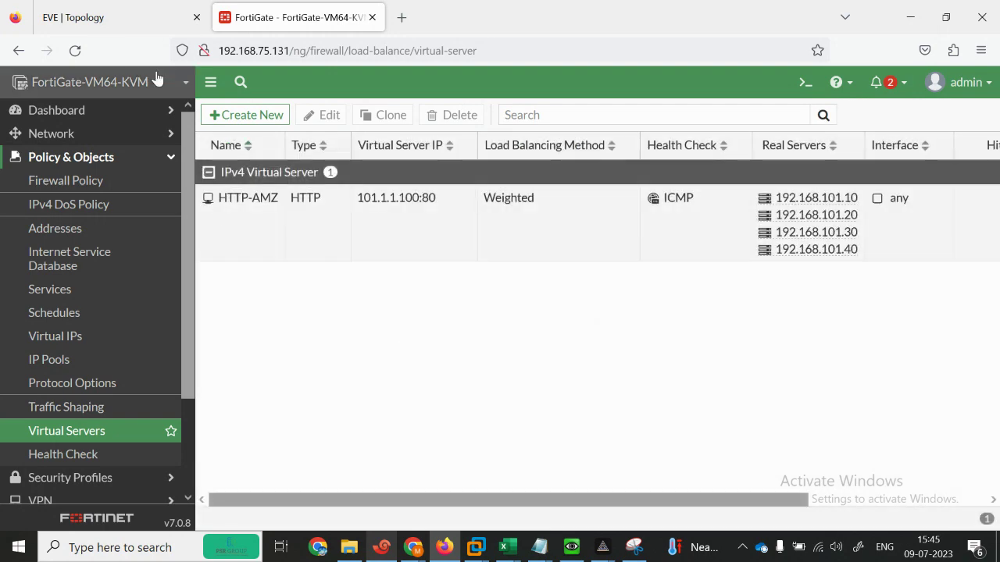
# Step: Limit real server 192.168.101.10 of HTTP-AMZ to 2 maximum connections
pyautogui.doubleClick(264, 224)
pyautogui.moveTo(997, 273); pyautogui.dragTo(993, 425)
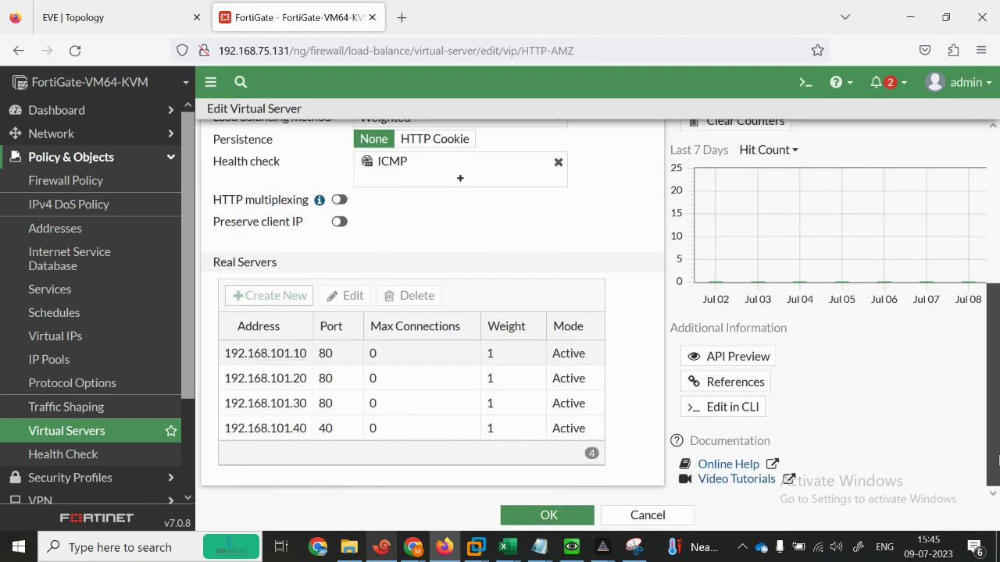
pyautogui.doubleClick(293, 357)
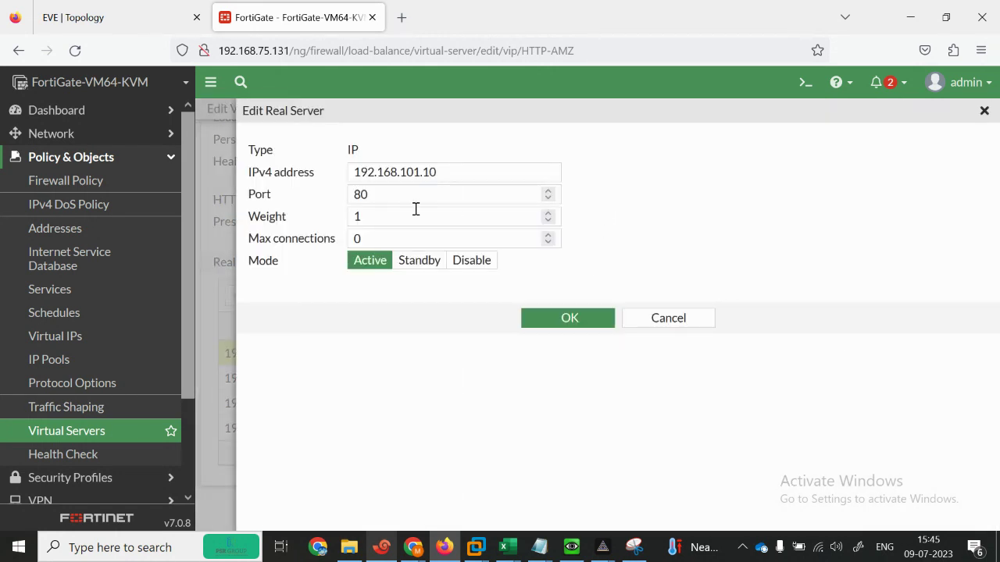
pyautogui.click(381, 235)
pyautogui.press('BackSpace')
pyautogui.press('Tab')
pyautogui.click(550, 328)
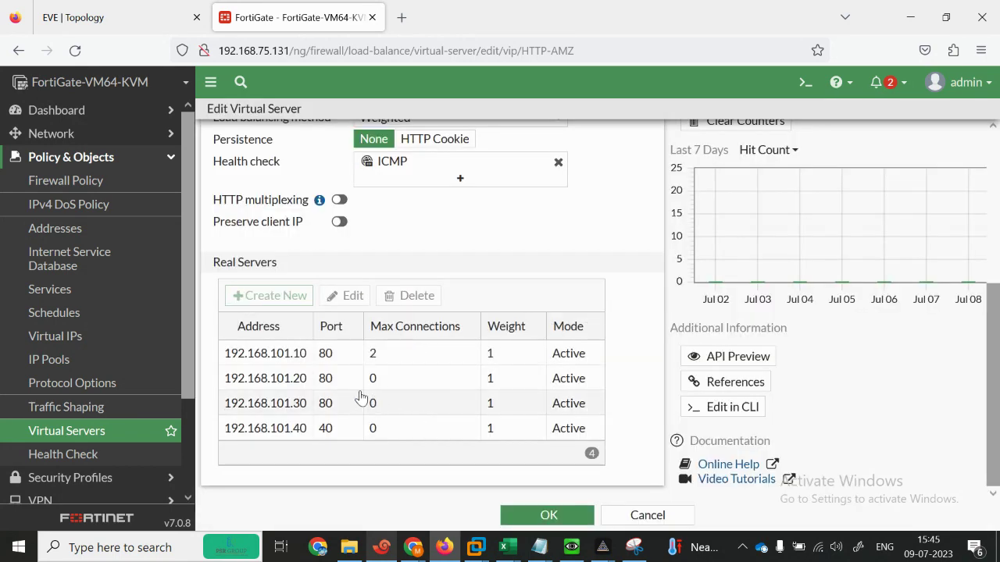
# Step: Limit real server 192.168.101.20 to 2 maximum connections and save the virtual server
pyautogui.click(351, 388)
pyautogui.doubleClick(350, 388)
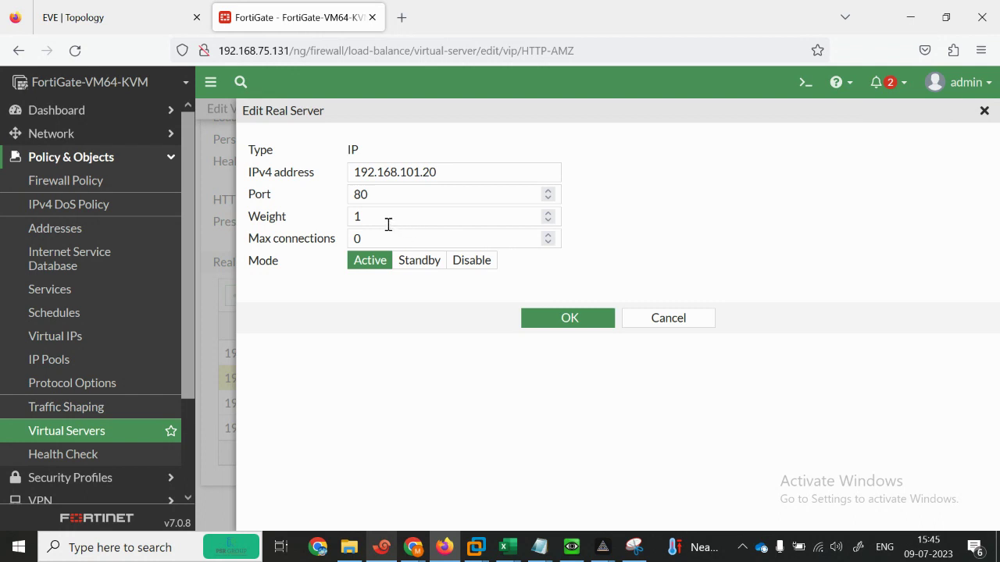
pyautogui.click(374, 239)
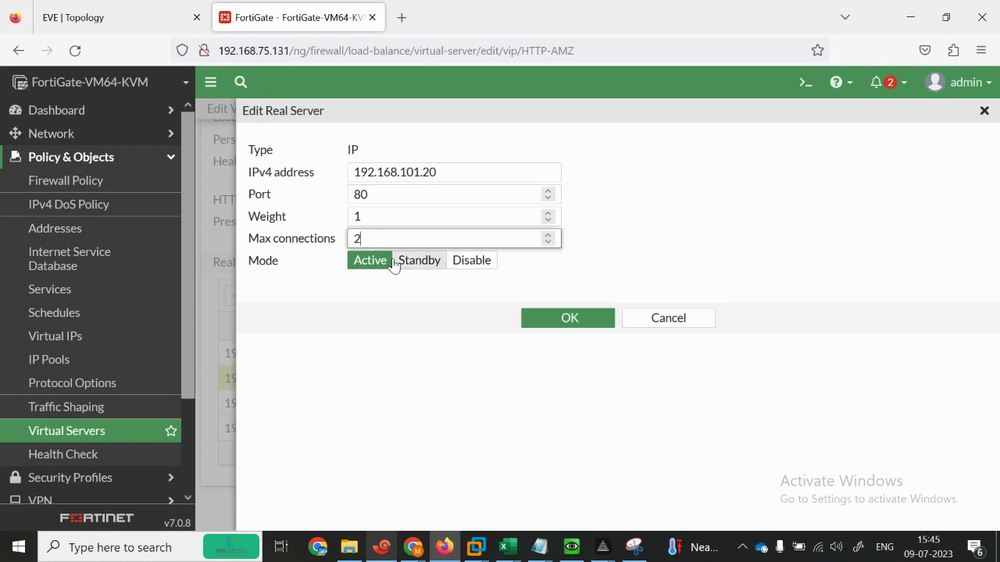
pyautogui.click(559, 318)
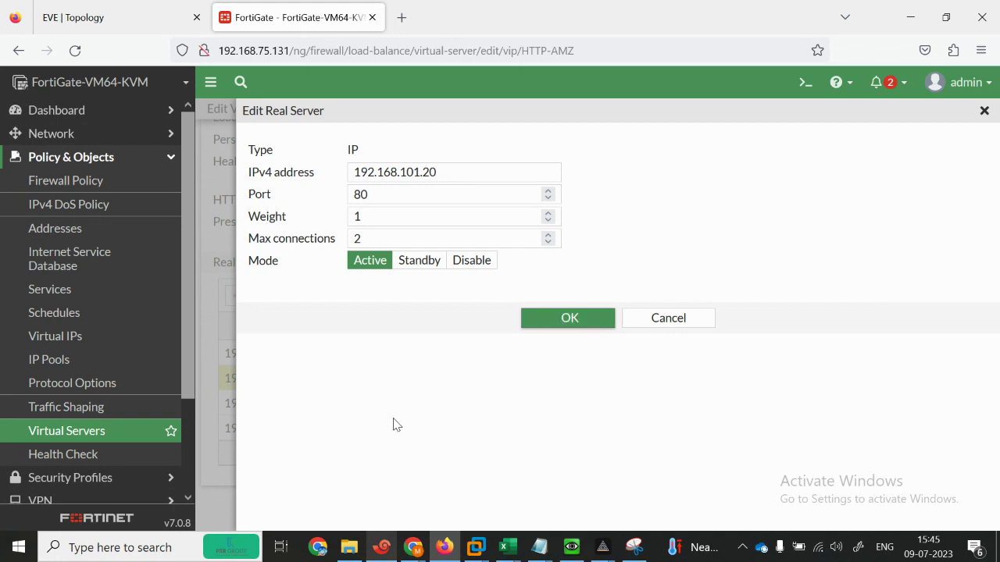
pyautogui.click(570, 326)
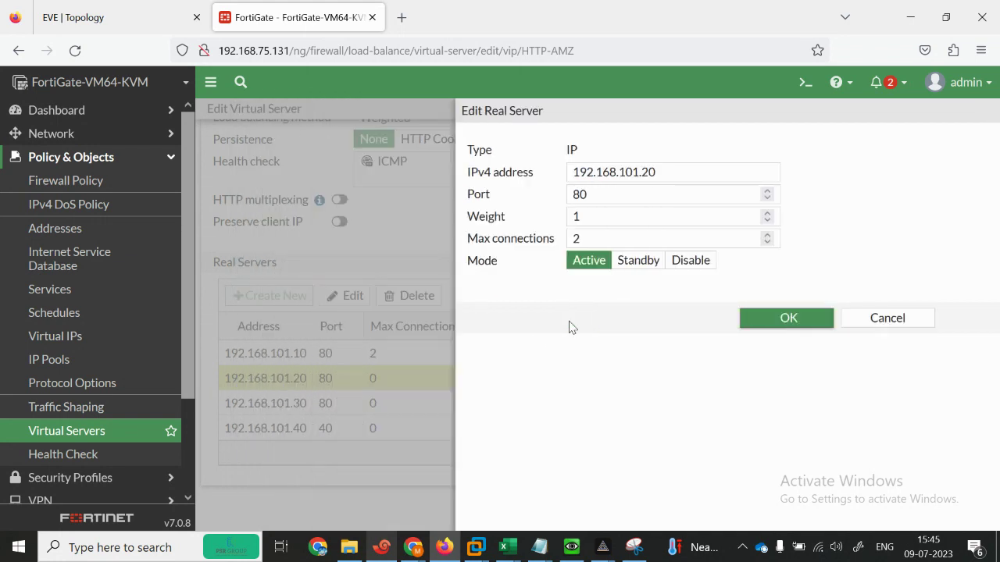
pyautogui.click(546, 517)
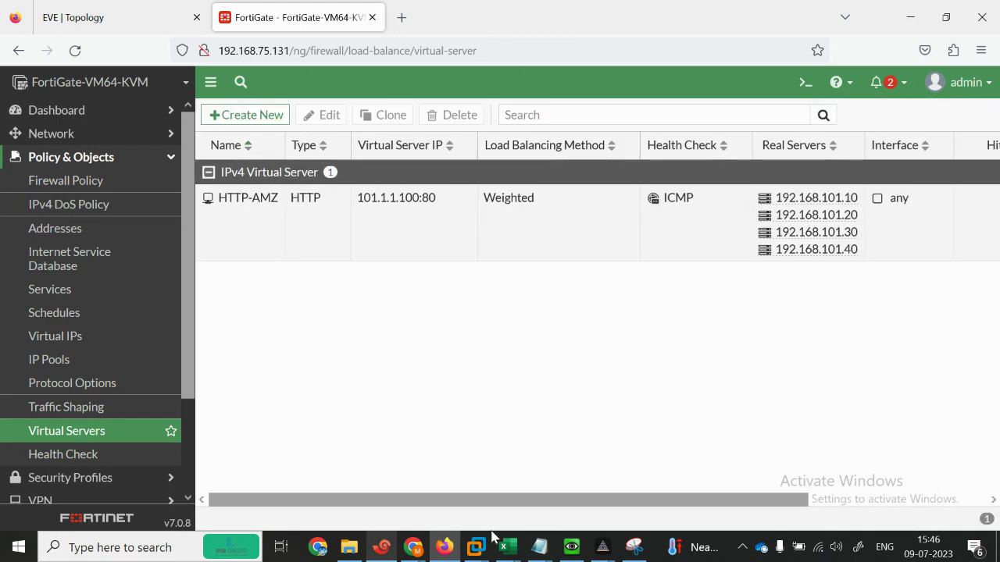
# Step: Request 101.1.1.100 four times in the client browser, getting R1, SERVER2, SERVER3, then R1 again
pyautogui.click(382, 547)
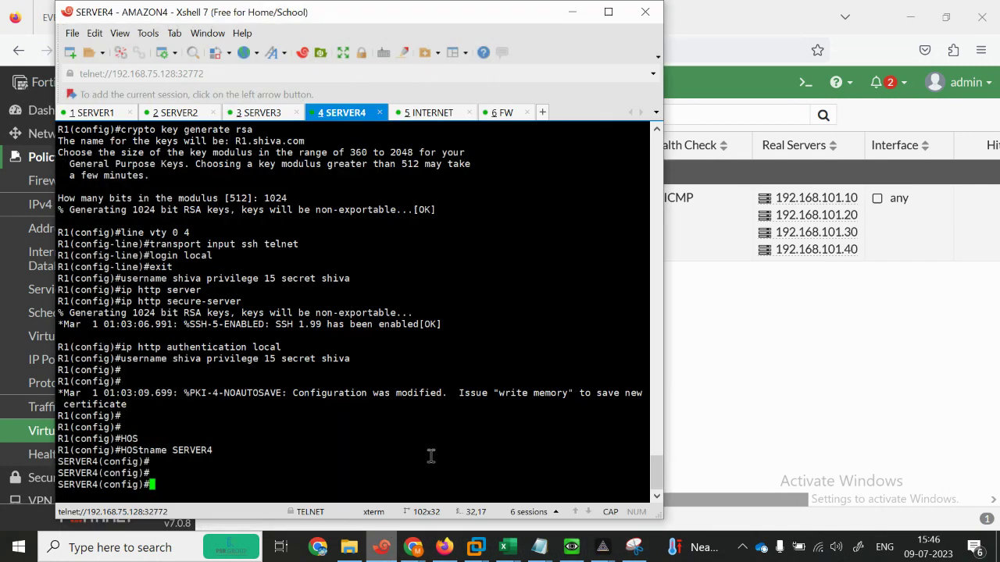
pyautogui.click(570, 547)
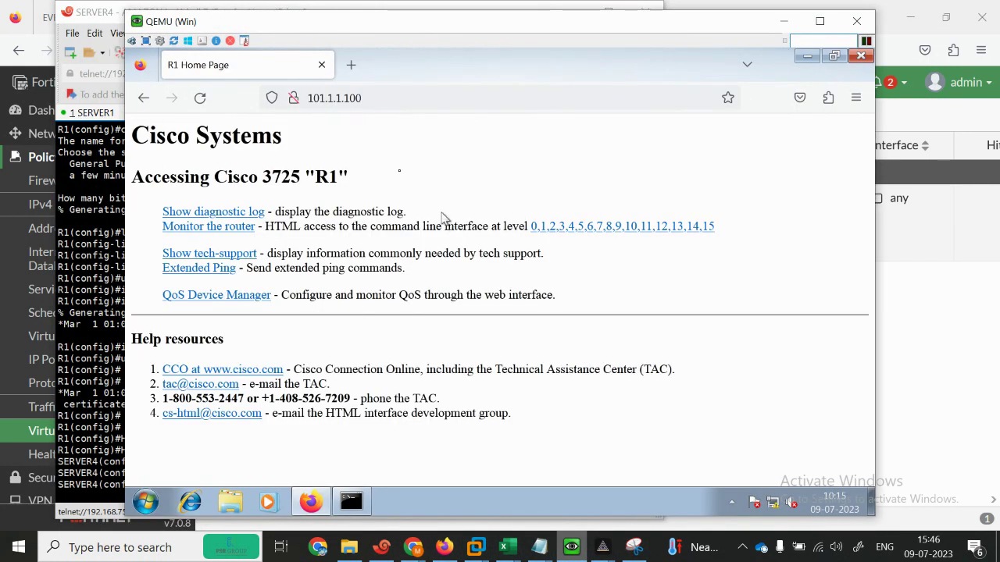
pyautogui.click(372, 97)
pyautogui.press('Return')
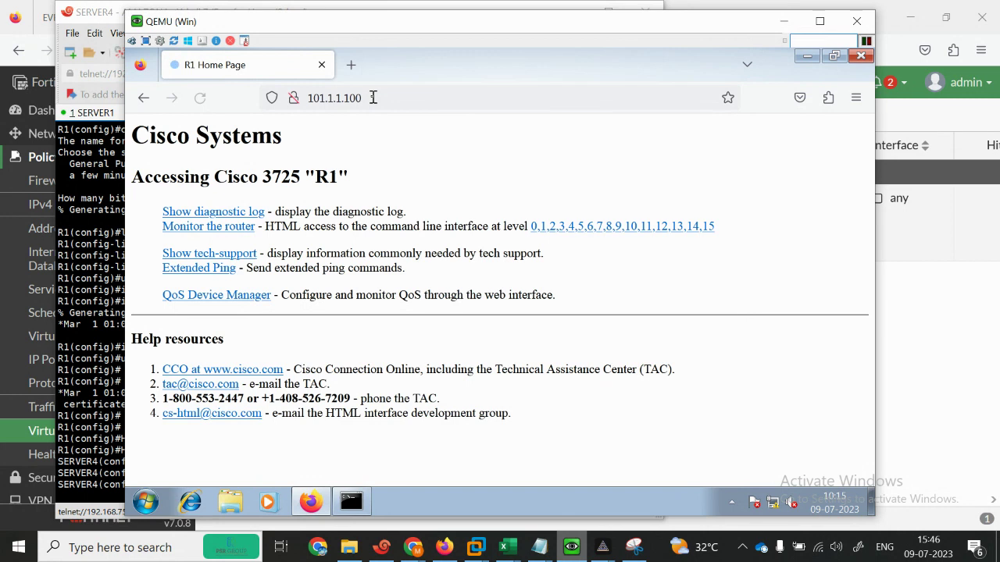
pyautogui.click(372, 97)
pyautogui.press('Return')
pyautogui.click(373, 97)
pyautogui.press('Return')
pyautogui.click(378, 99)
pyautogui.press('Return')
pyautogui.click(934, 285)
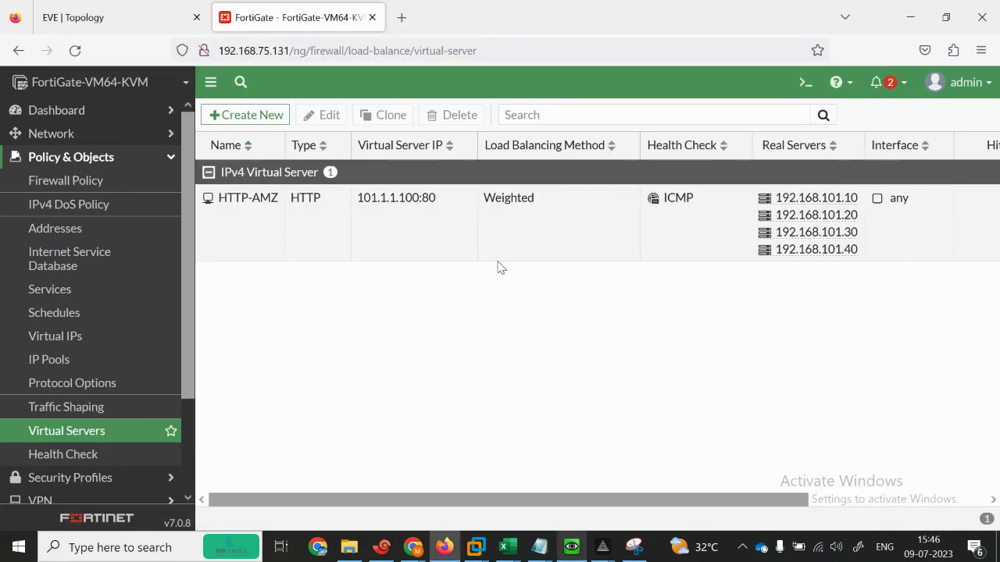
# Step: Open real server 192.168.101.10 in HTTP-AMZ and set its max connections to 0
pyautogui.doubleClick(353, 222)
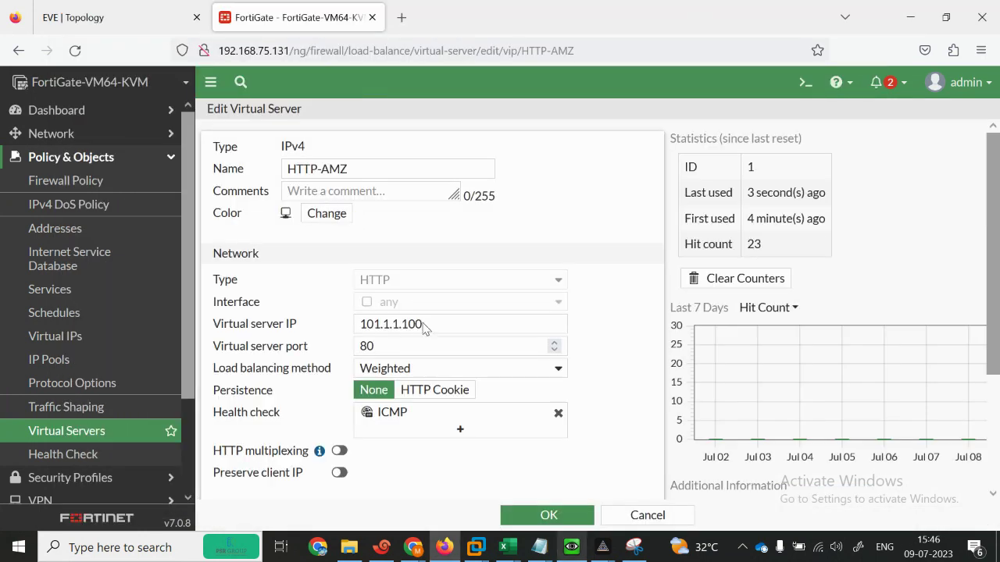
pyautogui.scroll(-3, 997, 325)
pyautogui.doubleClick(261, 355)
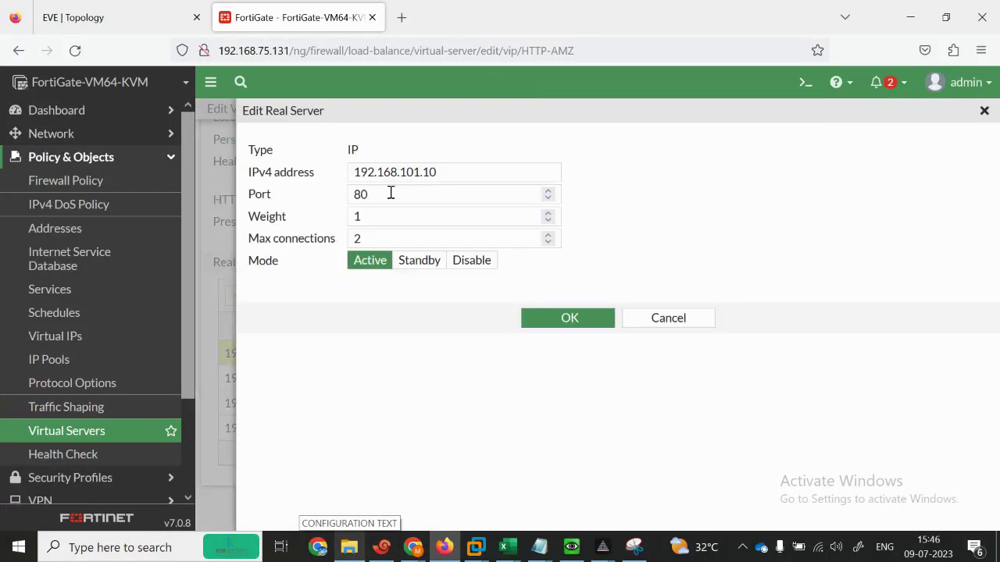
pyautogui.click(372, 217)
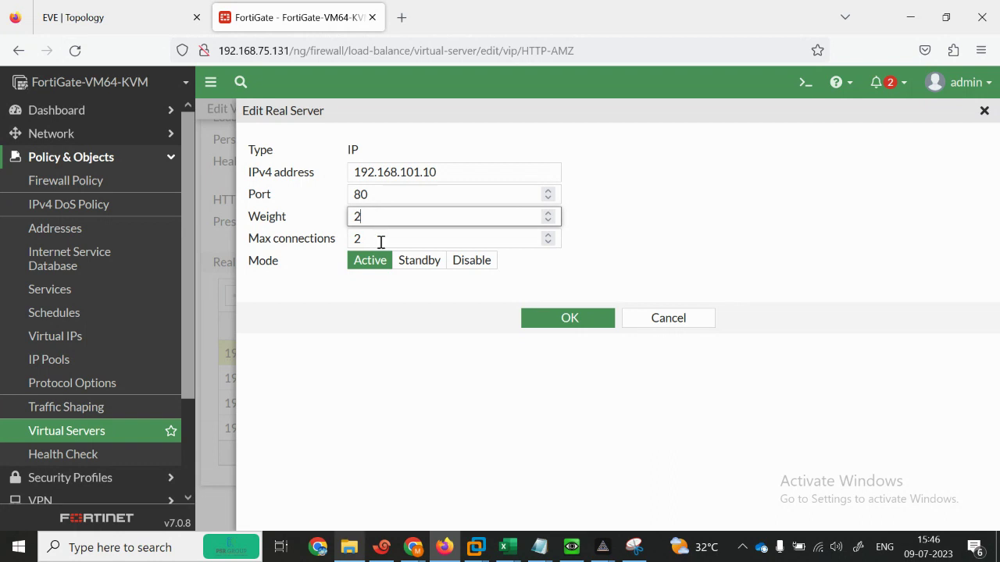
pyautogui.click(384, 238)
pyautogui.press('BackSpace')
pyautogui.write('-')
pyautogui.press('BackSpace')
pyautogui.write('0')
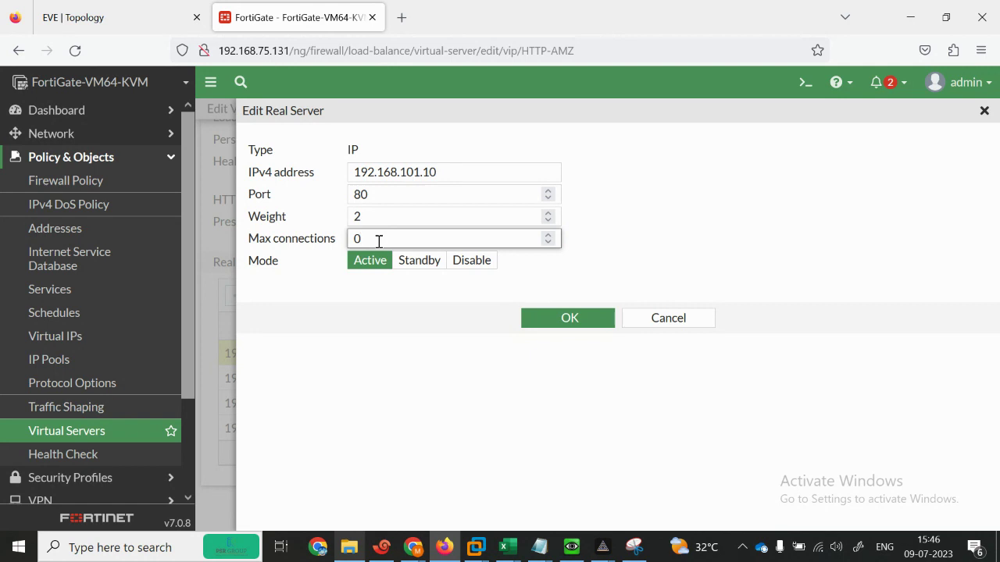
# Step: After checking the lab topology, set the real server's weight to 200 and confirm
pyautogui.click(133, 8)
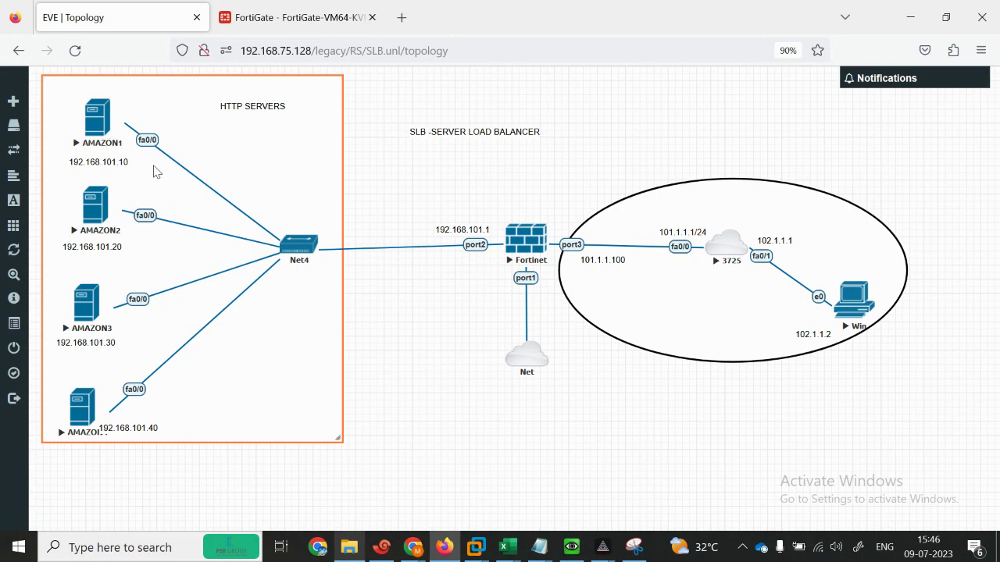
pyautogui.click(277, 9)
pyautogui.click(370, 217)
pyautogui.write('2')
pyautogui.press('BackSpace')
pyautogui.write('200')
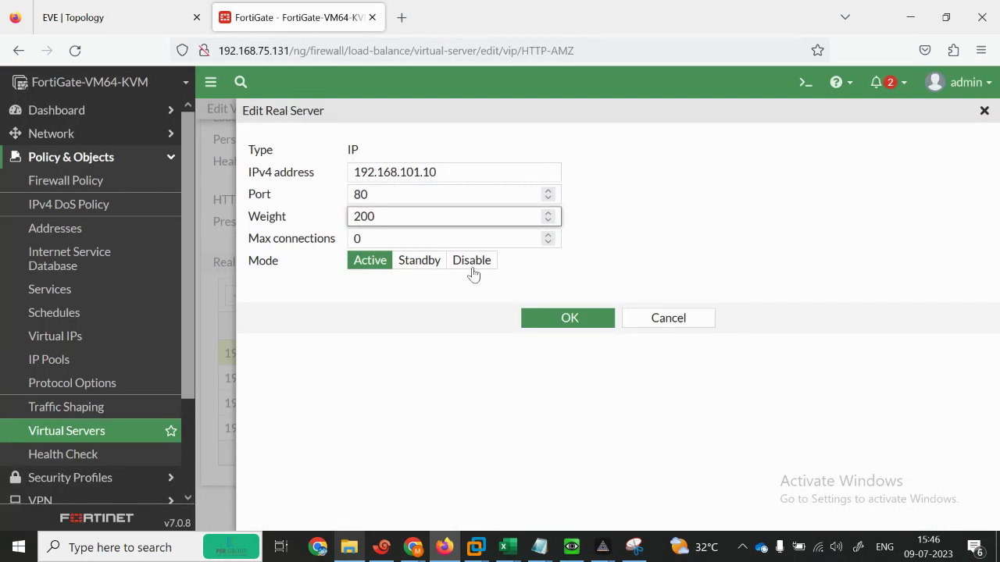
pyautogui.click(564, 325)
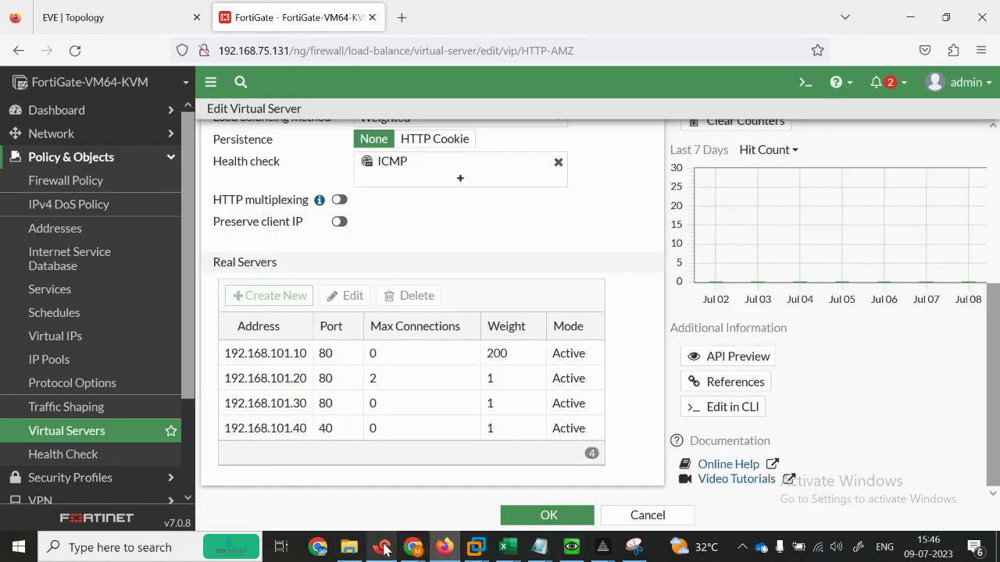
# Step: Reload 101.1.1.100 five times in the client browser to see which servers answer
pyautogui.click(383, 549)
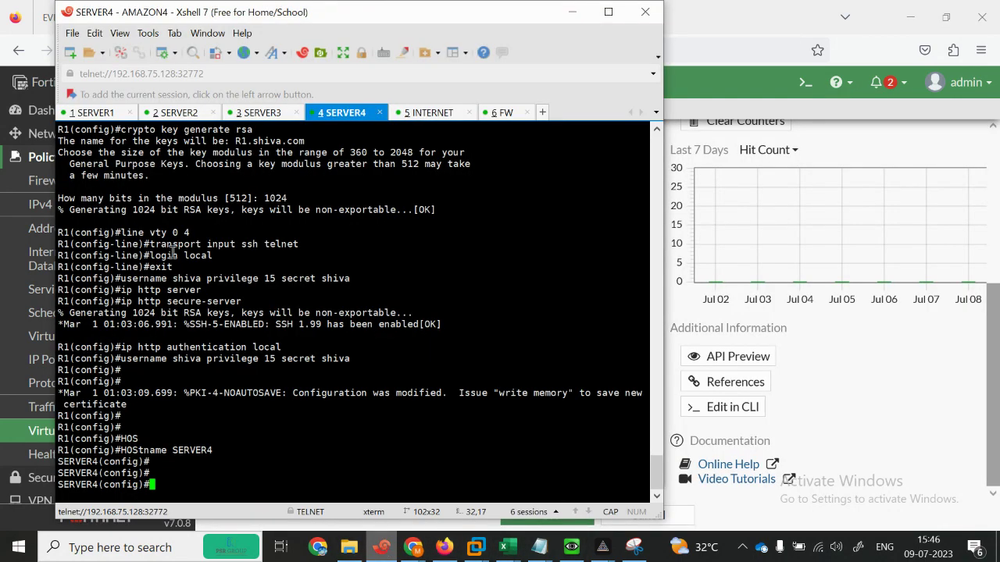
pyautogui.click(582, 550)
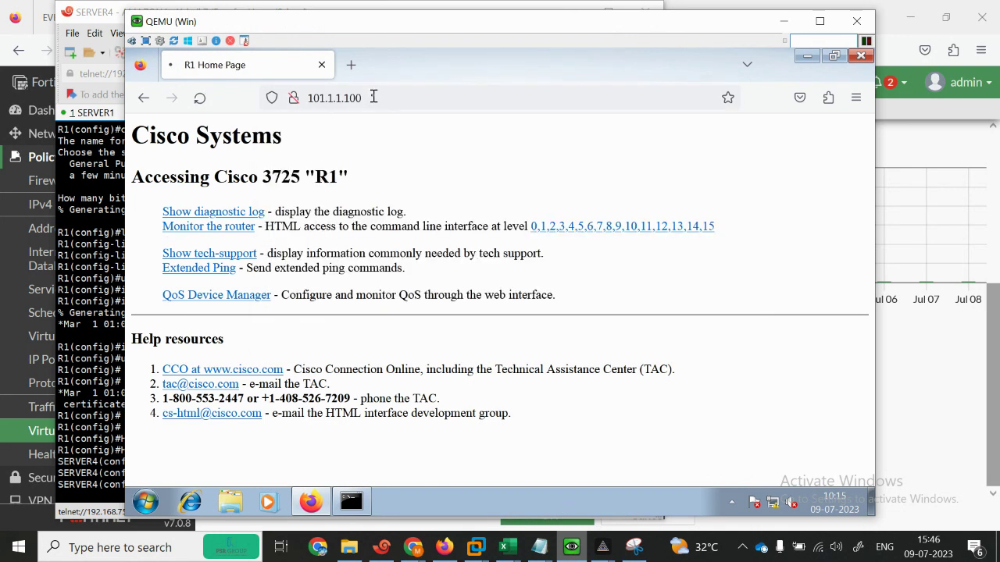
pyautogui.click(201, 99)
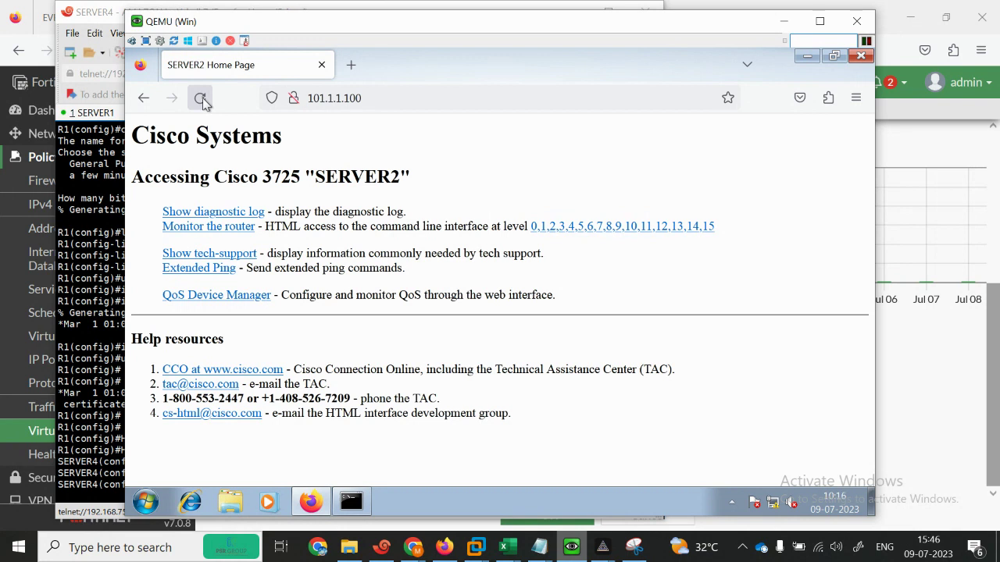
pyautogui.click(201, 99)
pyautogui.click(201, 98)
pyautogui.click(201, 98)
pyautogui.click(200, 99)
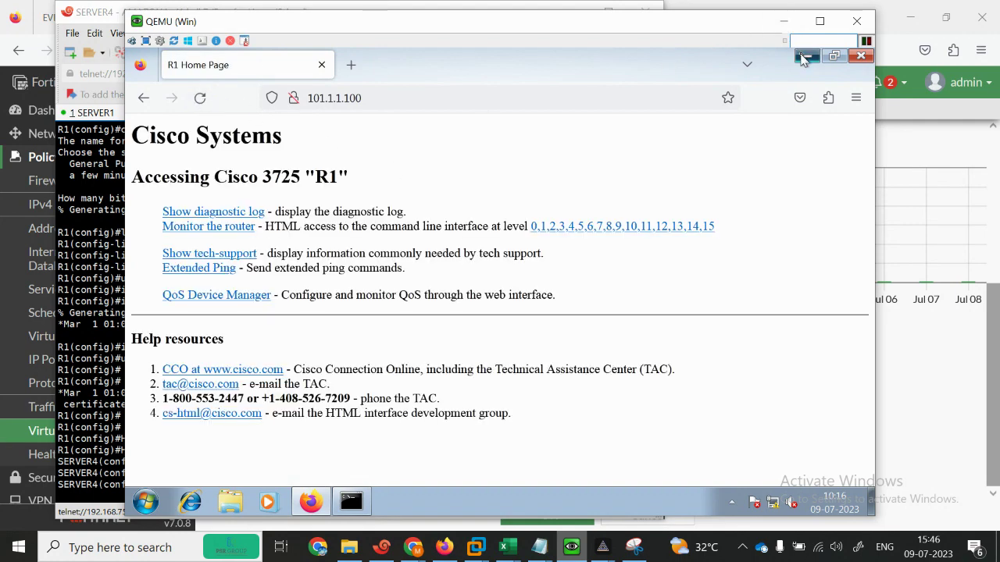
# Step: Minimize Firefox, the QEMU window and the terminal, then bring up the Google Meet window
pyautogui.click(805, 56)
pyautogui.click(783, 21)
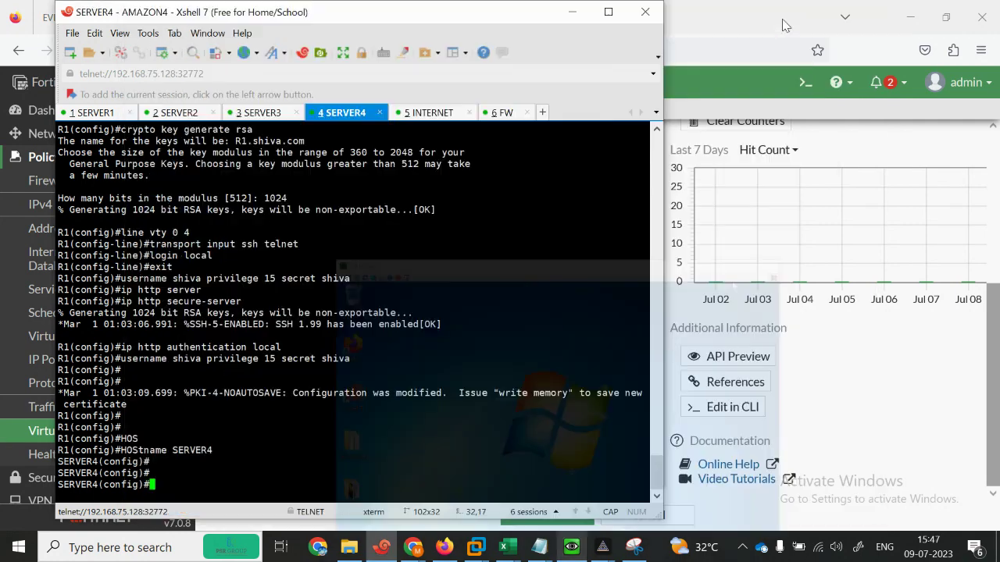
pyautogui.click(573, 11)
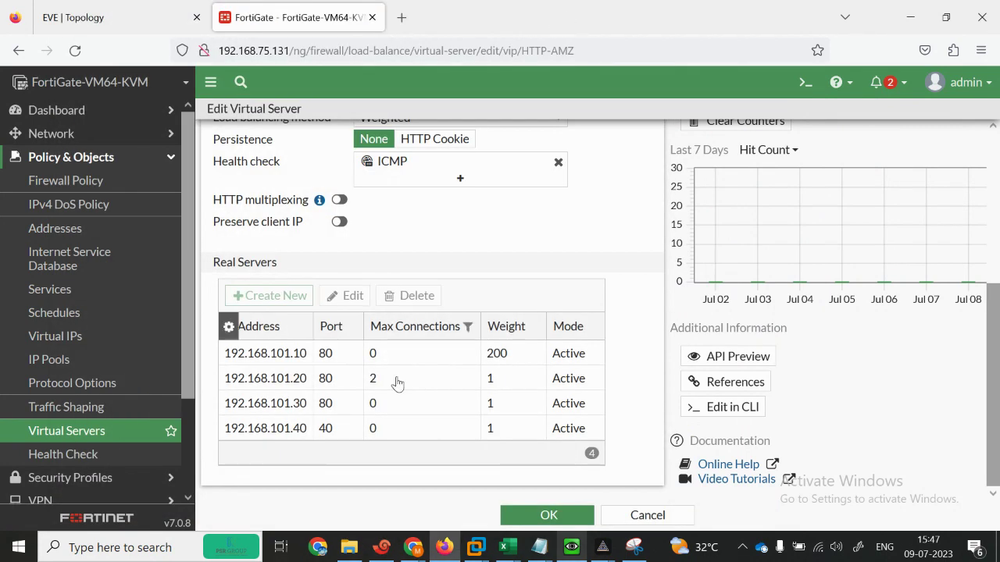
pyautogui.moveTo(412, 549)
pyautogui.click(244, 481)
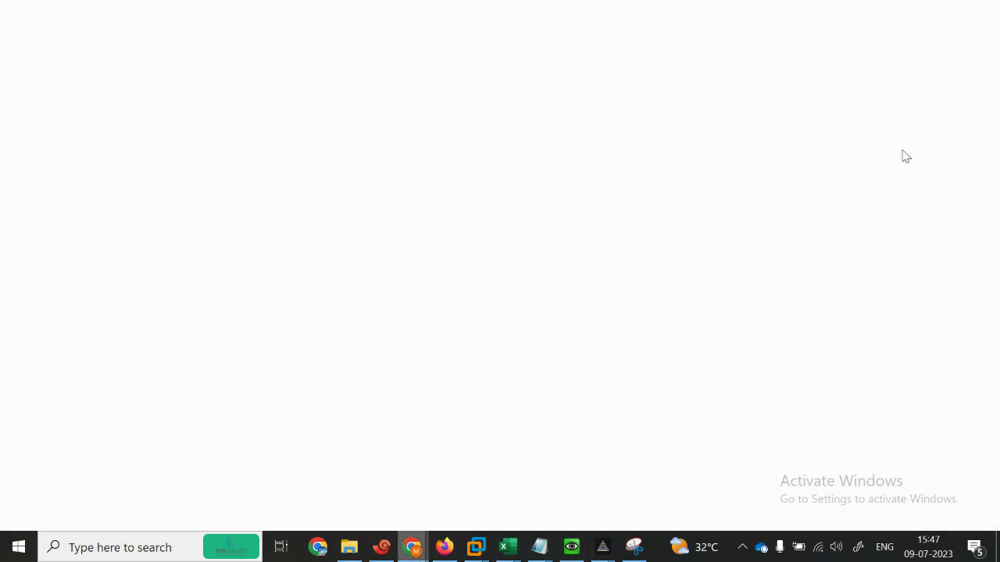
pyautogui.click(882, 43)
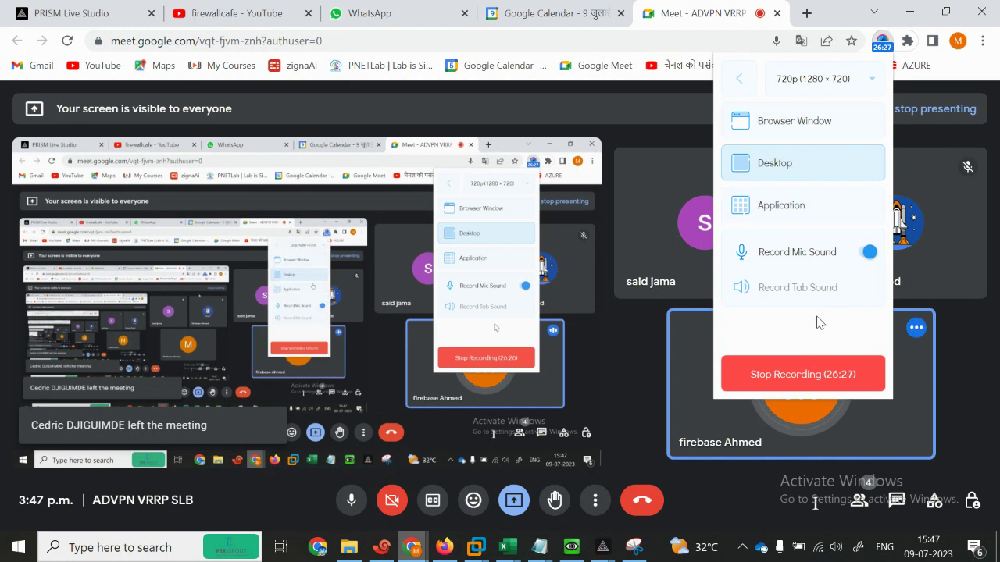